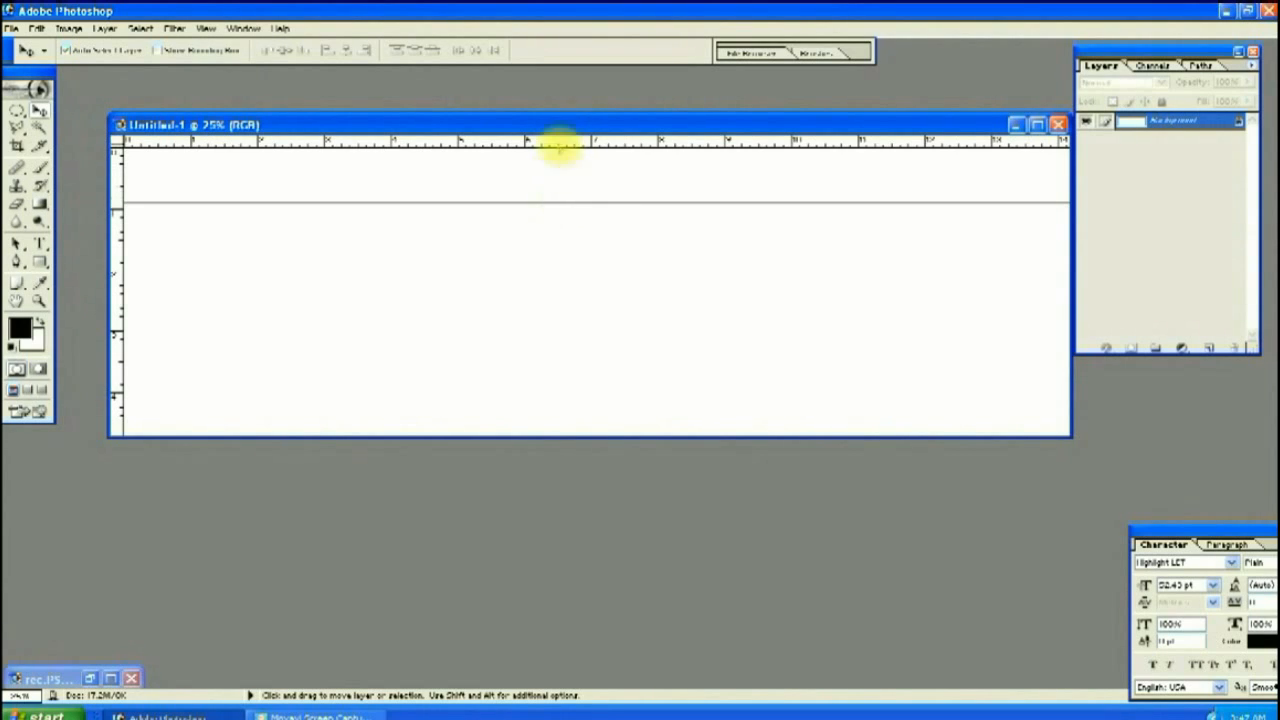
# Place a horizontal guide near the canvas's lower edge and a vertical guide at about 8.2 on the ruler
pyautogui.moveTo(563, 150); pyautogui.dragTo(571, 376)
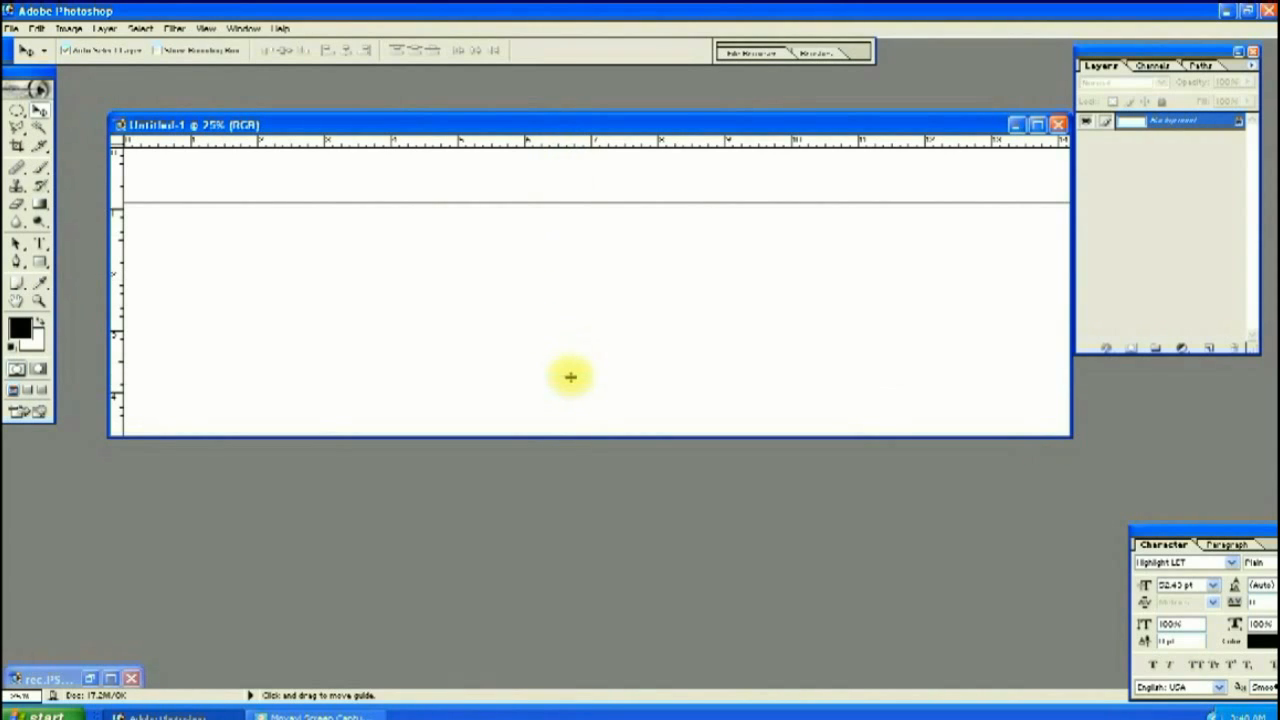
pyautogui.moveTo(270, 248); pyautogui.dragTo(674, 248)
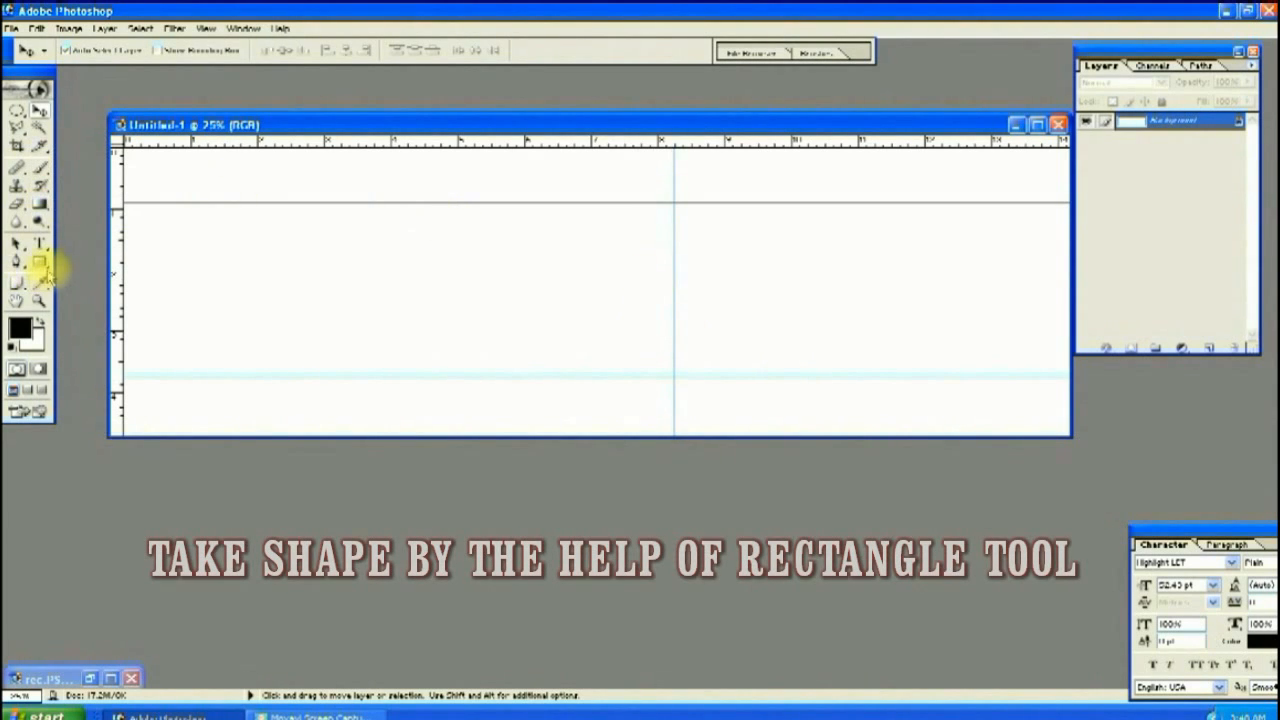
# Draw a wide rectangle shape in the right half of the canvas and fill it with white
pyautogui.click(40, 262)
pyautogui.moveTo(614, 204); pyautogui.dragTo(1043, 346)
pyautogui.click(38, 110)
pyautogui.moveTo(754, 285); pyautogui.dragTo(749, 294)
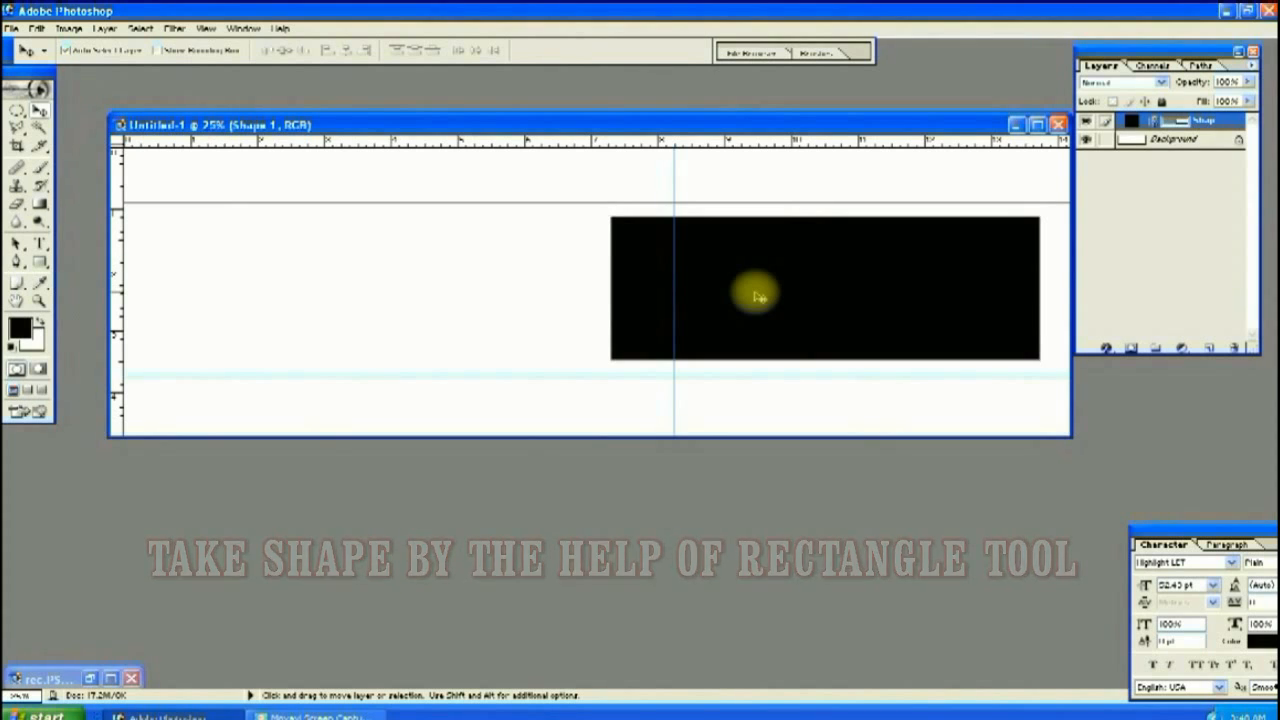
pyautogui.hotkey('ctrl', 'BackSpace')
# Apply a smooth Inner Bevel to the rectangle with depth 251%, size 13 px, angle 0° and altitude 90°
pyautogui.click(104, 28)
pyautogui.moveTo(170, 106)
pyautogui.click(330, 186)
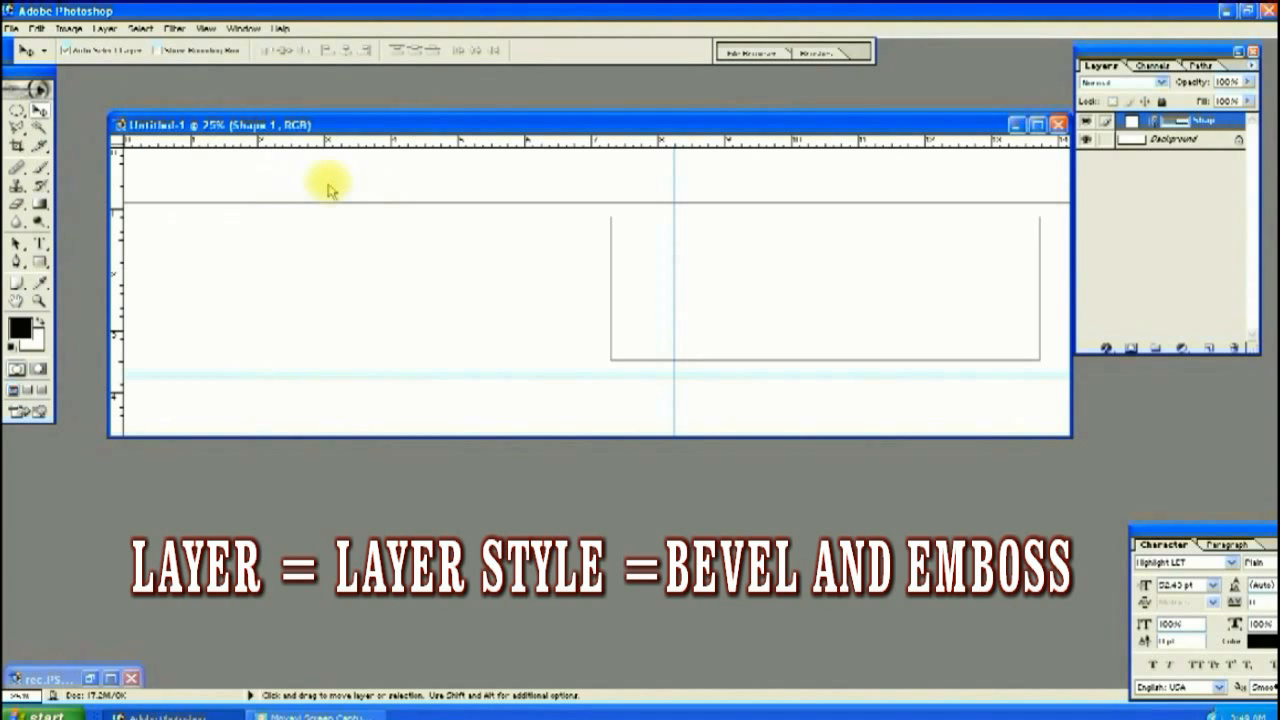
pyautogui.moveTo(764, 179); pyautogui.dragTo(248, 115)
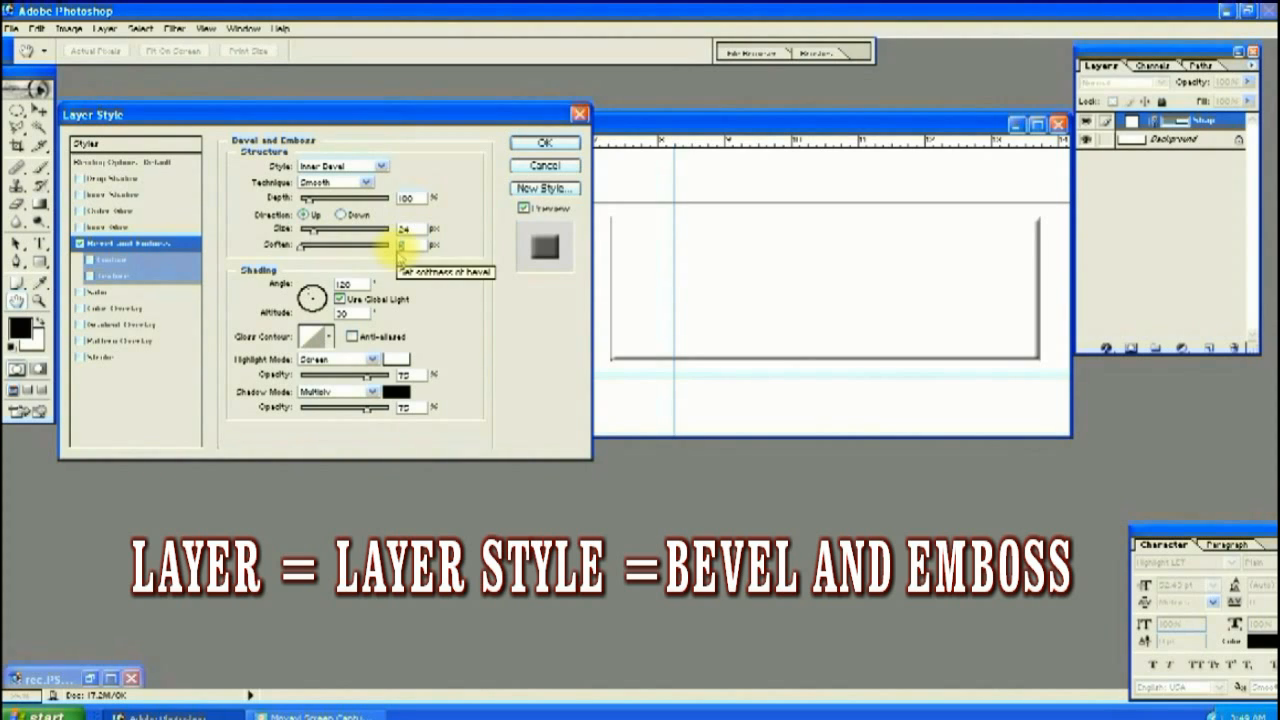
pyautogui.click(311, 298)
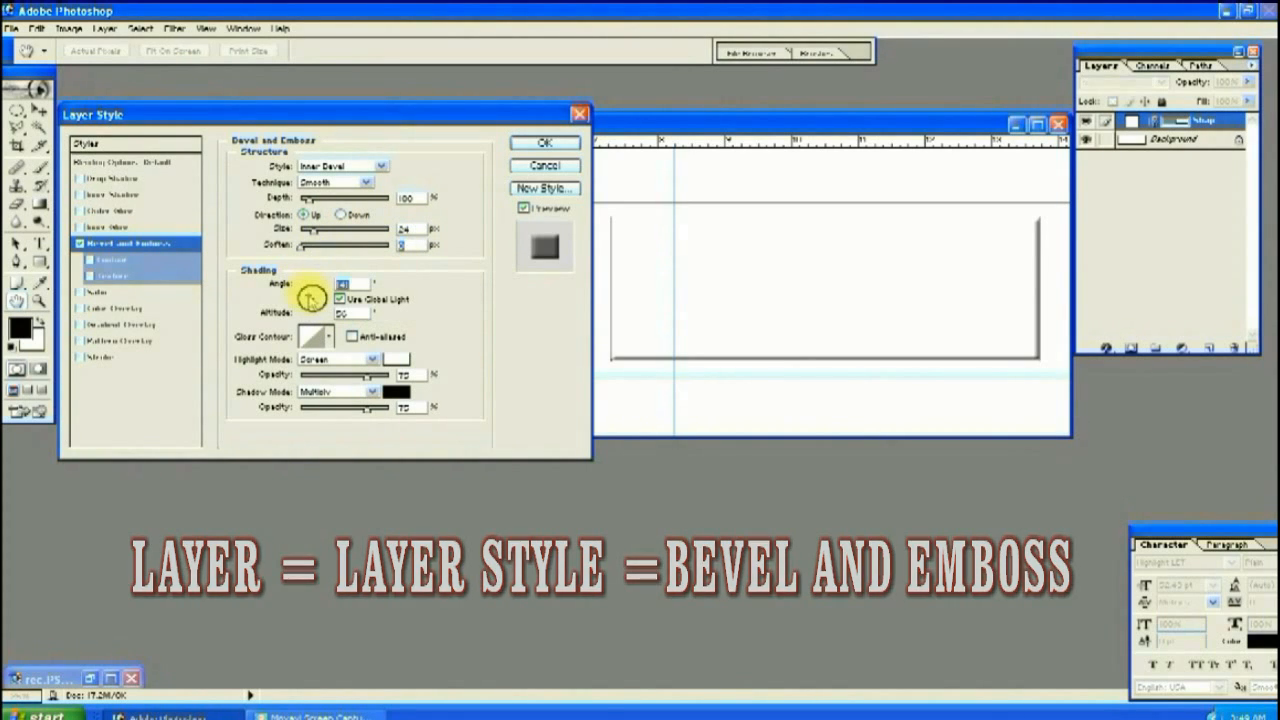
pyautogui.click(312, 298)
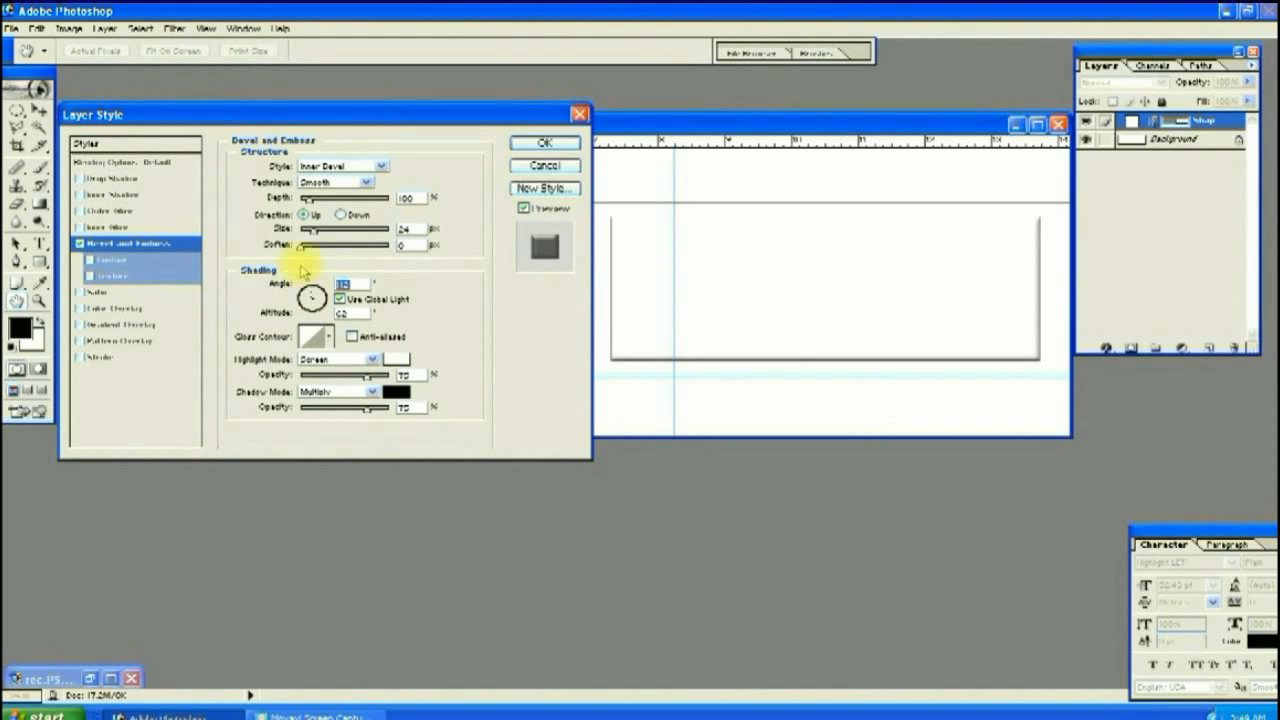
pyautogui.moveTo(308, 200); pyautogui.dragTo(313, 237)
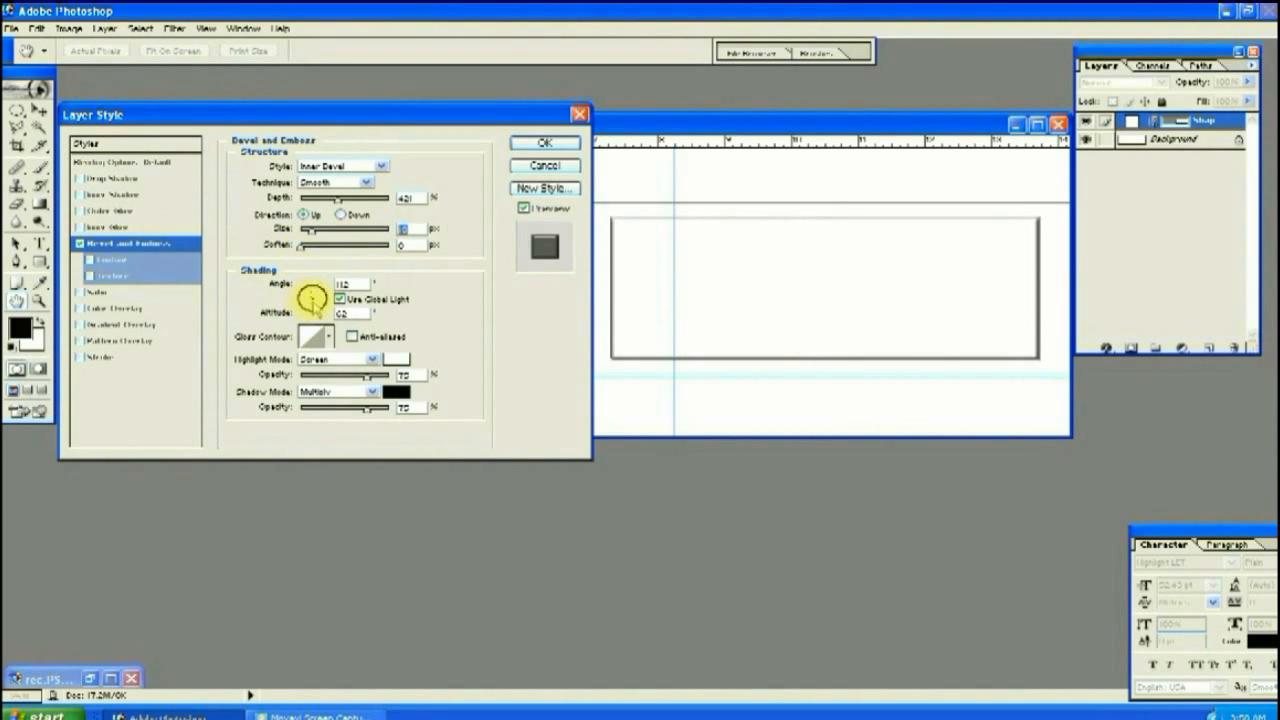
pyautogui.click(312, 298)
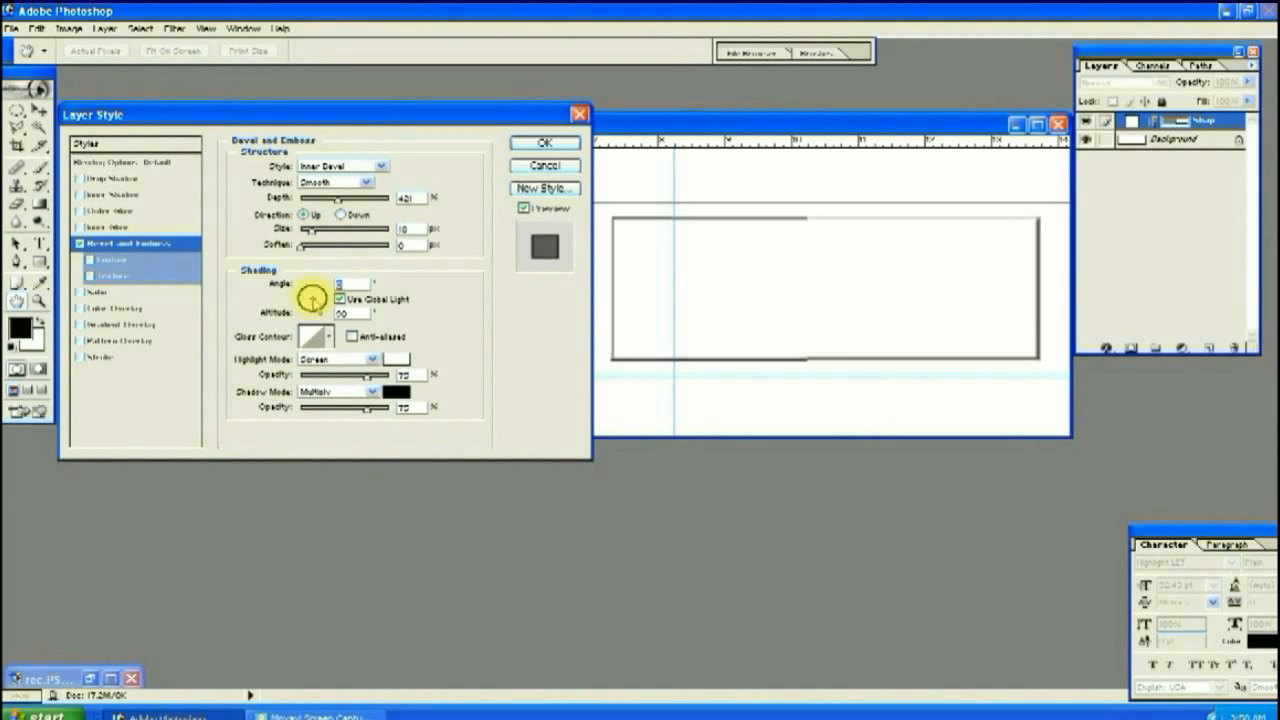
pyautogui.moveTo(312, 236); pyautogui.dragTo(311, 238)
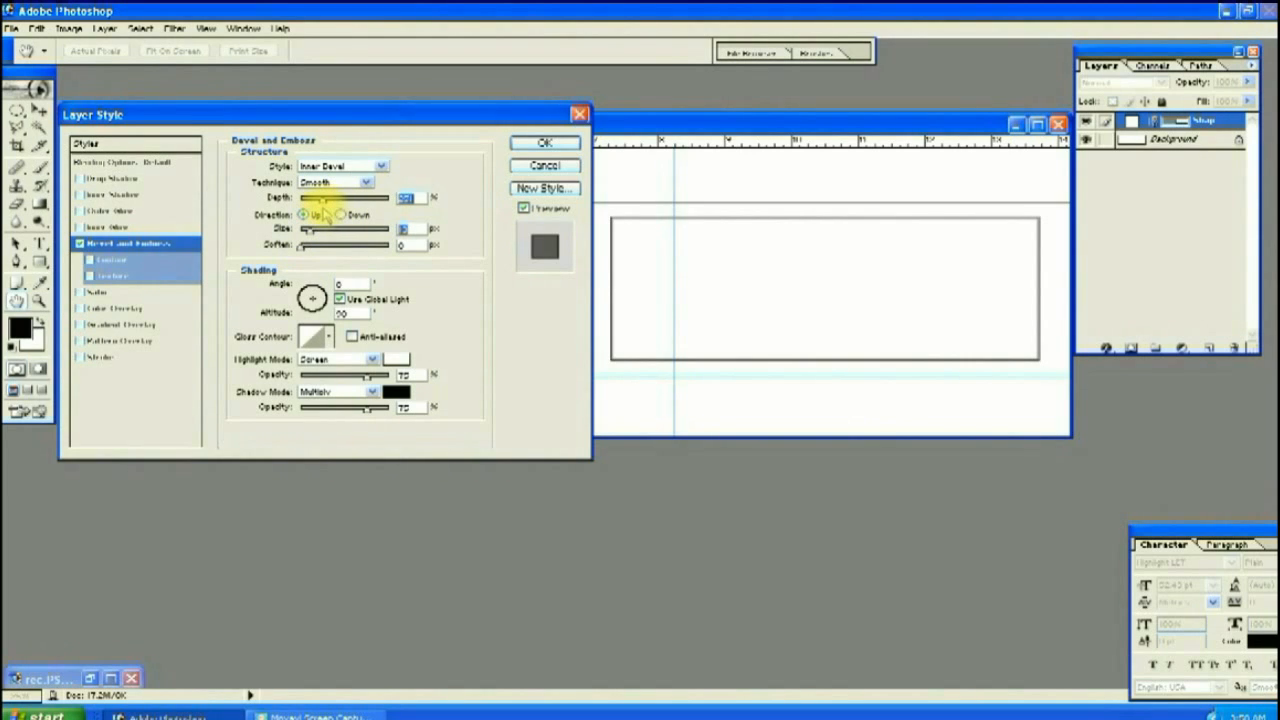
pyautogui.click(545, 143)
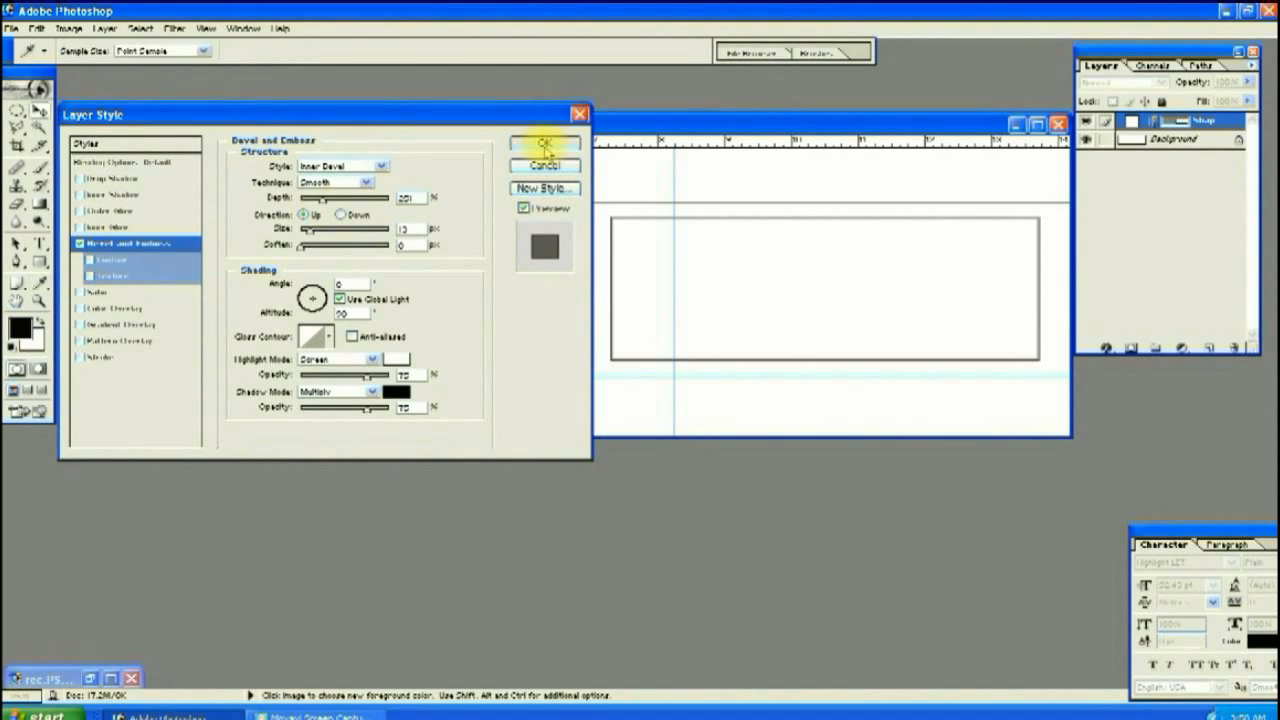
# Add a 3 px outside stroke in near-black 150202 to the rectangle shape
pyautogui.click(105, 28)
pyautogui.moveTo(140, 107)
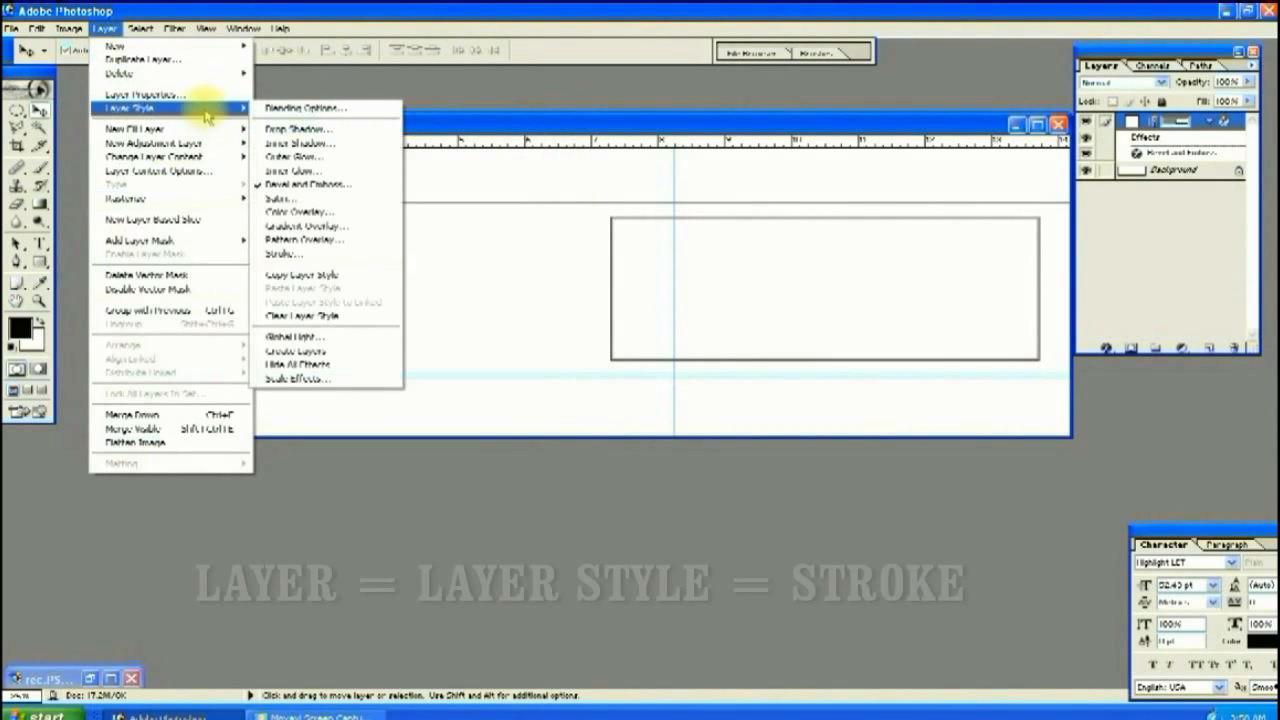
pyautogui.click(337, 250)
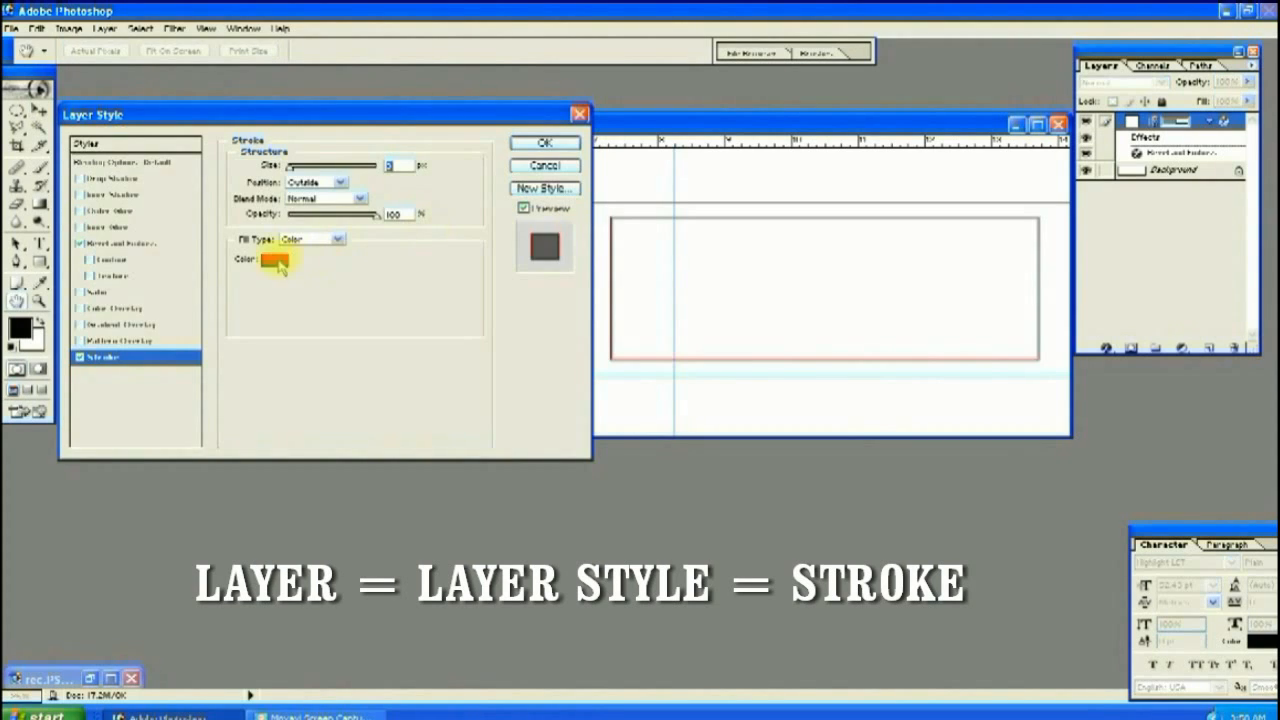
pyautogui.click(274, 261)
pyautogui.click(1011, 428)
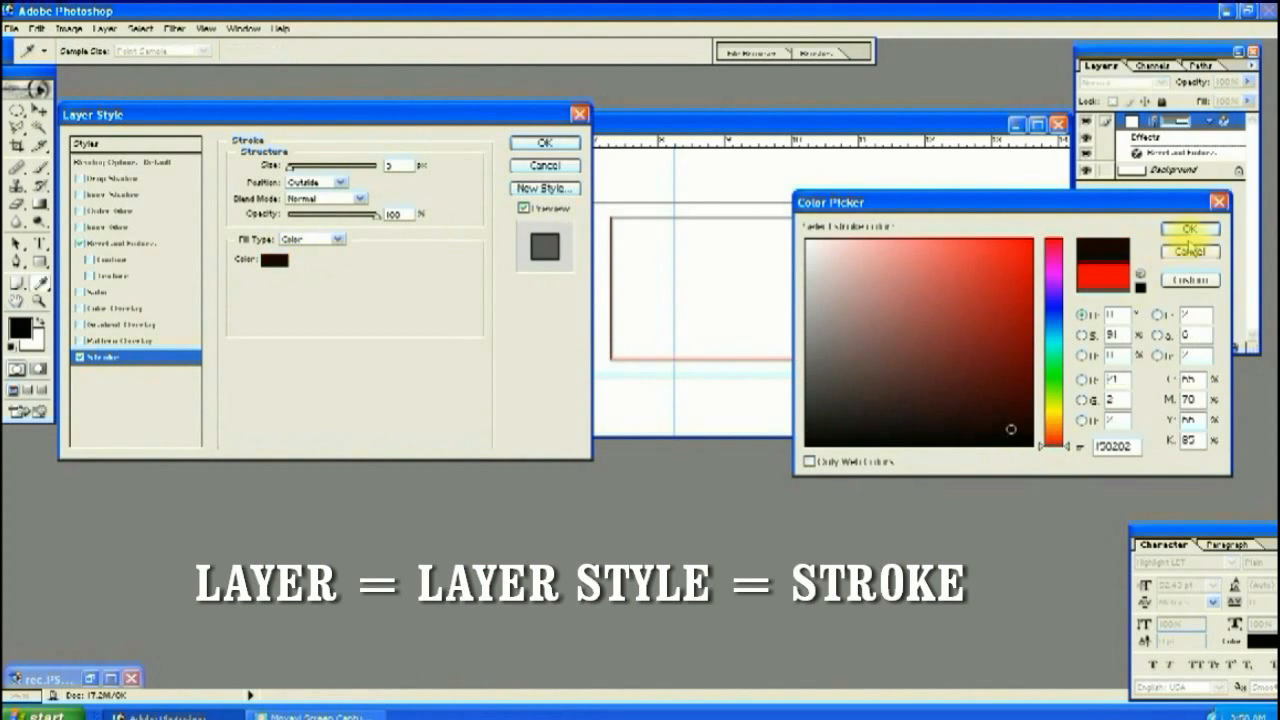
pyautogui.click(1190, 230)
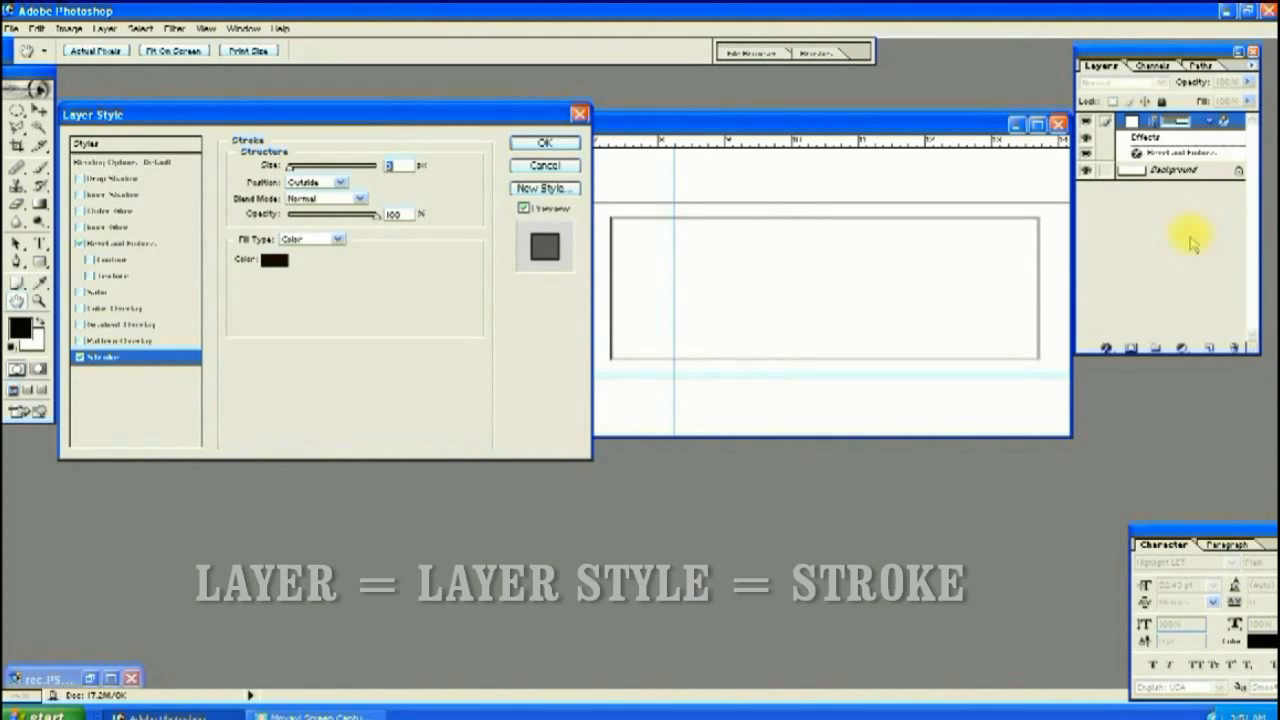
pyautogui.click(552, 142)
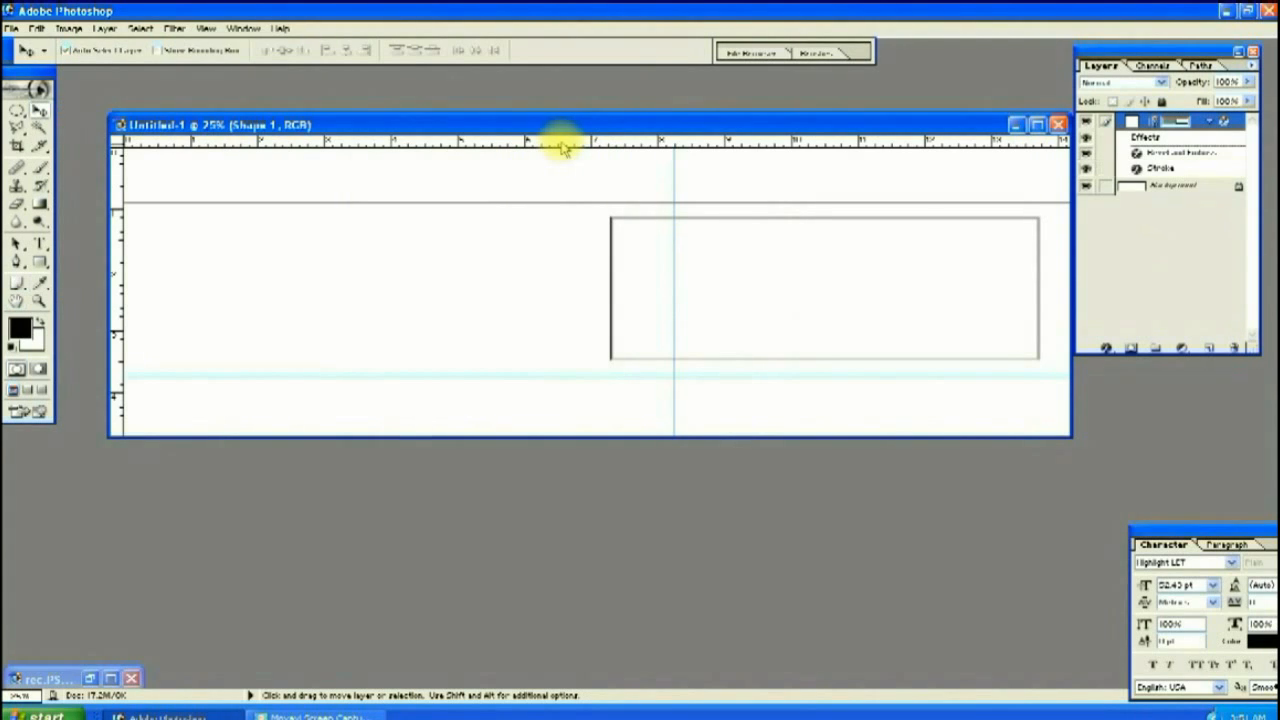
# Resize the rectangle frame to fit between the horizontal guides, spanning from about 8 on the ruler to the canvas's right edge
pyautogui.hotkey('ctrl', 't')
pyautogui.moveTo(607, 287); pyautogui.dragTo(681, 287)
pyautogui.moveTo(851, 208); pyautogui.dragTo(852, 197)
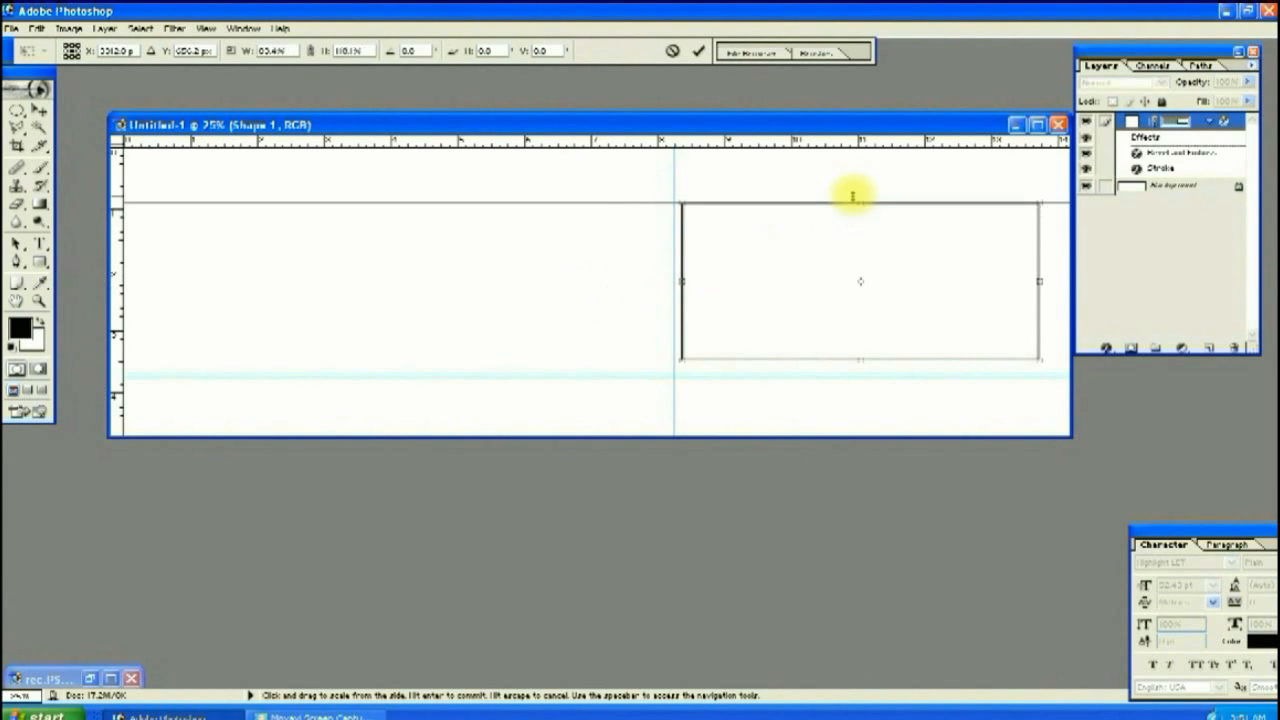
pyautogui.moveTo(854, 352); pyautogui.dragTo(856, 368)
pyautogui.moveTo(1039, 282); pyautogui.dragTo(1070, 288)
pyautogui.moveTo(682, 287); pyautogui.dragTo(660, 288)
pyautogui.moveTo(757, 294); pyautogui.dragTo(760, 303)
pyautogui.hotkey('shift', 'Up')
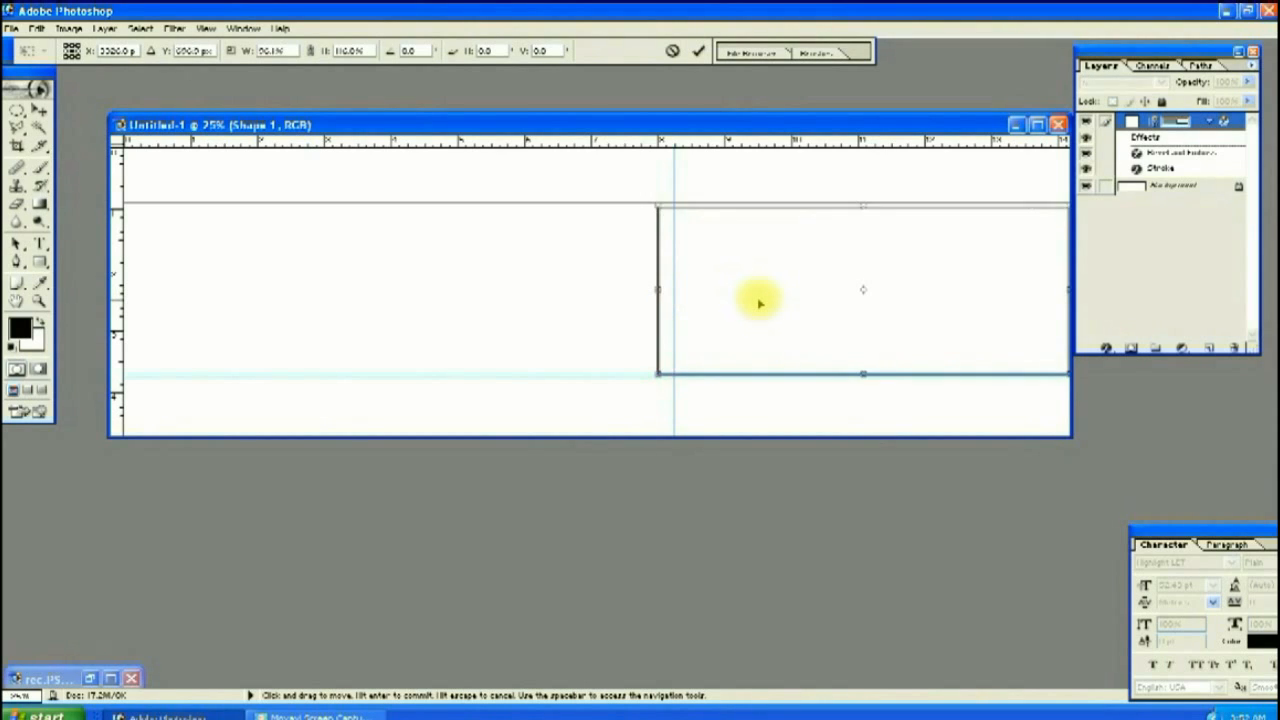
pyautogui.press('Return')
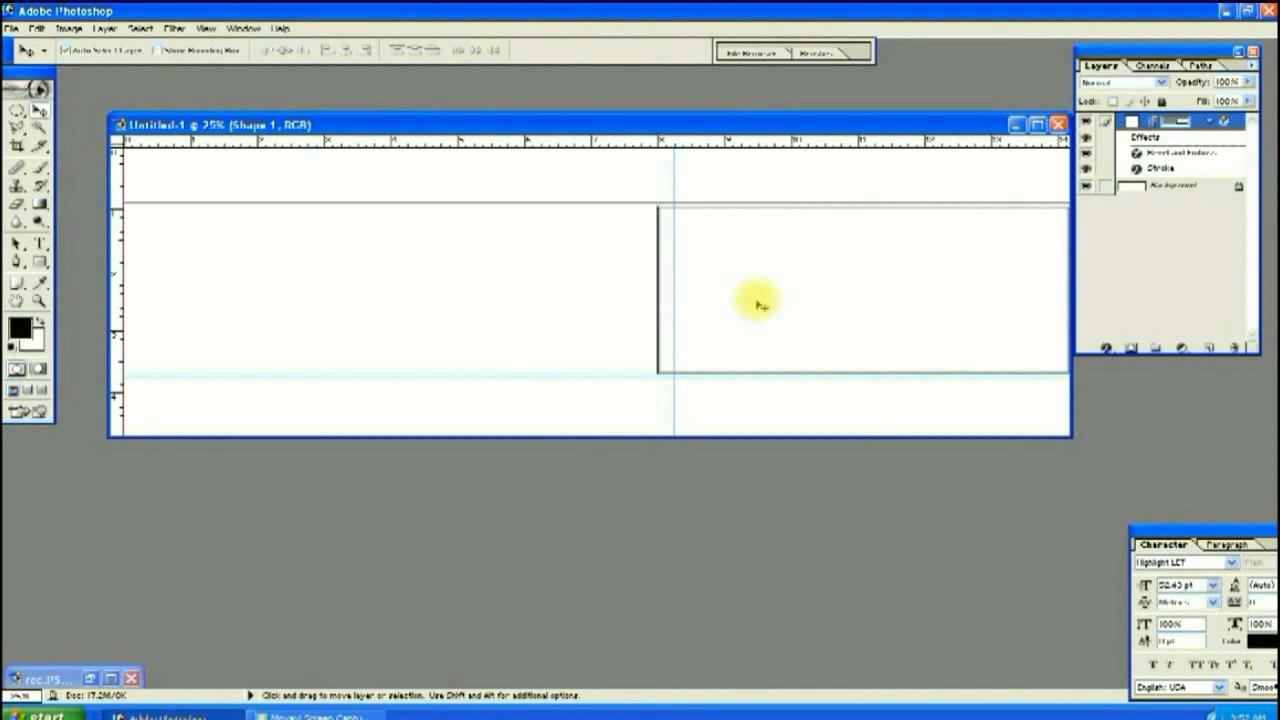
# Open the photo of the couple seated on the steps from the Download folder, browsing the files as thumbnails
pyautogui.hotkey('ctrl', 'o')
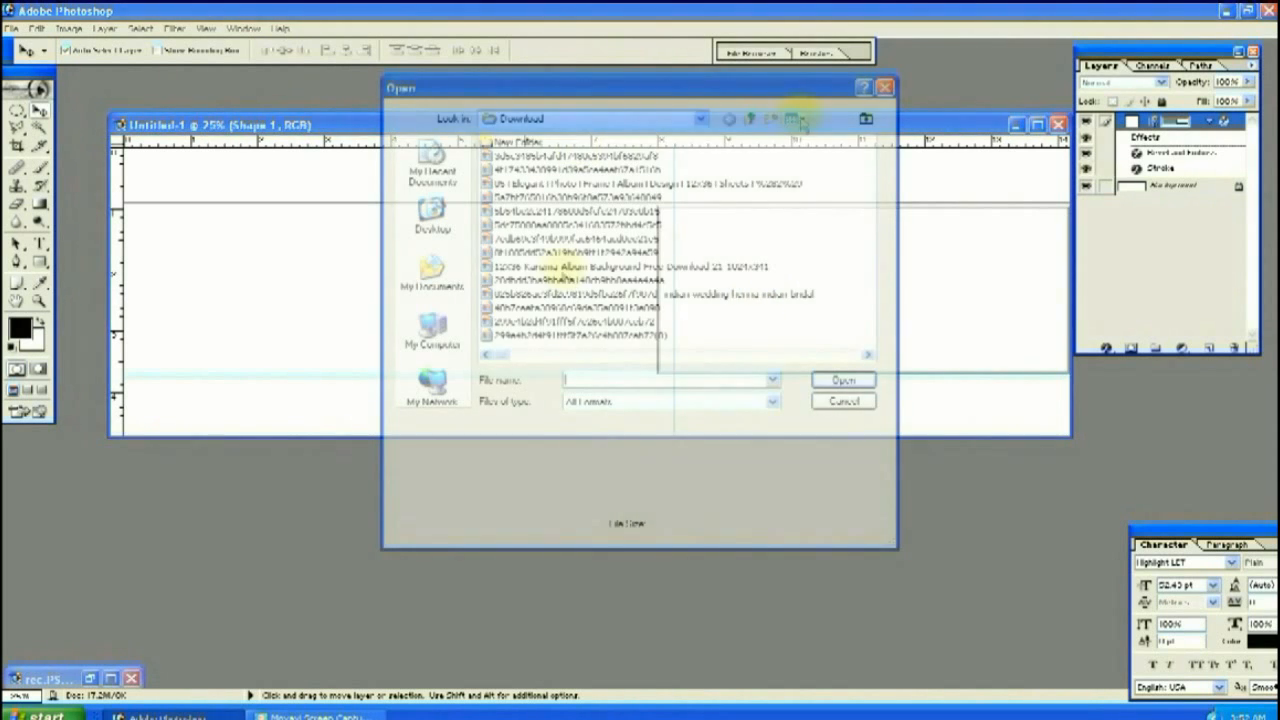
pyautogui.click(798, 119)
pyautogui.click(812, 139)
pyautogui.scroll(-5, 865, 352)
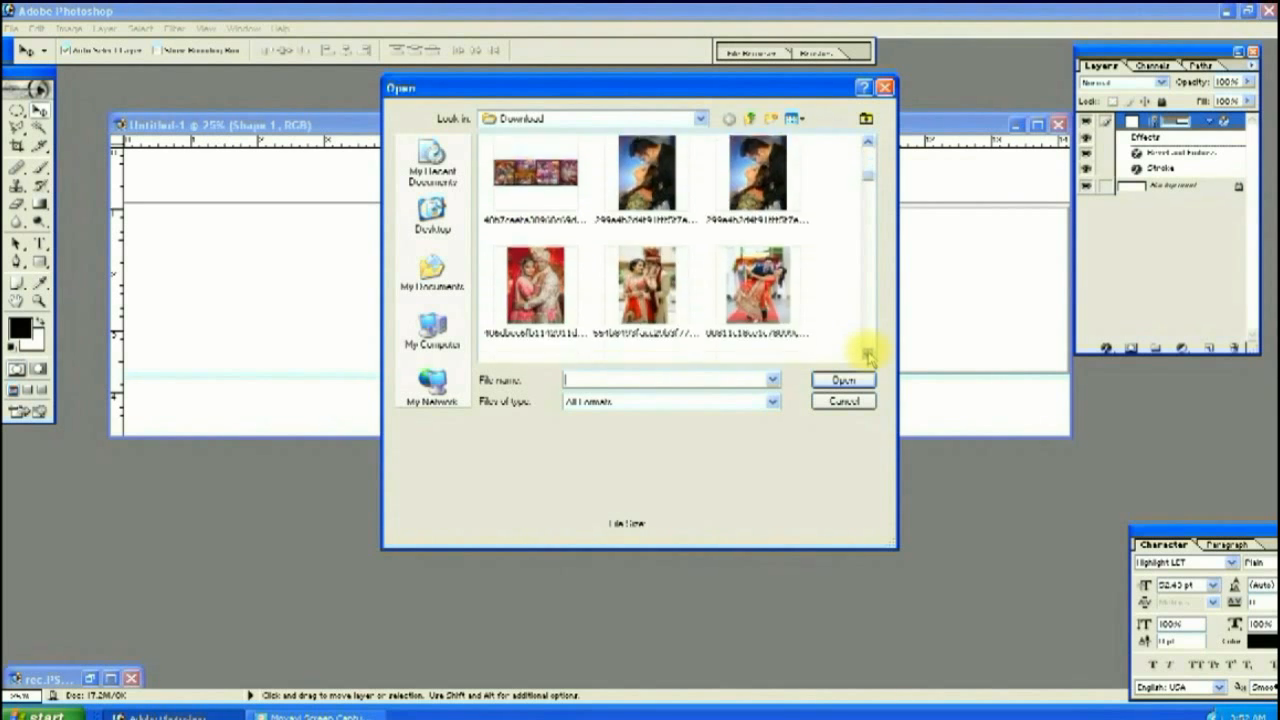
pyautogui.click(525, 300)
pyautogui.click(828, 381)
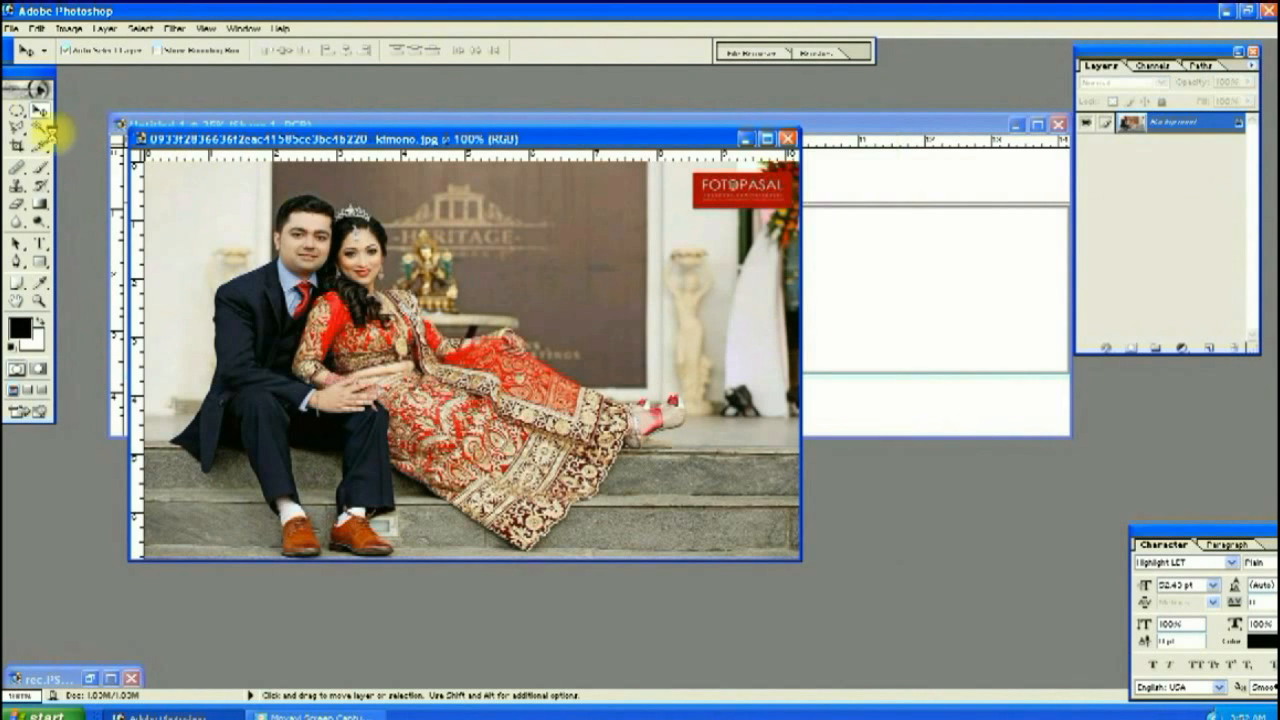
# Copy the couple photo into the Untitled-1 document and stretch it to fill the inside of the rectangle frame
pyautogui.moveTo(770, 337); pyautogui.dragTo(728, 239)
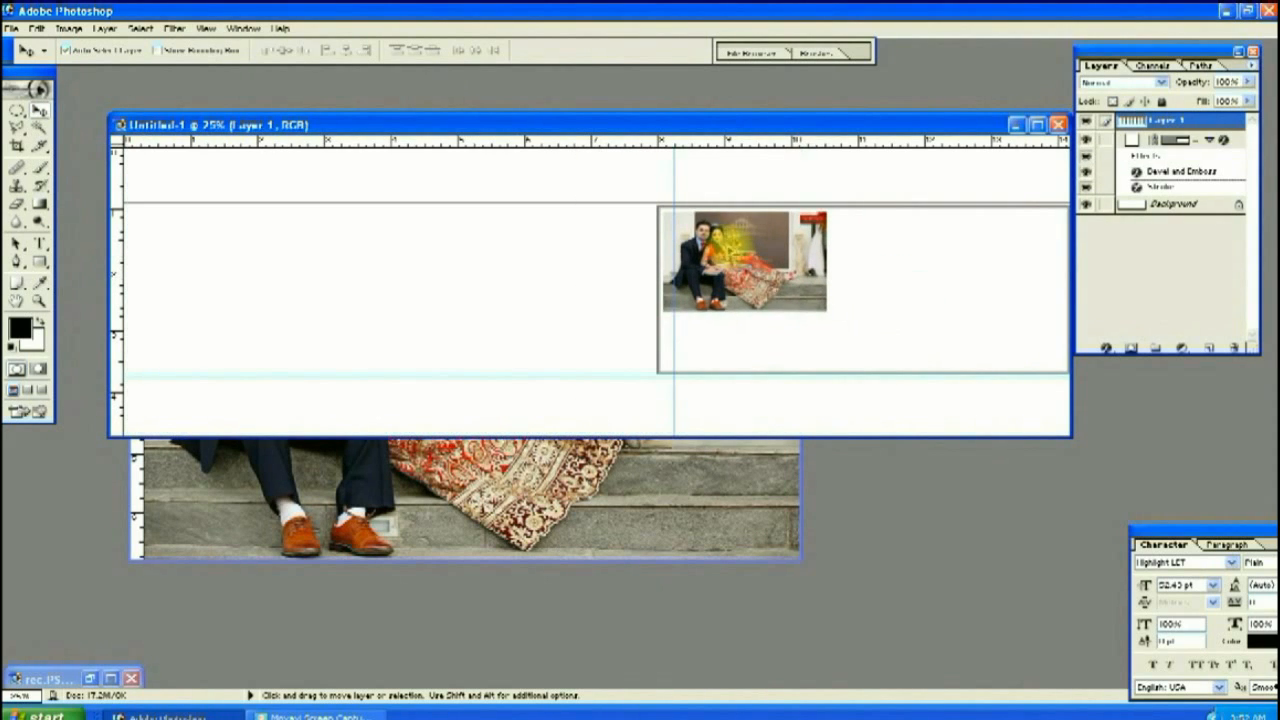
pyautogui.hotkey('ctrl', 't')
pyautogui.moveTo(826, 311); pyautogui.dragTo(1061, 373)
pyautogui.press('Return')
pyautogui.press('Left')
pyautogui.press('Up')
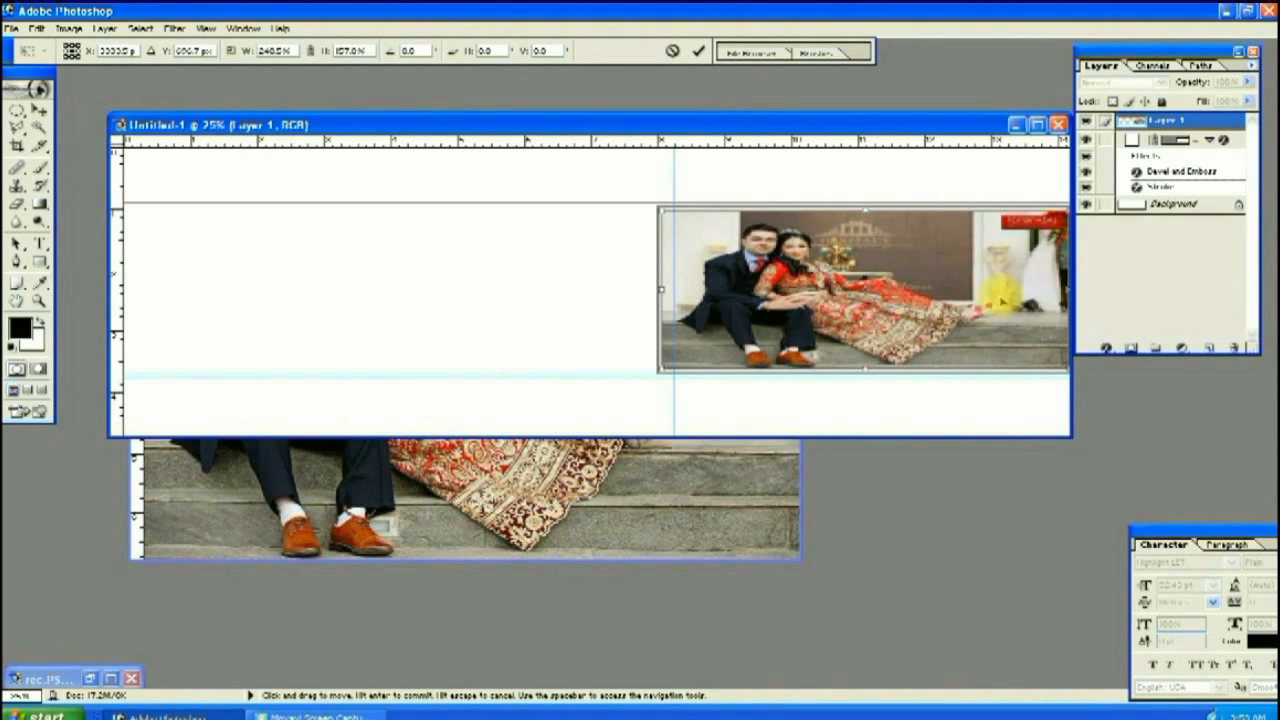
pyautogui.hotkey('ctrl', '+')
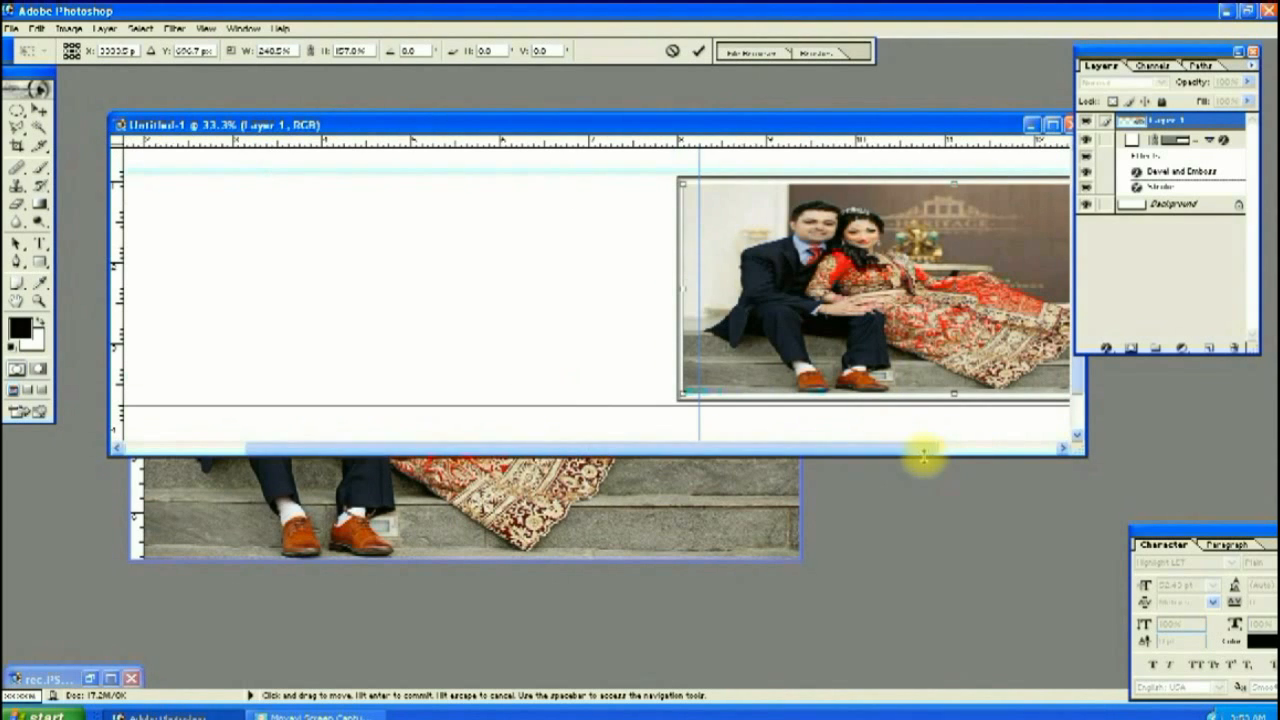
pyautogui.moveTo(923, 450); pyautogui.dragTo(1029, 443)
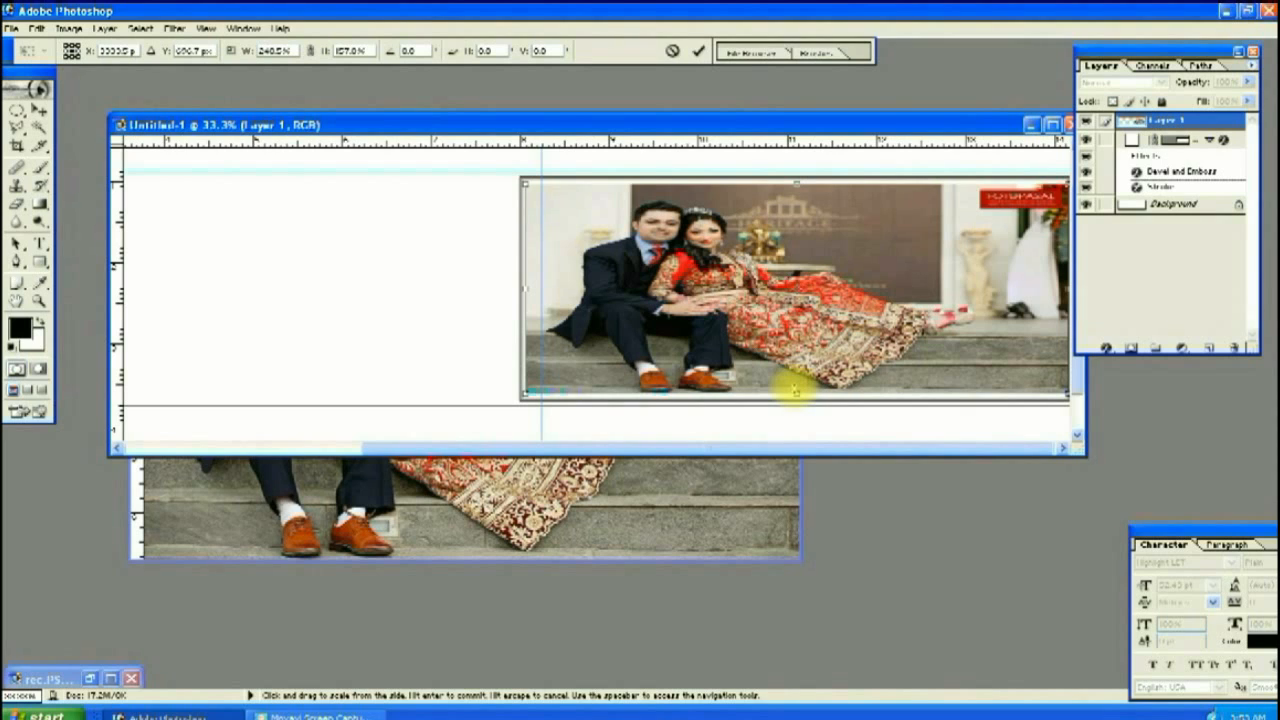
pyautogui.press('Return')
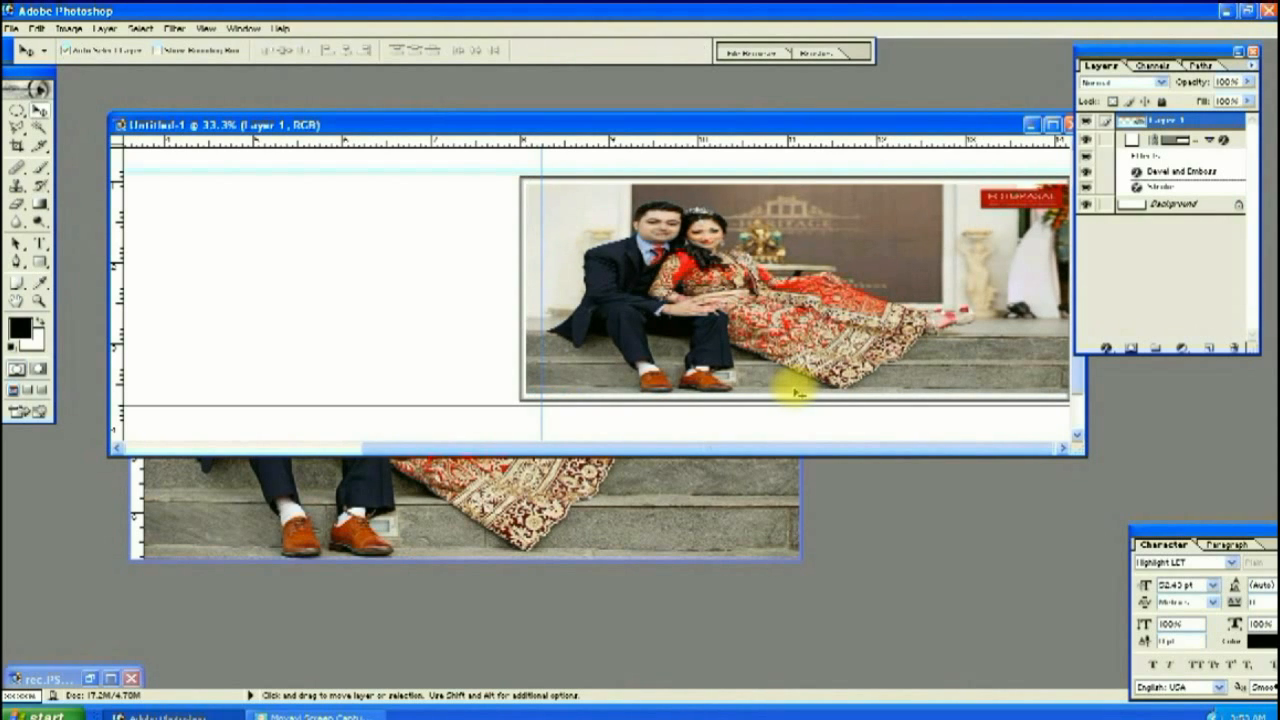
# Add a 3 px outside stroke in near-black 0A0101 to the couple photo layer
pyautogui.click(105, 28)
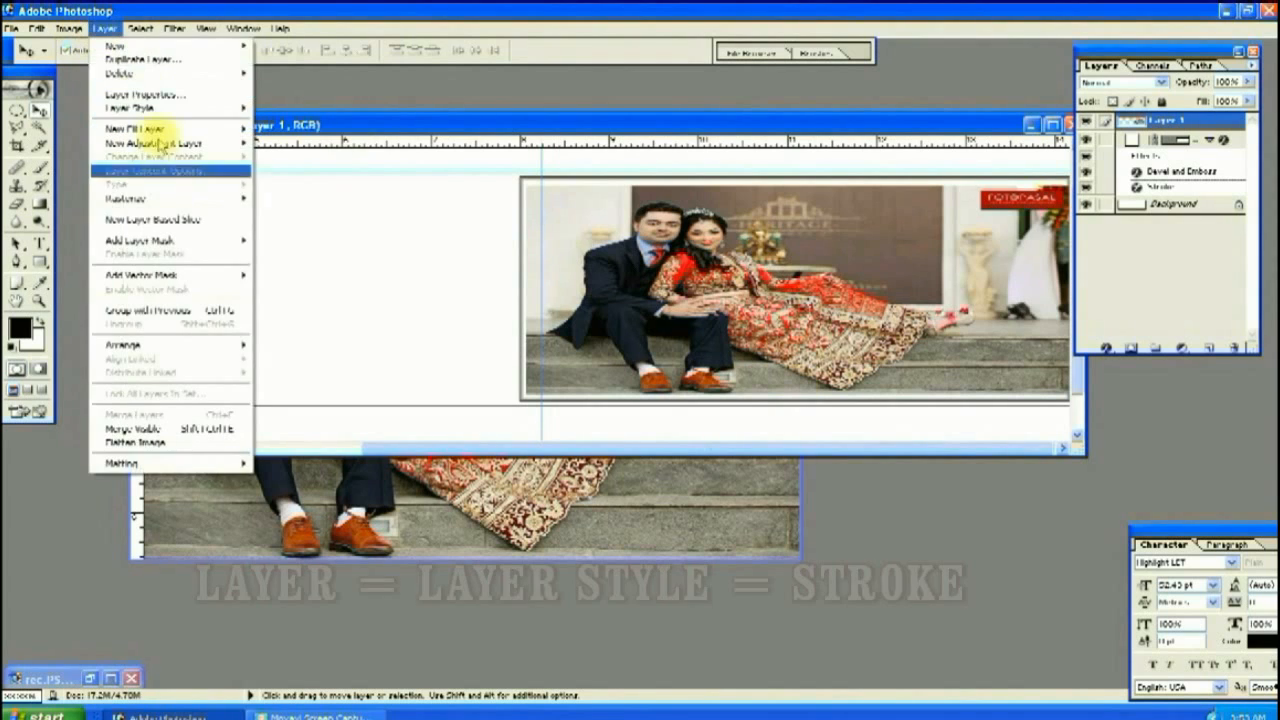
pyautogui.click(323, 260)
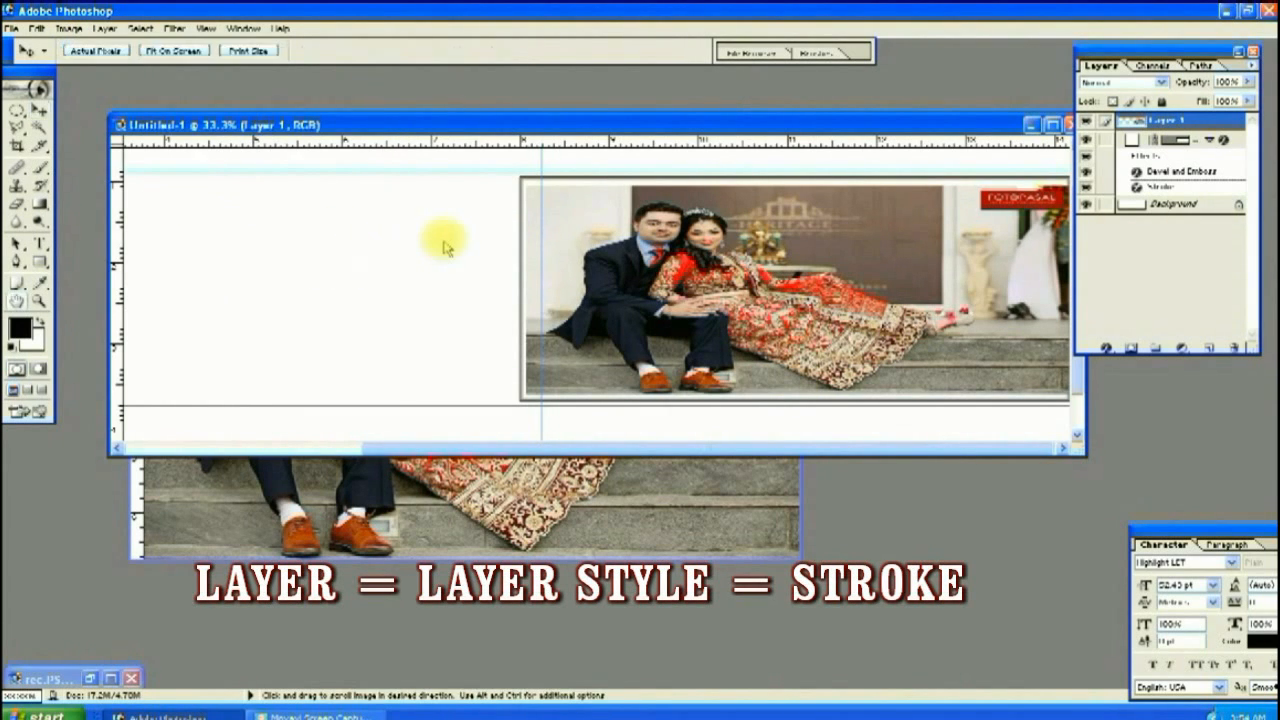
pyautogui.click(275, 260)
pyautogui.click(1015, 438)
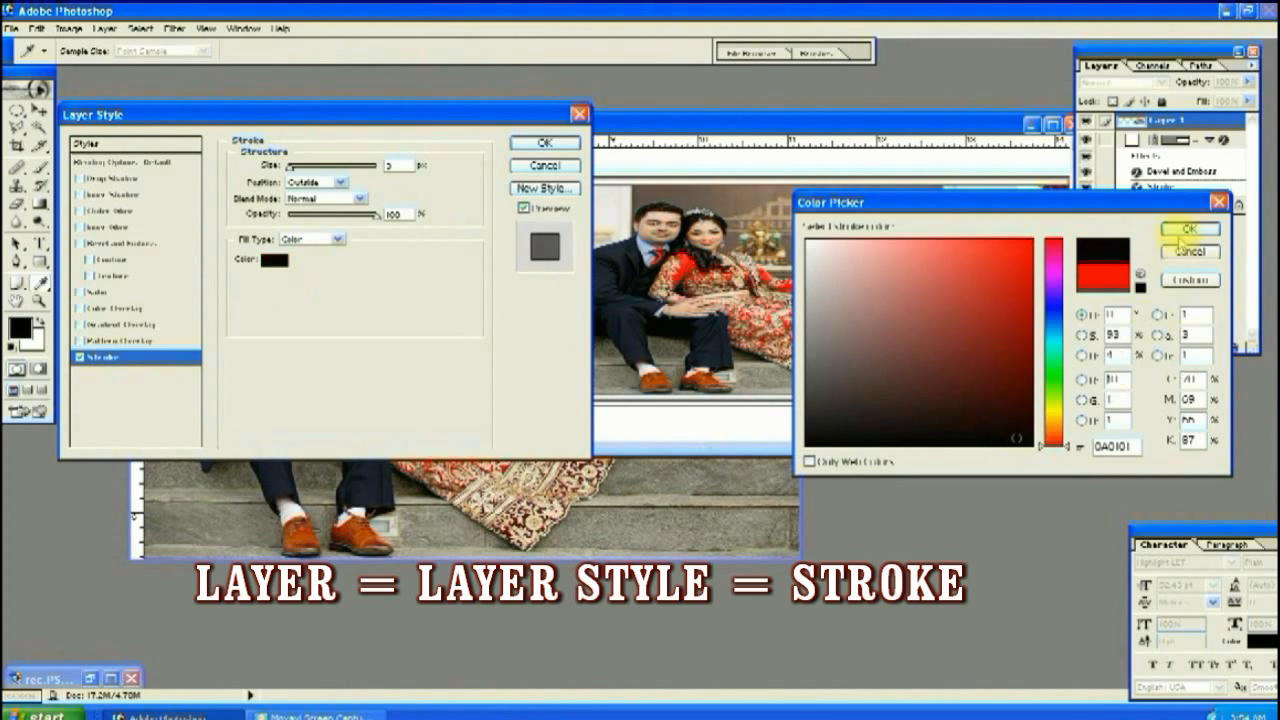
pyautogui.click(1189, 228)
pyautogui.click(557, 155)
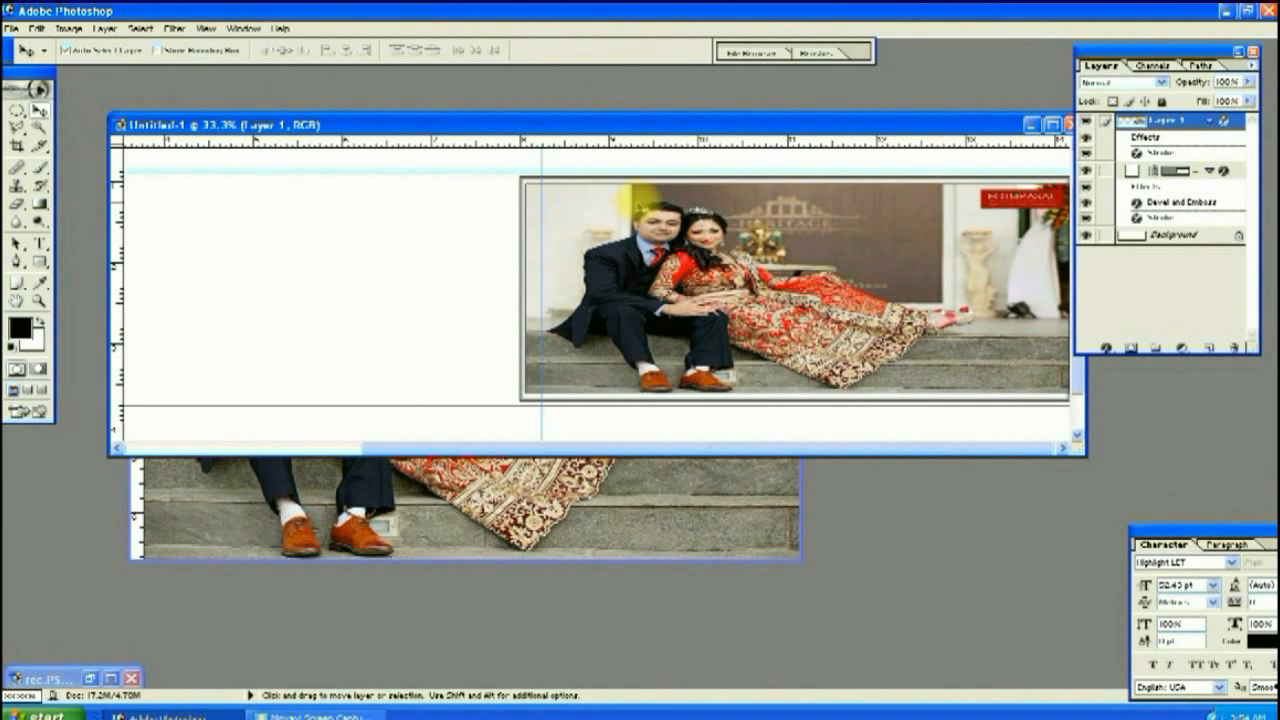
# Reduce the couple photo's height slightly and nudge it to leave an even white margin inside the frame
pyautogui.hotkey('ctrl', 't')
pyautogui.moveTo(796, 186); pyautogui.dragTo(796, 191)
pyautogui.press('Up')
pyautogui.press('Right')
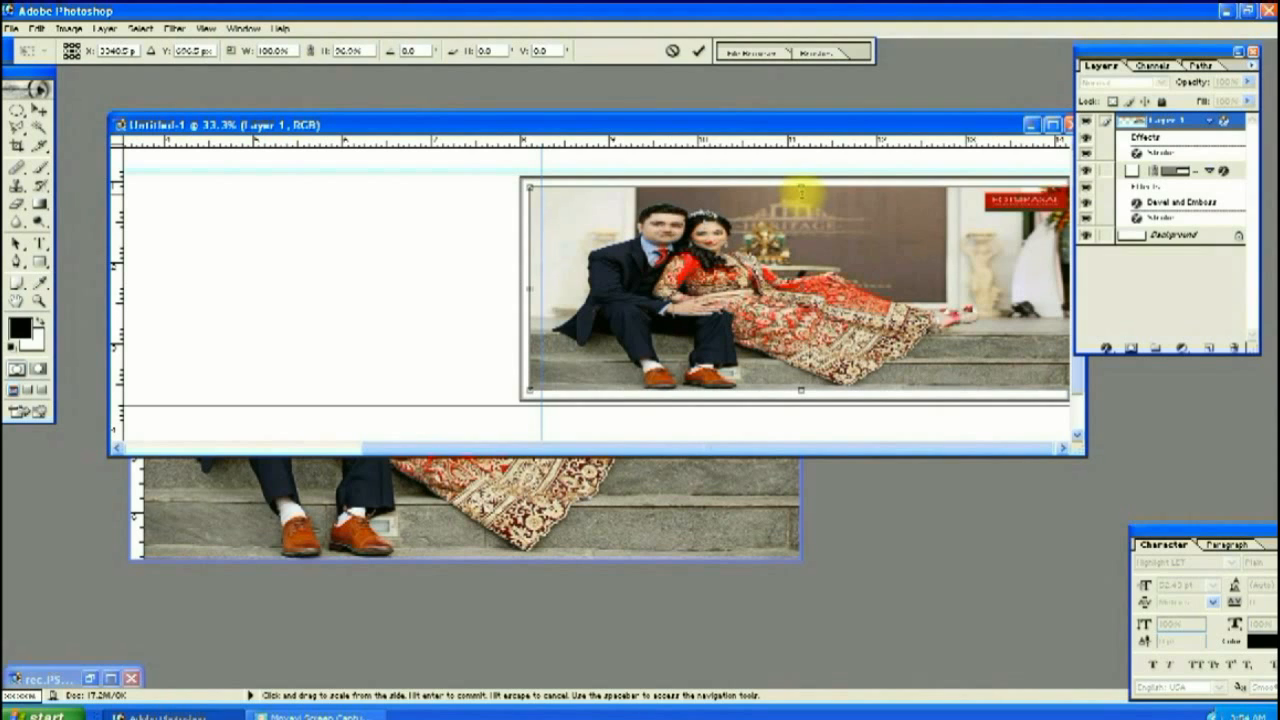
pyautogui.press('Return')
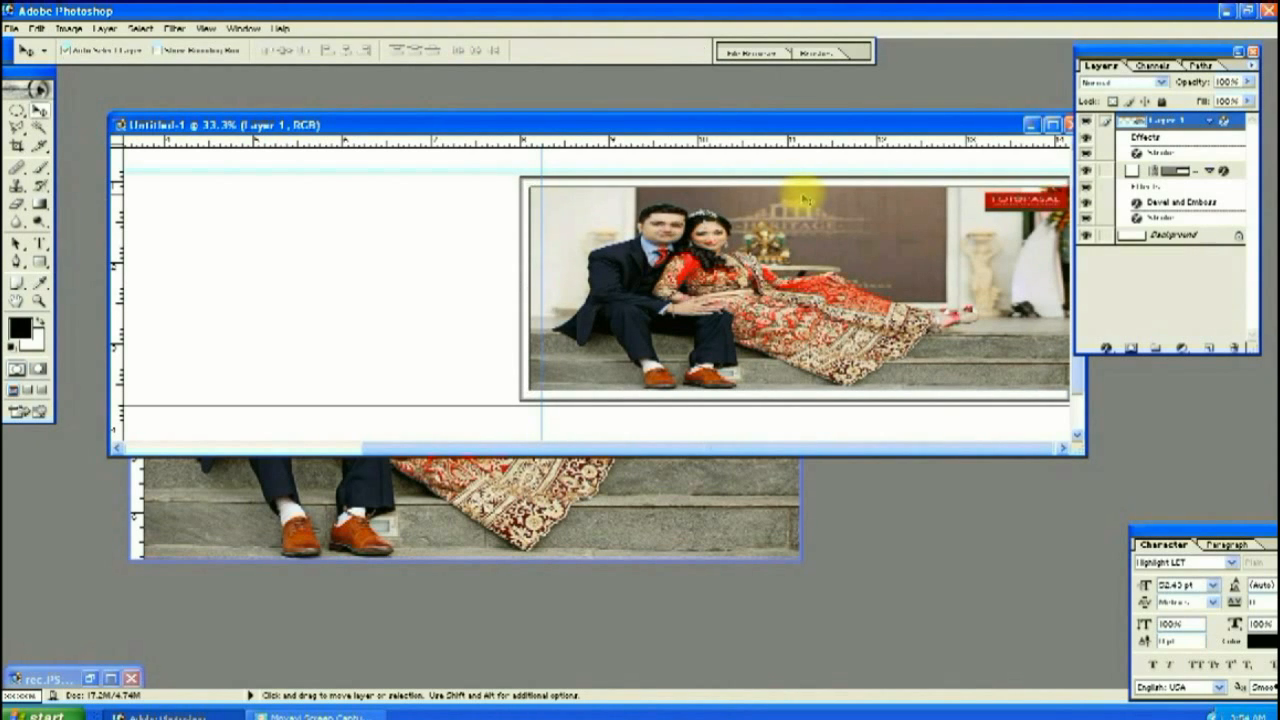
# Merge the couple photo and its frame into one layer with Merge Visible, keeping the Background separate by hiding it during the merge
pyautogui.hotkey('ctrl', '-')
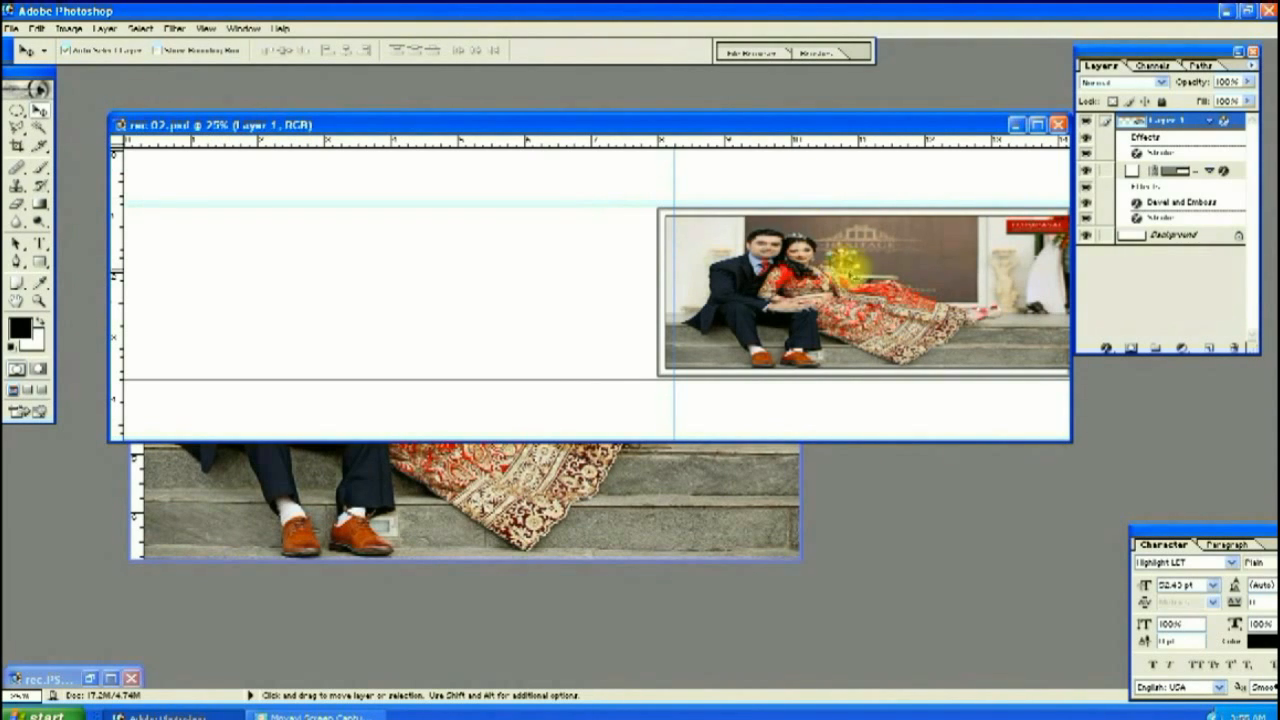
pyautogui.click(1208, 123)
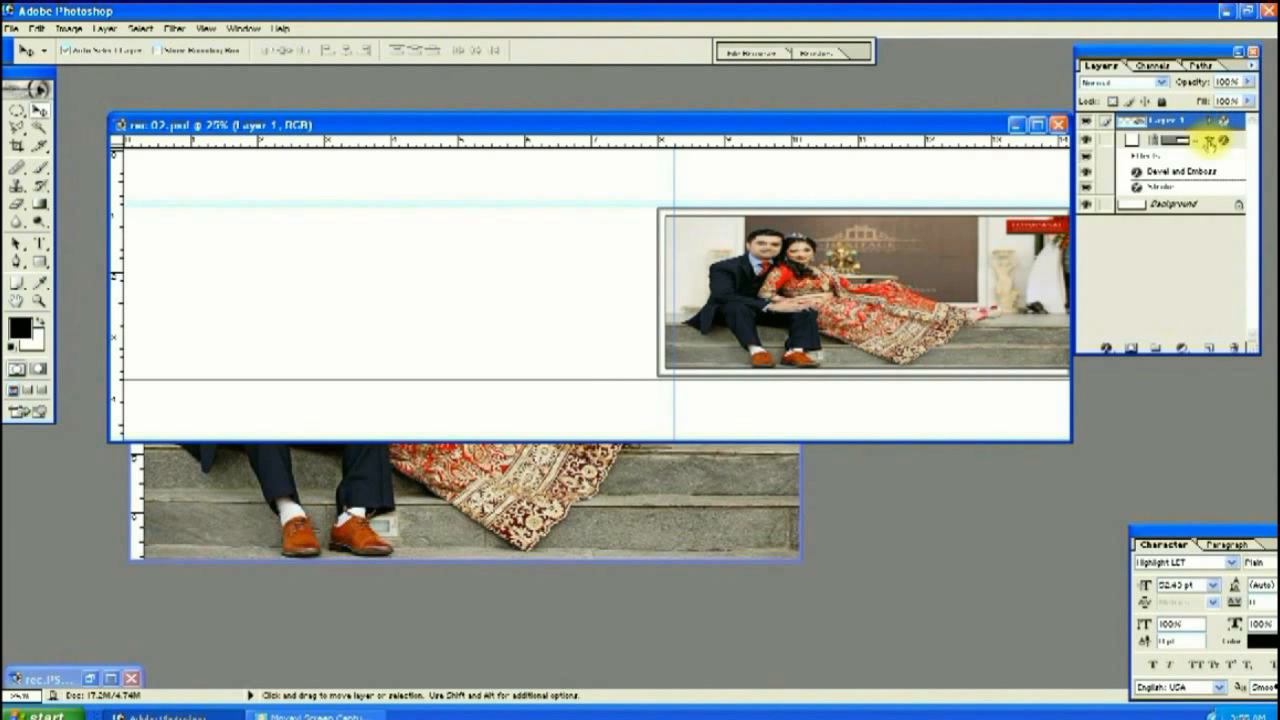
pyautogui.click(1209, 141)
pyautogui.click(1087, 158)
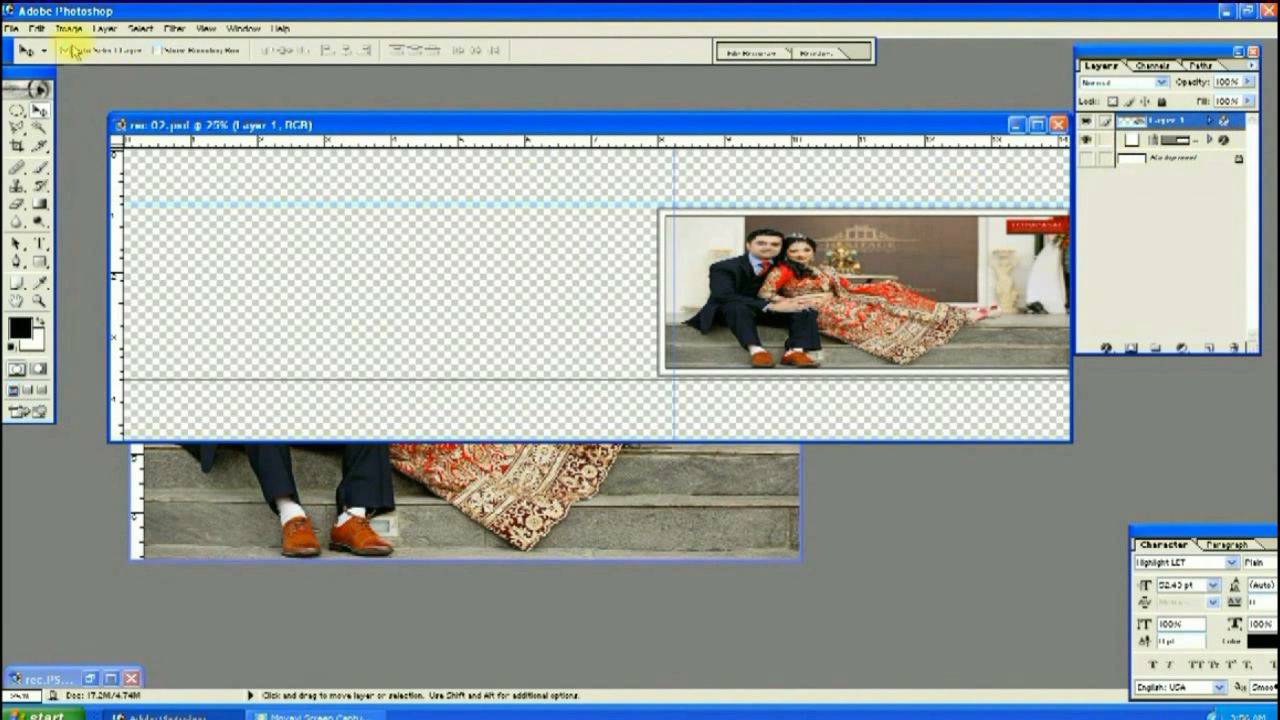
pyautogui.click(102, 29)
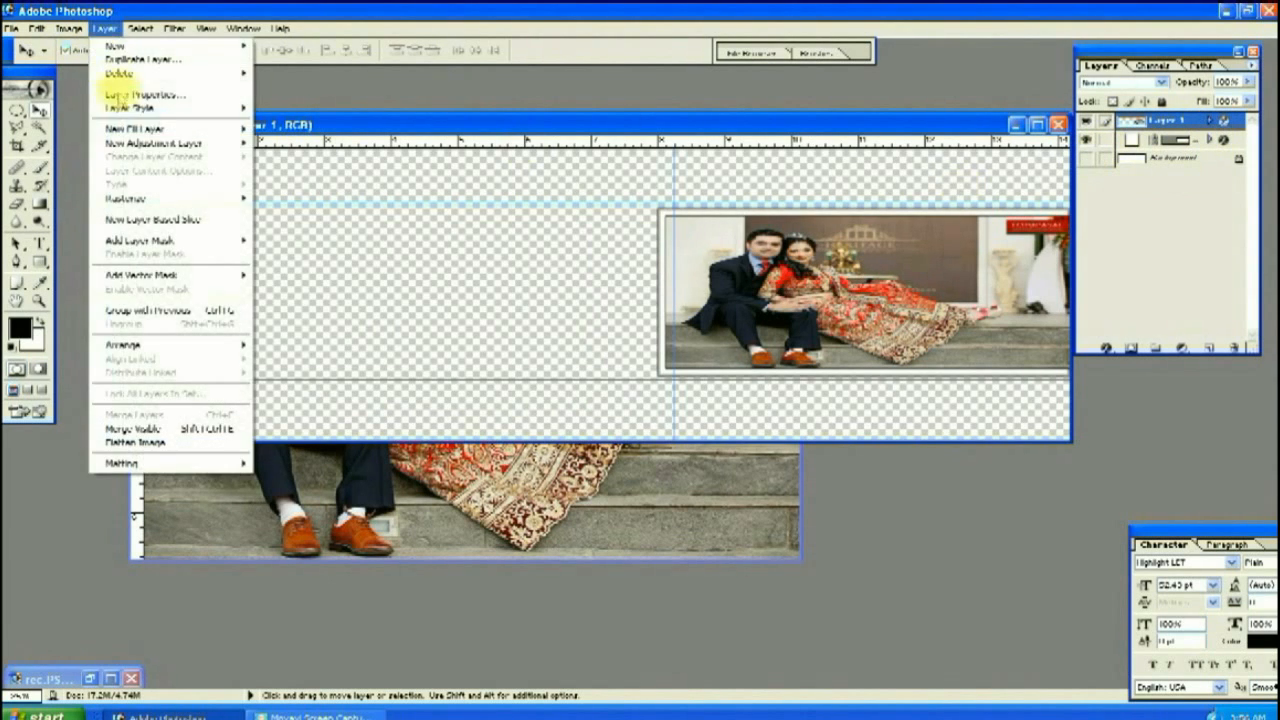
pyautogui.click(148, 421)
pyautogui.click(1087, 140)
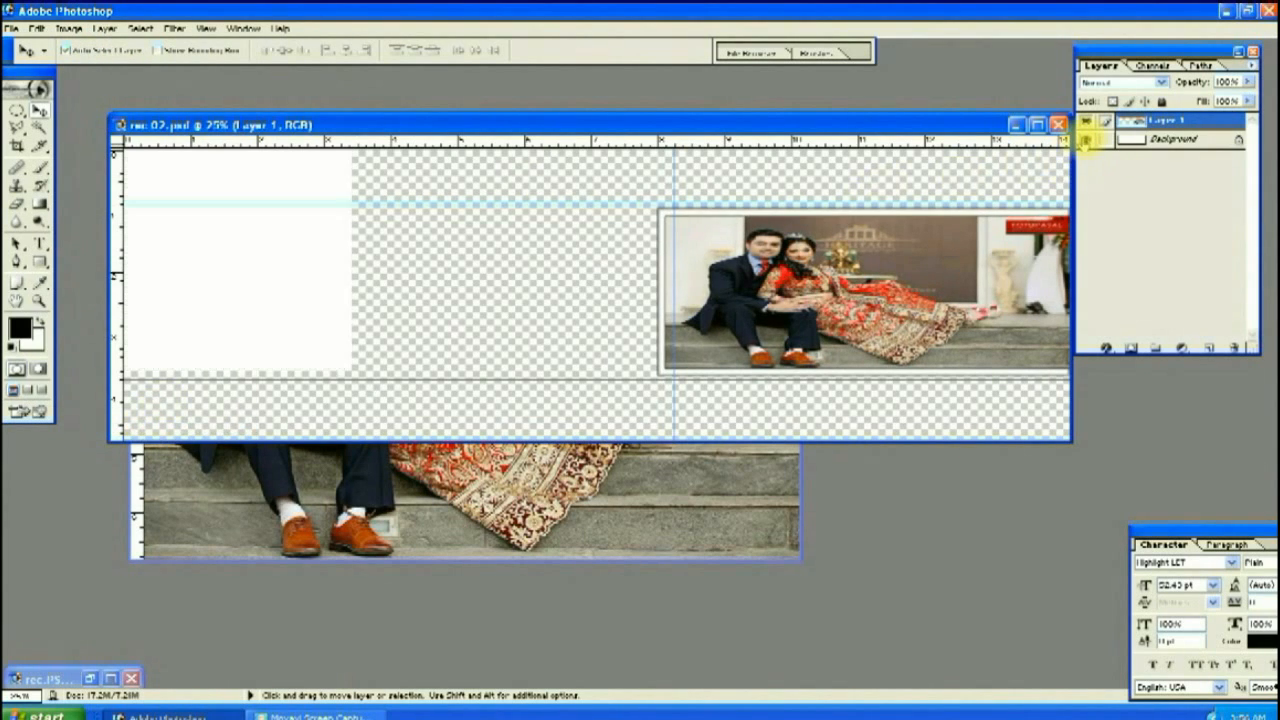
# Align the merged framed photo to the vertical and upper guides and stretch its height to about 103% to reach the lower guide
pyautogui.moveTo(714, 274); pyautogui.dragTo(738, 280)
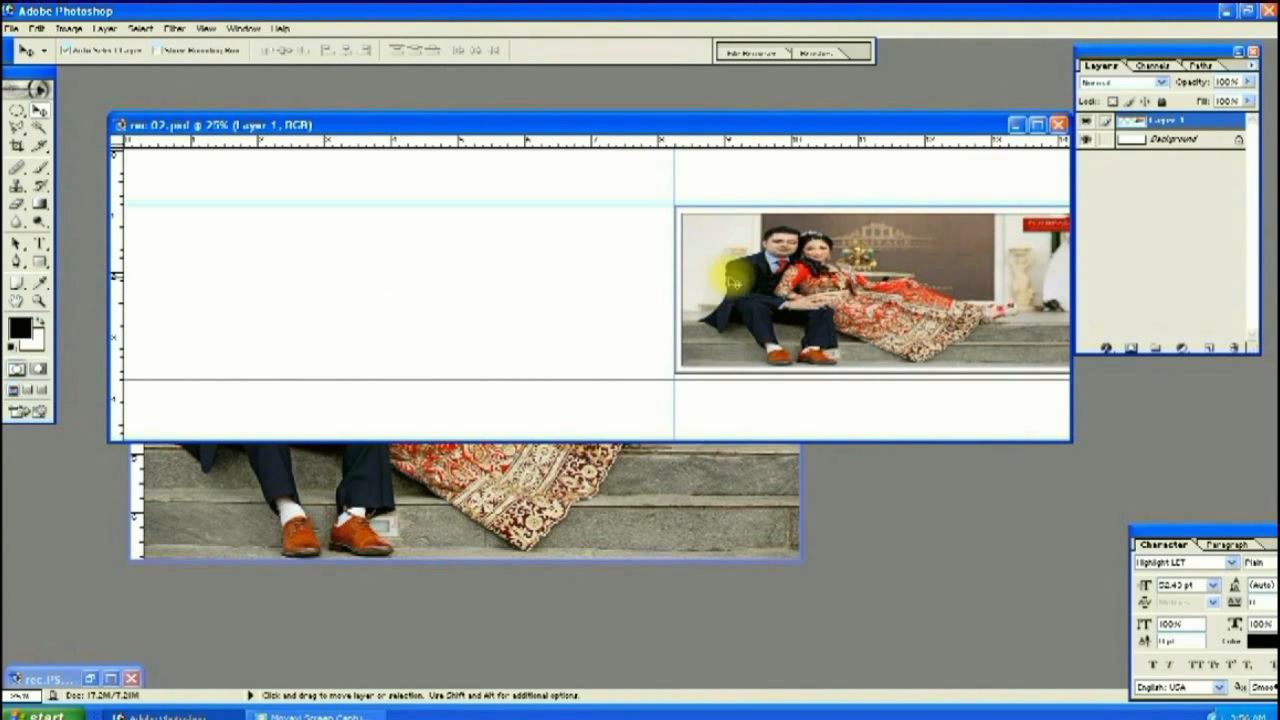
pyautogui.hotkey('ctrl', 't')
pyautogui.moveTo(878, 380); pyautogui.dragTo(877, 384)
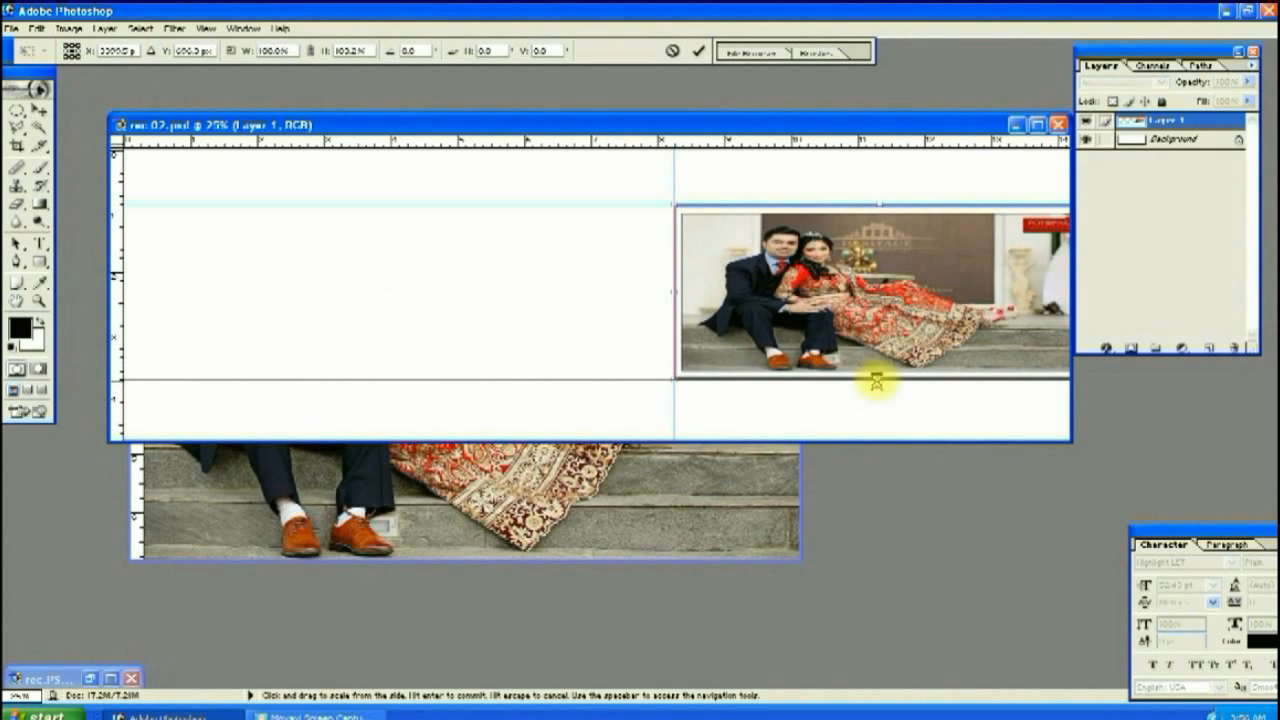
pyautogui.press('Return')
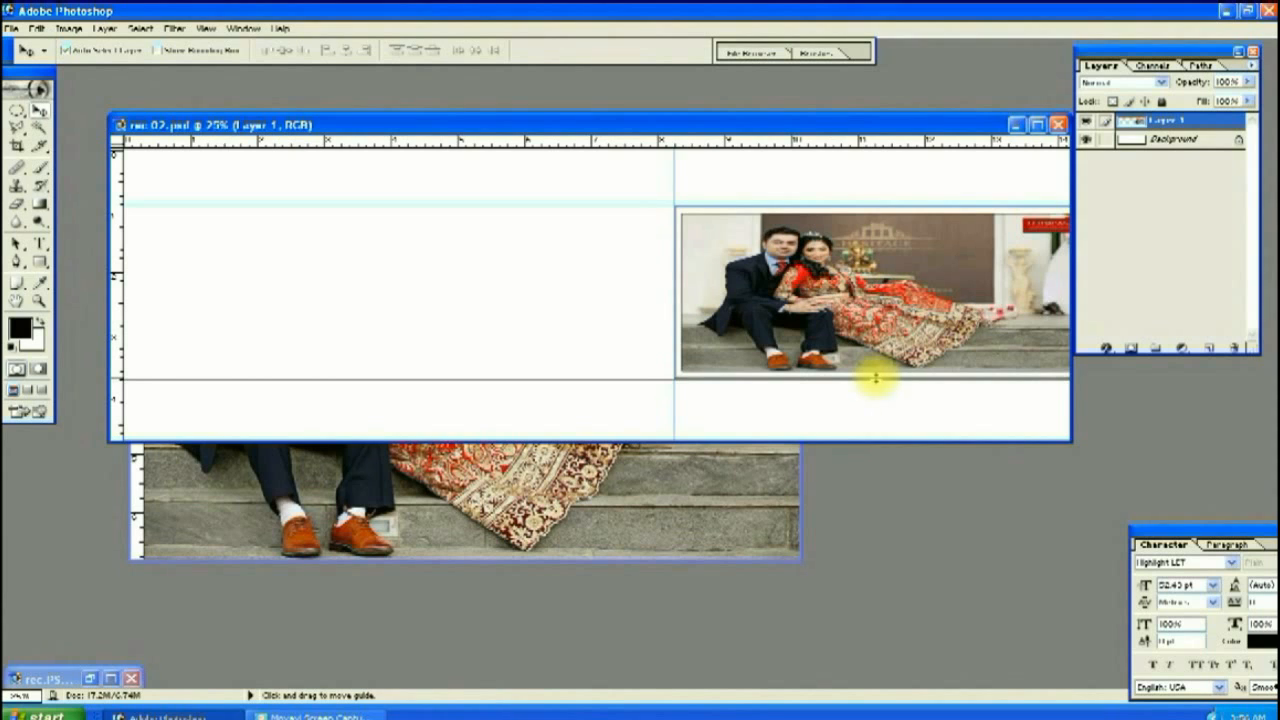
# Close the seated couple's source photo and add a new empty layer to rec 02.psd
pyautogui.click(692, 489)
pyautogui.click(792, 132)
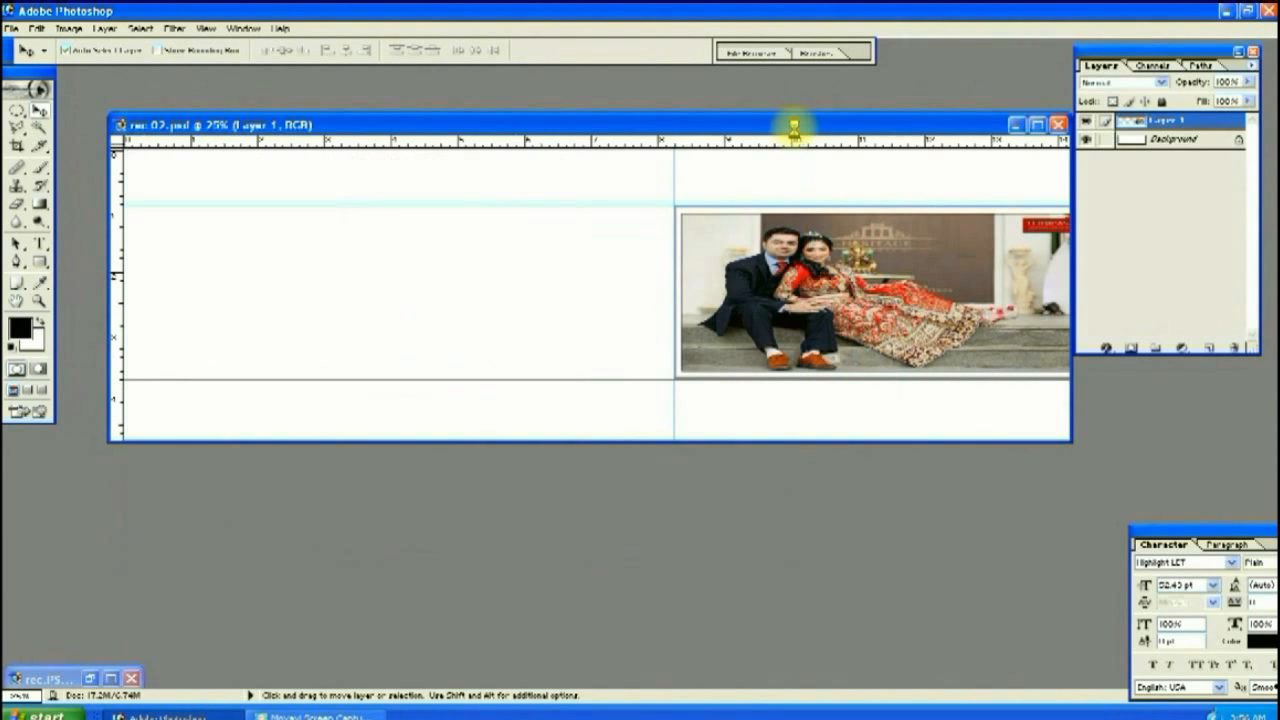
pyautogui.click(1207, 351)
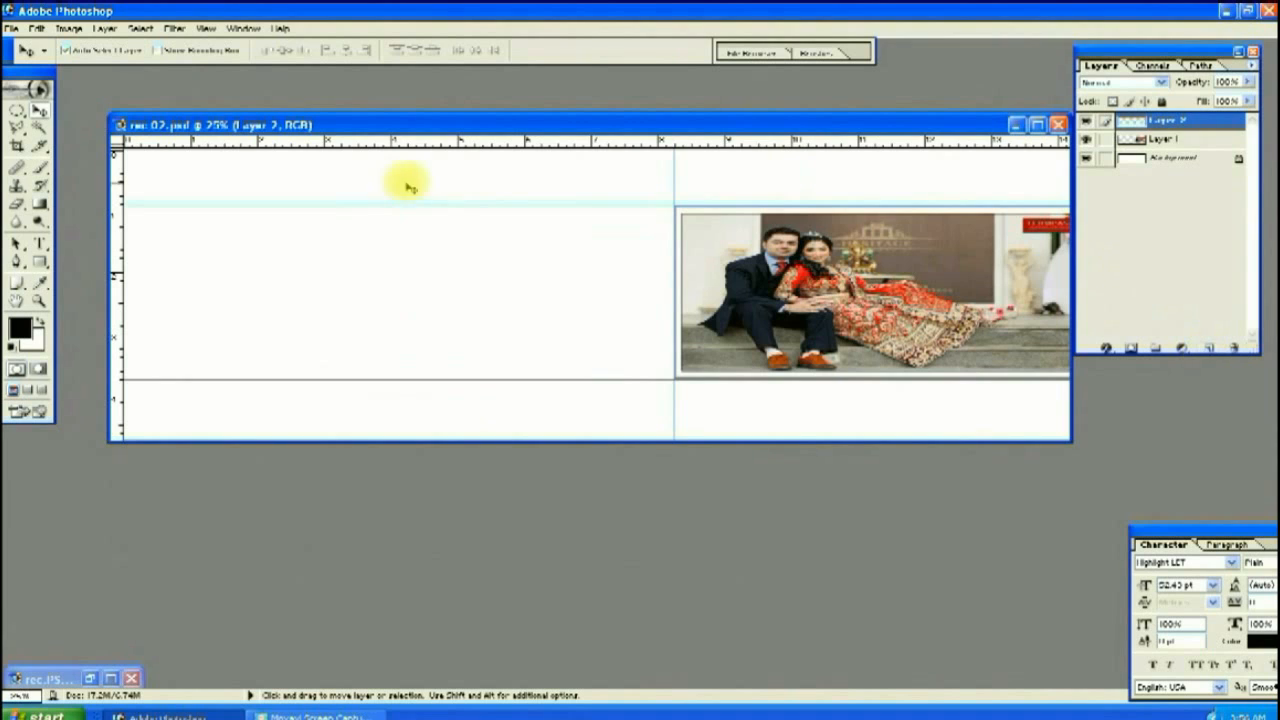
# Open the photo of the couple standing in a yellow hall from the Download folder, viewed as thumbnails, and minimize its window
pyautogui.hotkey('ctrl', 'o')
pyautogui.click(792, 118)
pyautogui.click(808, 137)
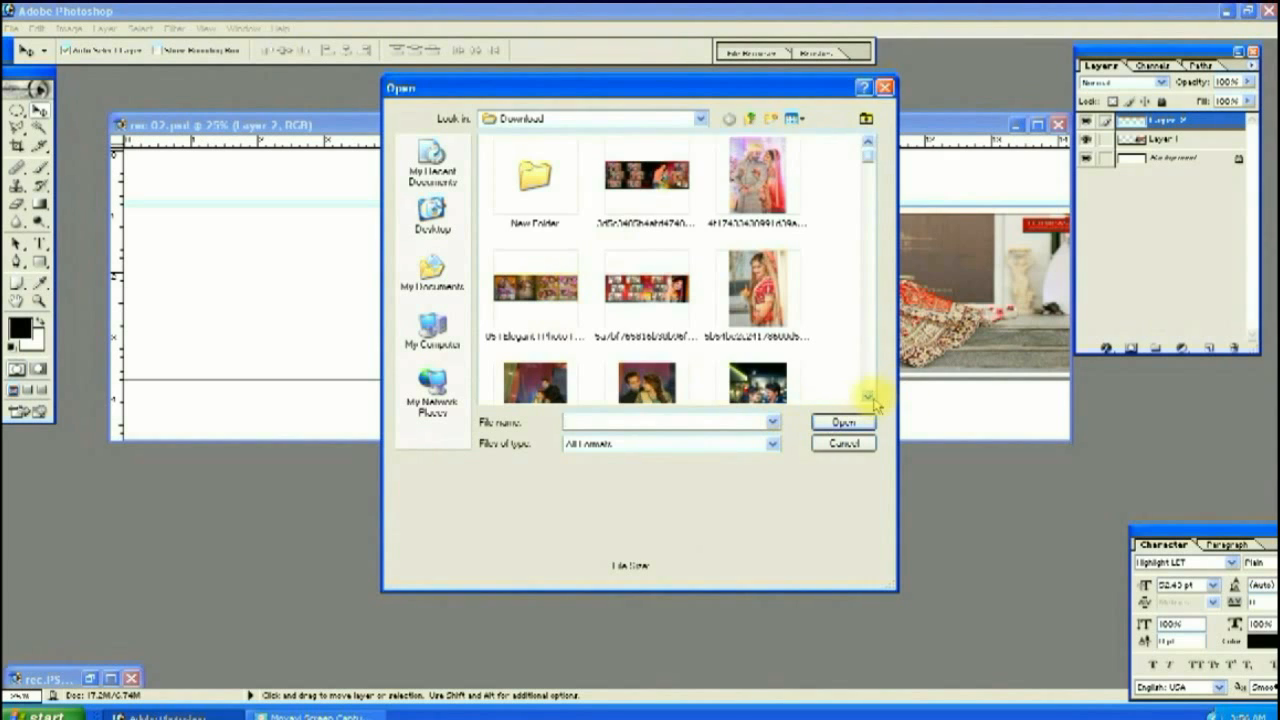
pyautogui.scroll(-10, 868, 396)
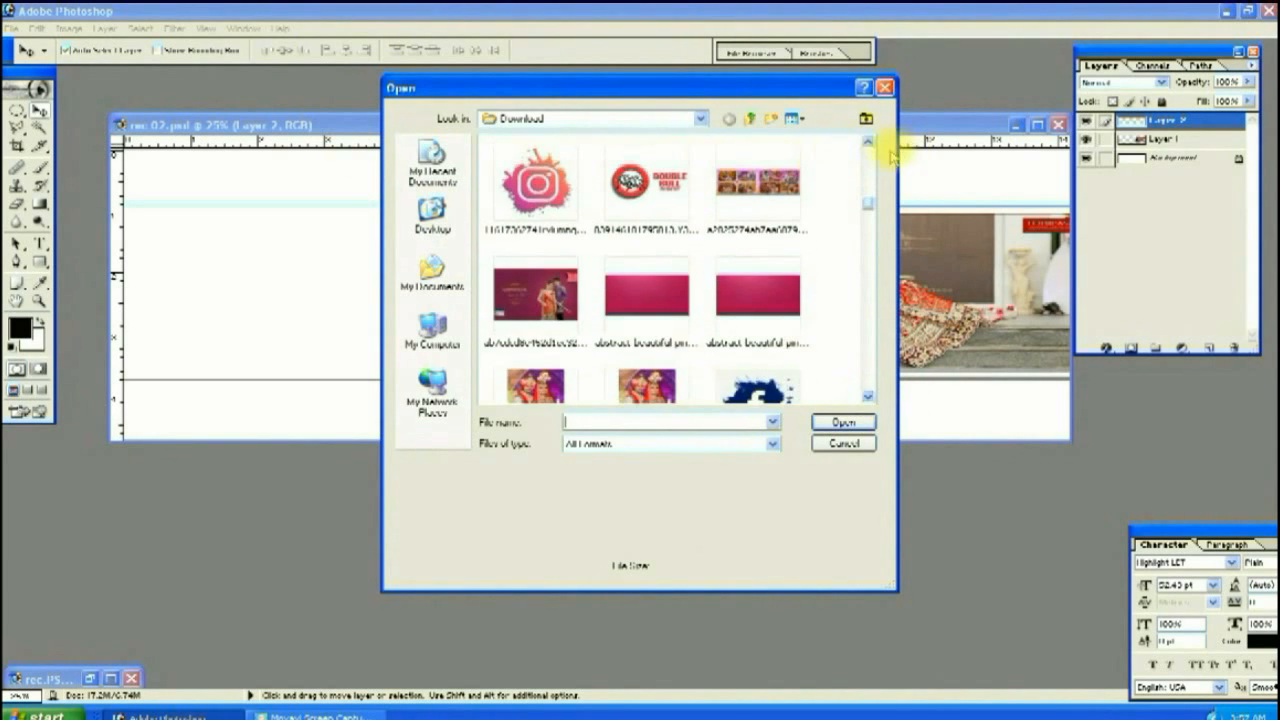
pyautogui.click(868, 141)
pyautogui.doubleClick(540, 170)
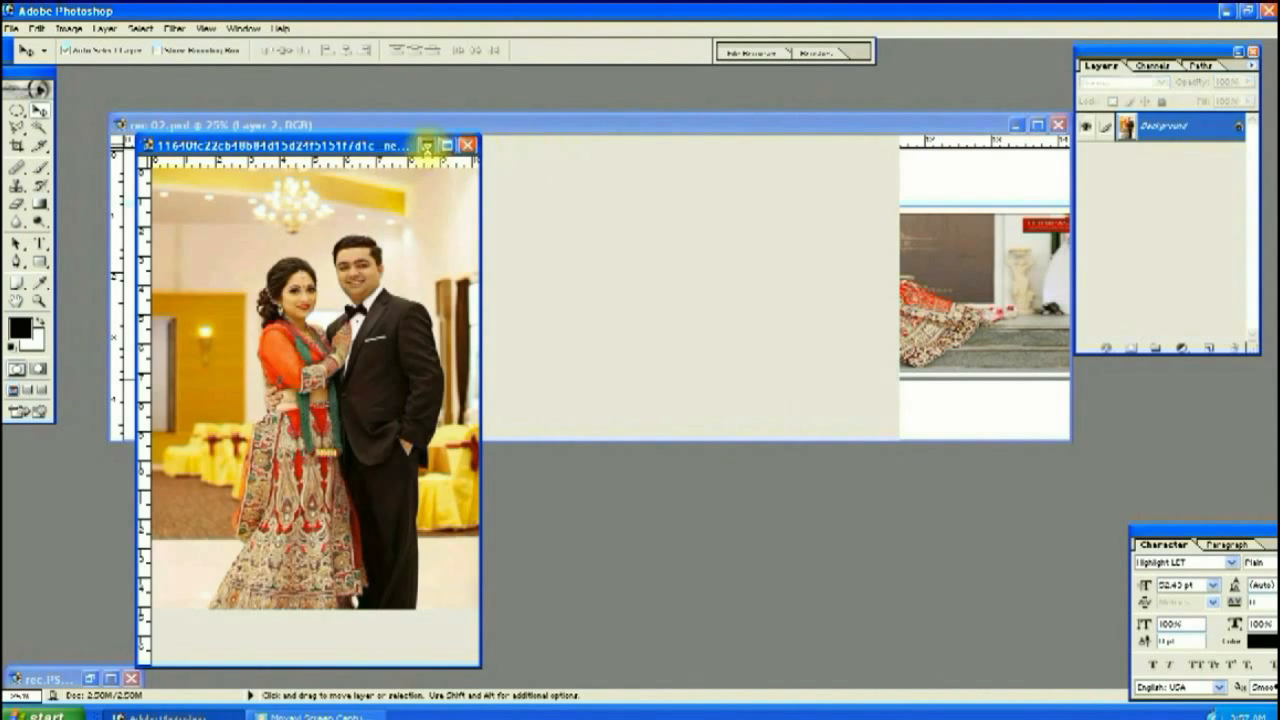
pyautogui.click(426, 146)
# Draw a near-circular selection on the empty left half of the page, fill it with black, deselect it and duplicate the layer
pyautogui.click(16, 110)
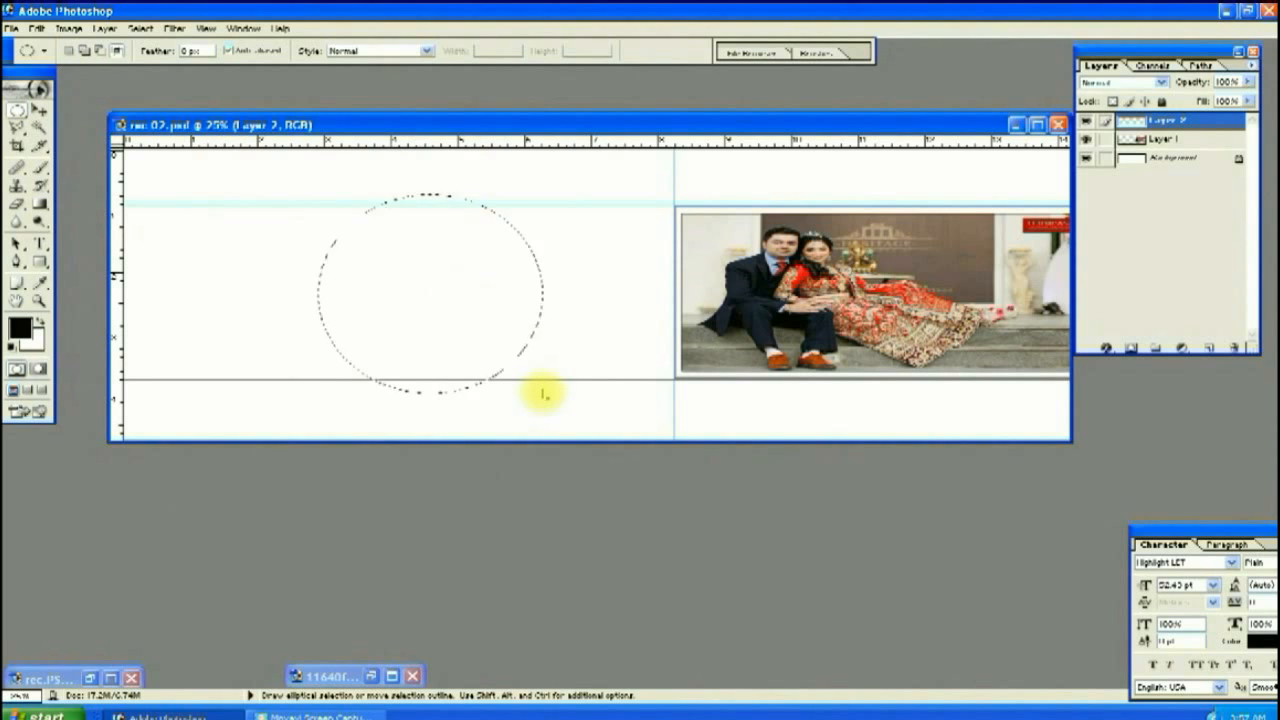
pyautogui.hotkey('alt', 'BackSpace')
pyautogui.hotkey('ctrl', 'd')
pyautogui.hotkey('ctrl', 'j')
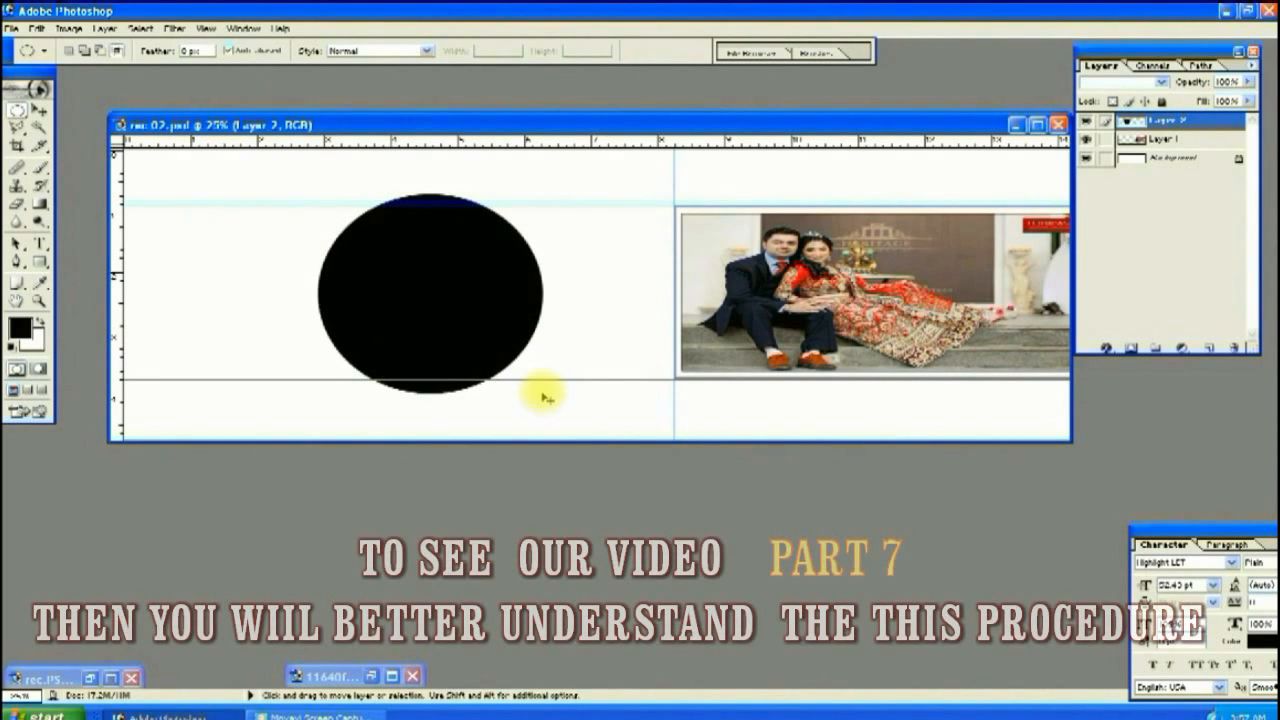
# Select the black circle on the duplicate layer with the Magic Wand and paste the standing couple photo into it
pyautogui.click(40, 128)
pyautogui.click(363, 251)
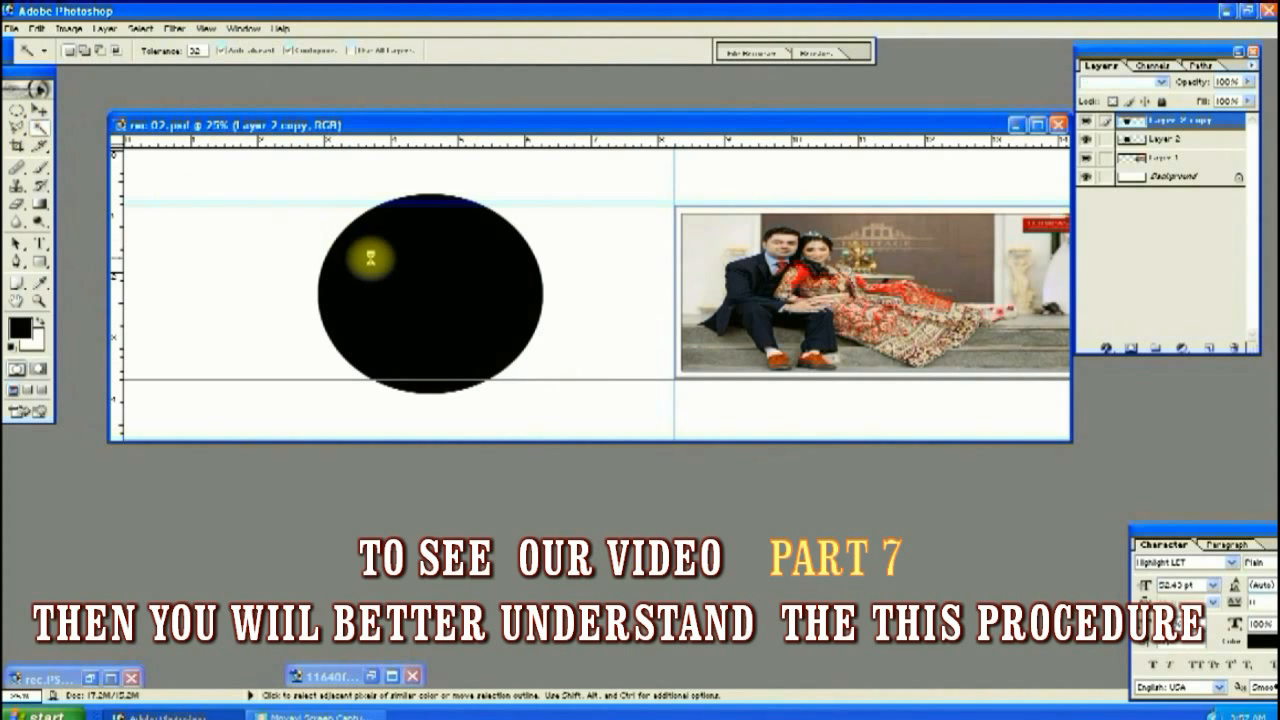
pyautogui.click(370, 676)
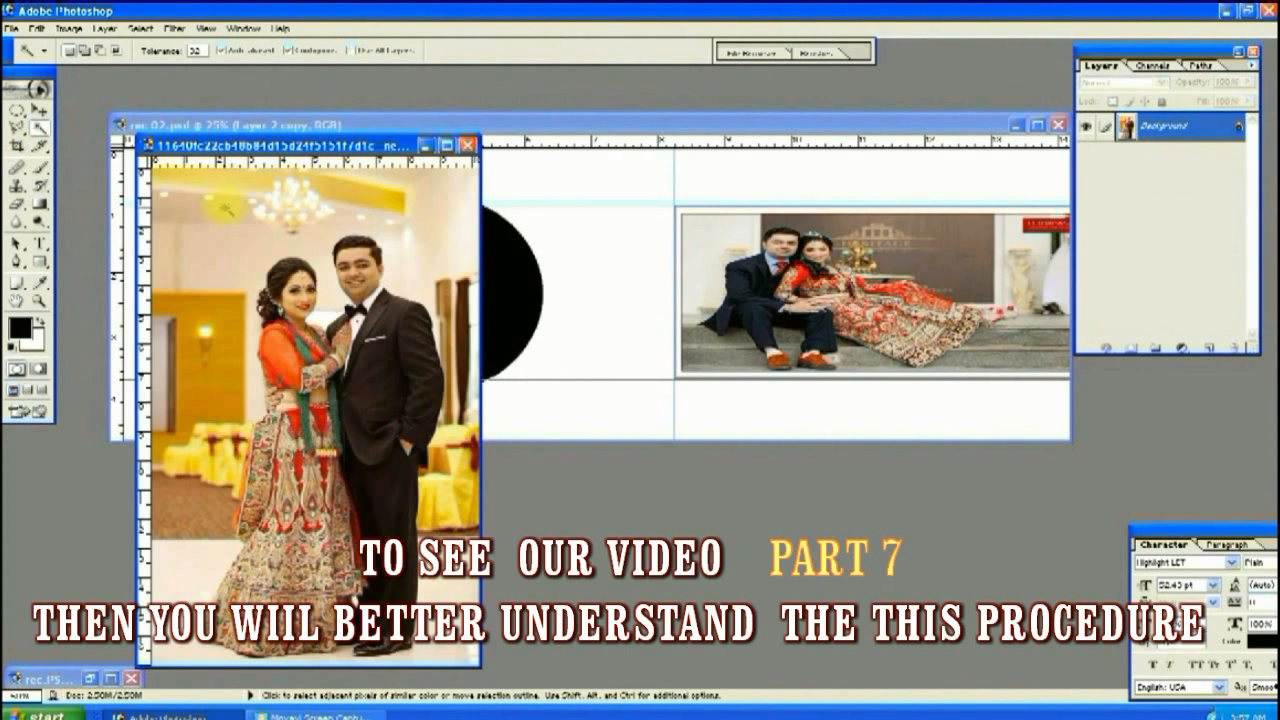
pyautogui.click(497, 282)
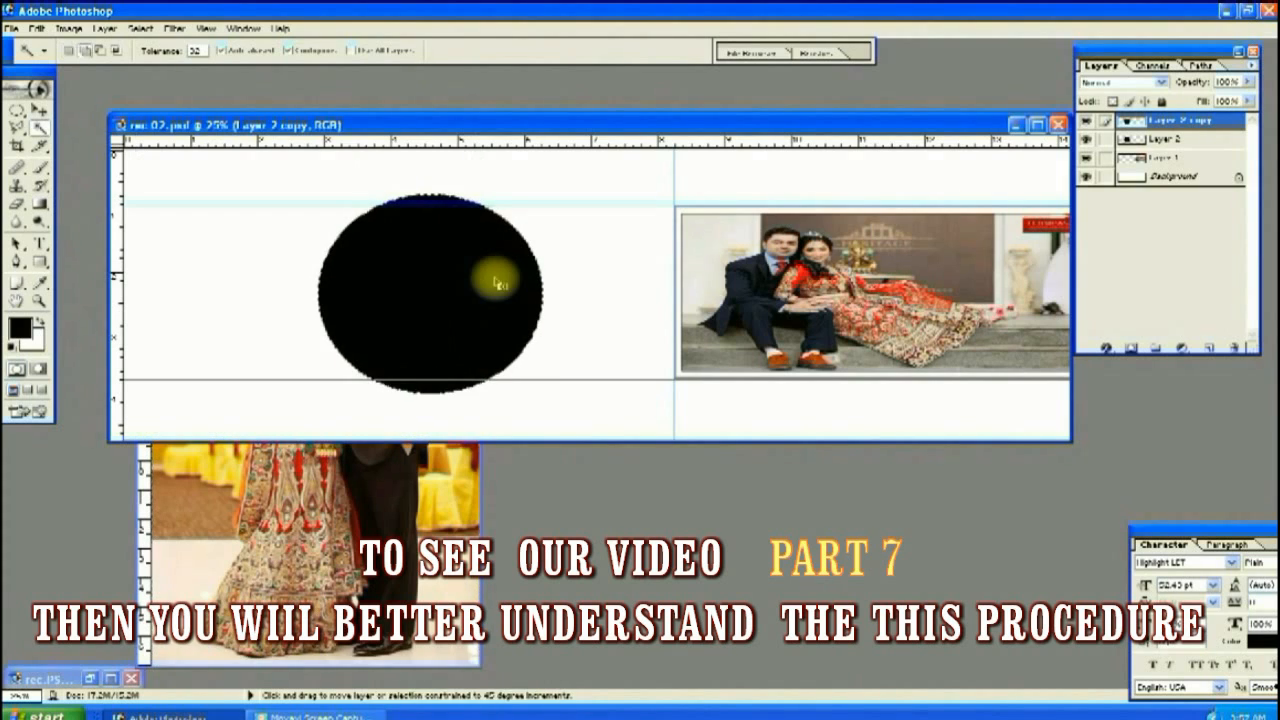
# Enlarge and reposition the standing couple photo so it fills the circle with both people framed inside
pyautogui.click(40, 110)
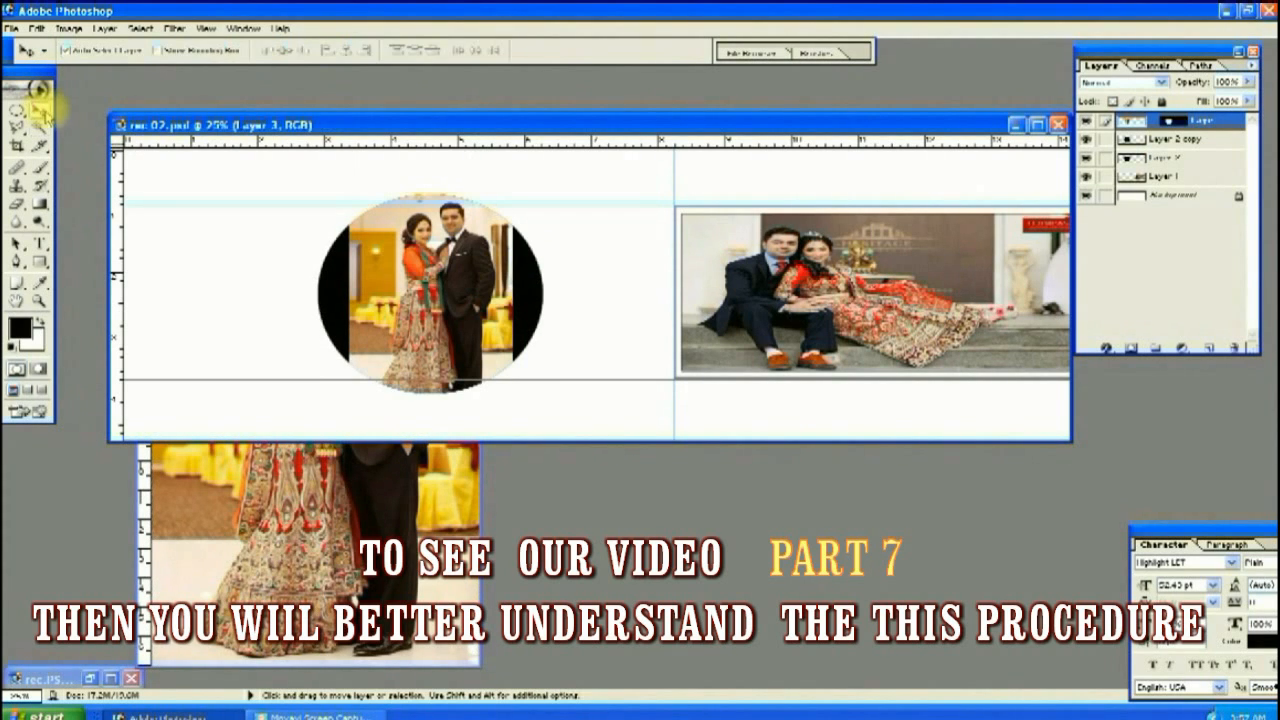
pyautogui.hotkey('ctrl', 't')
pyautogui.moveTo(340, 414); pyautogui.dragTo(237, 437)
pyautogui.moveTo(400, 277); pyautogui.dragTo(459, 330)
pyautogui.press('Return')
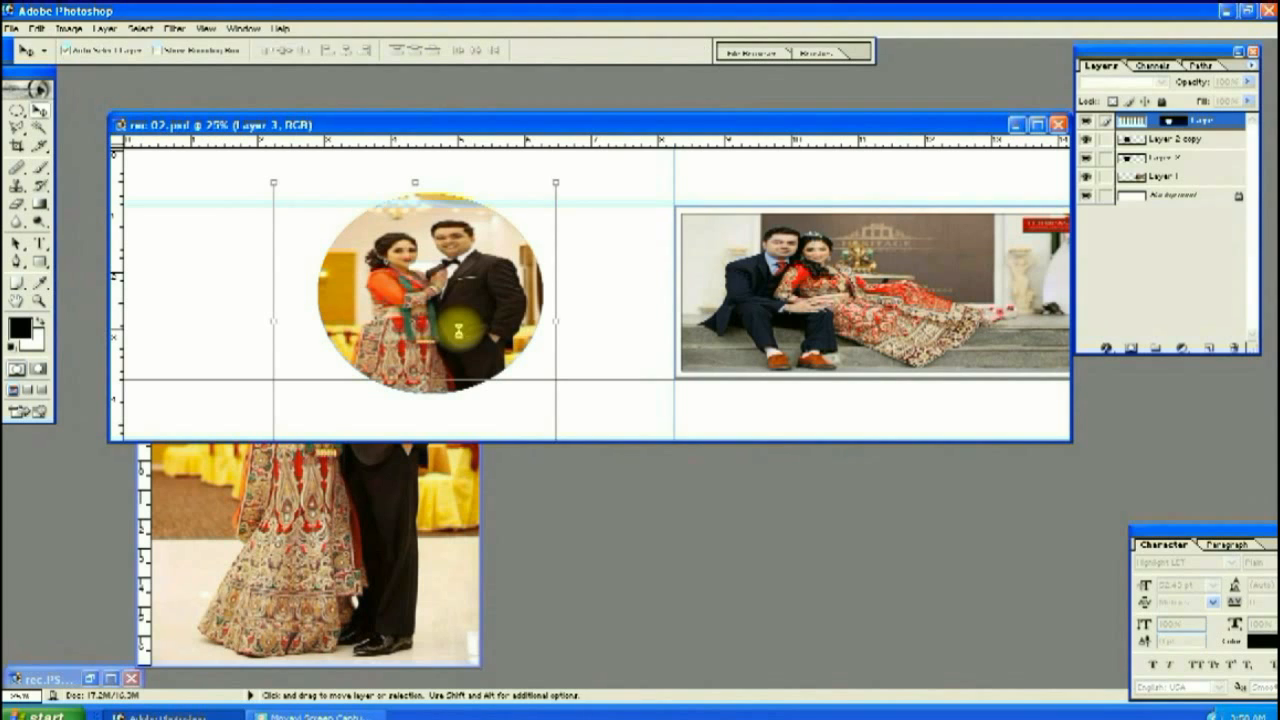
# Add a 3 px outside stroke in near-black 110202 to the circular couple photo layer
pyautogui.click(106, 29)
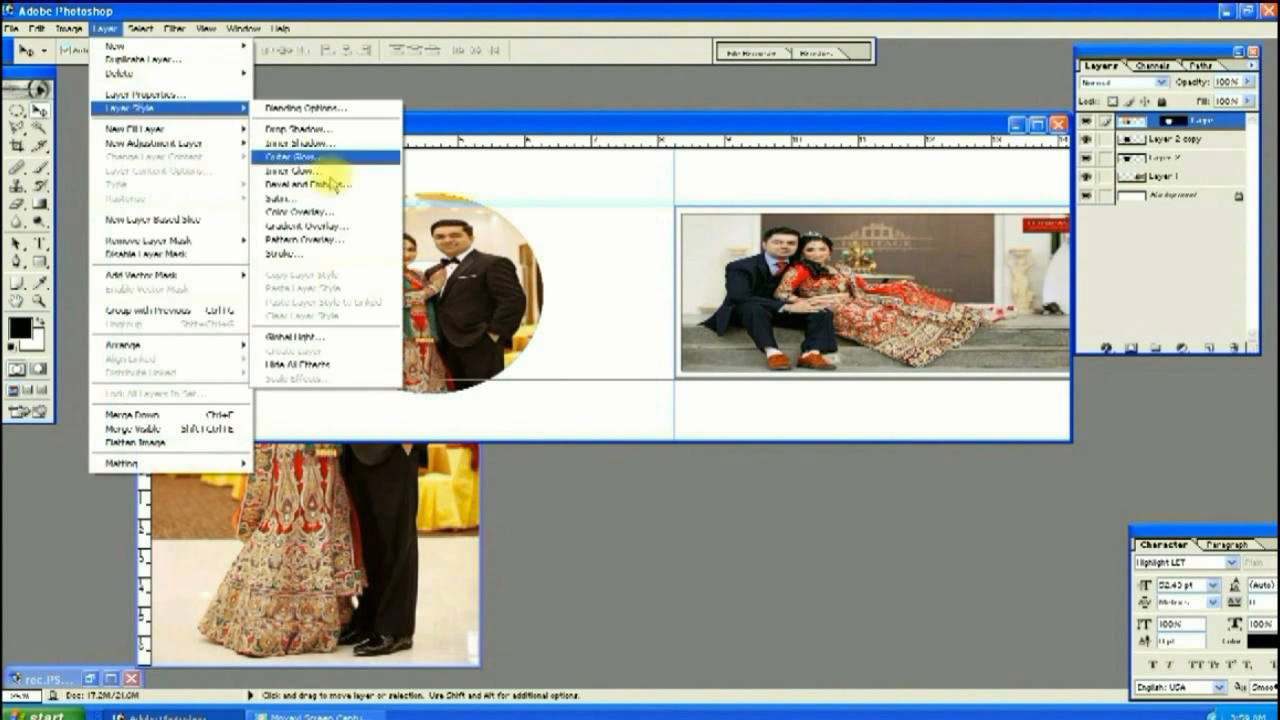
pyautogui.click(668, 243)
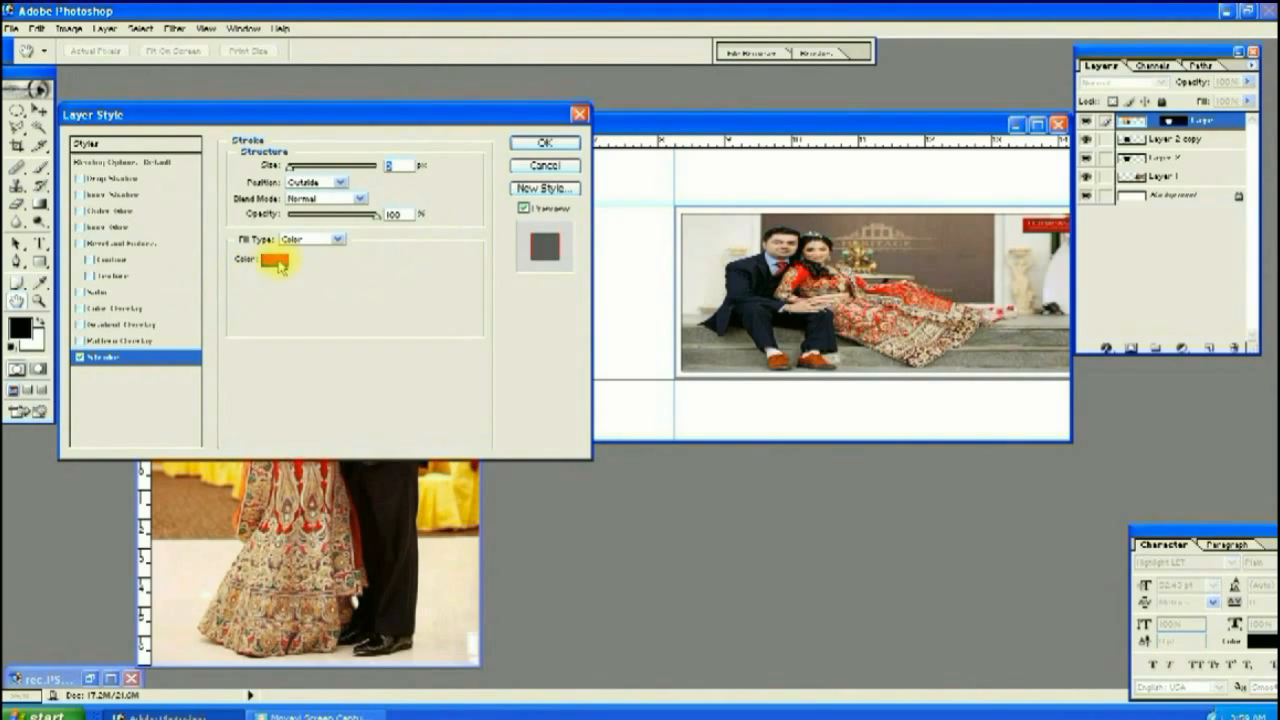
pyautogui.click(280, 265)
pyautogui.click(1000, 432)
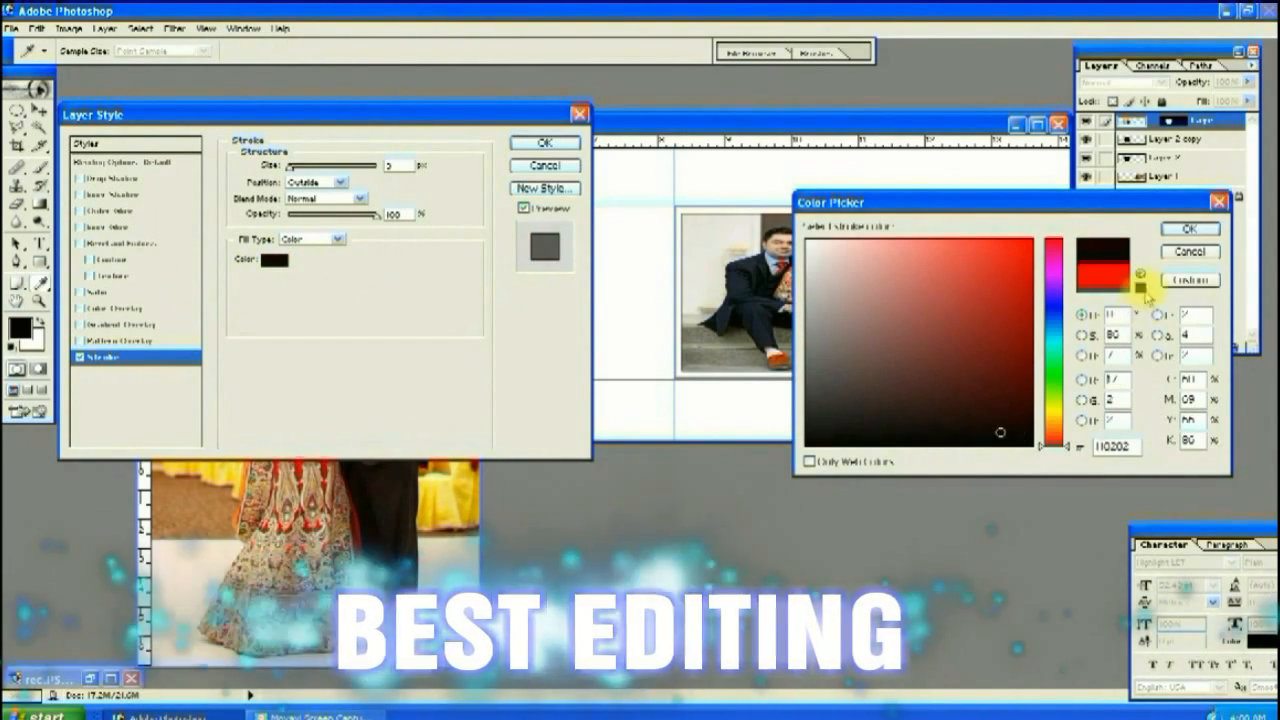
pyautogui.press('Return')
pyautogui.press('Return')
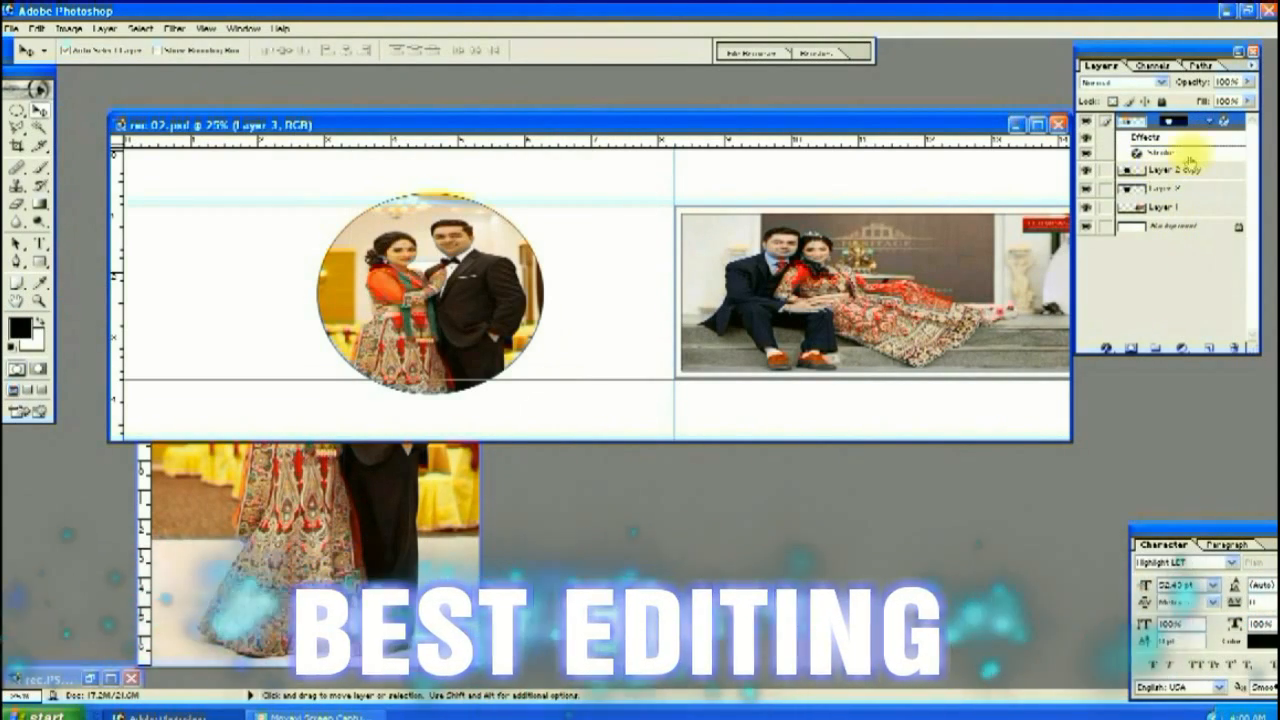
# Scale the black circle on Layer 2 to about 105.9% wide and 102.7% high, extending it past the photo's sides and lower edge
pyautogui.click(1209, 120)
pyautogui.click(1163, 158)
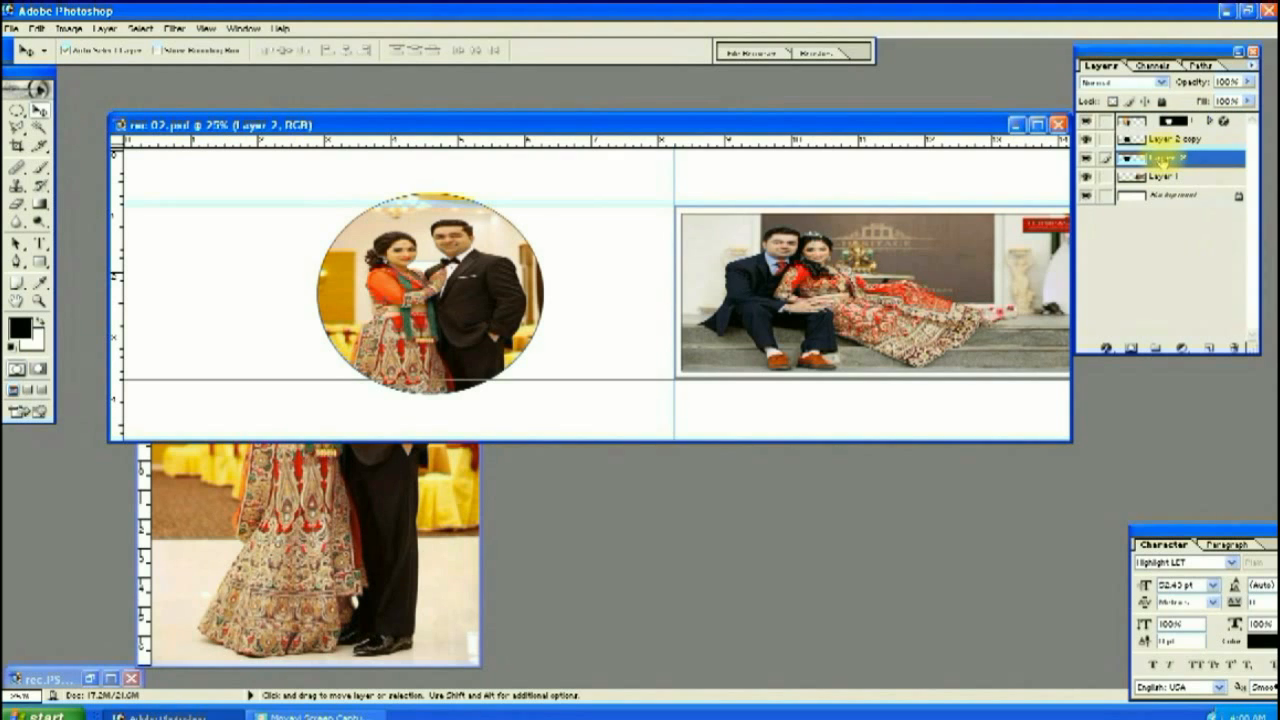
pyautogui.hotkey('ctrl', 't')
pyautogui.hotkey('ctrl', '+')
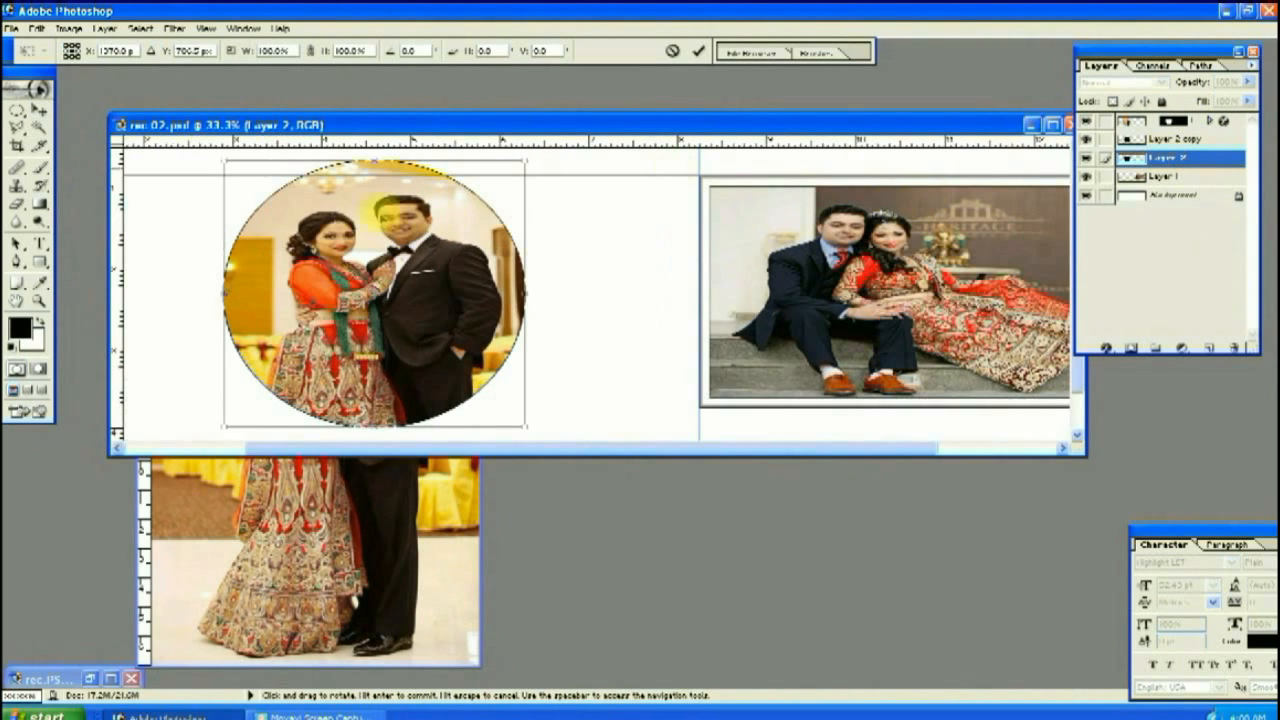
pyautogui.moveTo(530, 293); pyautogui.dragTo(536, 293)
pyautogui.moveTo(220, 295); pyautogui.dragTo(216, 293)
pyautogui.moveTo(378, 432); pyautogui.dragTo(368, 423)
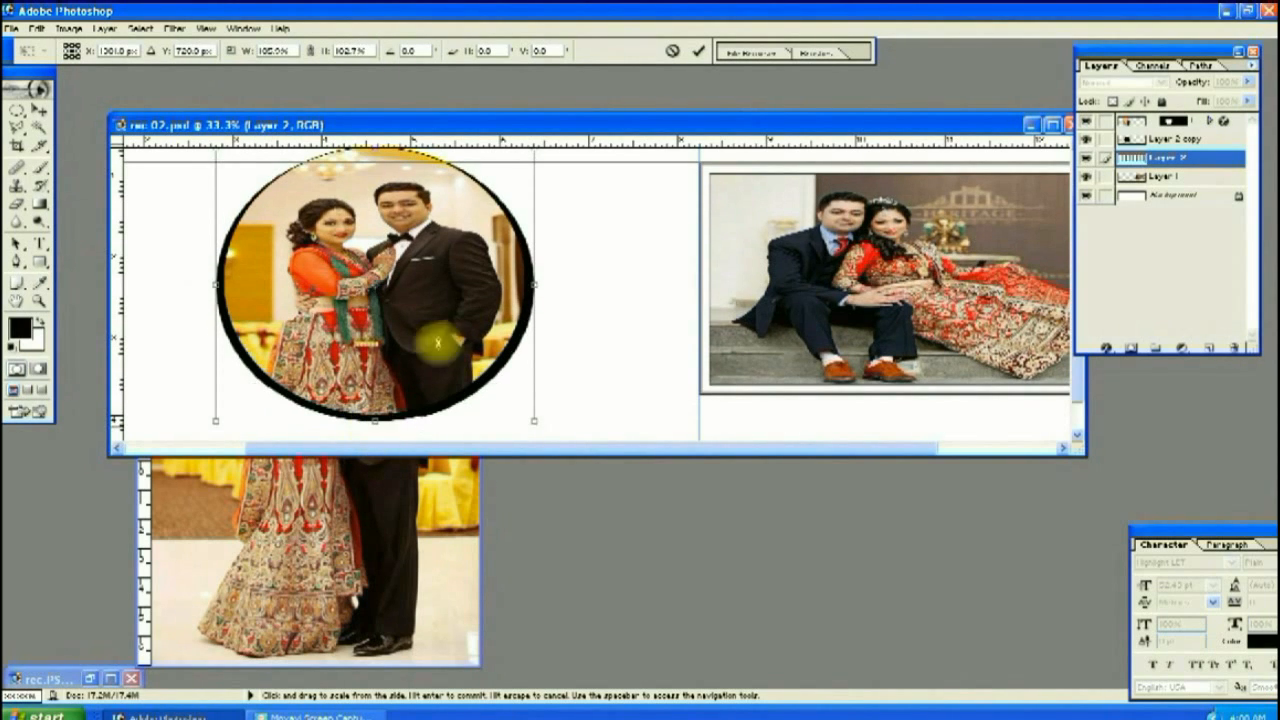
# Extend the black circle upward and fine-tune its edges to about 108% wide and 107.3% high, forming an even border around the photo
pyautogui.scroll(2, 1070, 380)
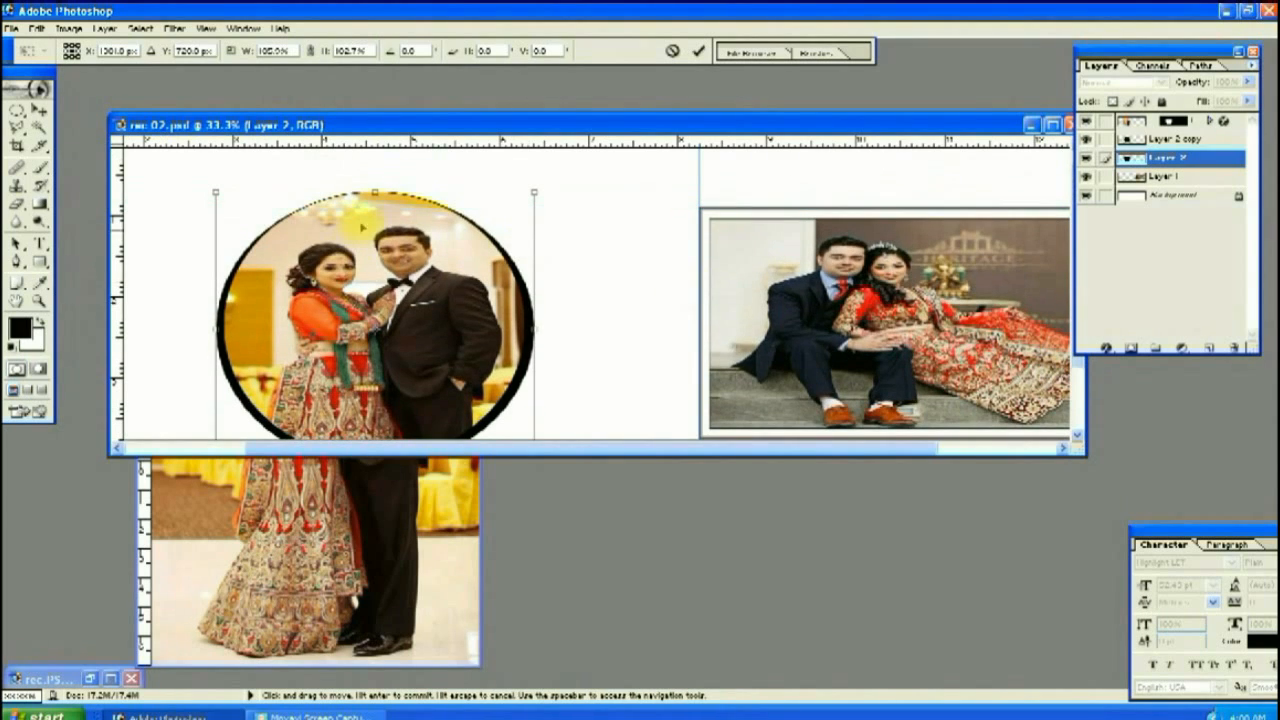
pyautogui.moveTo(372, 182); pyautogui.dragTo(435, 130)
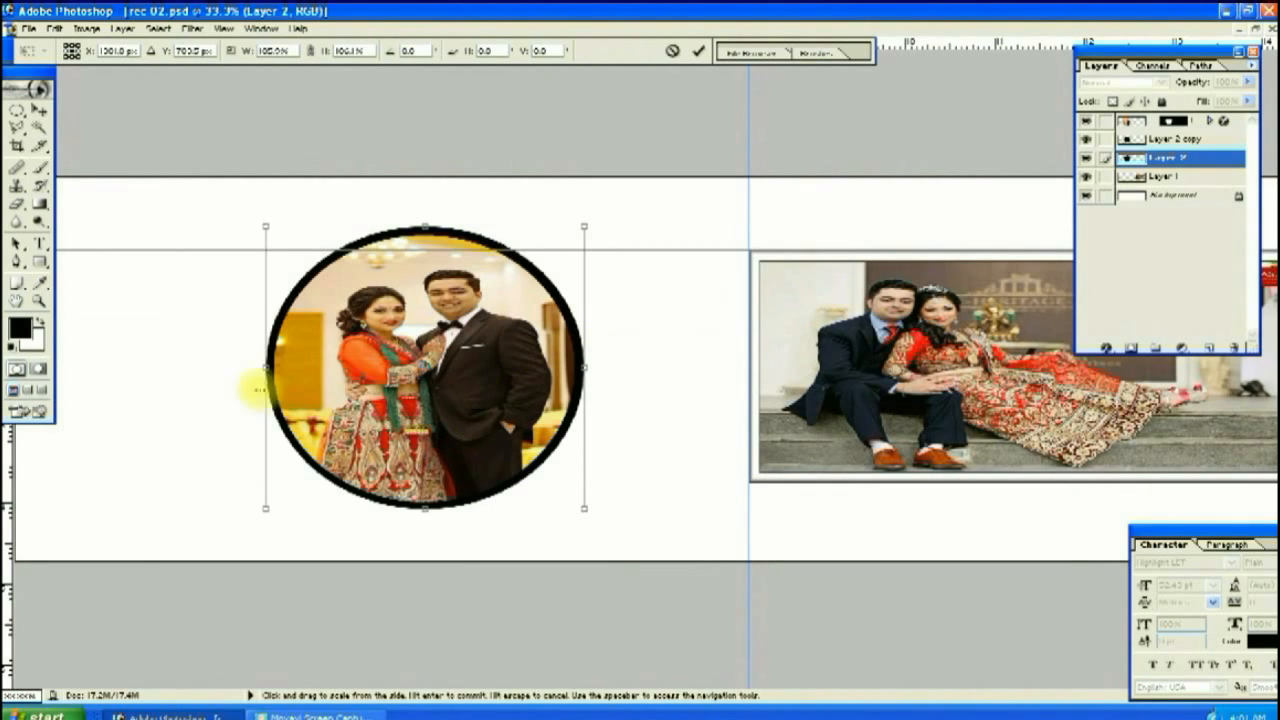
pyautogui.moveTo(260, 367); pyautogui.dragTo(256, 366)
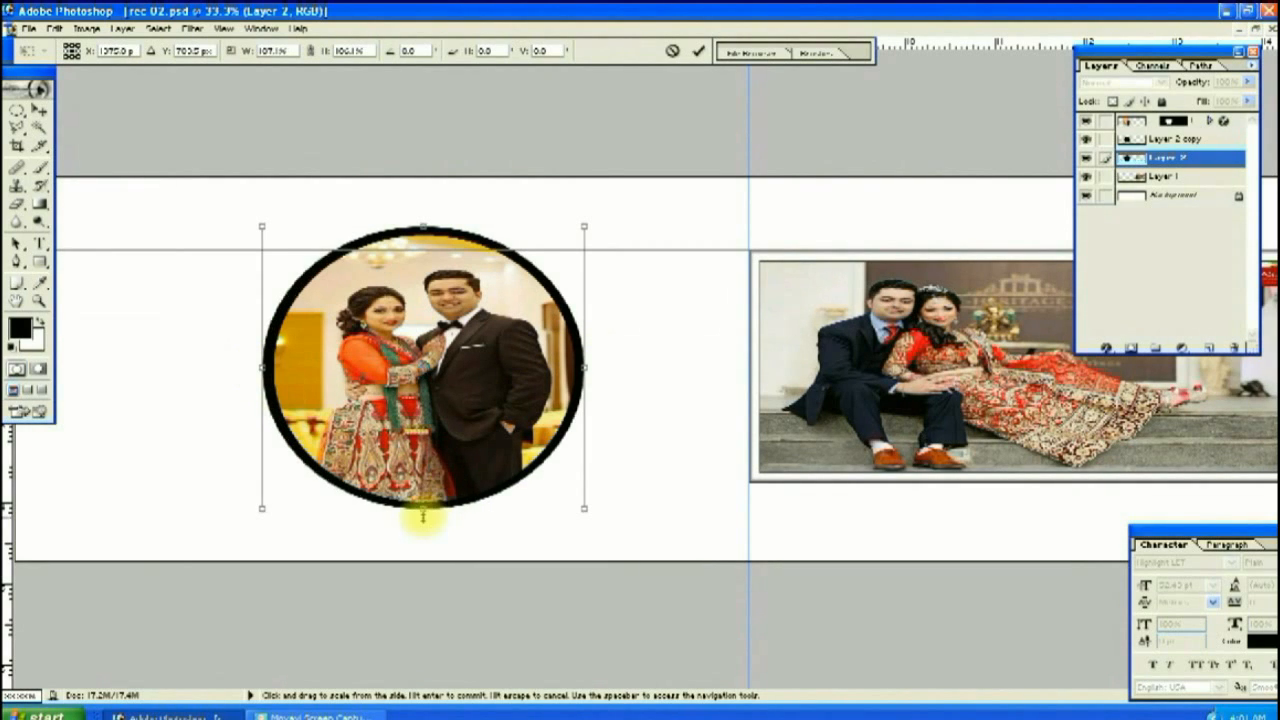
pyautogui.moveTo(423, 517); pyautogui.dragTo(423, 520)
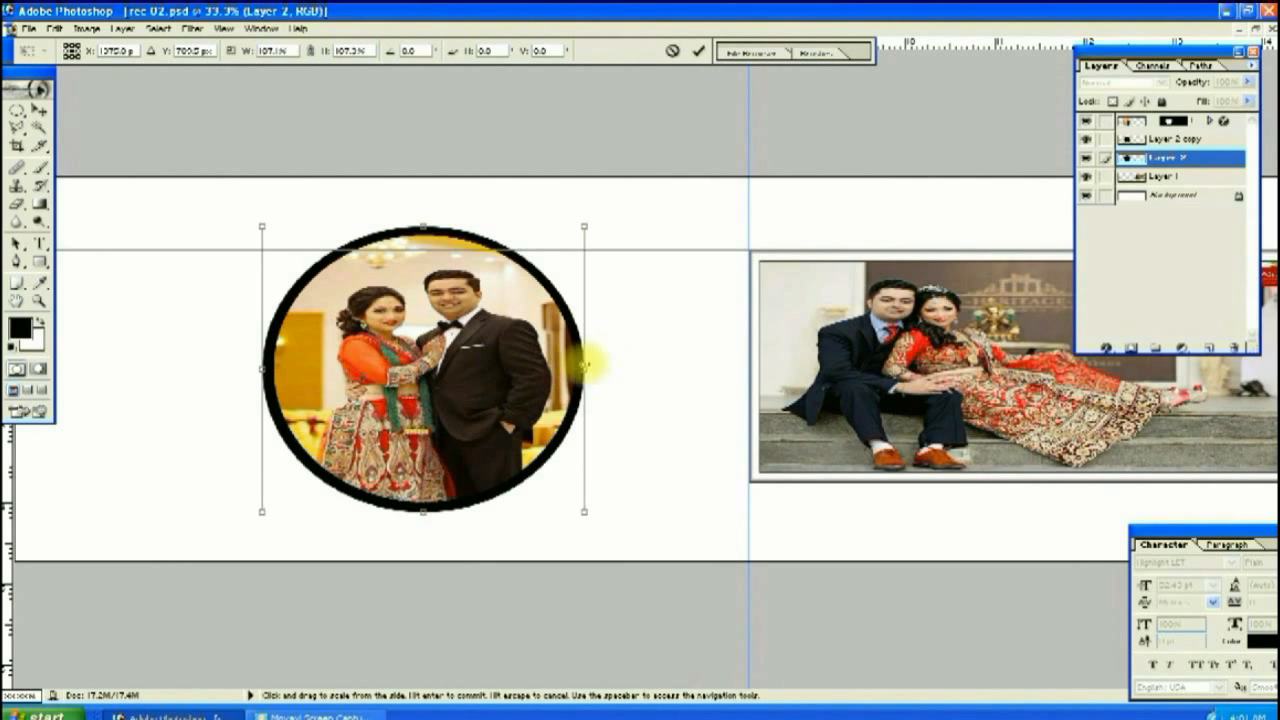
pyautogui.moveTo(586, 372); pyautogui.dragTo(589, 372)
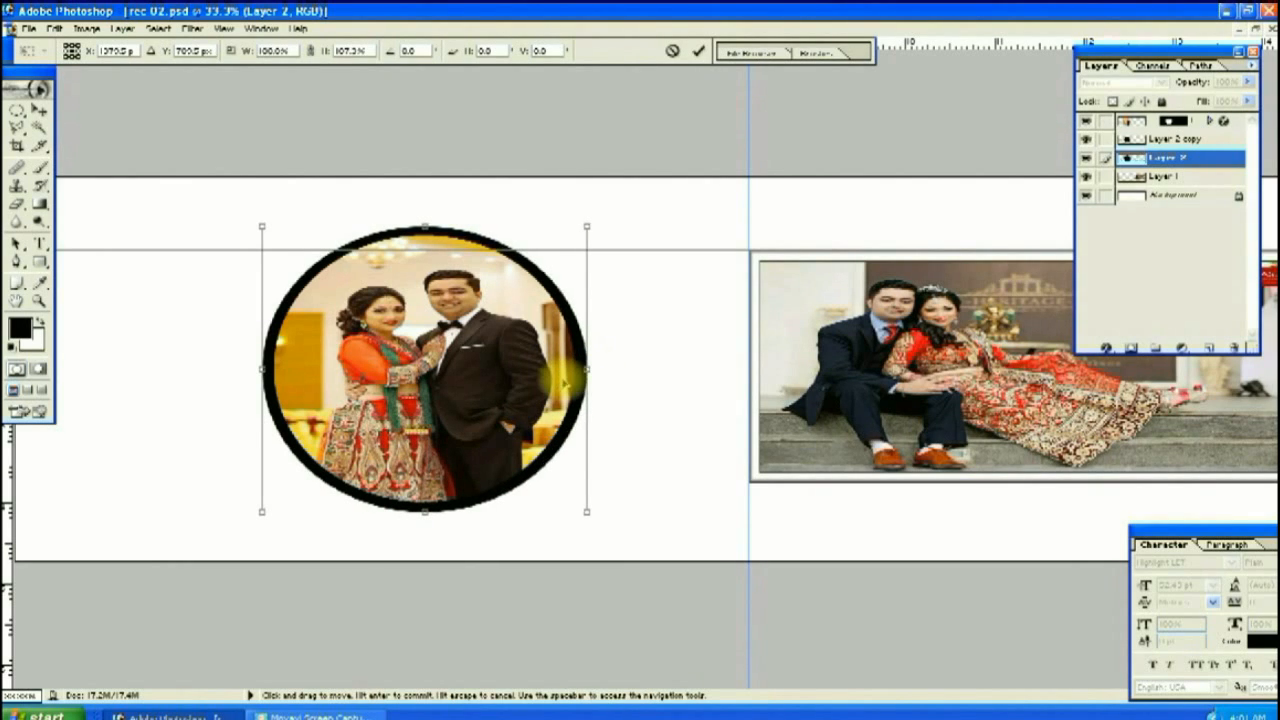
pyautogui.press('Return')
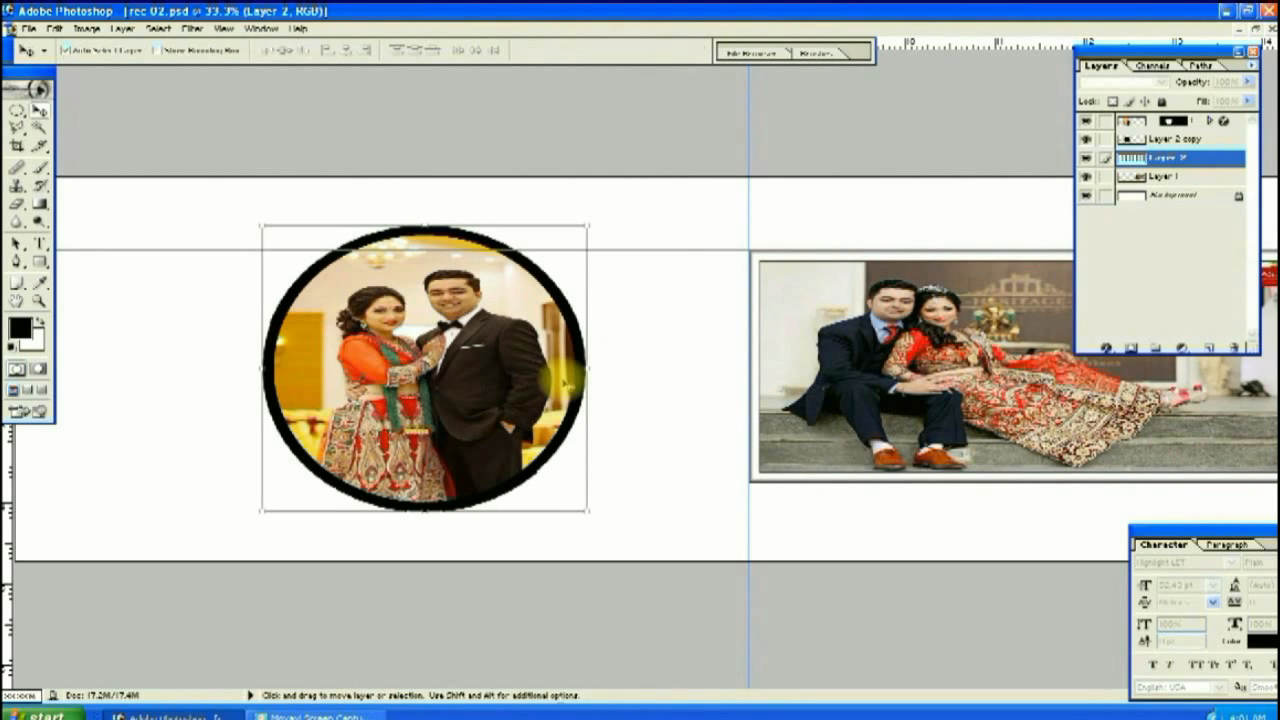
pyautogui.hotkey('ctrl', '-')
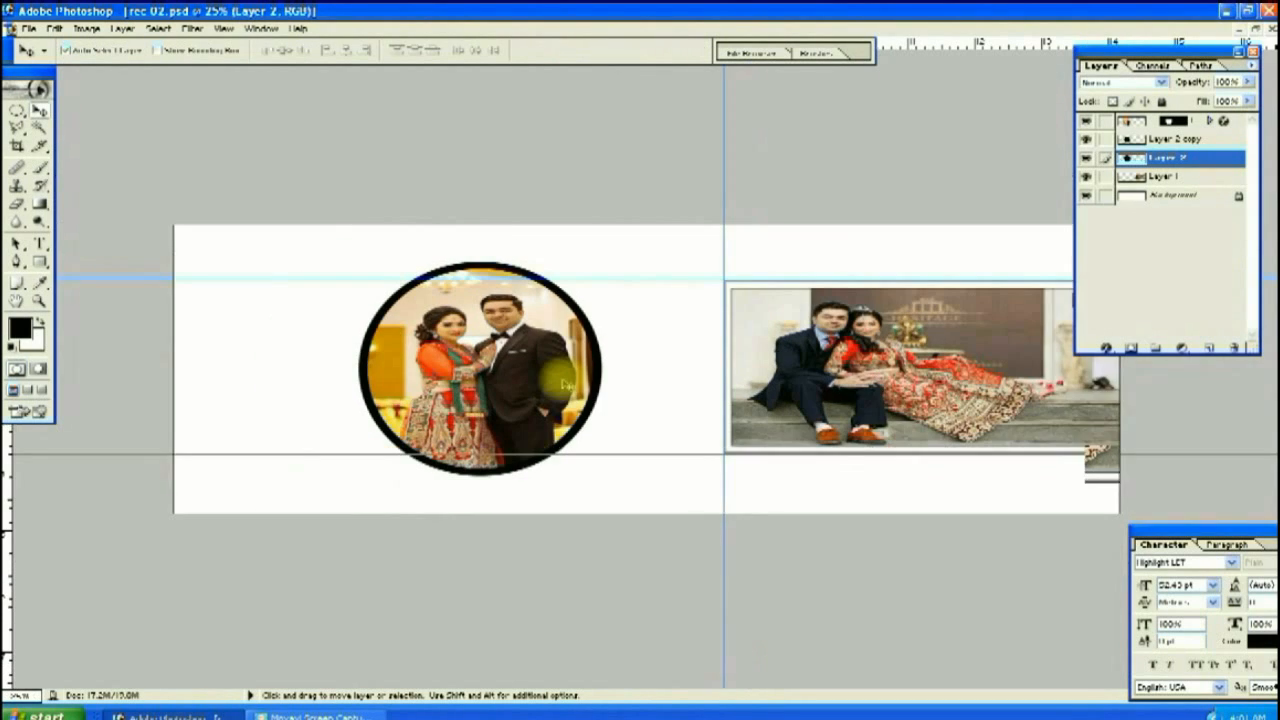
pyautogui.hotkey('ctrl', '-')
pyautogui.hotkey('ctrl', '+')
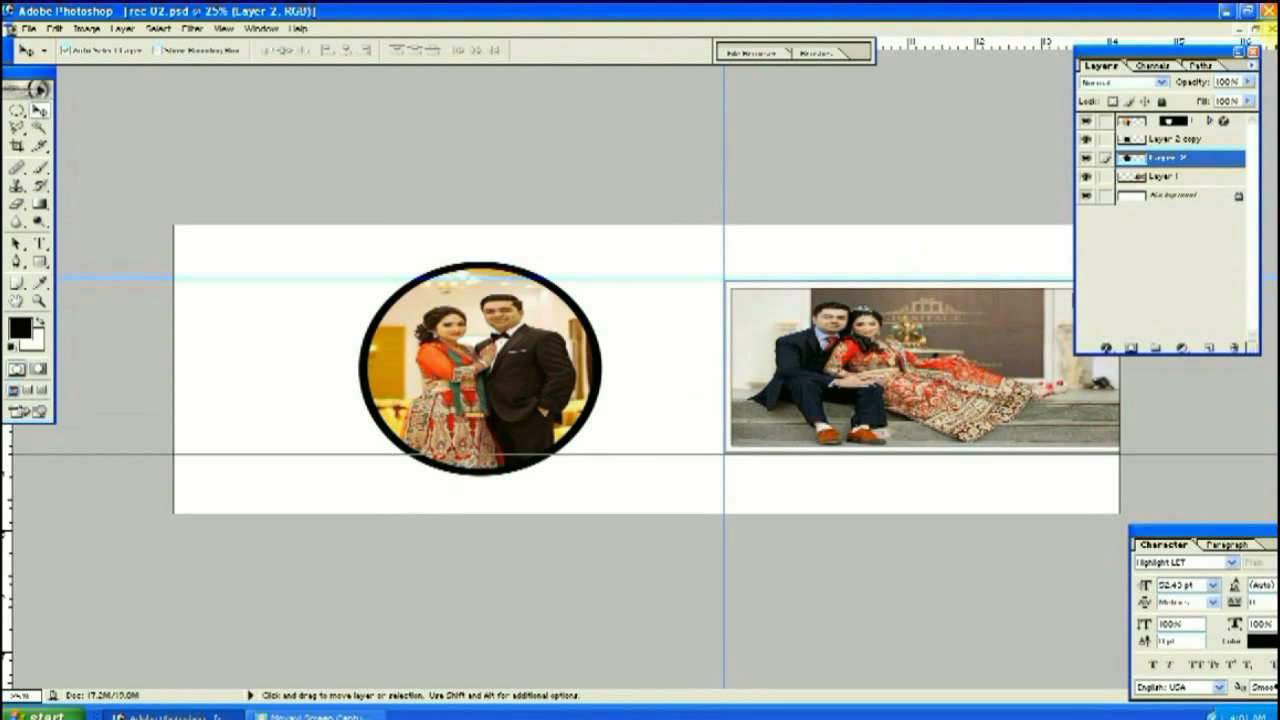
# Invert the black circle on Layer 2 to white and add a thin drop shadow with 0 px distance and 55% spread
pyautogui.click(1252, 34)
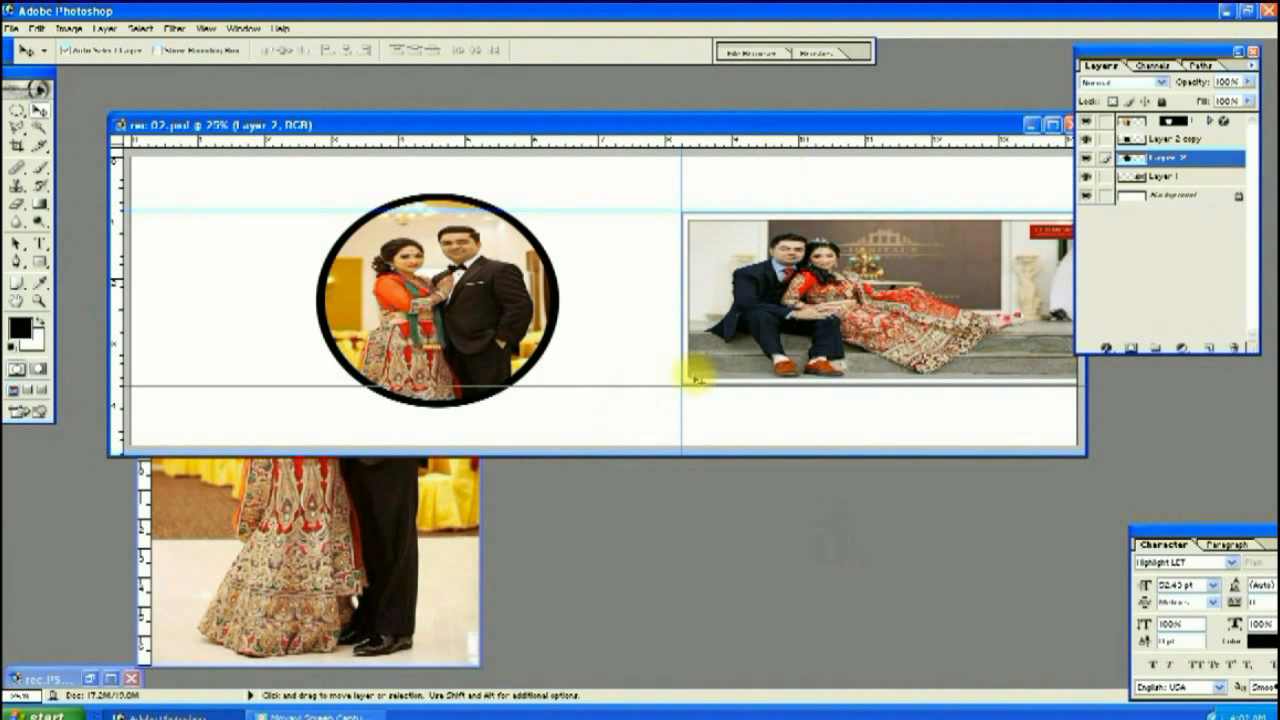
pyautogui.hotkey('ctrl', 'i')
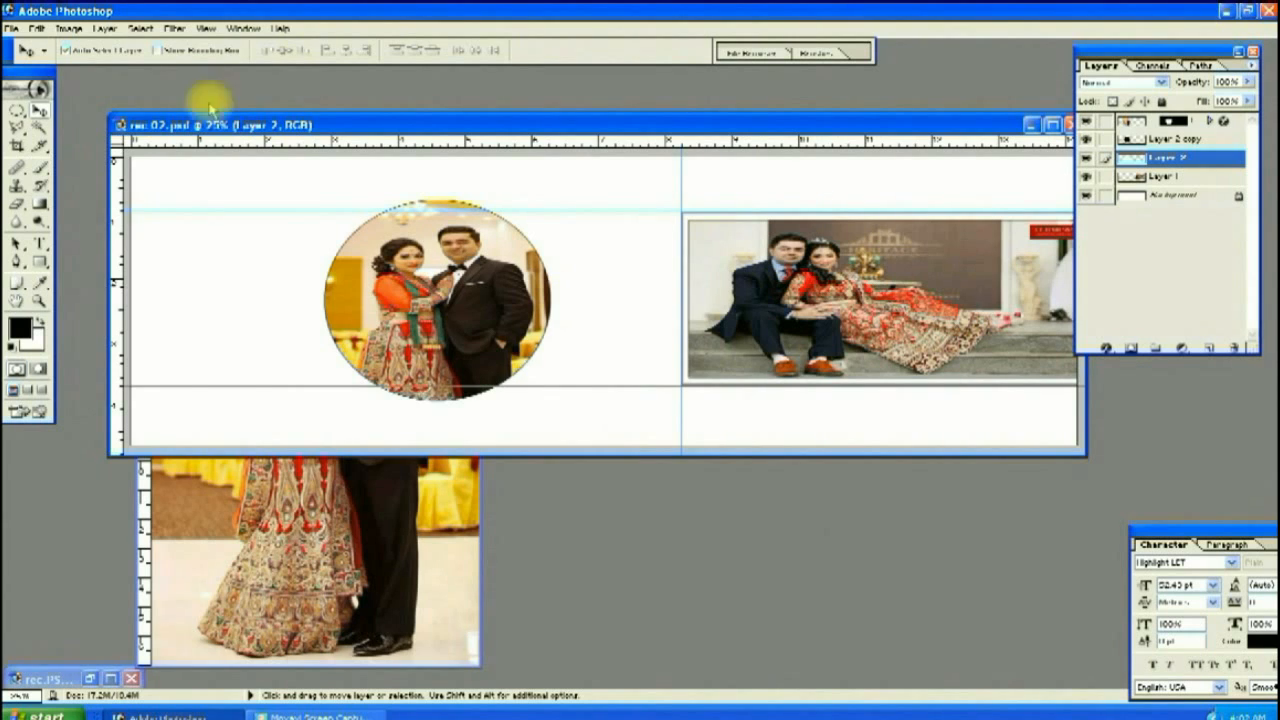
pyautogui.click(104, 29)
pyautogui.moveTo(138, 110)
pyautogui.click(315, 133)
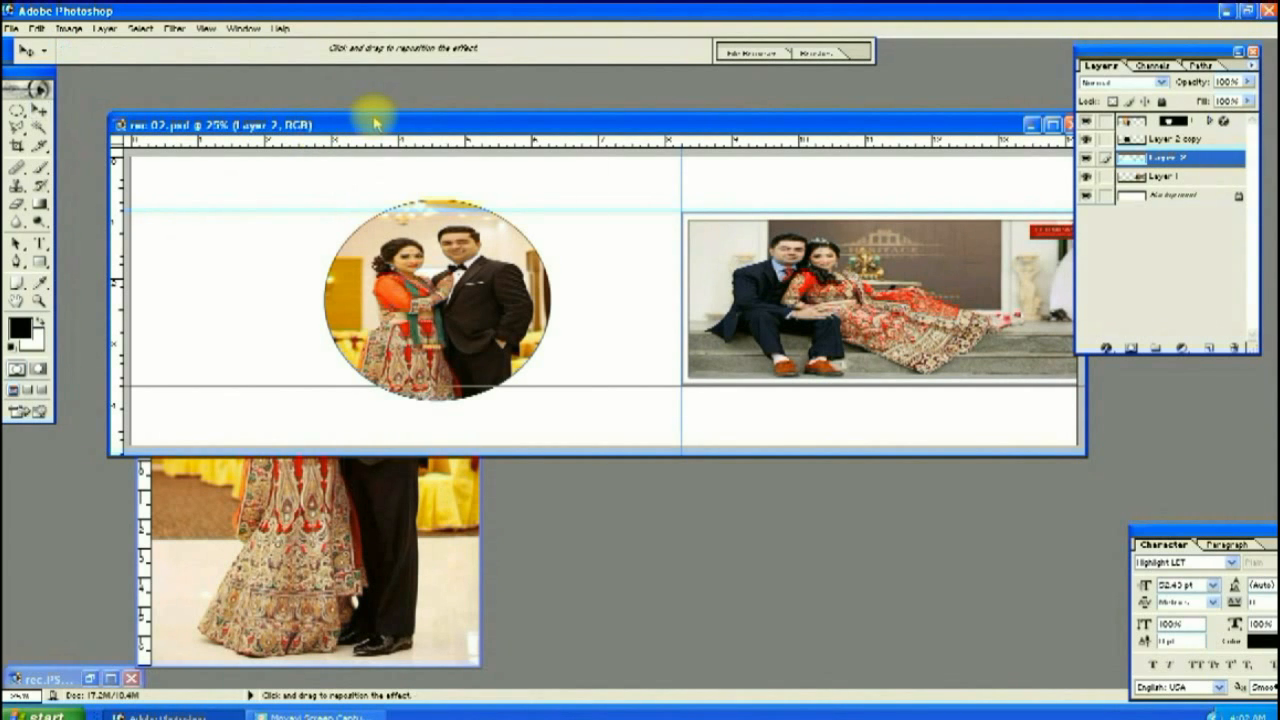
pyautogui.moveTo(371, 114); pyautogui.dragTo(930, 158)
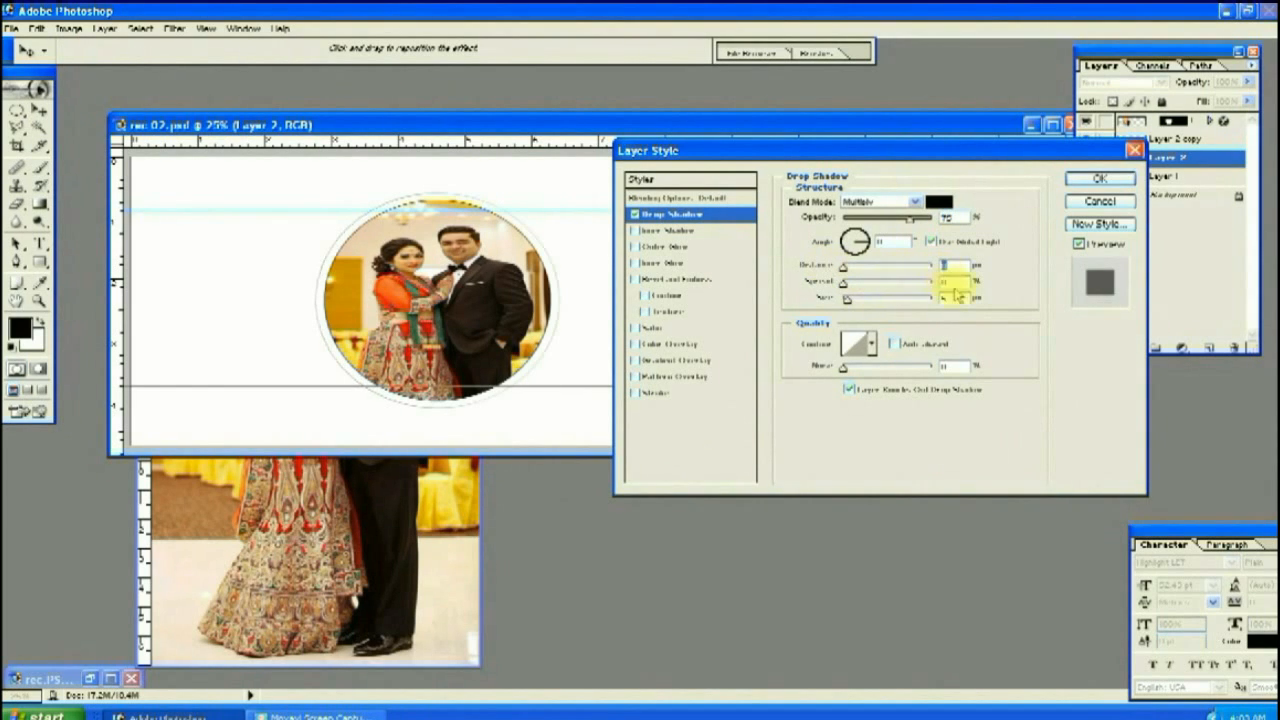
pyautogui.write('55')
pyautogui.moveTo(851, 300); pyautogui.dragTo(855, 302)
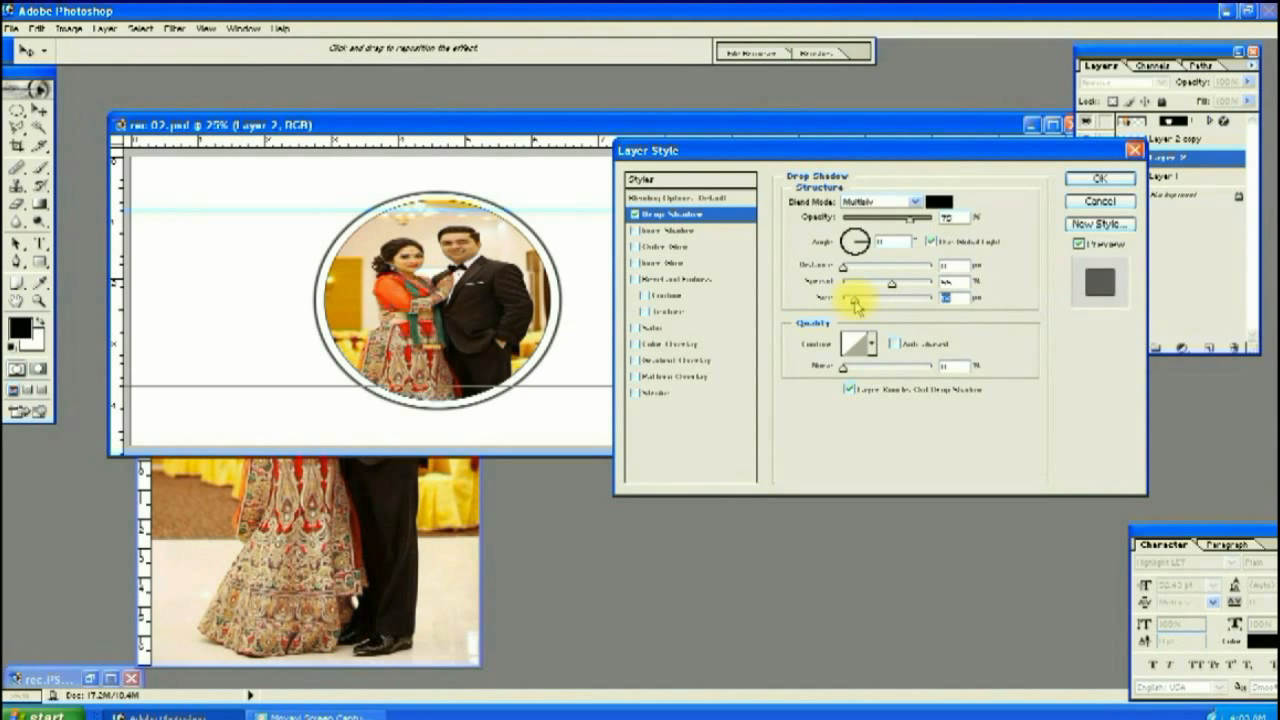
pyautogui.click(1098, 178)
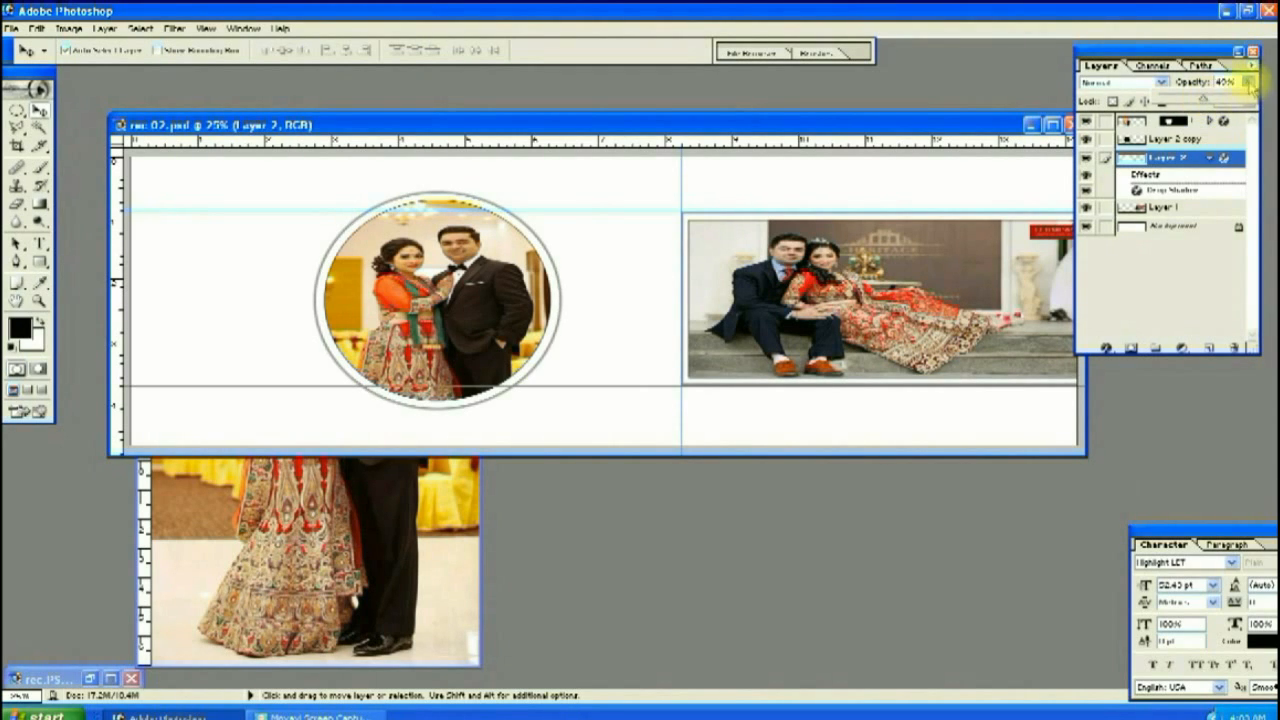
# Lower Layer 2's opacity to 49% and fill to 47%, and close the standing couple's source photo
pyautogui.moveTo(1243, 117); pyautogui.dragTo(1208, 61)
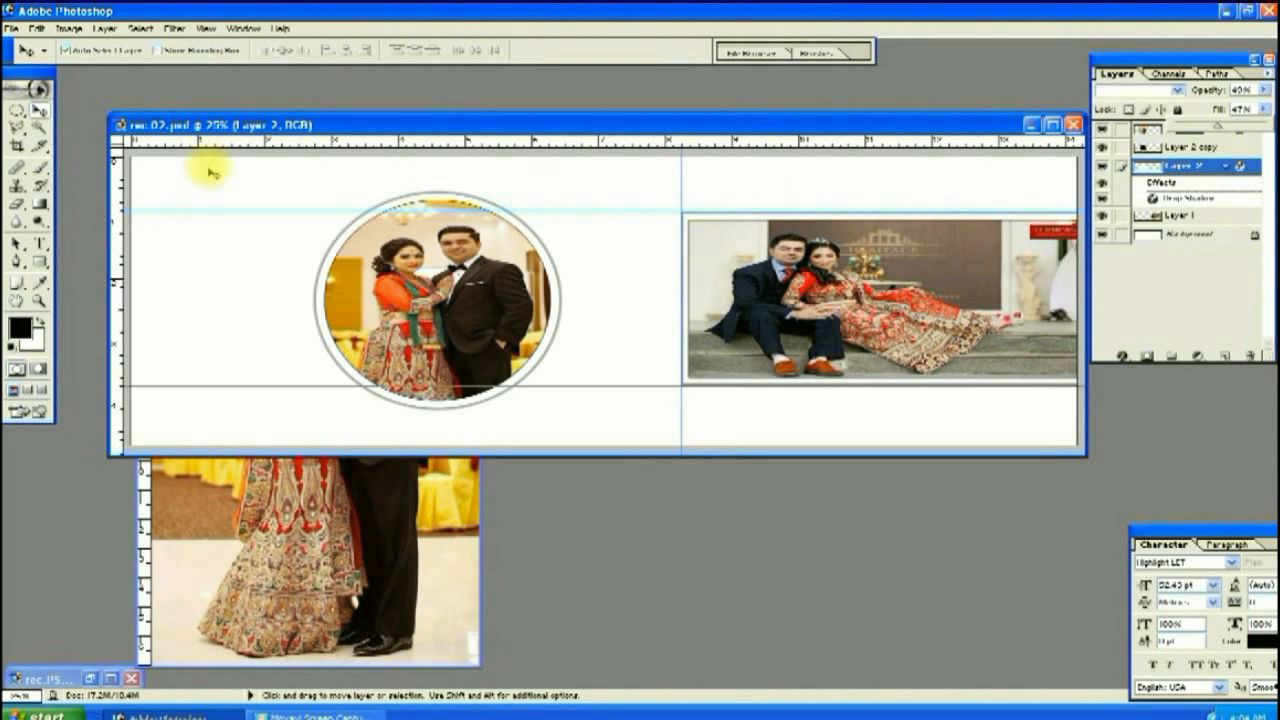
pyautogui.click(366, 503)
pyautogui.hotkey('ctrl', 'w')
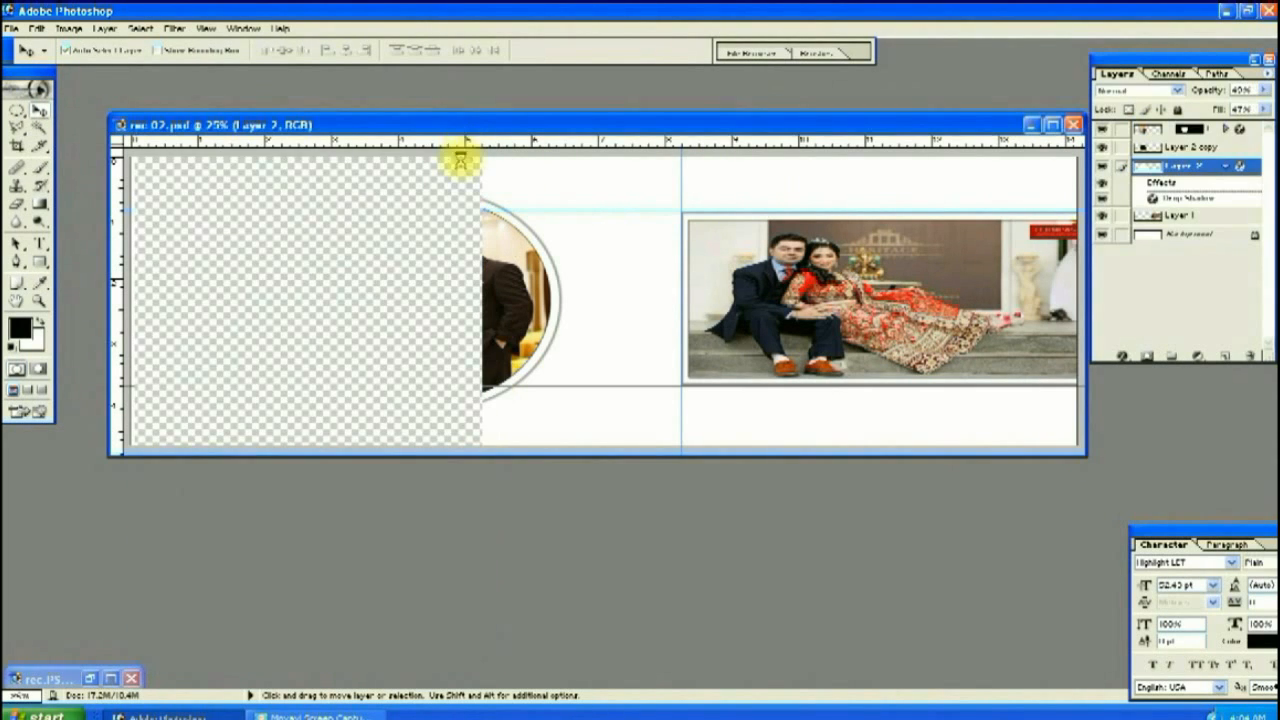
# Merge the circular photo layers into one while Layer 1 and the Background are hidden, and show those two layers again
pyautogui.click(1228, 167)
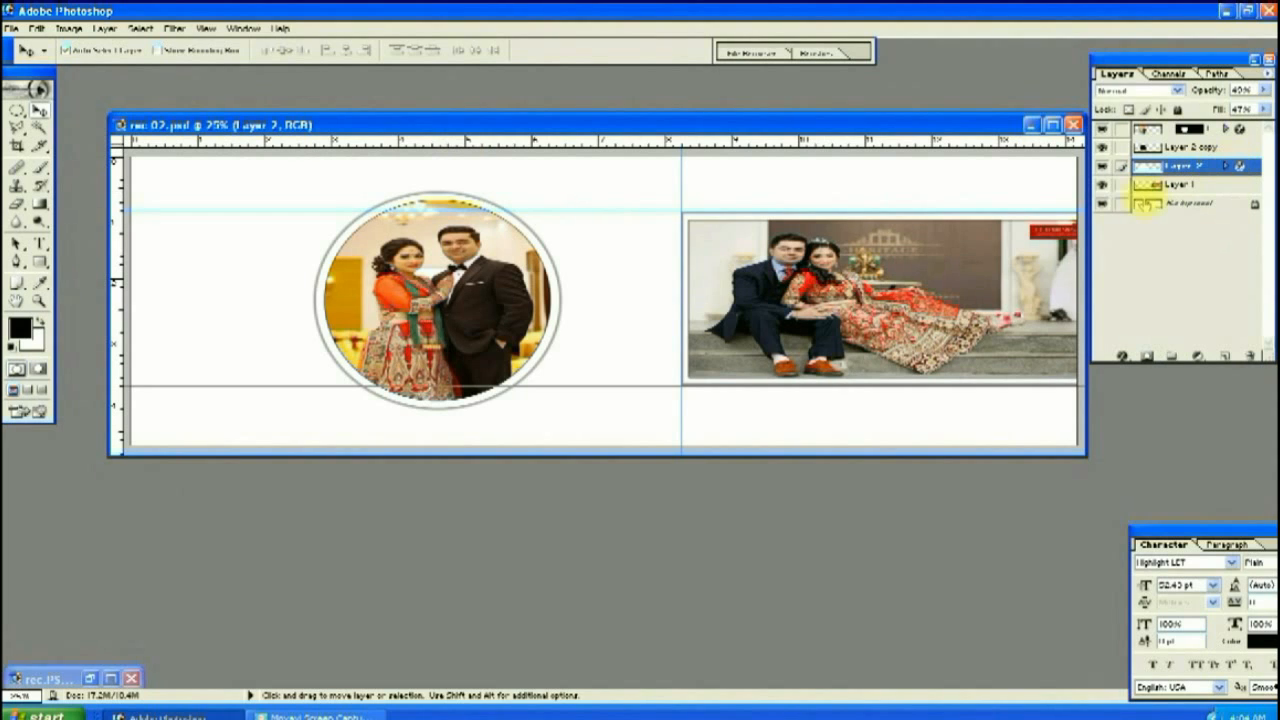
pyautogui.moveTo(1101, 204); pyautogui.dragTo(1102, 185)
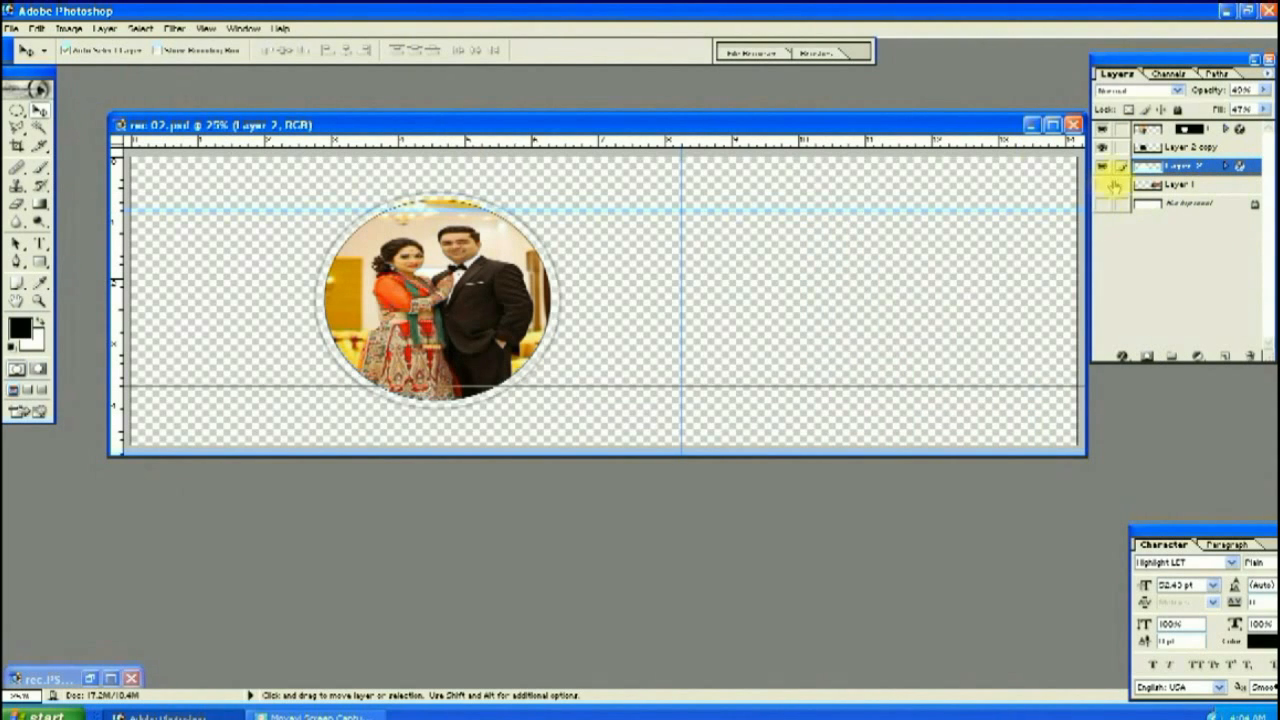
pyautogui.click(104, 28)
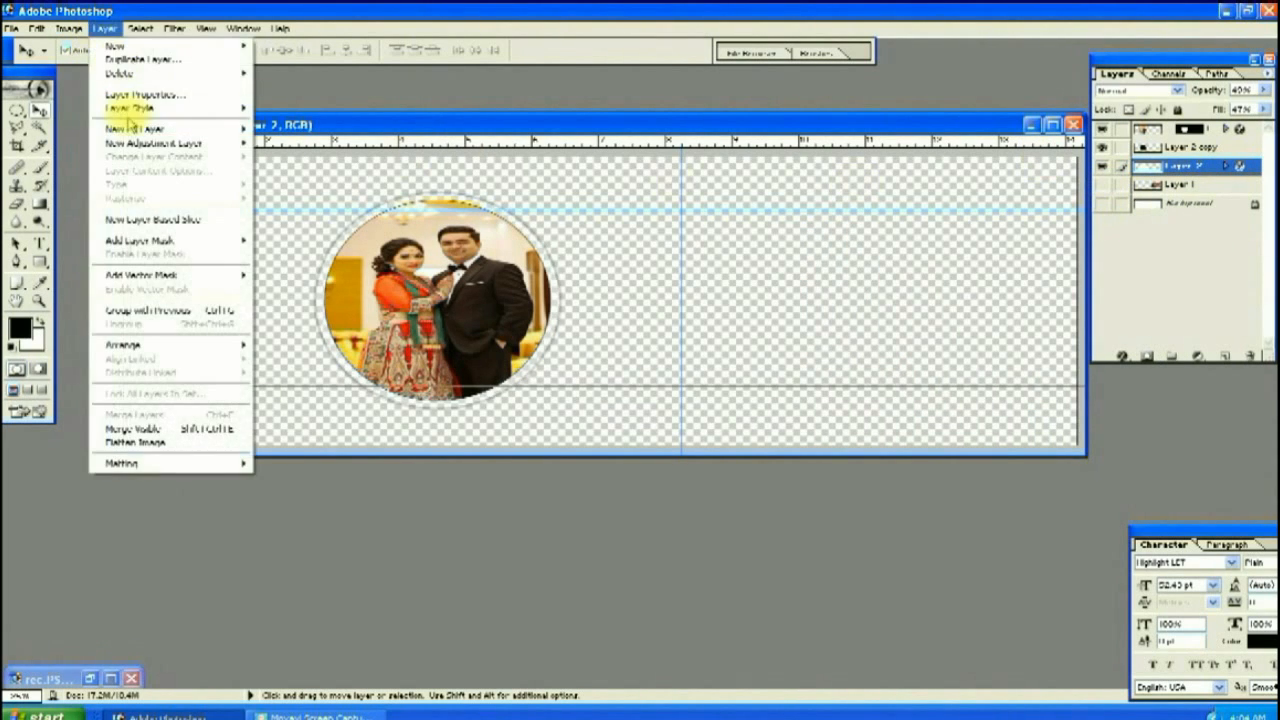
pyautogui.click(157, 430)
pyautogui.moveTo(1101, 147); pyautogui.dragTo(1101, 166)
# Move the merged circular photo over the upper-left corner of the framed rectangular photo and scale it down slightly
pyautogui.moveTo(419, 278); pyautogui.dragTo(596, 240)
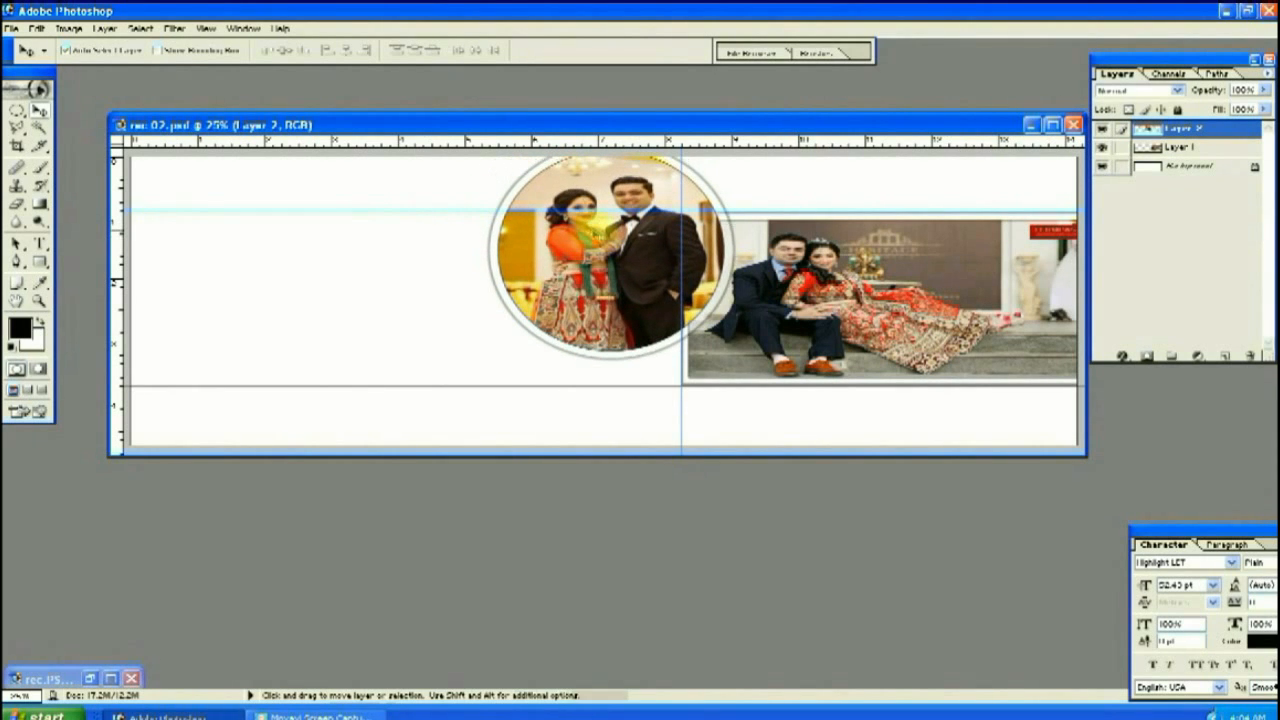
pyautogui.hotkey('ctrl', 't')
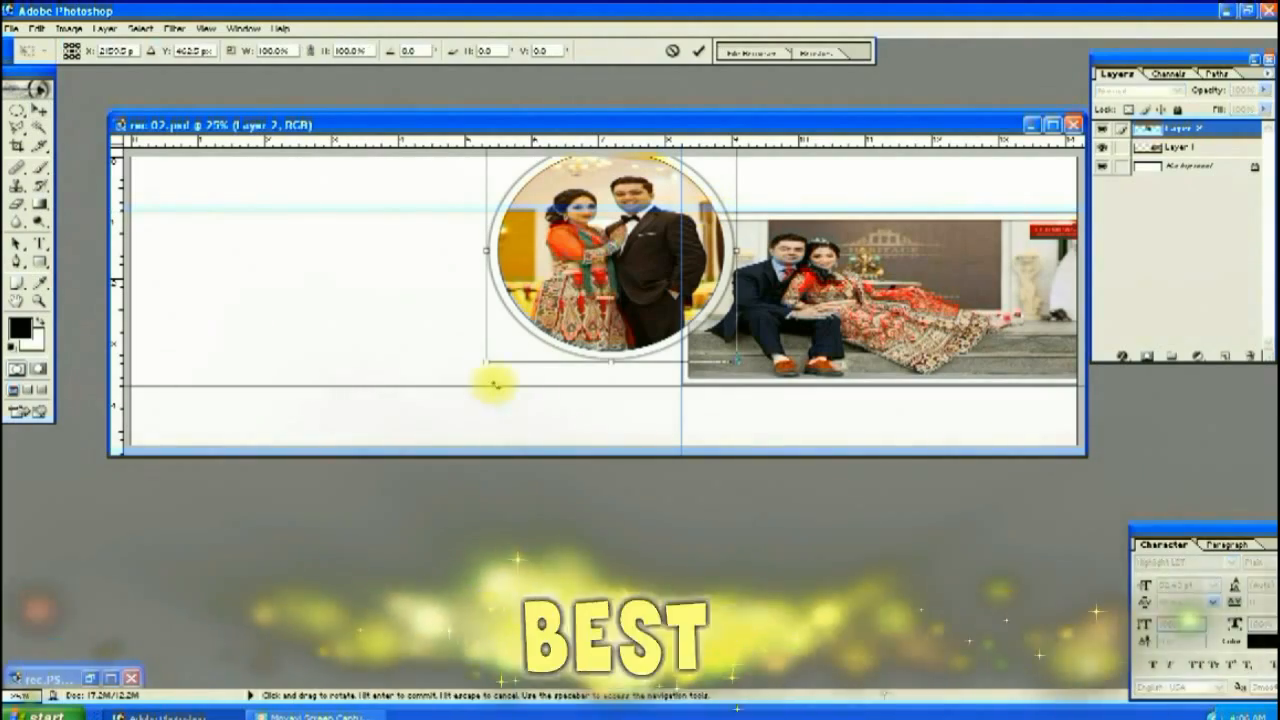
pyautogui.moveTo(491, 363); pyautogui.dragTo(508, 343)
pyautogui.press('Return')
pyautogui.moveTo(600, 278)
pyautogui.mouseDown()
pyautogui.moveTo(589, 278)
pyautogui.moveTo(605, 271)
pyautogui.mouseUp()
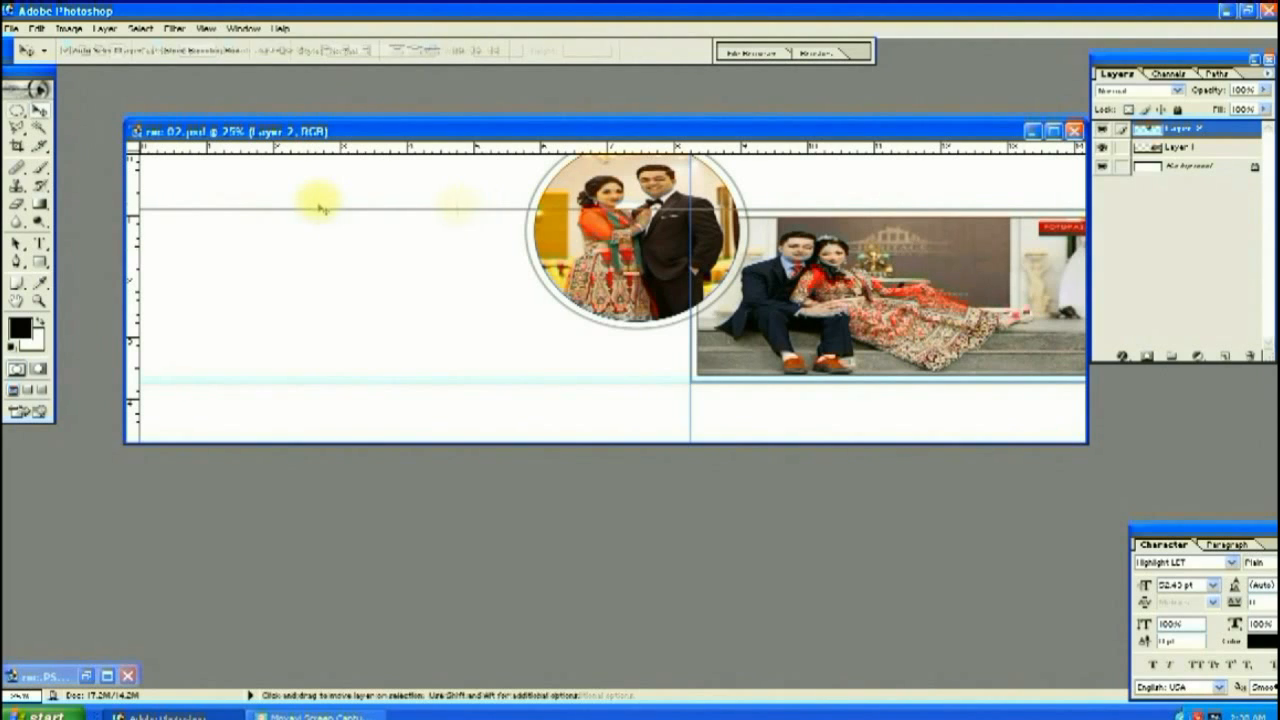
# Remove the two horizontal guides and the vertical guide from the album page
pyautogui.moveTo(319, 200); pyautogui.dragTo(315, 140)
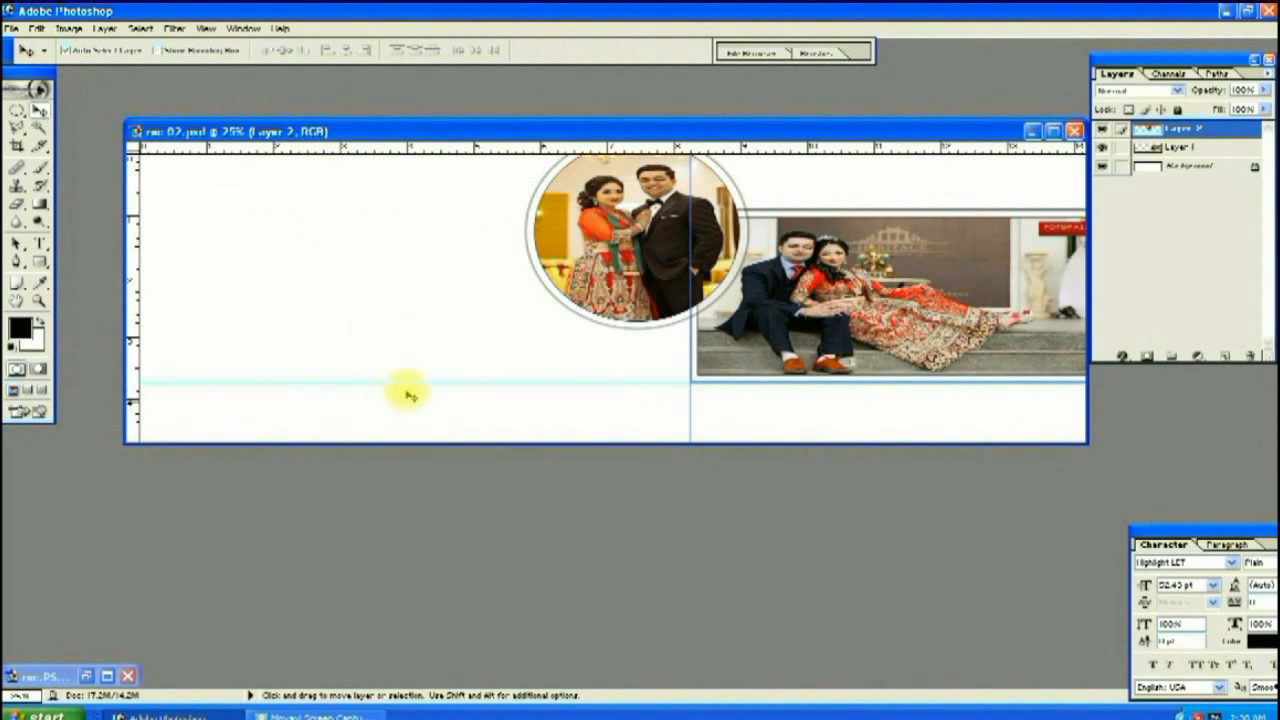
pyautogui.moveTo(376, 384); pyautogui.dragTo(390, 460)
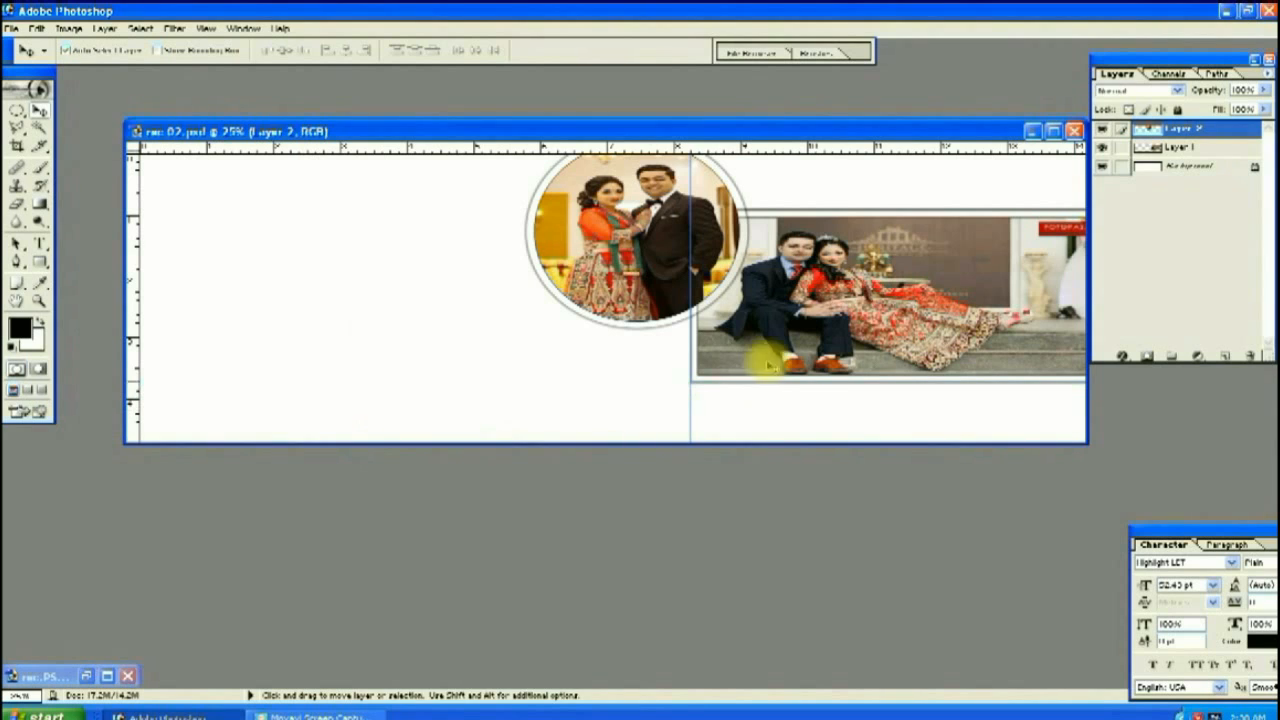
pyautogui.moveTo(689, 326); pyautogui.dragTo(134, 306)
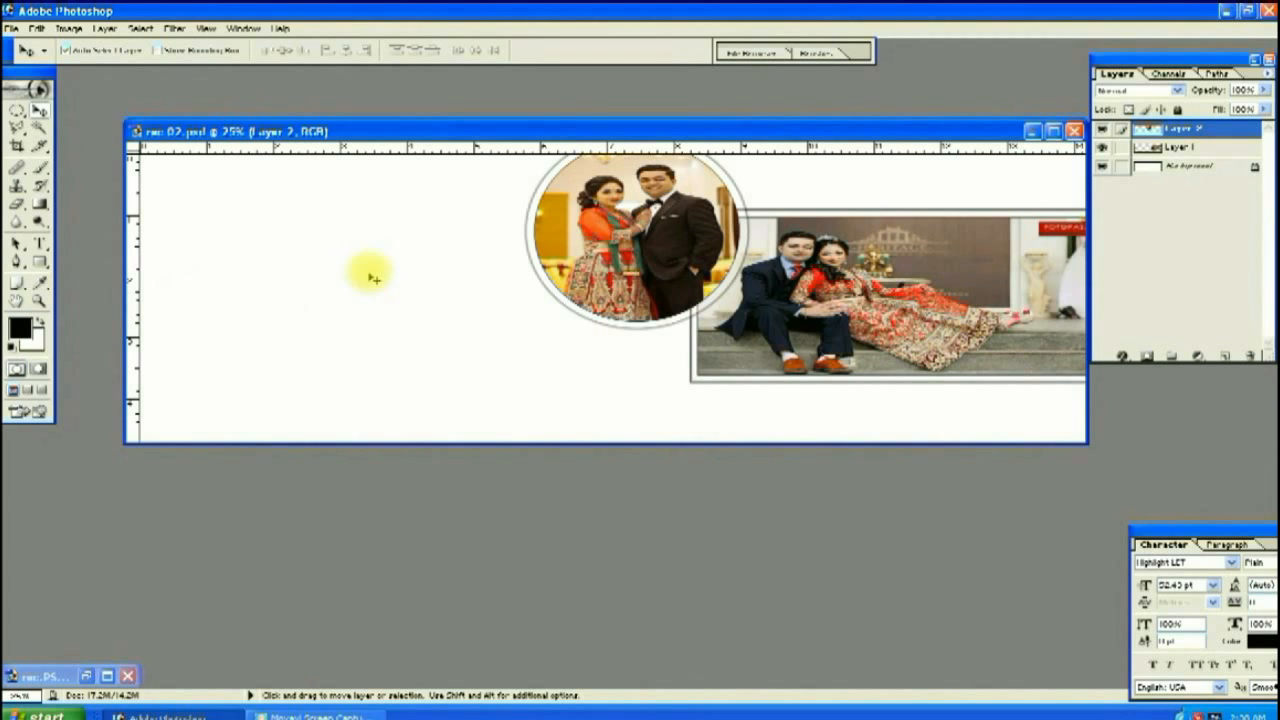
# Browse the Download folder as thumbnails and open the photo of the groom dipping the bride on the red carpet
pyautogui.press('m')
pyautogui.hotkey('ctrl', 'o')
pyautogui.click(793, 118)
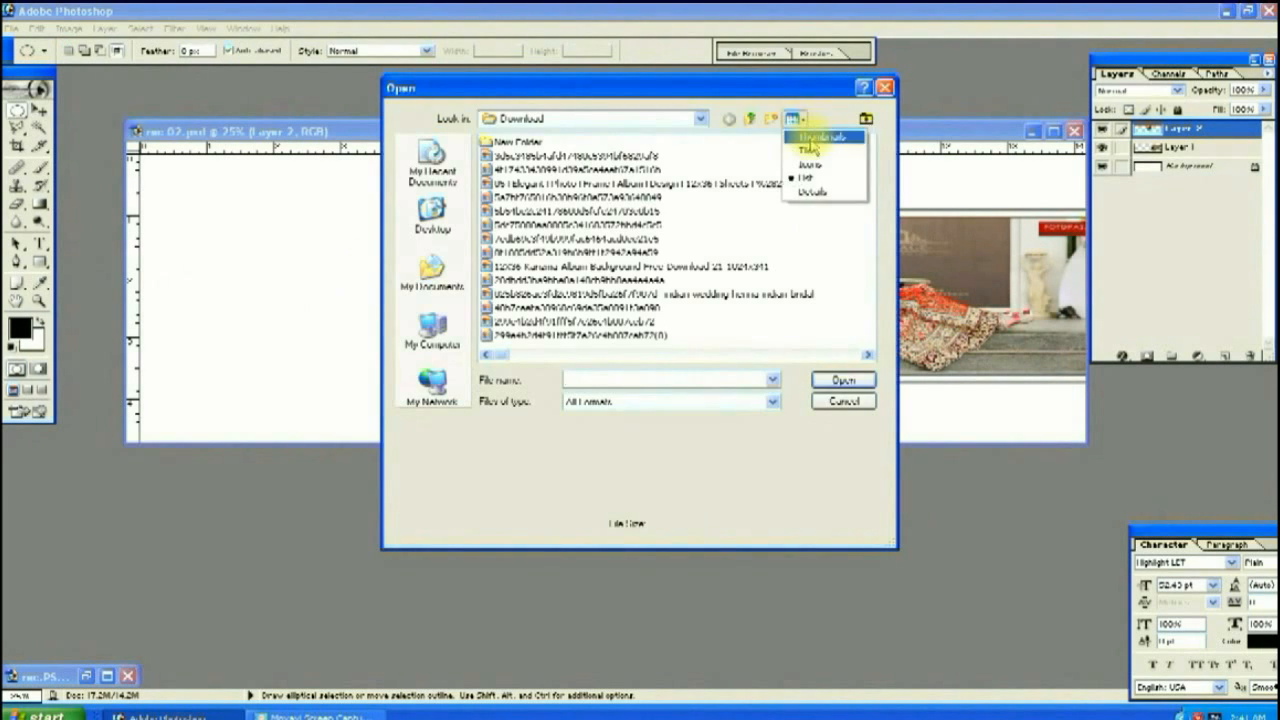
pyautogui.click(808, 131)
pyautogui.scroll(-3, 868, 355)
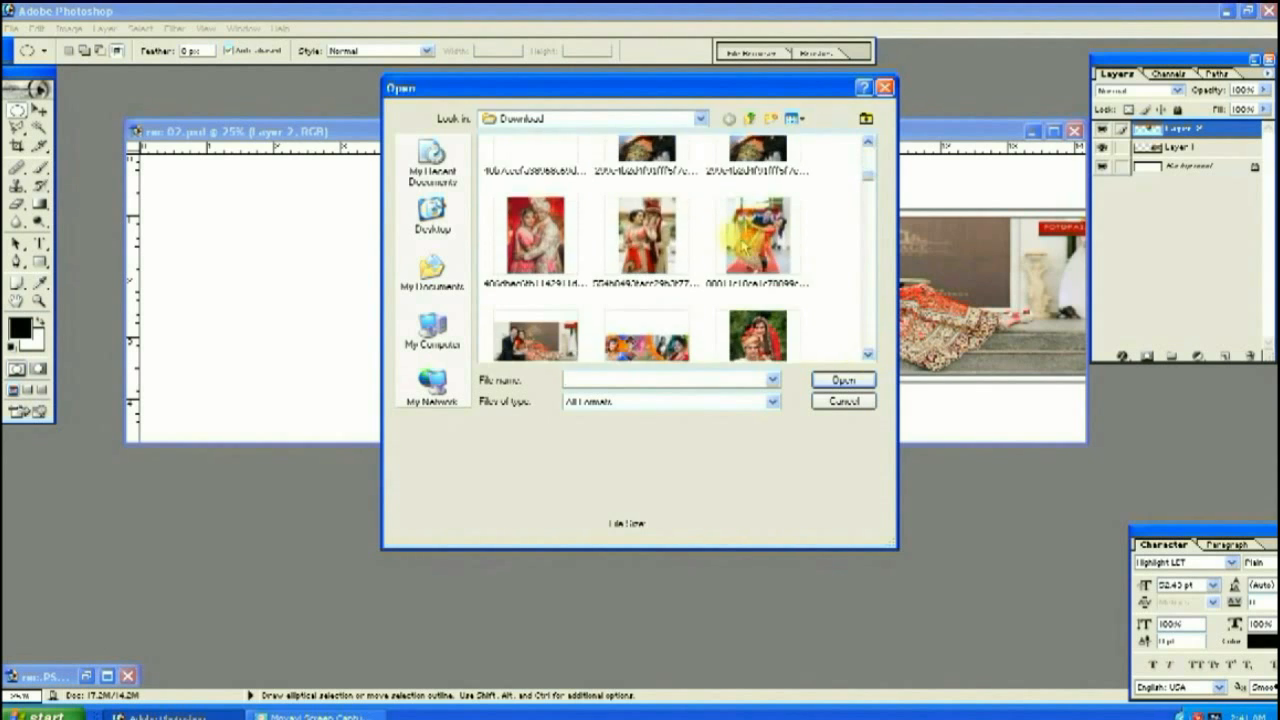
pyautogui.doubleClick(737, 240)
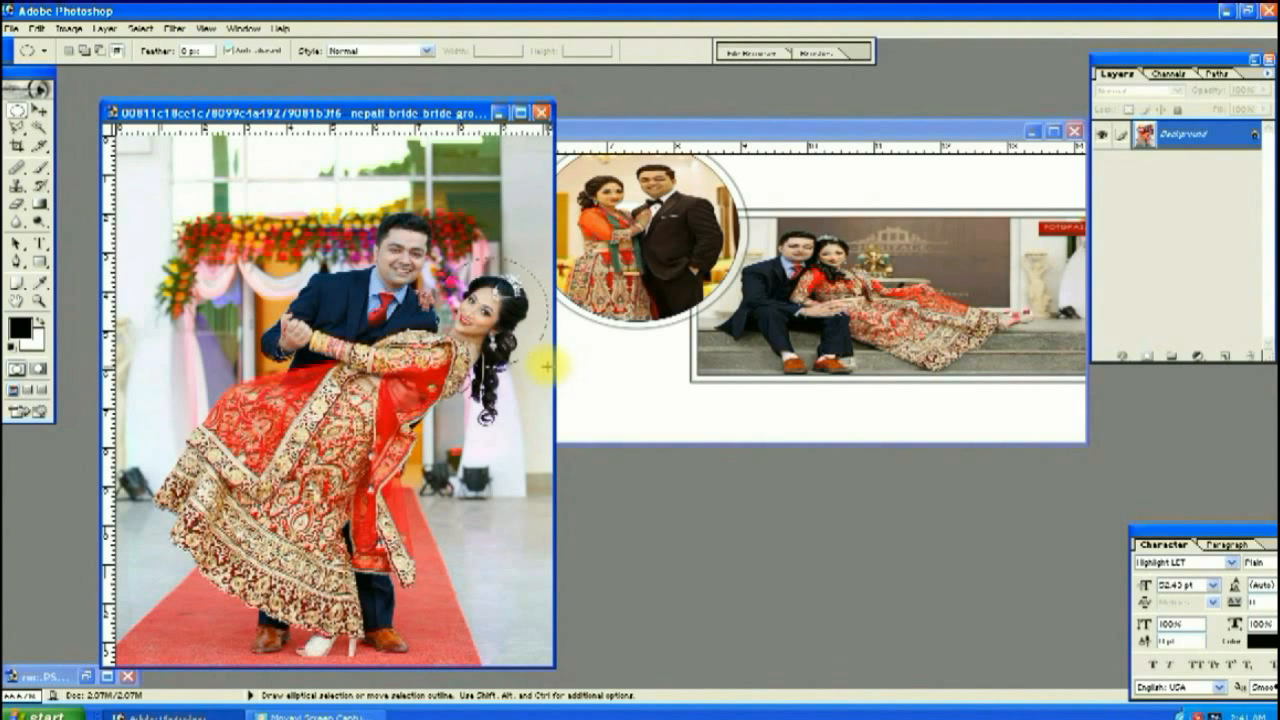
# Draw a small black-filled circle on a new layer in the album page's empty left half and duplicate that layer
pyautogui.click(615, 133)
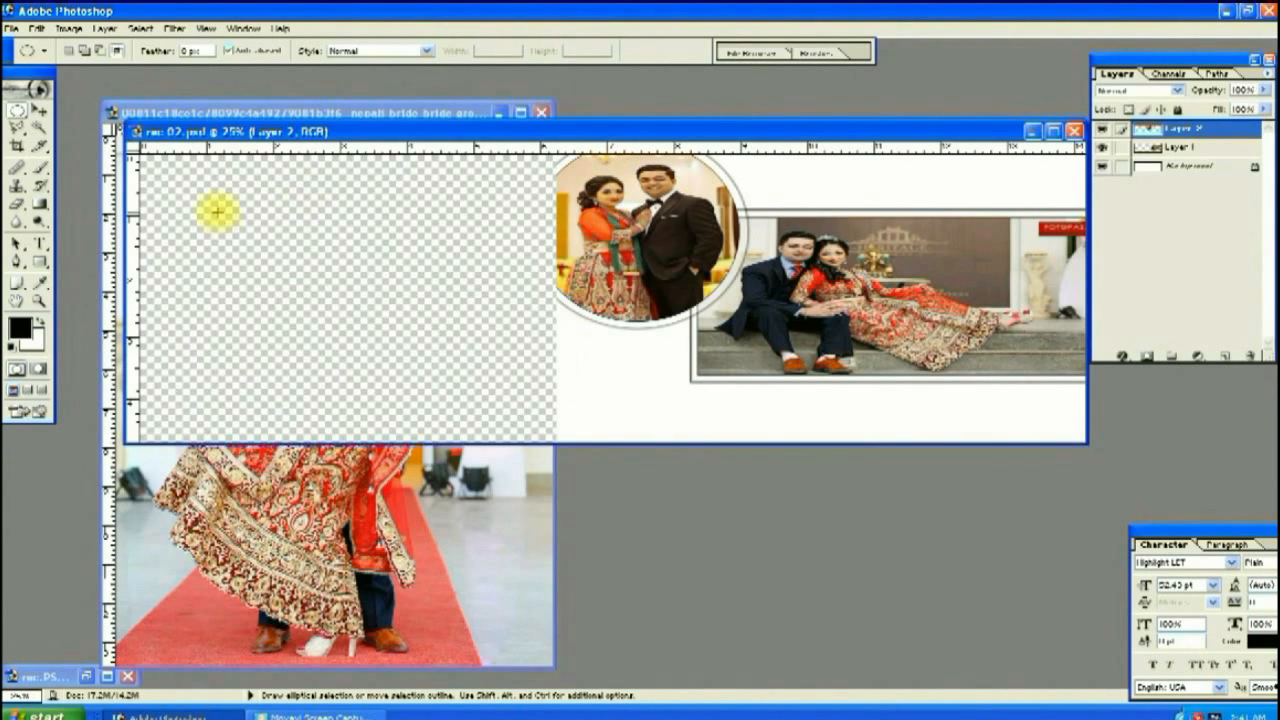
pyautogui.click(1225, 355)
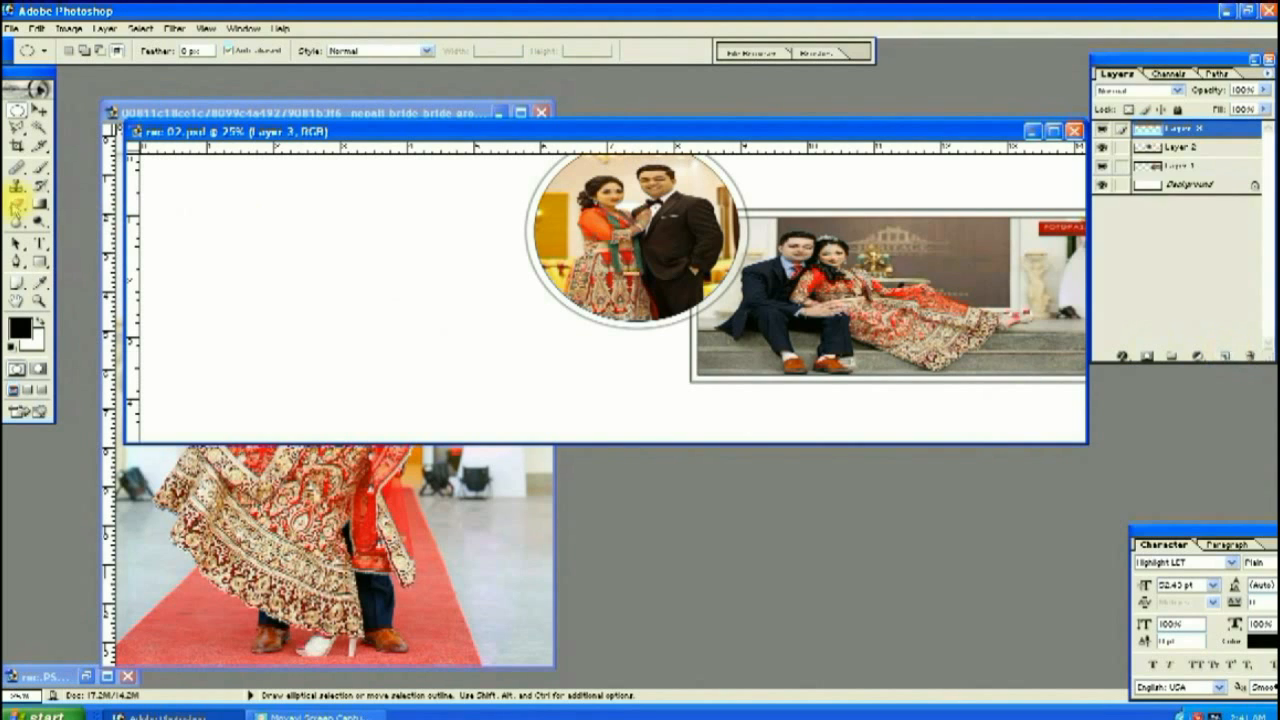
pyautogui.moveTo(373, 363); pyautogui.dragTo(221, 229)
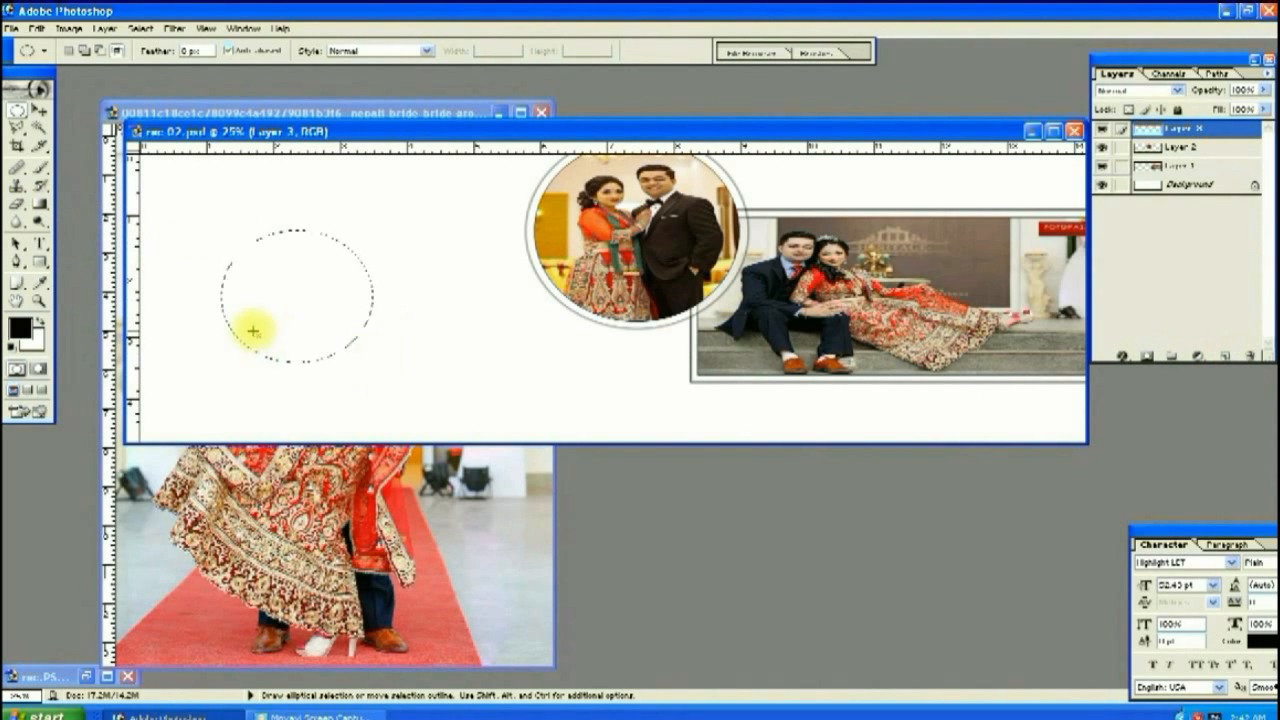
pyautogui.hotkey('alt', 'BackSpace')
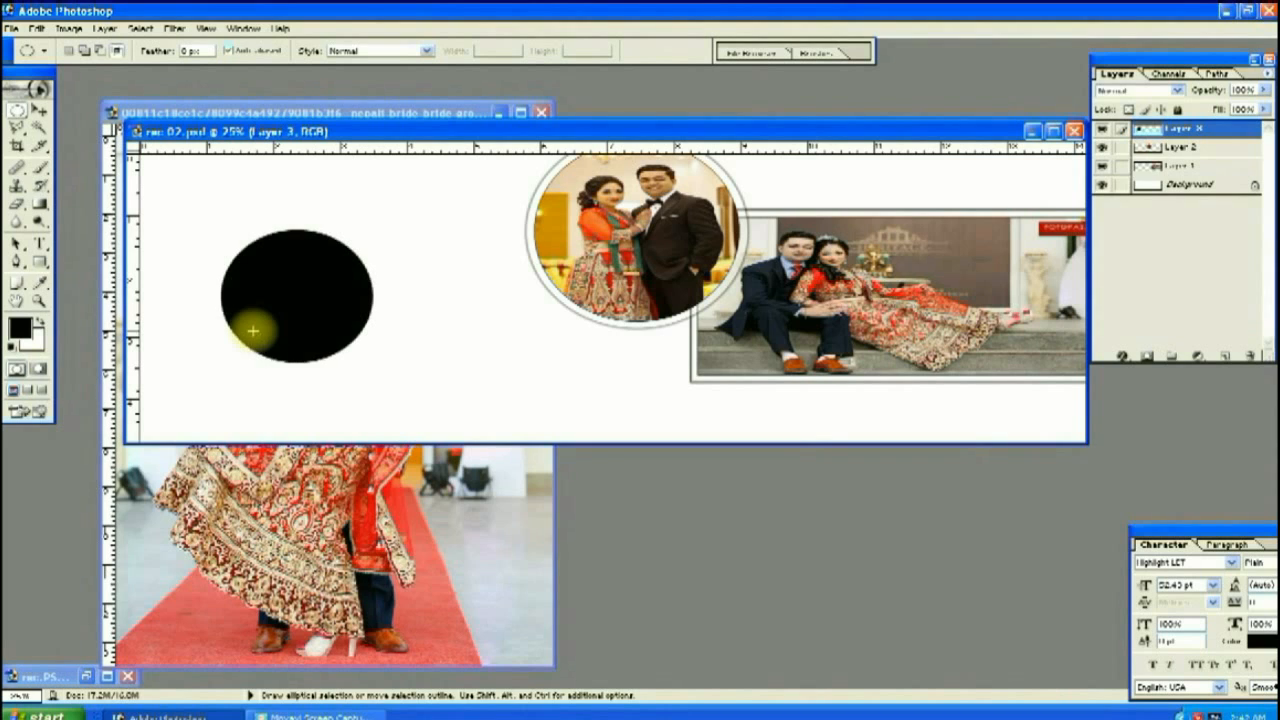
pyautogui.hotkey('ctrl', 'j')
# Select the duplicated black circle and paste the circular selection of the bride's head from the opened photo into it
pyautogui.click(38, 128)
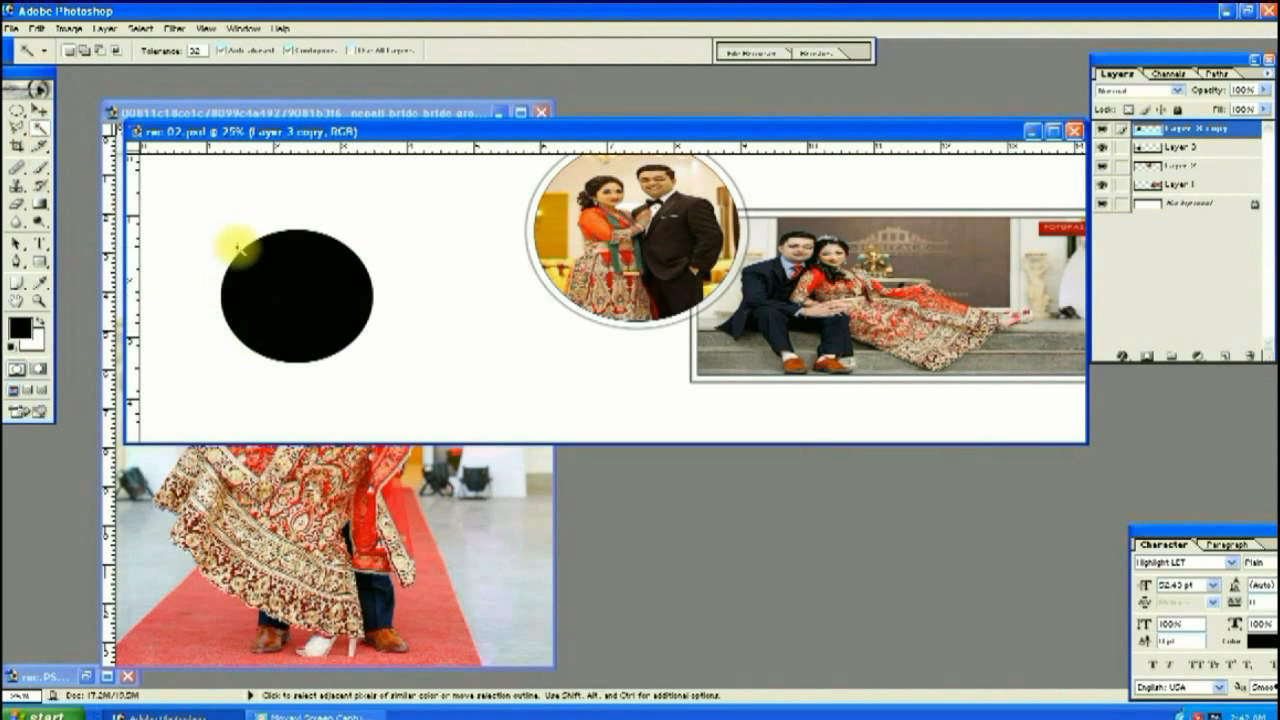
pyautogui.click(278, 278)
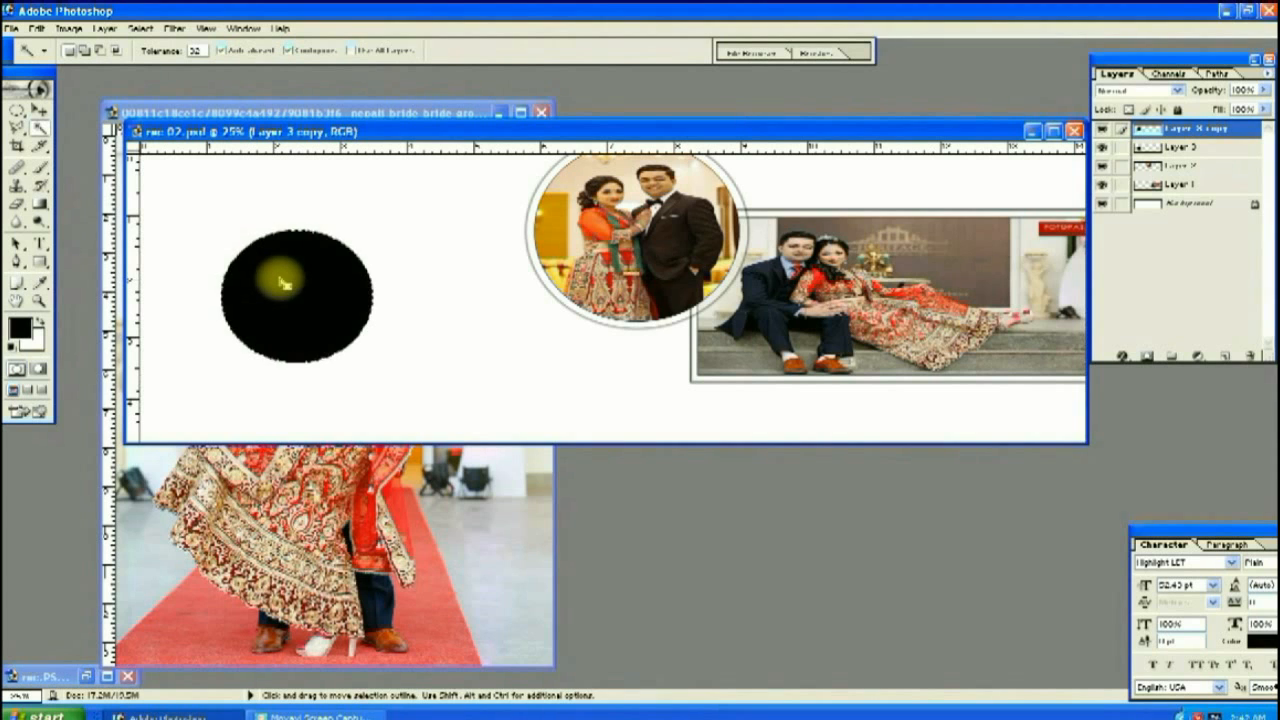
pyautogui.moveTo(285, 283); pyautogui.dragTo(291, 493)
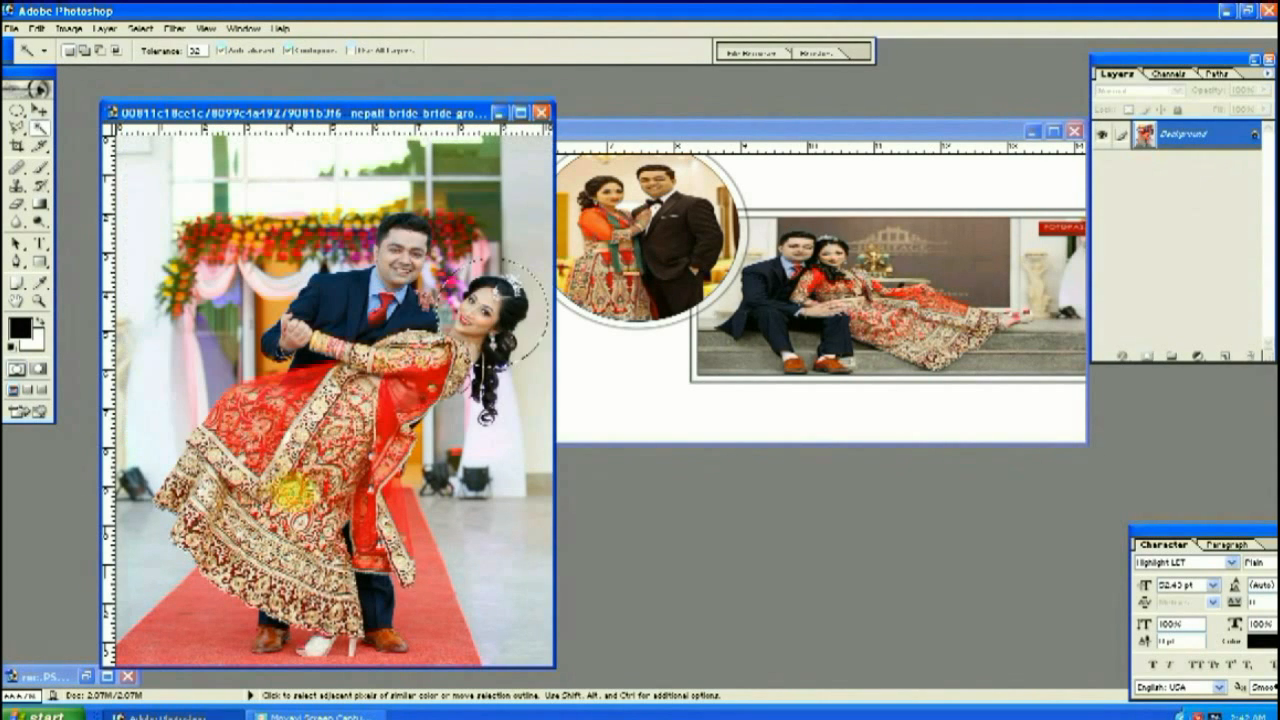
pyautogui.click(666, 126)
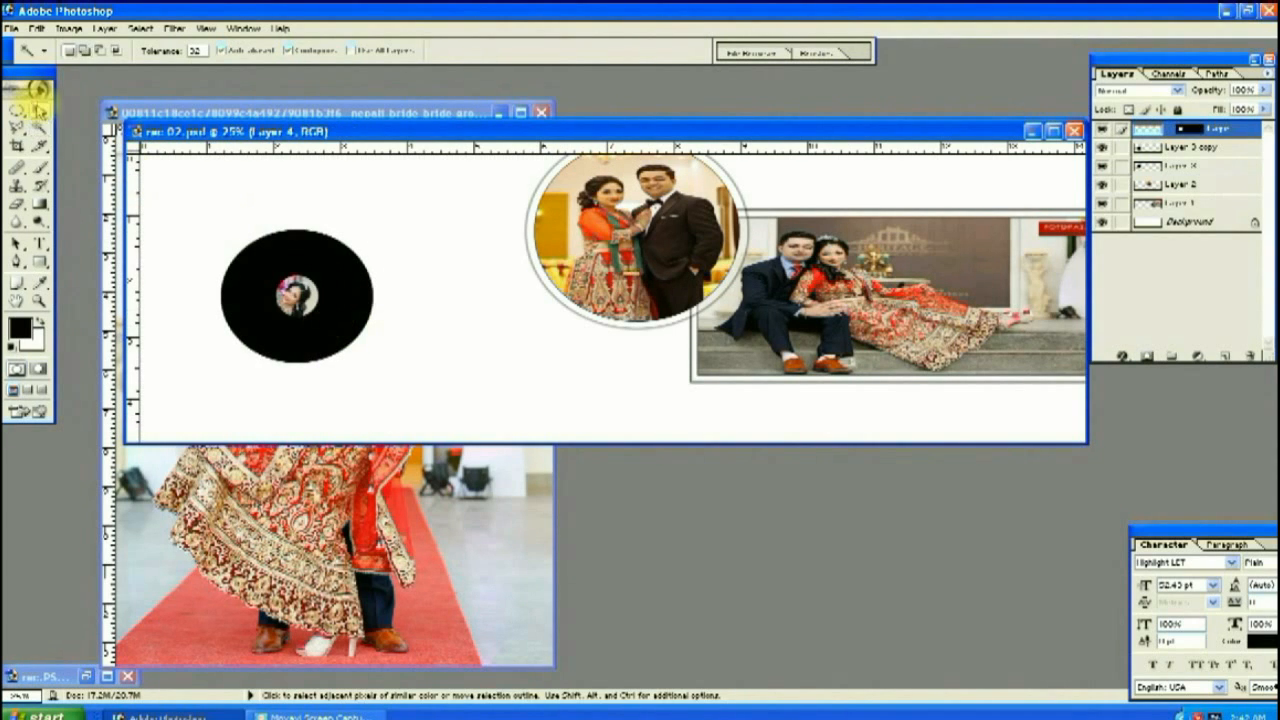
# Scale the pasted bride photo to about 405% wide and 365% high and rotate it about -39.5° to fill the circle
pyautogui.hotkey('ctrl', 't')
pyautogui.moveTo(262, 332); pyautogui.dragTo(377, 221)
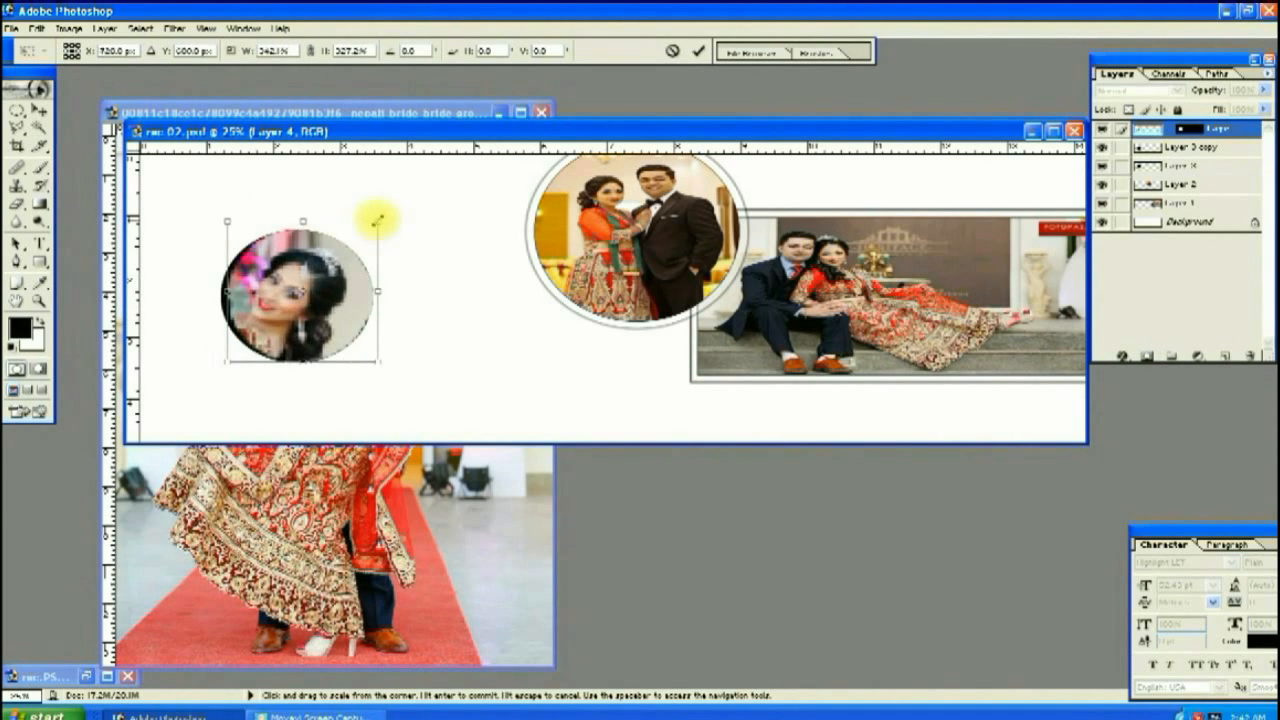
pyautogui.moveTo(220, 357); pyautogui.dragTo(206, 363)
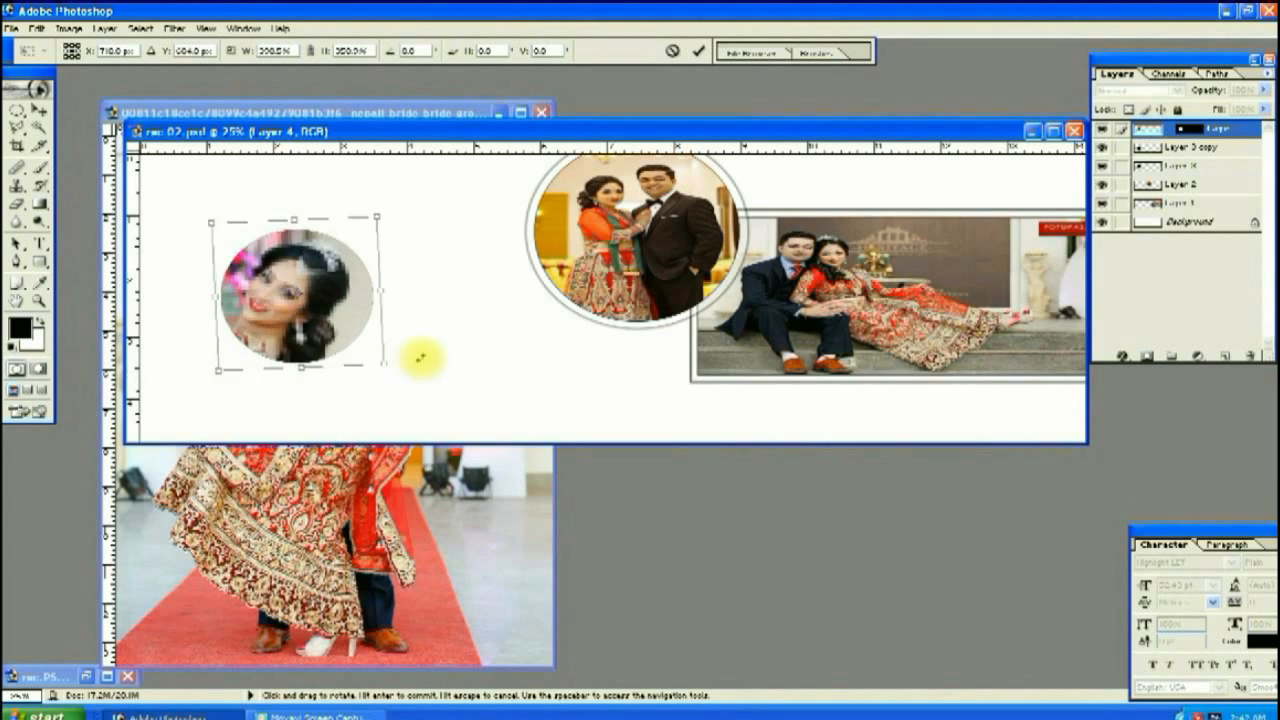
pyautogui.moveTo(421, 357); pyautogui.dragTo(449, 300)
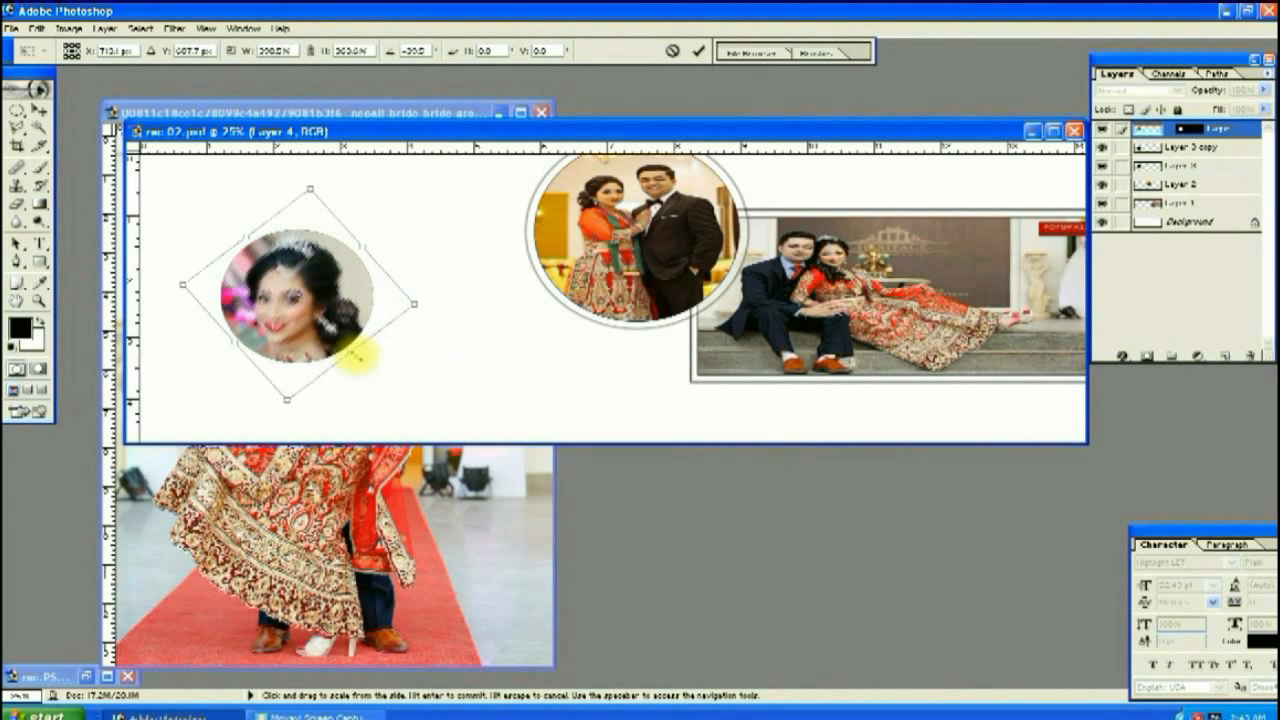
pyautogui.moveTo(229, 349); pyautogui.dragTo(225, 354)
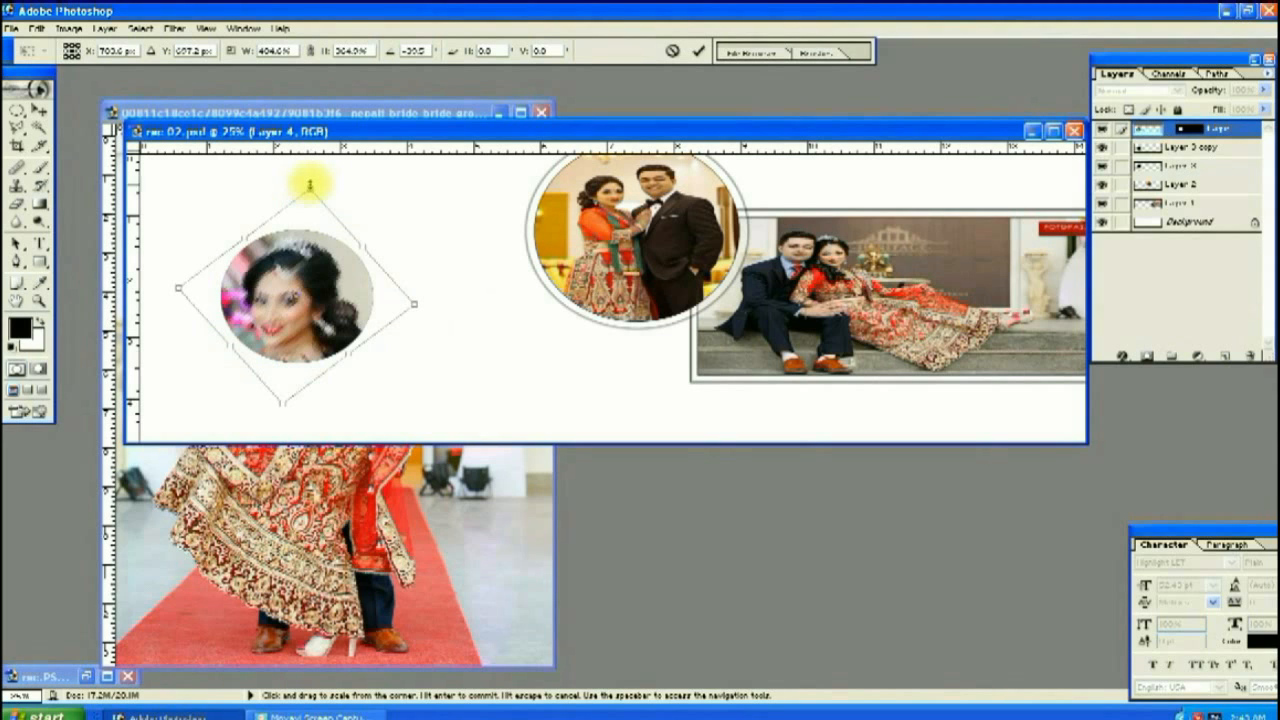
pyautogui.doubleClick(328, 250)
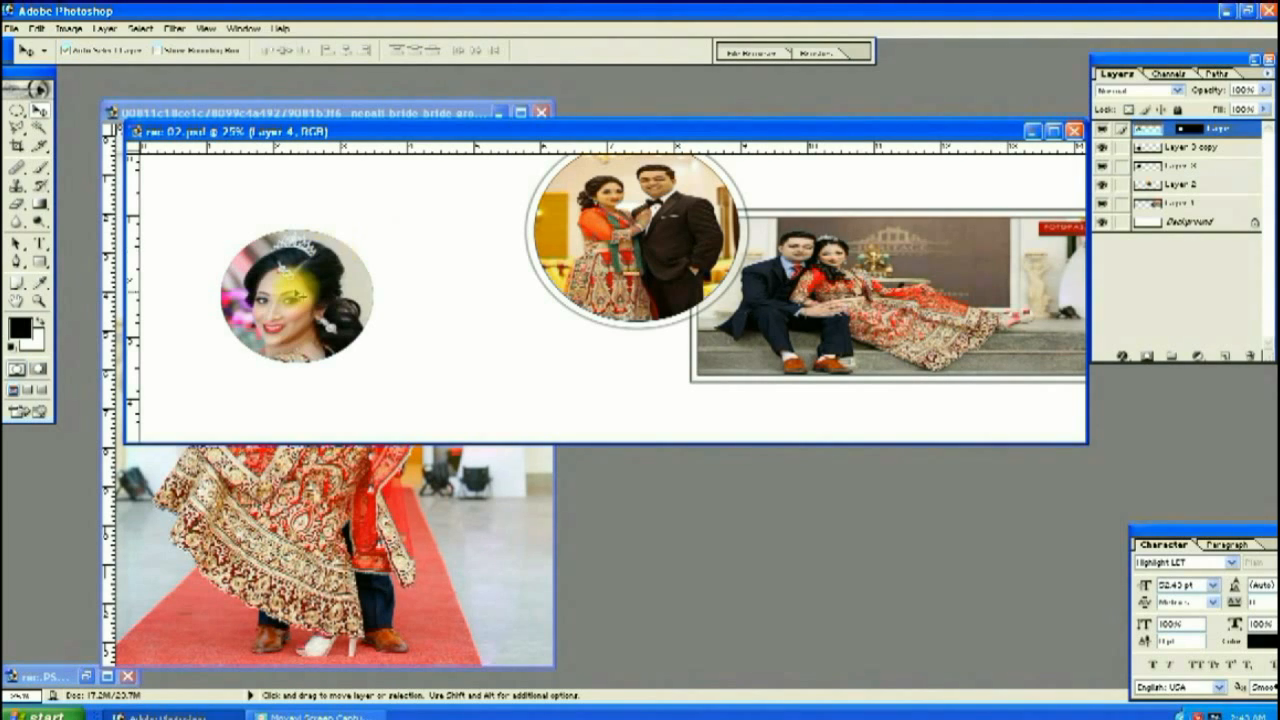
# Add a thin black outside Stroke to the bride's circular photo and collapse that layer's effects list
pyautogui.click(104, 28)
pyautogui.moveTo(140, 107)
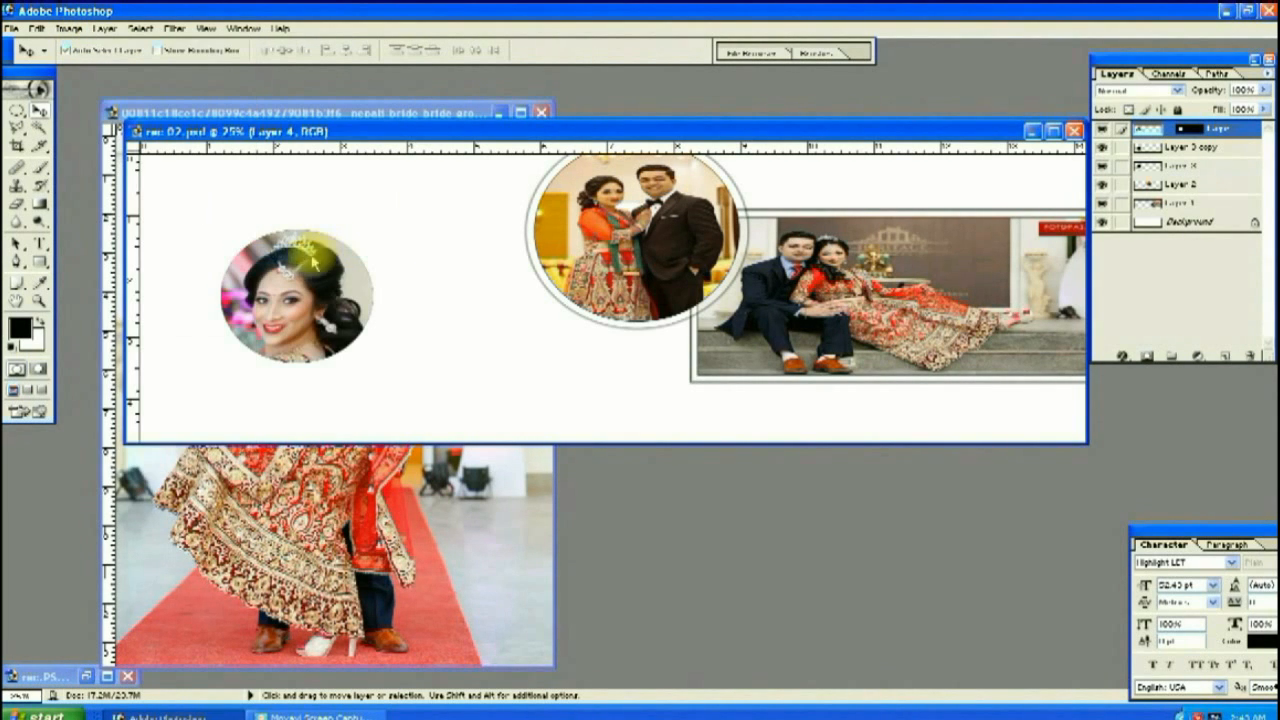
pyautogui.click(306, 255)
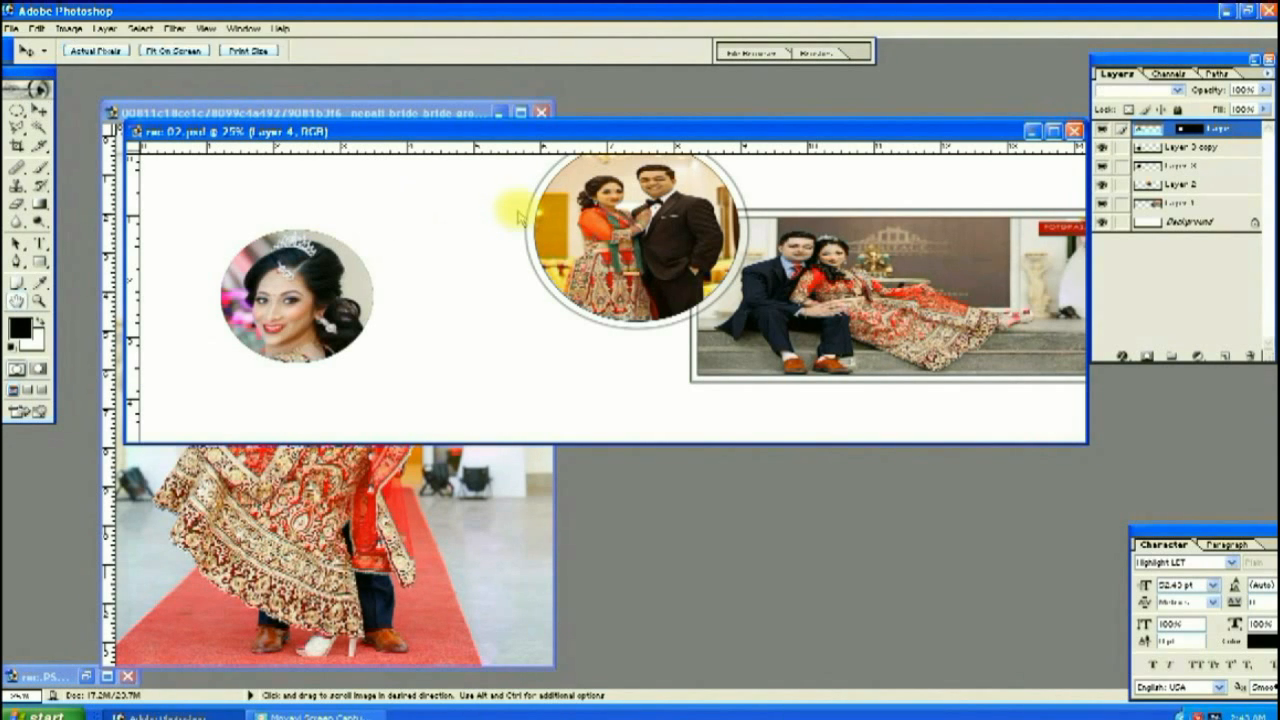
pyautogui.click(831, 296)
pyautogui.moveTo(983, 407); pyautogui.dragTo(1028, 441)
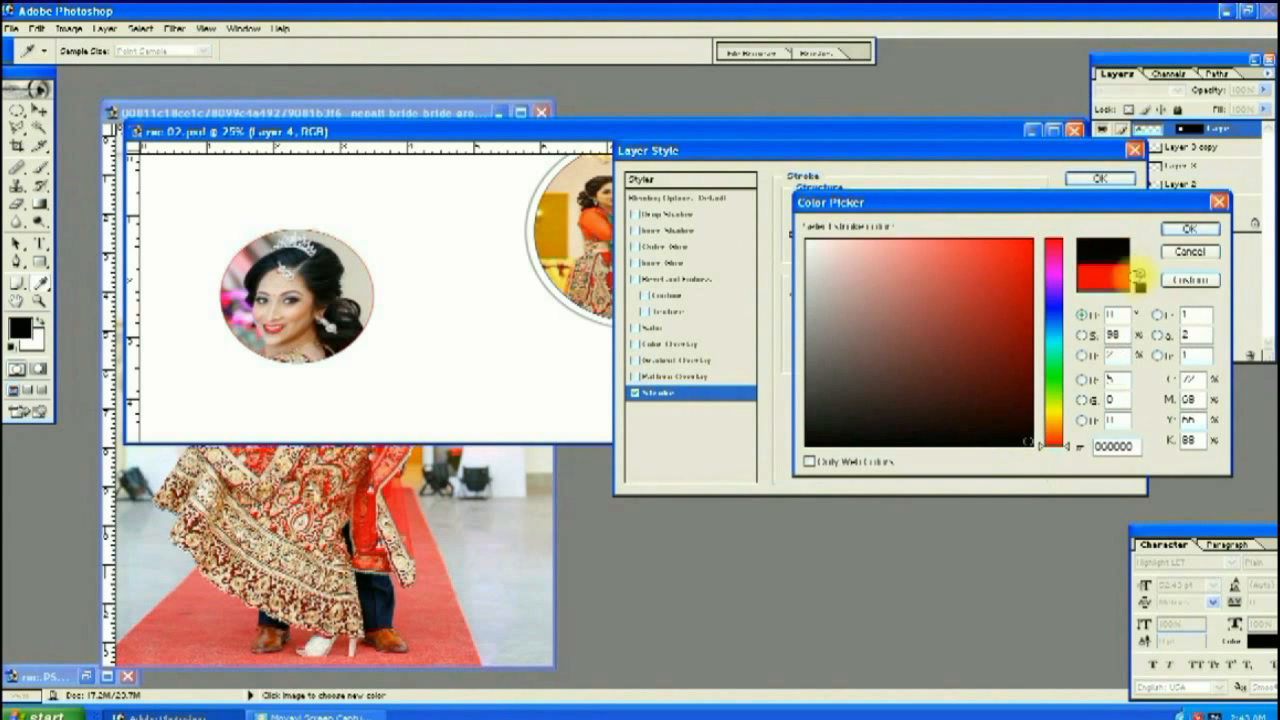
pyautogui.click(1185, 232)
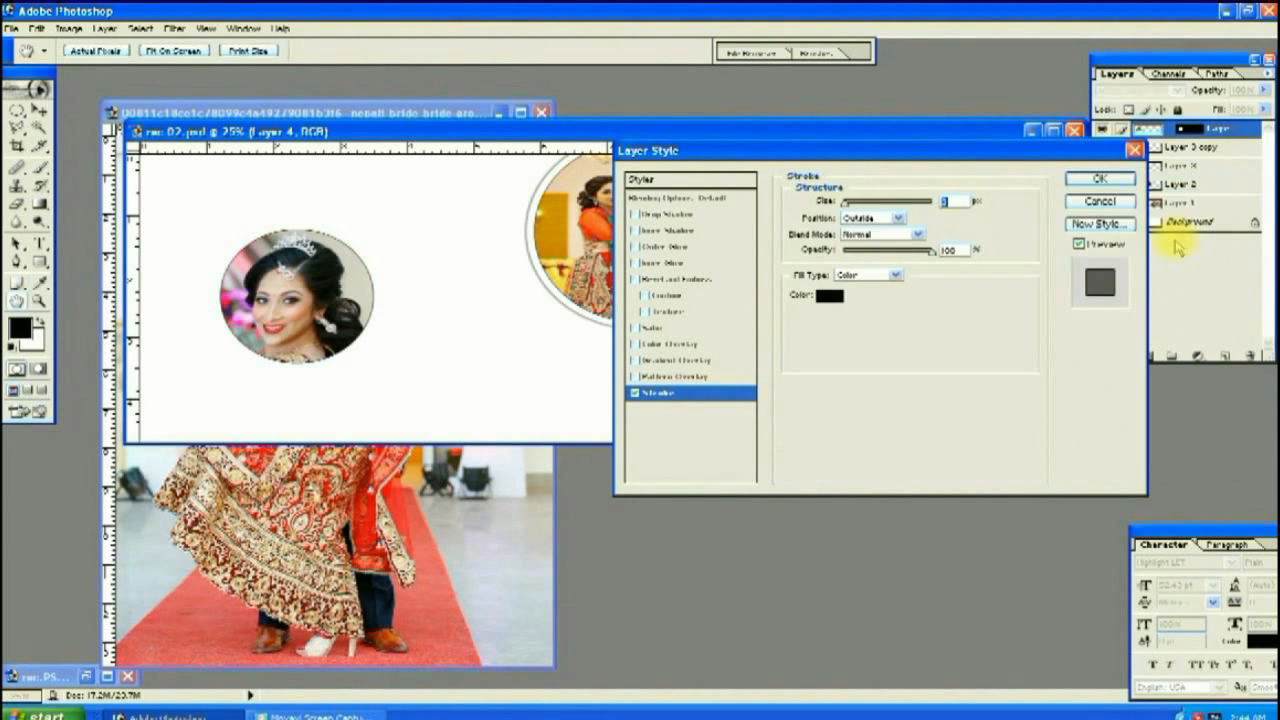
pyautogui.press('Return')
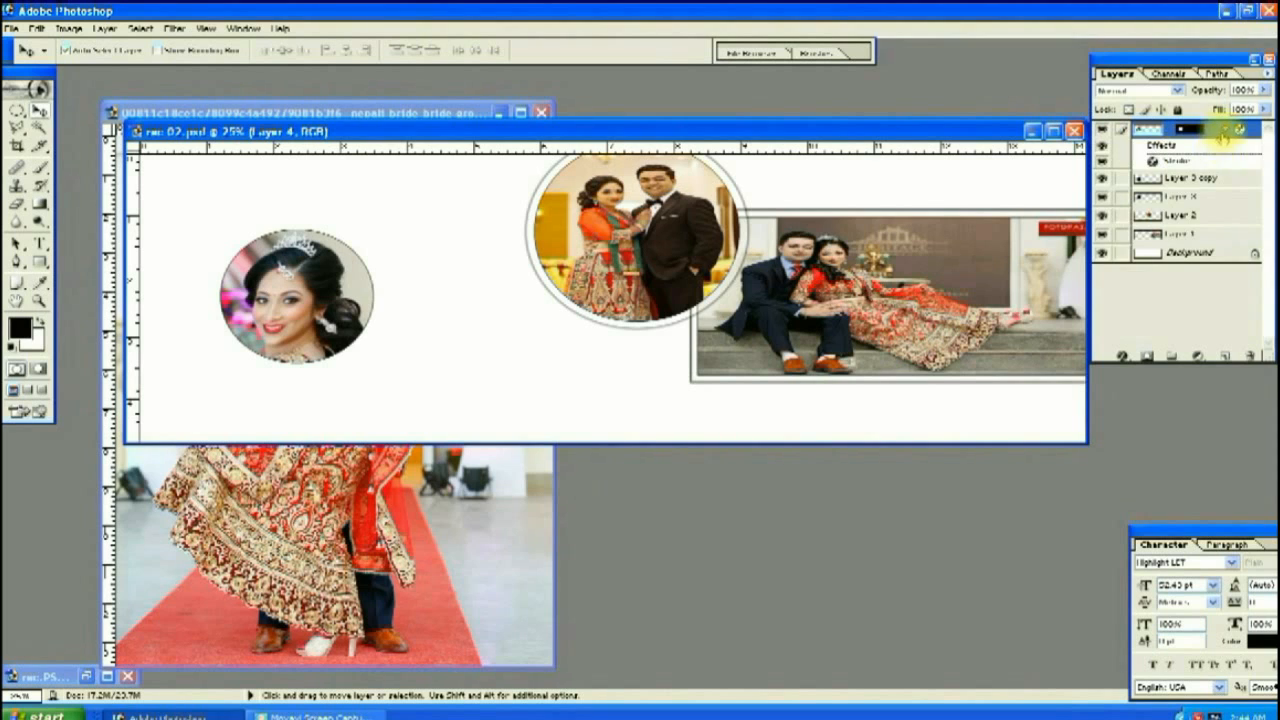
pyautogui.click(1222, 134)
# Enlarge the black circle behind the bride's photo to about 116.7% wide and 113.1% high, forming an even ring around it
pyautogui.click(1178, 168)
pyautogui.hotkey('ctrl', 't')
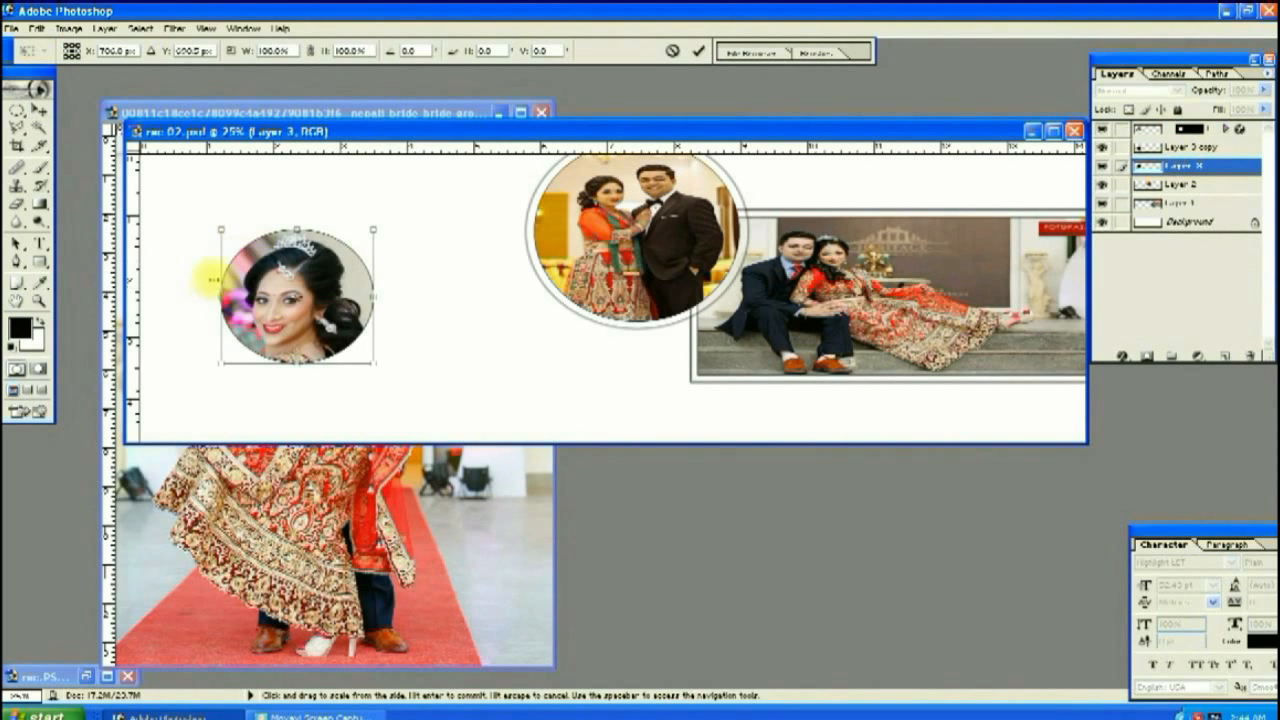
pyautogui.hotkey('ctrl', '+')
pyautogui.hotkey('ctrl', '+')
pyautogui.doubleClick(308, 130)
pyautogui.moveTo(258, 293); pyautogui.dragTo(850, 250)
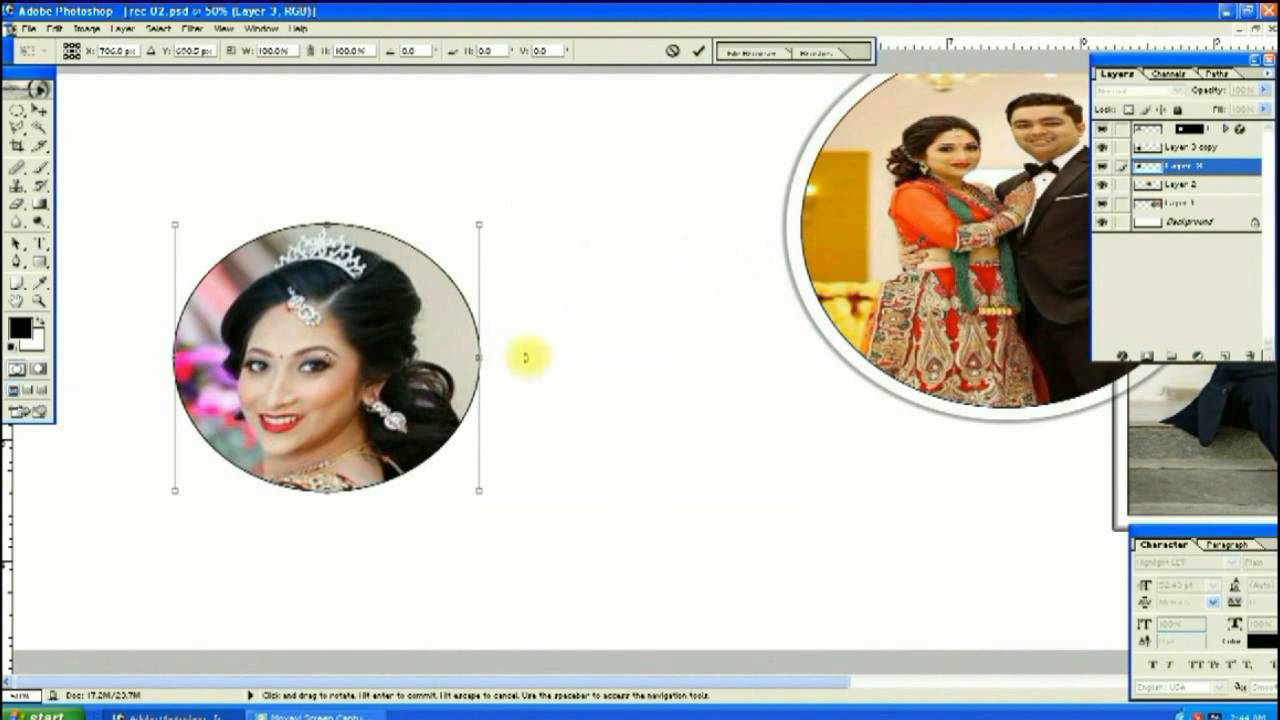
pyautogui.moveTo(485, 358); pyautogui.dragTo(502, 358)
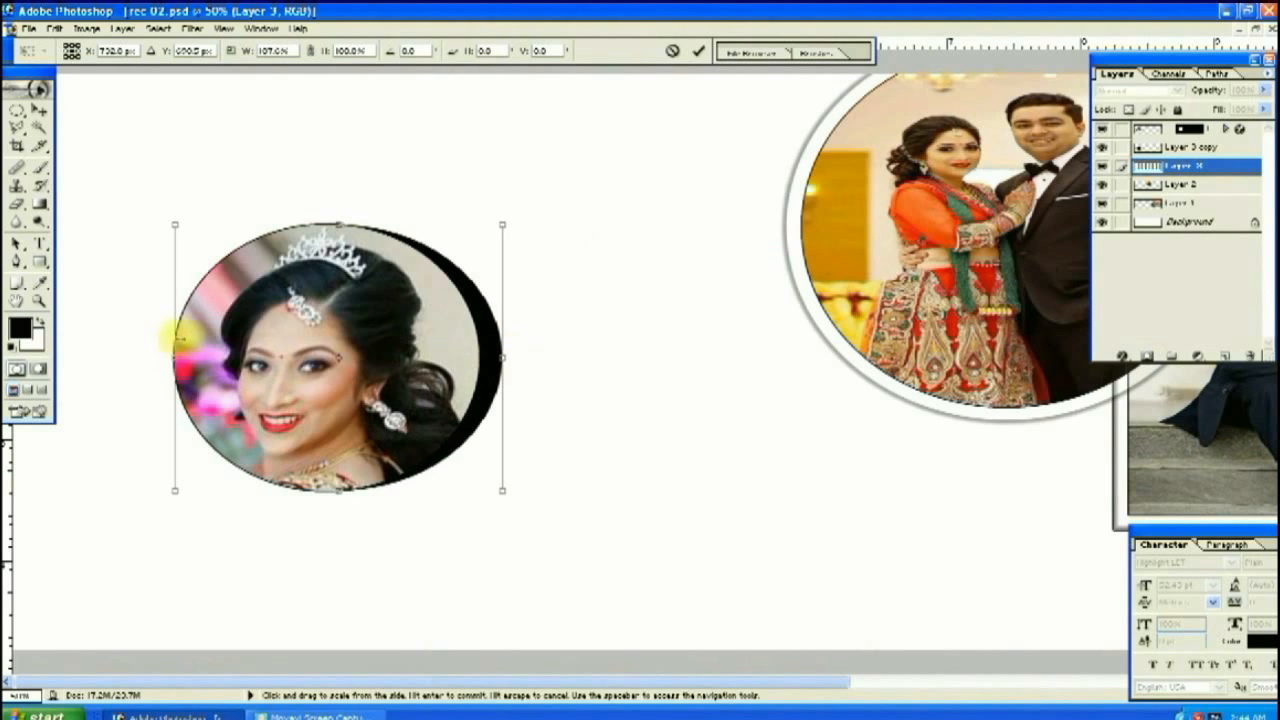
pyautogui.moveTo(163, 358); pyautogui.dragTo(147, 358)
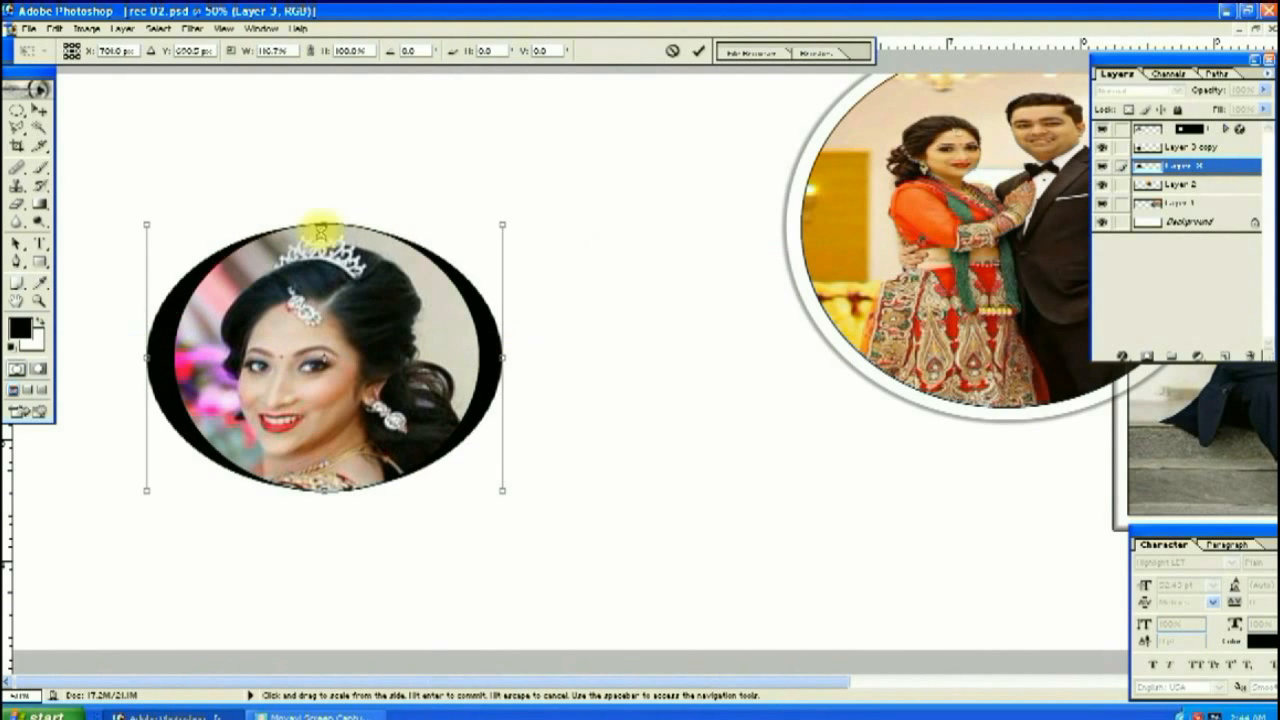
pyautogui.moveTo(324, 215); pyautogui.dragTo(334, 194)
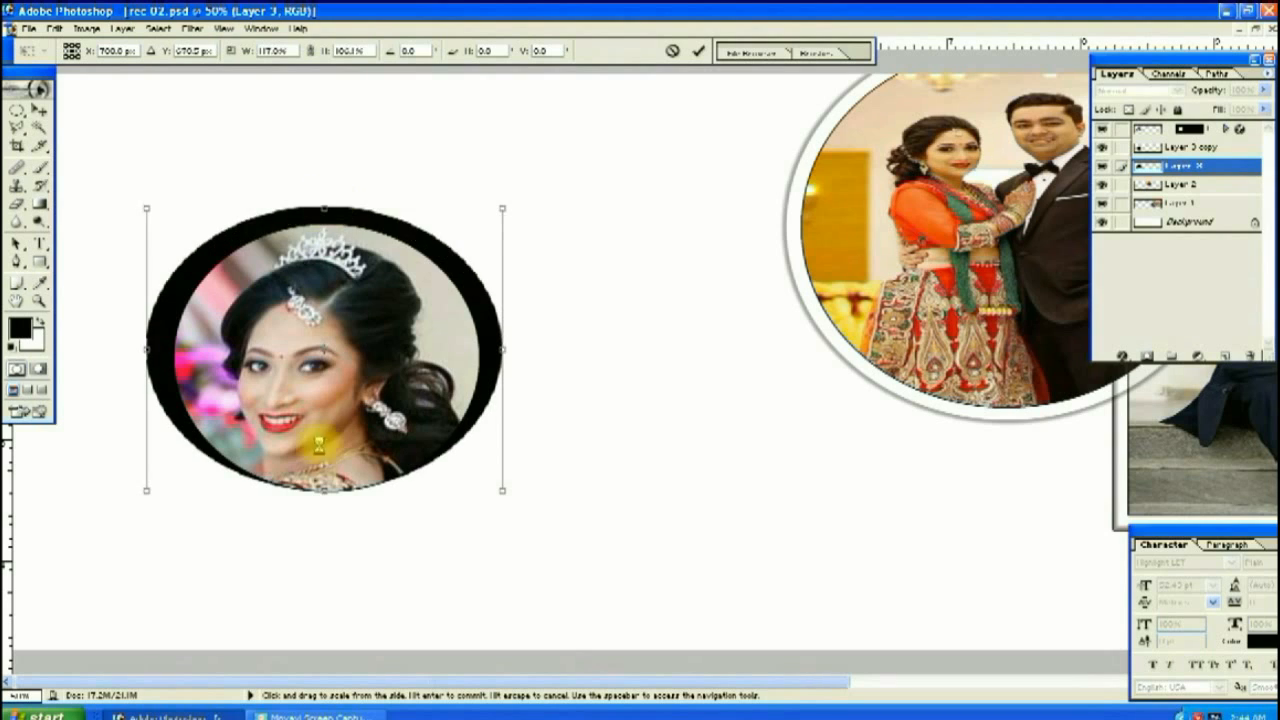
pyautogui.moveTo(329, 491); pyautogui.dragTo(329, 512)
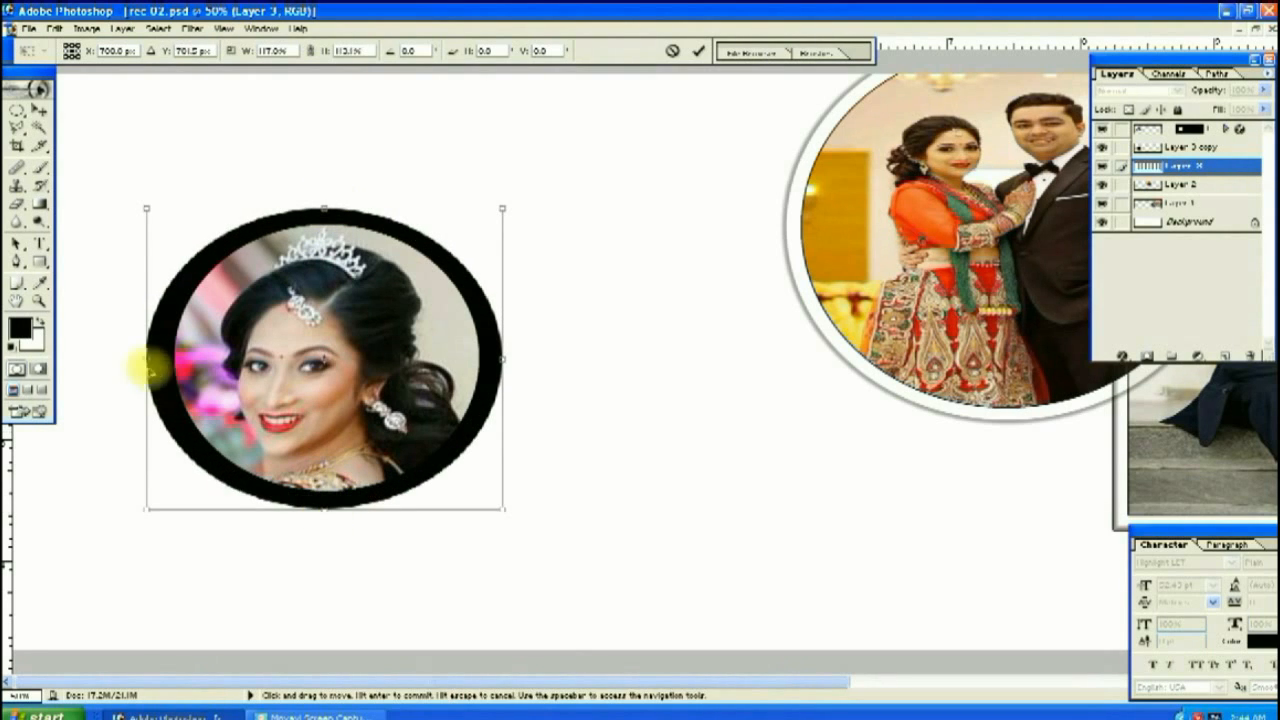
pyautogui.moveTo(503, 358); pyautogui.dragTo(505, 360)
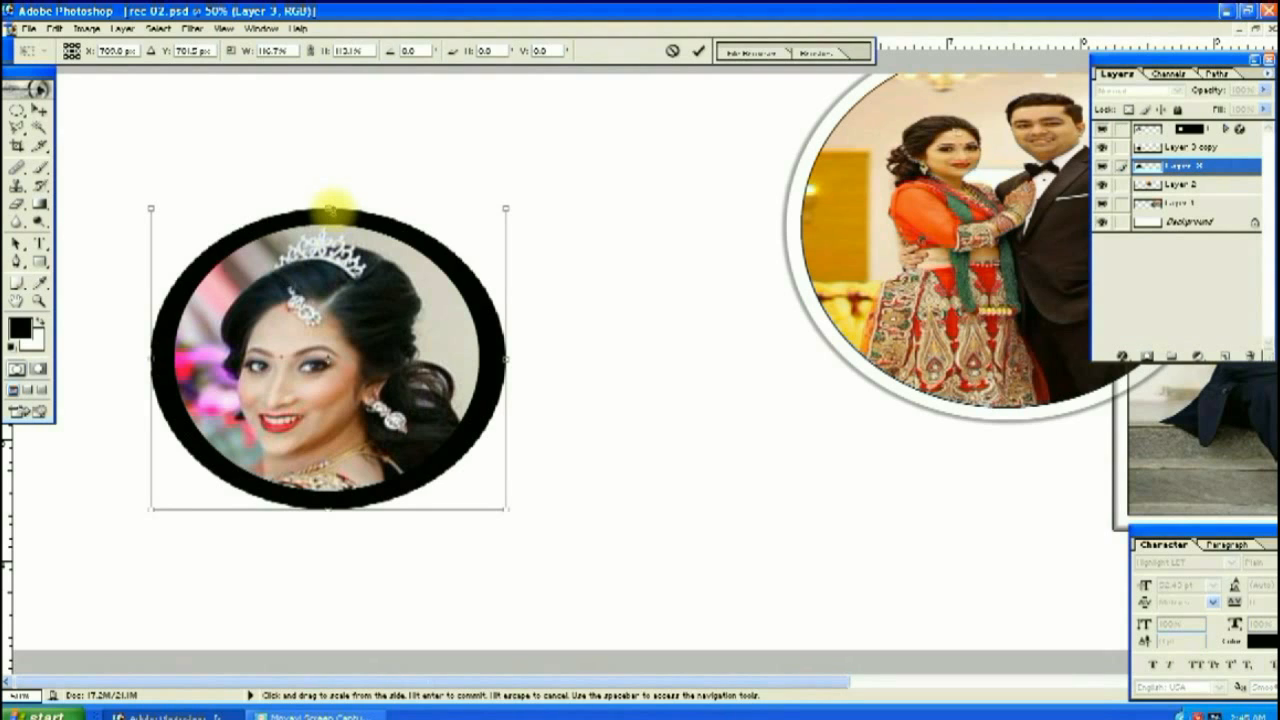
pyautogui.press('Return')
# Fill the enlarged black circle behind the bride's photo with white, keeping its transparent surroundings empty
pyautogui.click(122, 29)
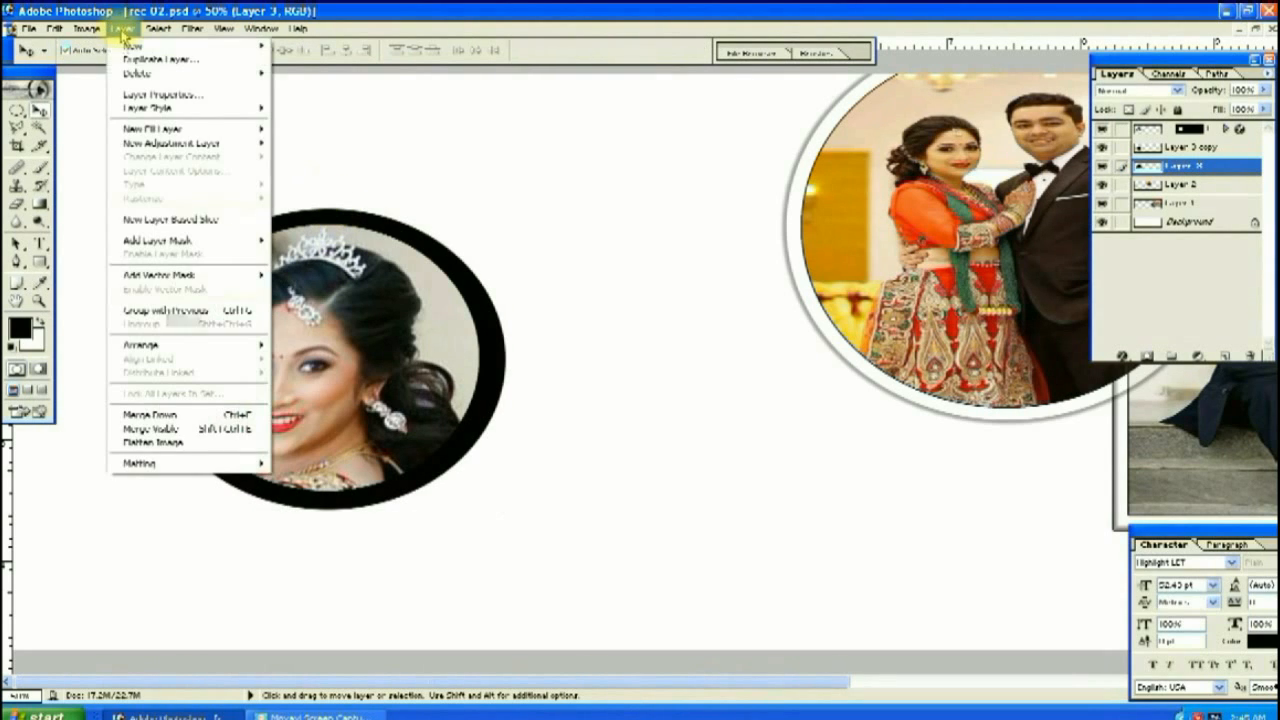
pyautogui.click(403, 236)
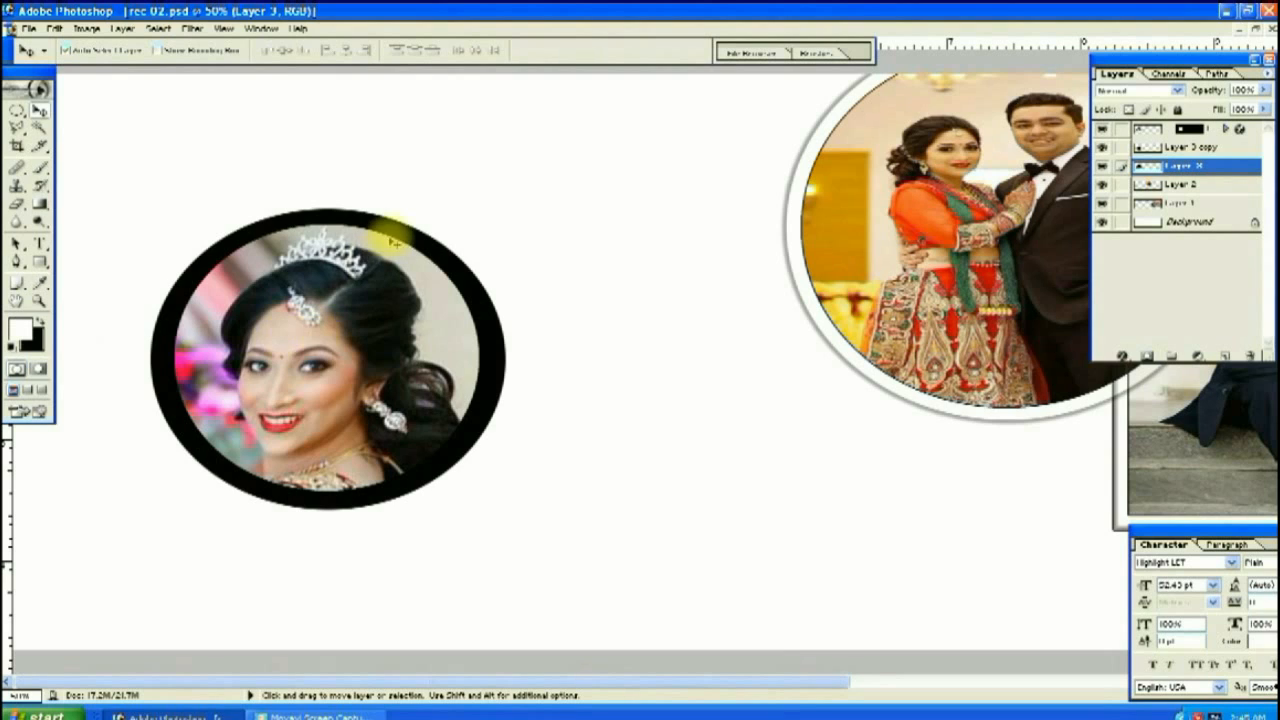
pyautogui.click(40, 321)
pyautogui.hotkey('ctrl', 'shift', 'BackSpace')
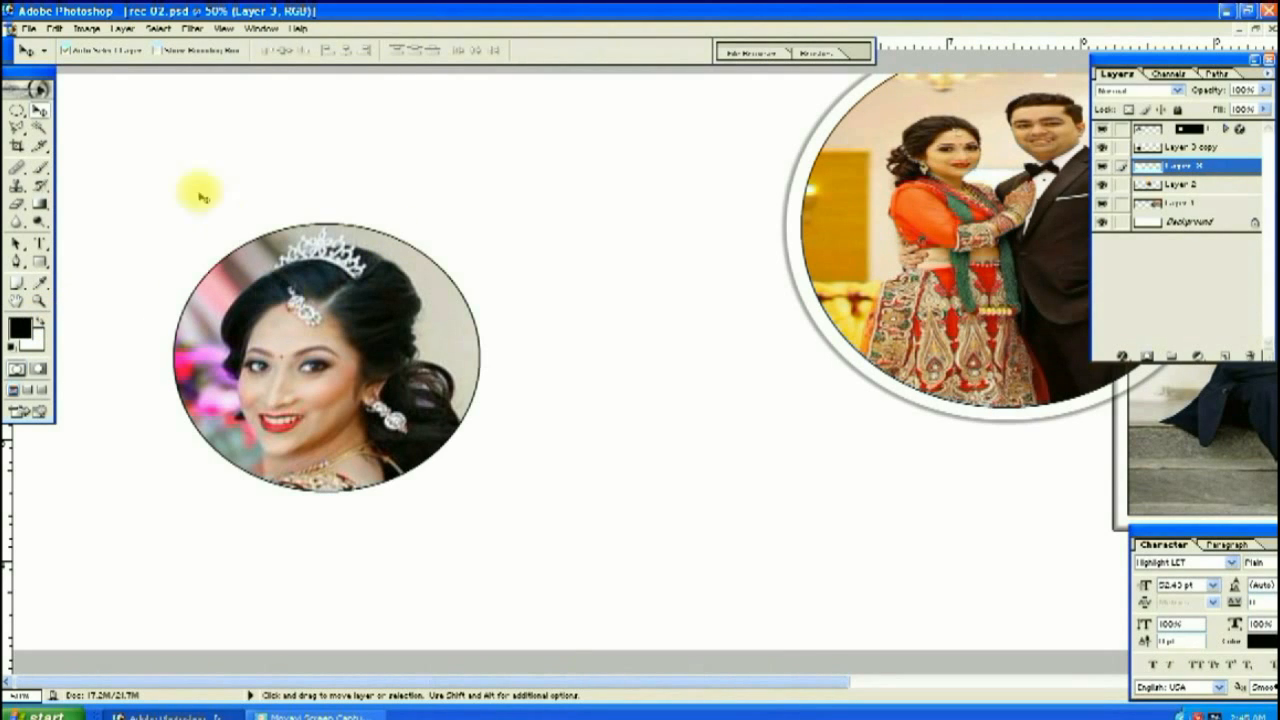
# Add a black Multiply drop shadow to the white circle with 0 px distance and increased spread and size
pyautogui.click(112, 30)
pyautogui.moveTo(250, 106)
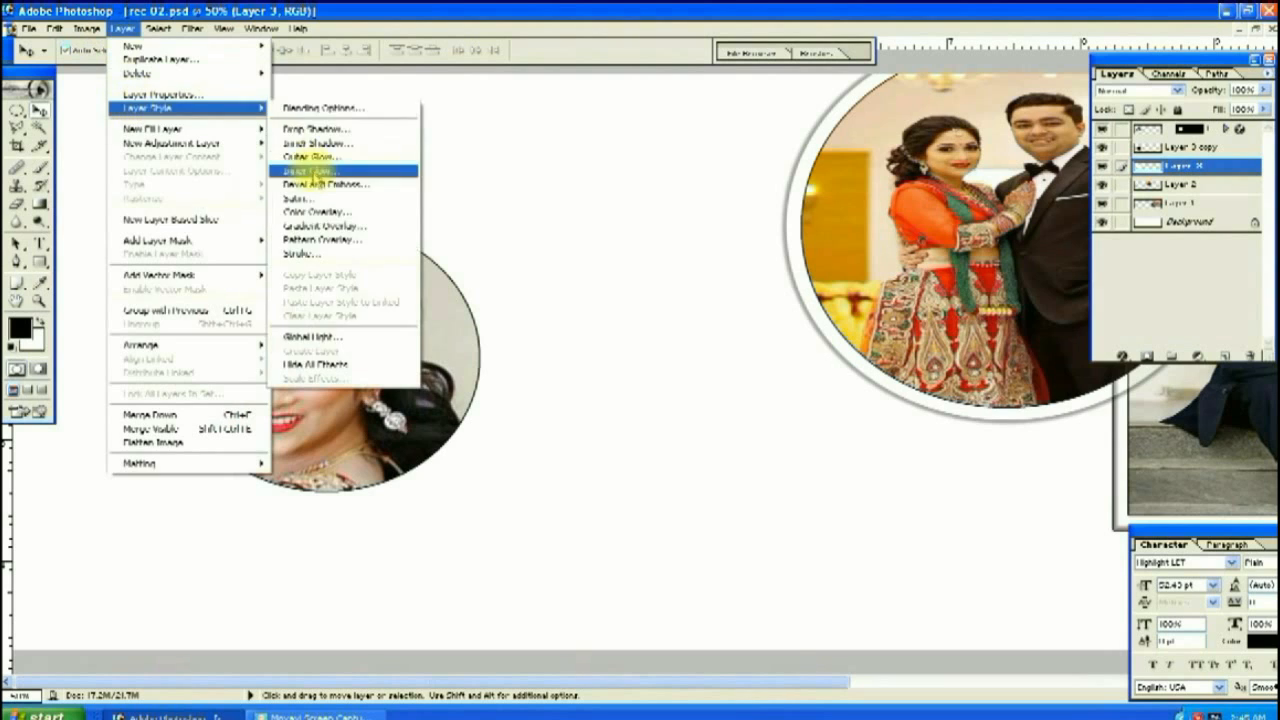
pyautogui.click(329, 127)
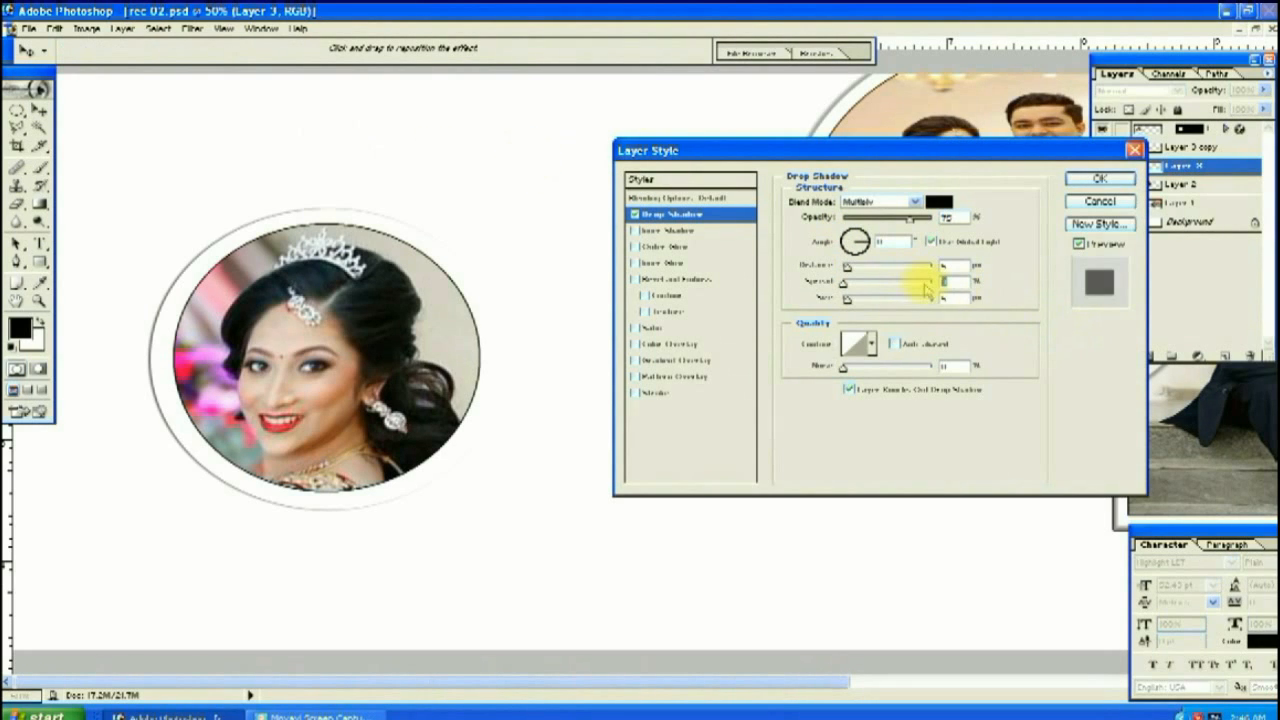
pyautogui.write('55')
pyautogui.doubleClick(950, 267)
pyautogui.write('0')
pyautogui.moveTo(857, 303)
pyautogui.mouseDown()
pyautogui.moveTo(880, 286)
pyautogui.moveTo(868, 288)
pyautogui.mouseUp()
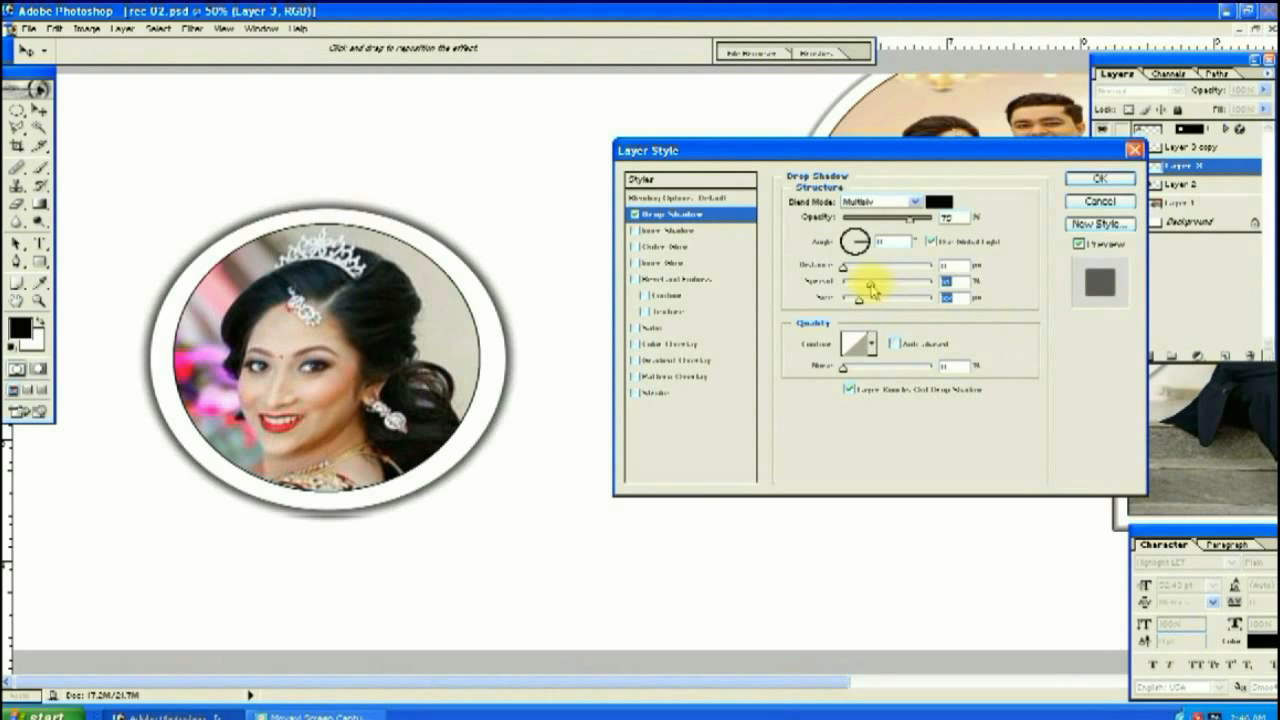
pyautogui.click(1096, 182)
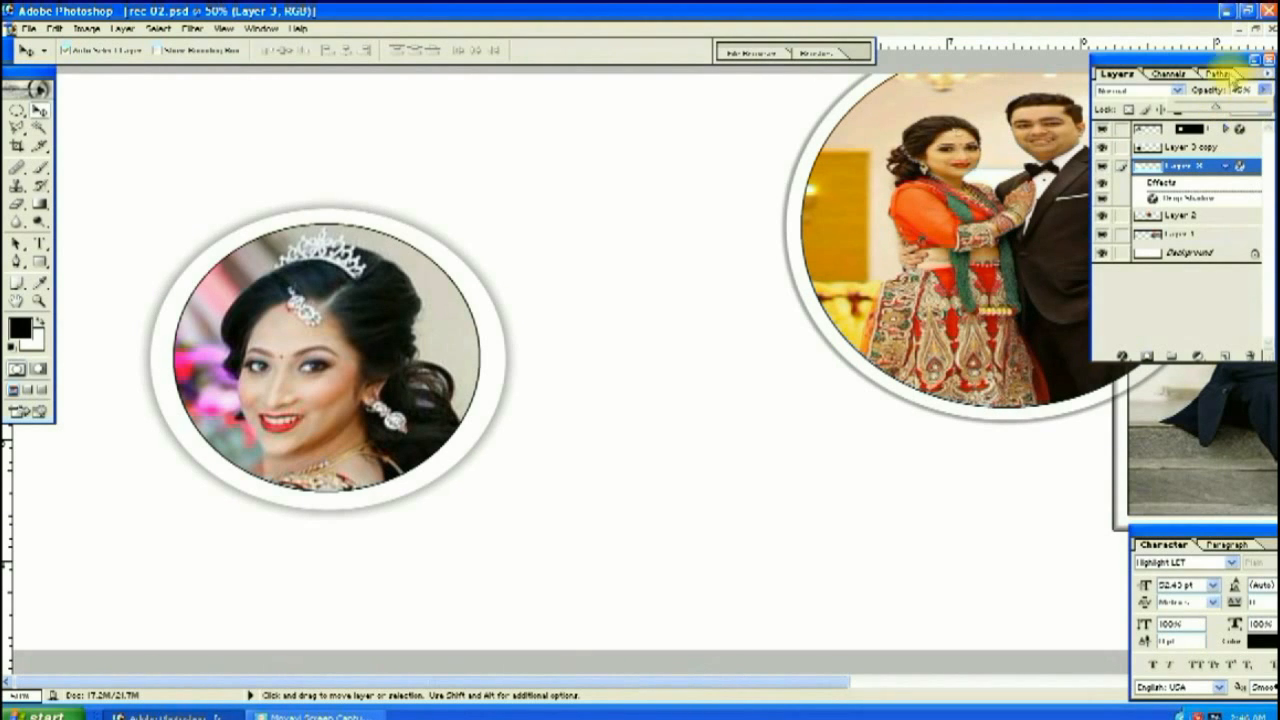
# Lower the white circle layer's opacity to about 45% and its fill to about 50%
pyautogui.moveTo(1240, 70); pyautogui.dragTo(1210, 78)
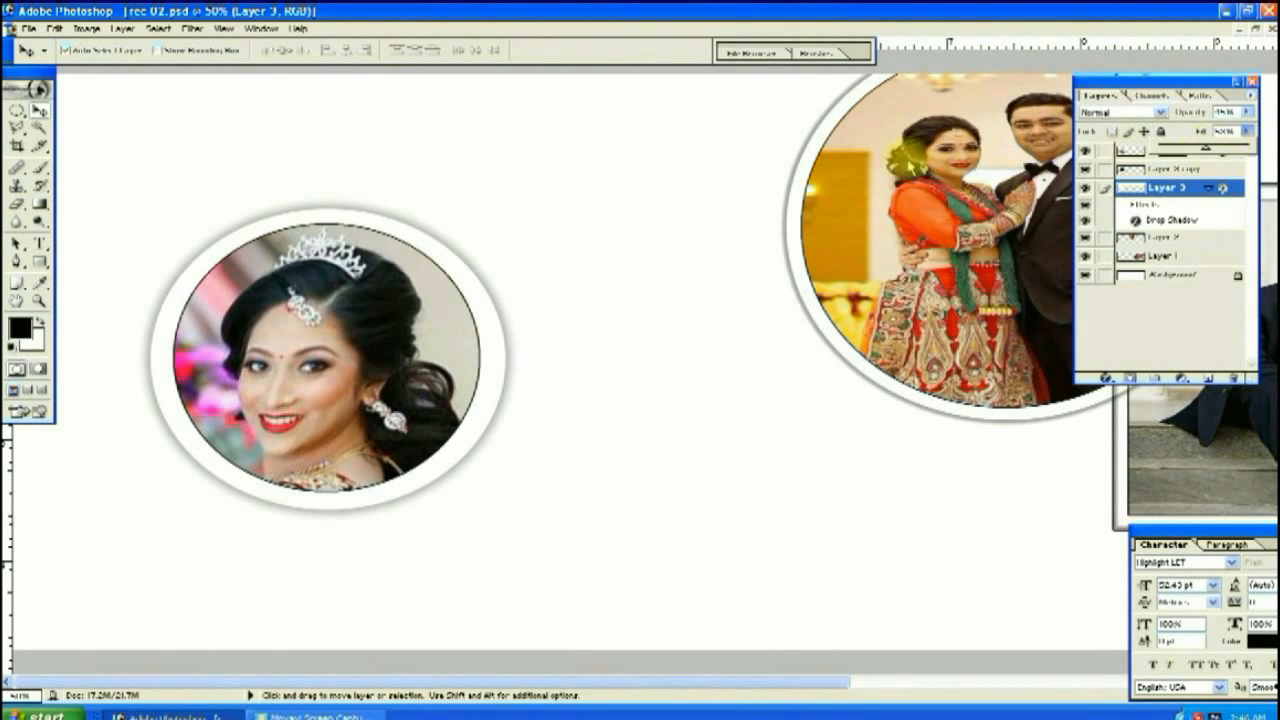
pyautogui.hotkey('ctrl', '-')
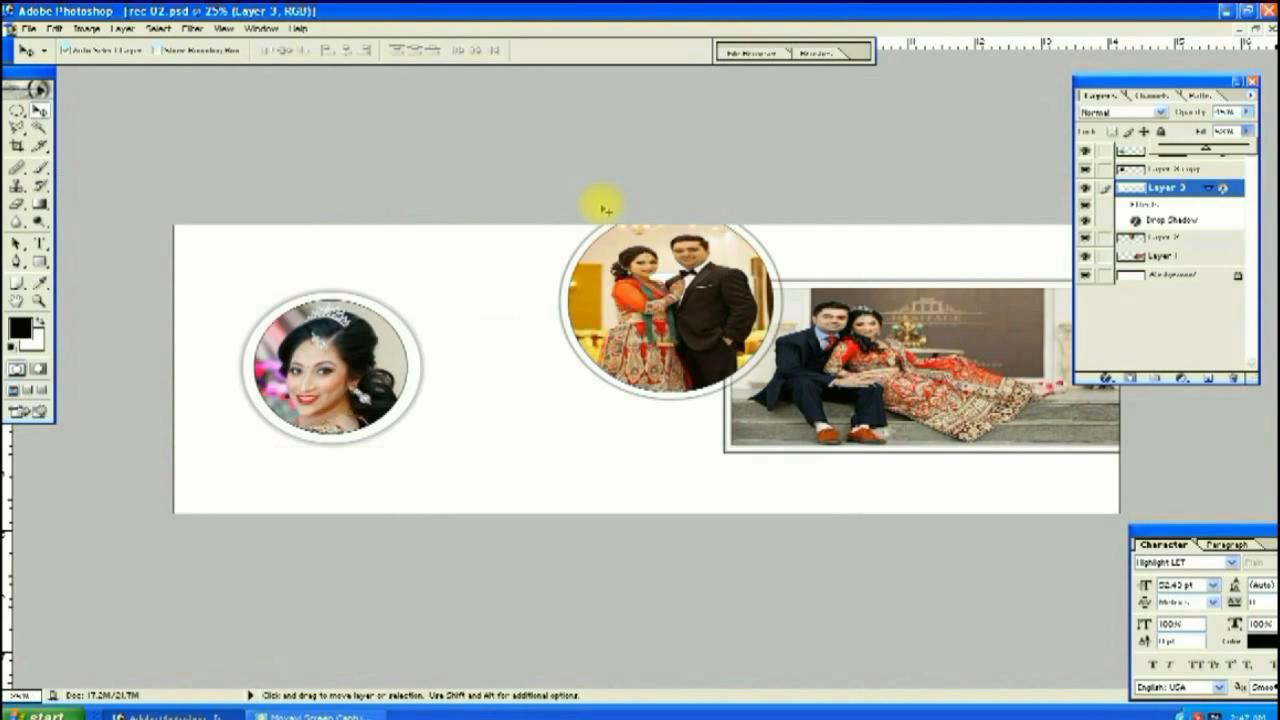
# Select the white circle layer behind the bride's photo and narrow it to 97.5% width
pyautogui.click(416, 372)
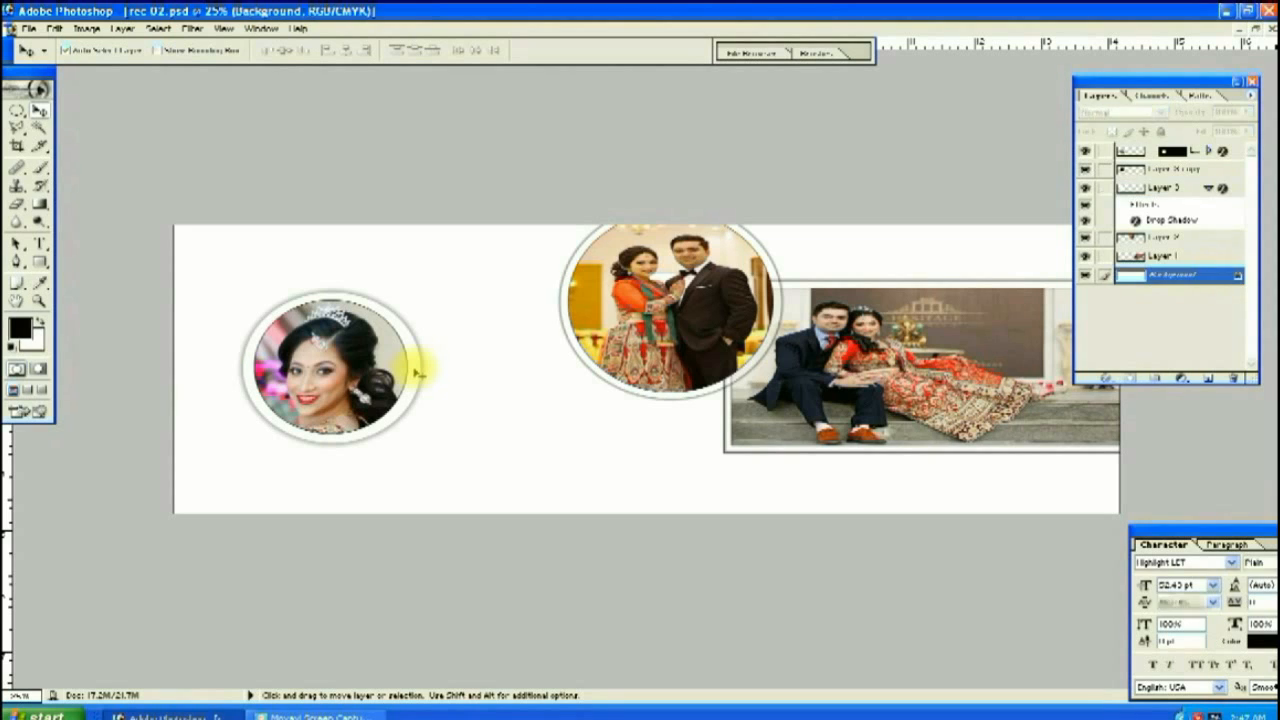
pyautogui.click(1127, 172)
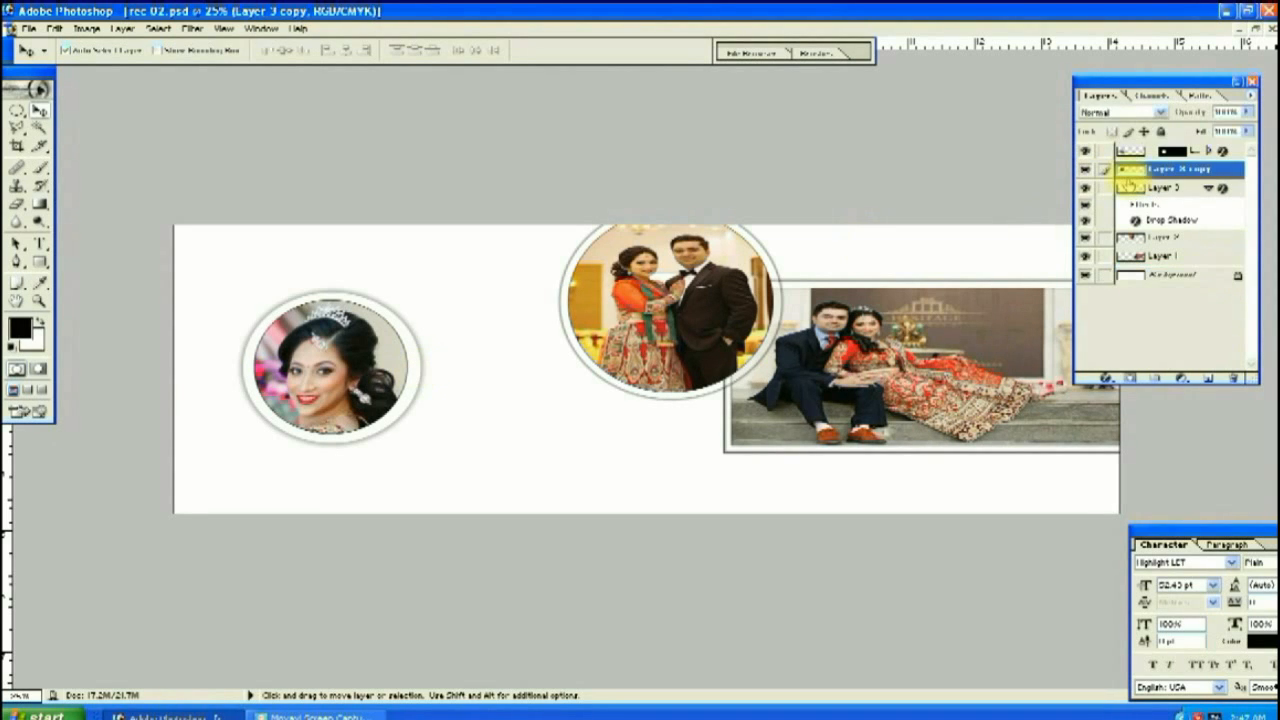
pyautogui.click(1128, 187)
pyautogui.hotkey('ctrl', 't')
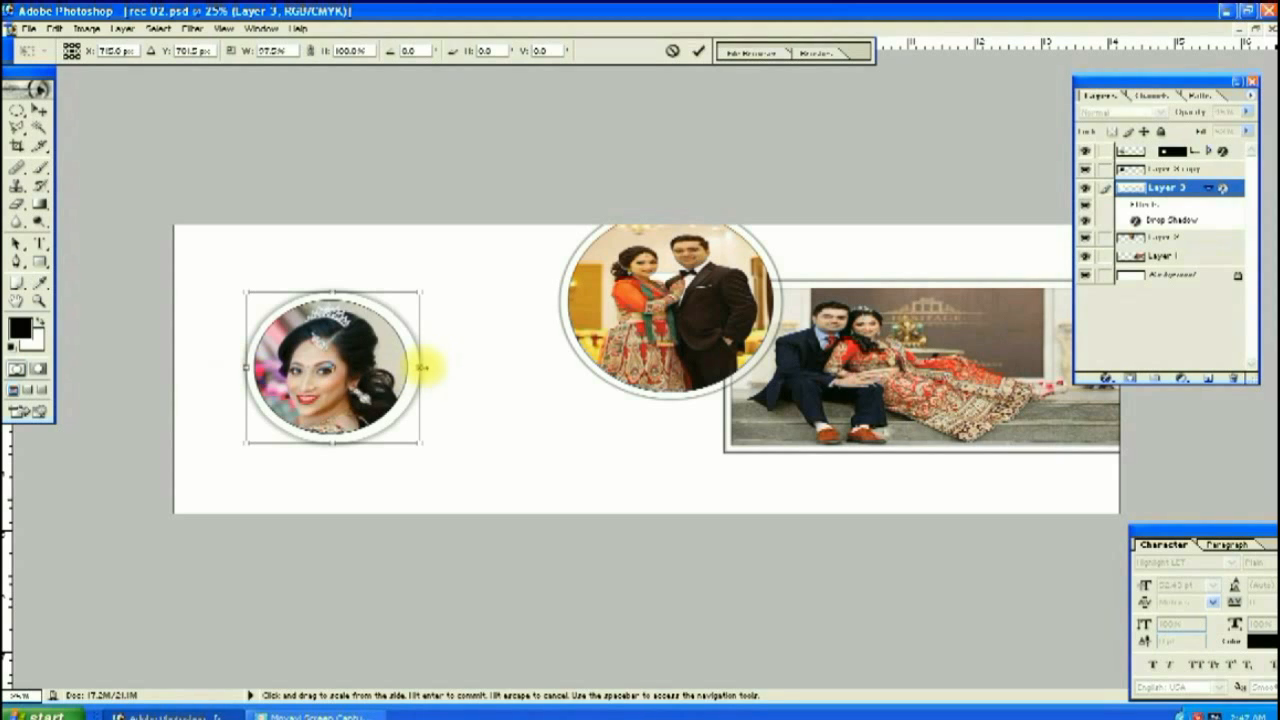
pyautogui.doubleClick(372, 380)
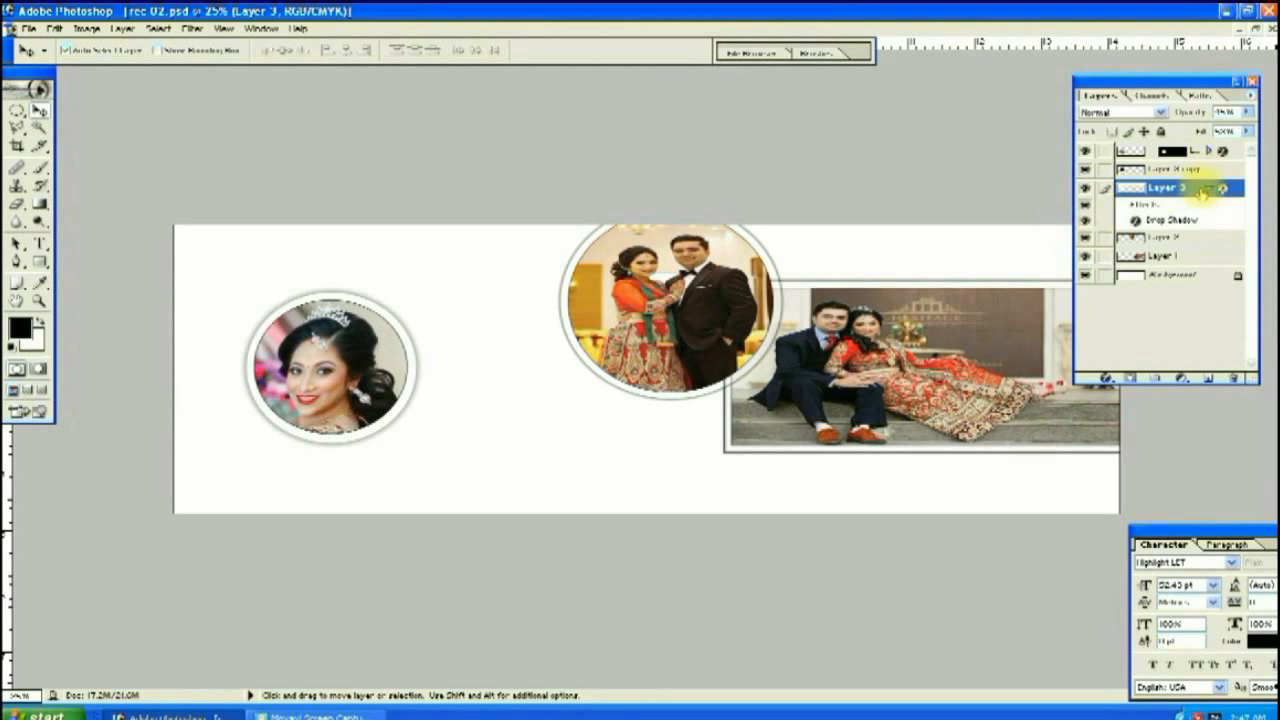
# Hide the background and couple-photo layers, merge the visible bride portrait layers into one, and show the hidden layers again
pyautogui.click(1206, 188)
pyautogui.click(1085, 242)
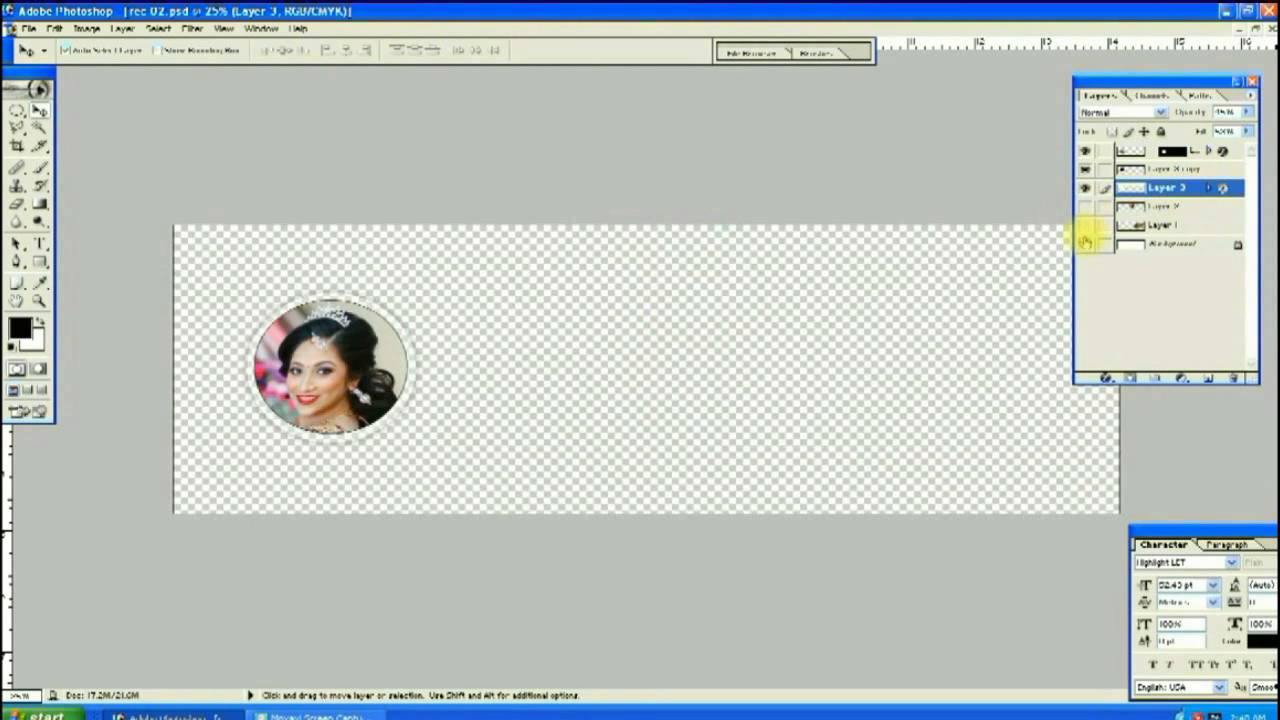
pyautogui.click(120, 30)
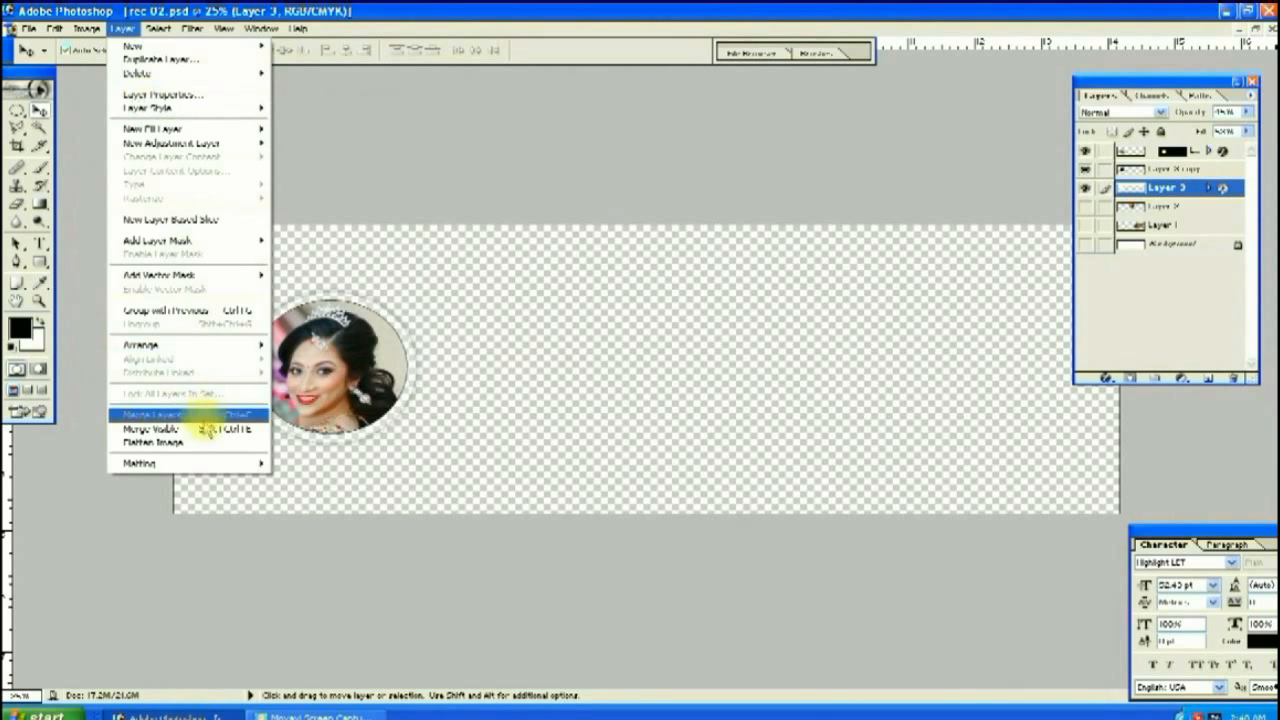
pyautogui.click(205, 428)
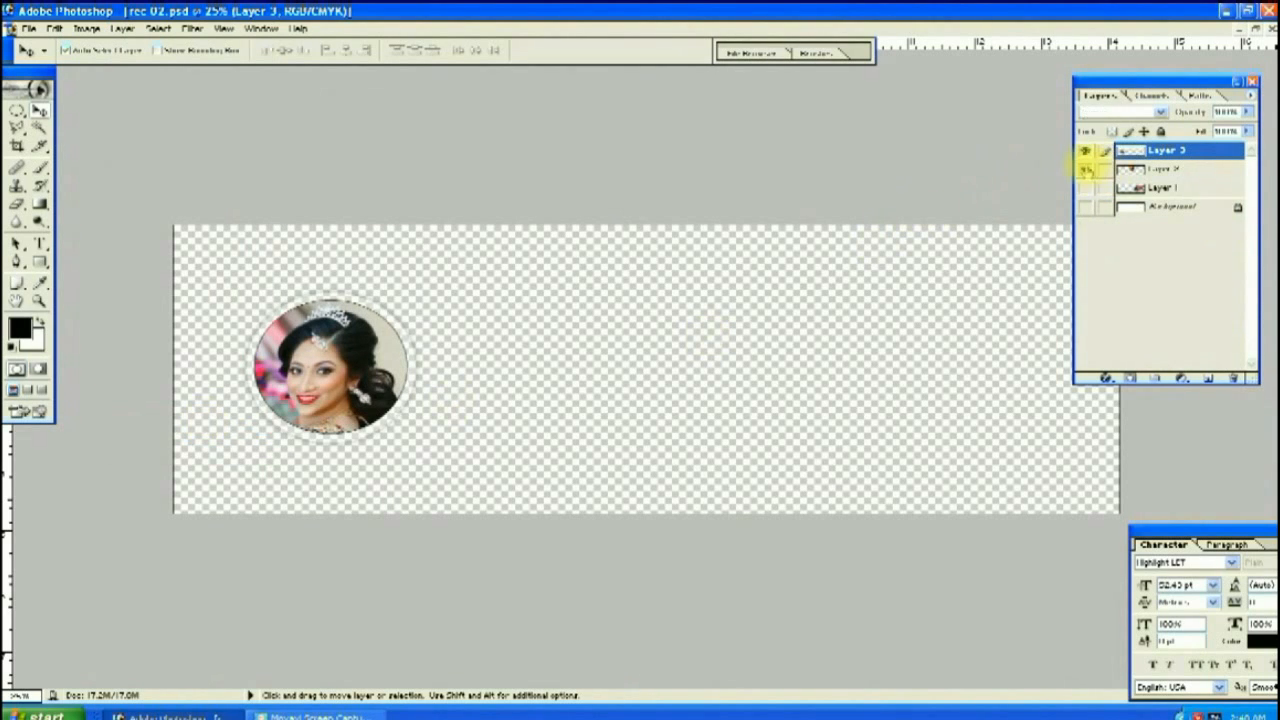
pyautogui.click(1085, 207)
# Move the merged bride portrait over the lower edge of the circular couple photo and scale it down
pyautogui.moveTo(344, 370); pyautogui.dragTo(694, 418)
pyautogui.hotkey('ctrl', 't')
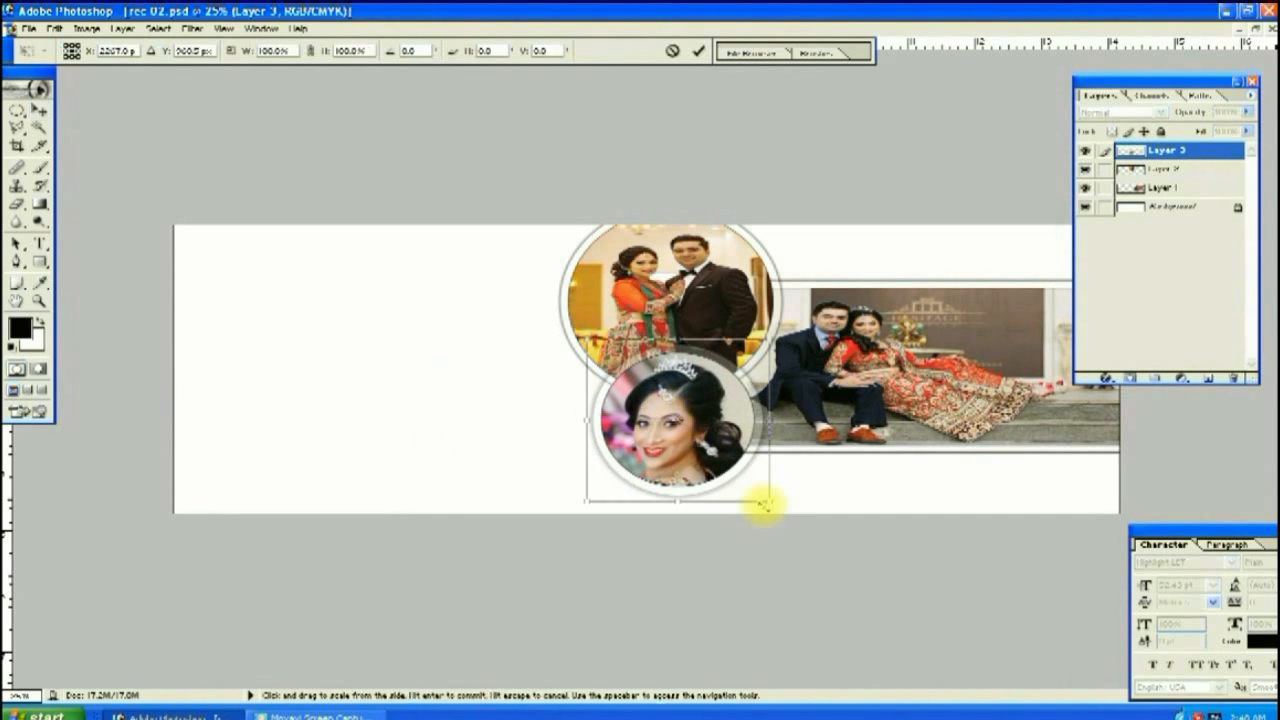
pyautogui.moveTo(763, 502); pyautogui.dragTo(746, 469)
pyautogui.moveTo(692, 427); pyautogui.dragTo(700, 450)
pyautogui.press('Return')
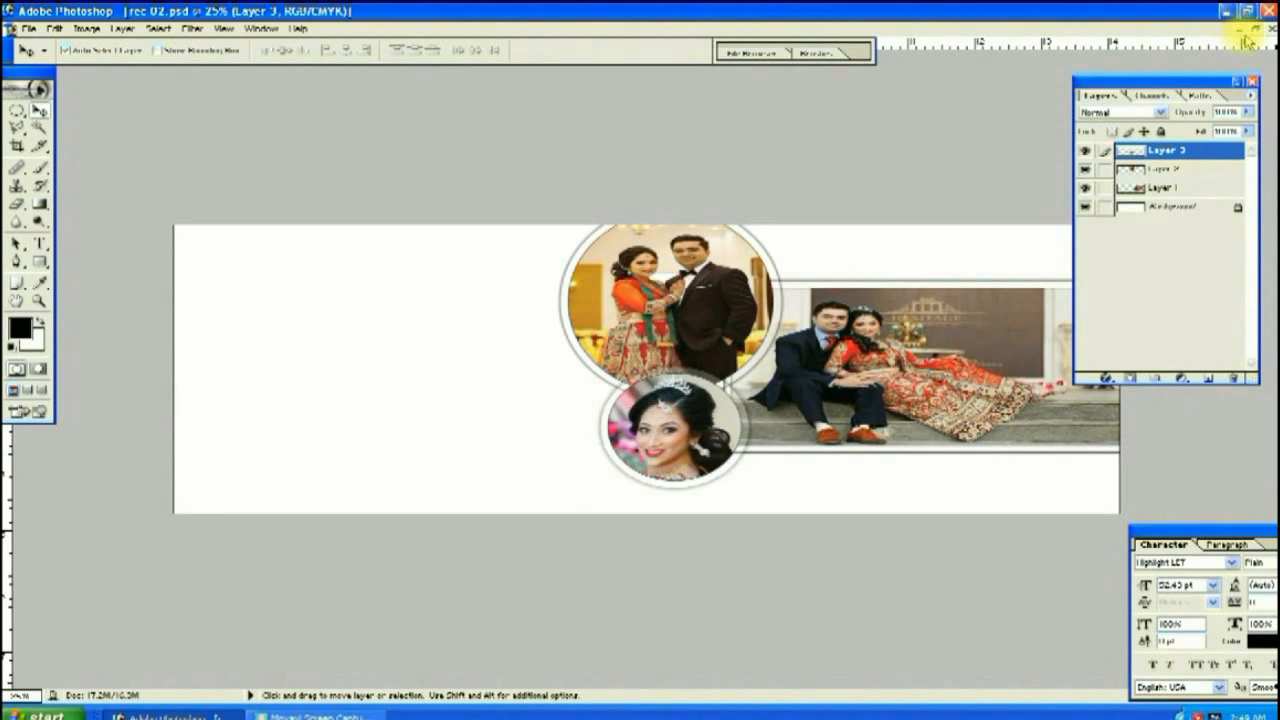
# Restore the album page to a floating window, then slightly enlarge and reposition the bride portrait below the circular couple photo
pyautogui.click(1252, 38)
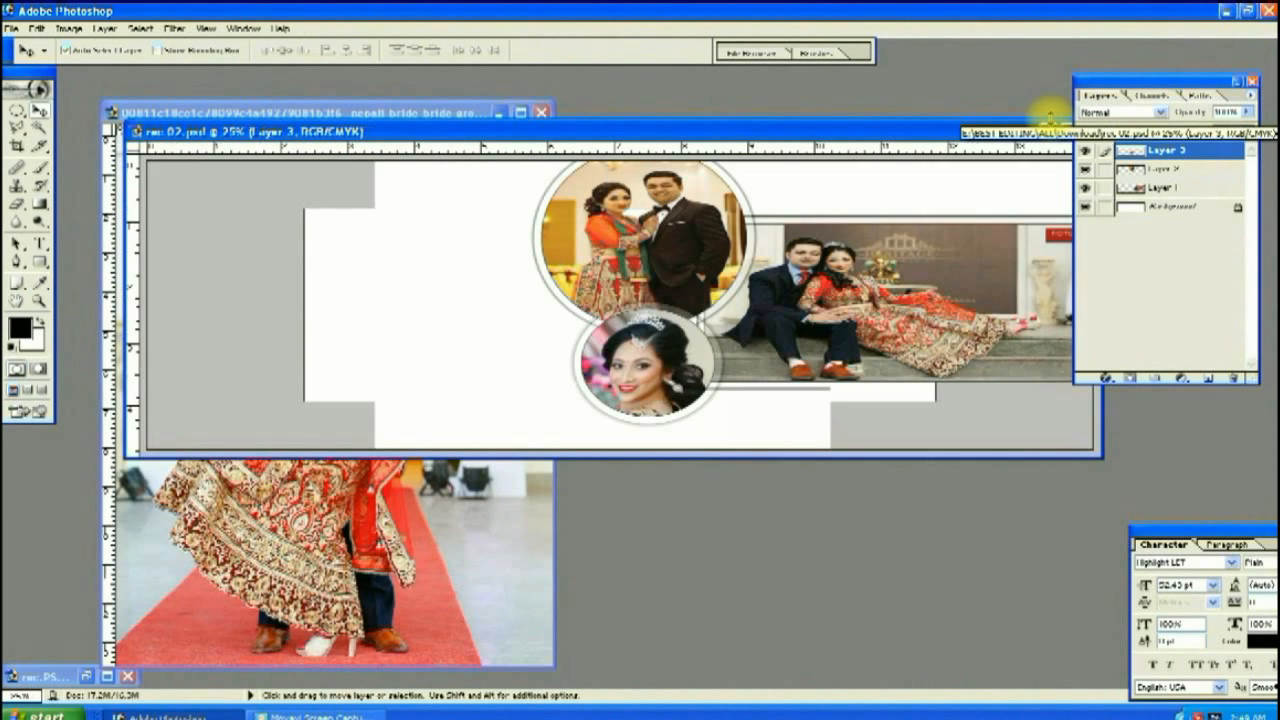
pyautogui.hotkey('ctrl', 't')
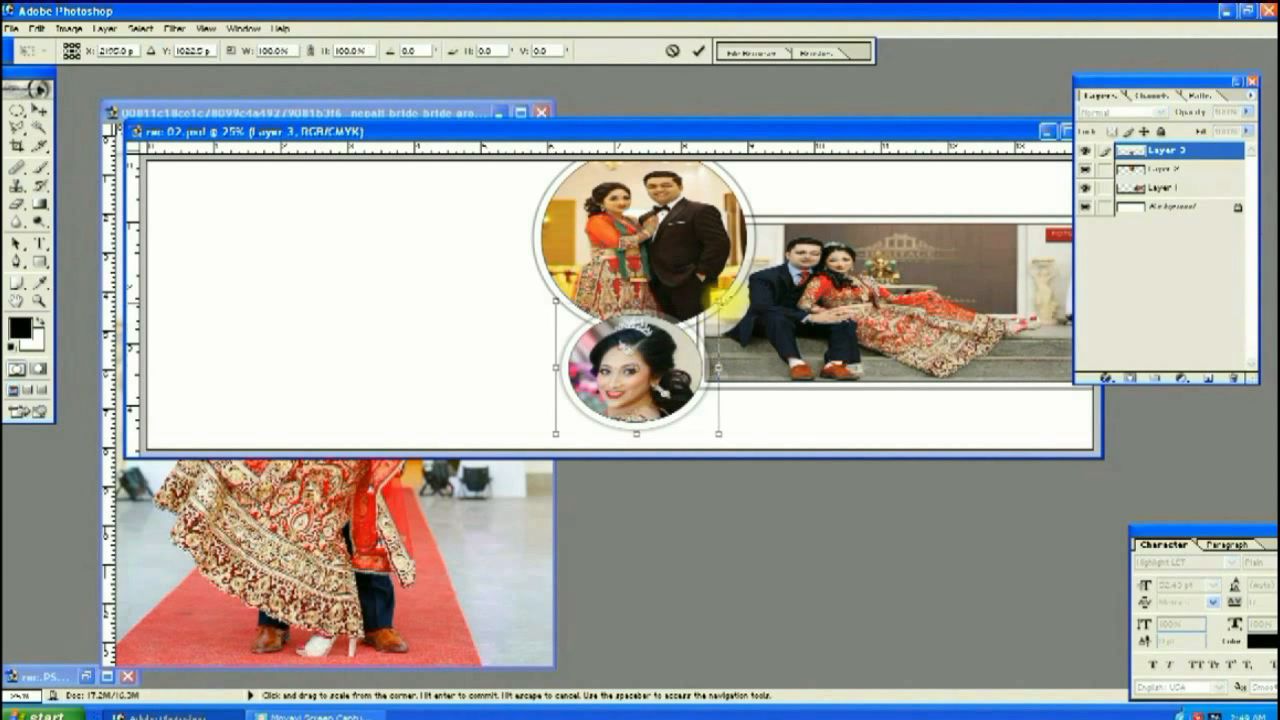
pyautogui.moveTo(719, 303); pyautogui.dragTo(729, 298)
pyautogui.moveTo(688, 380); pyautogui.dragTo(703, 380)
pyautogui.press('Return')
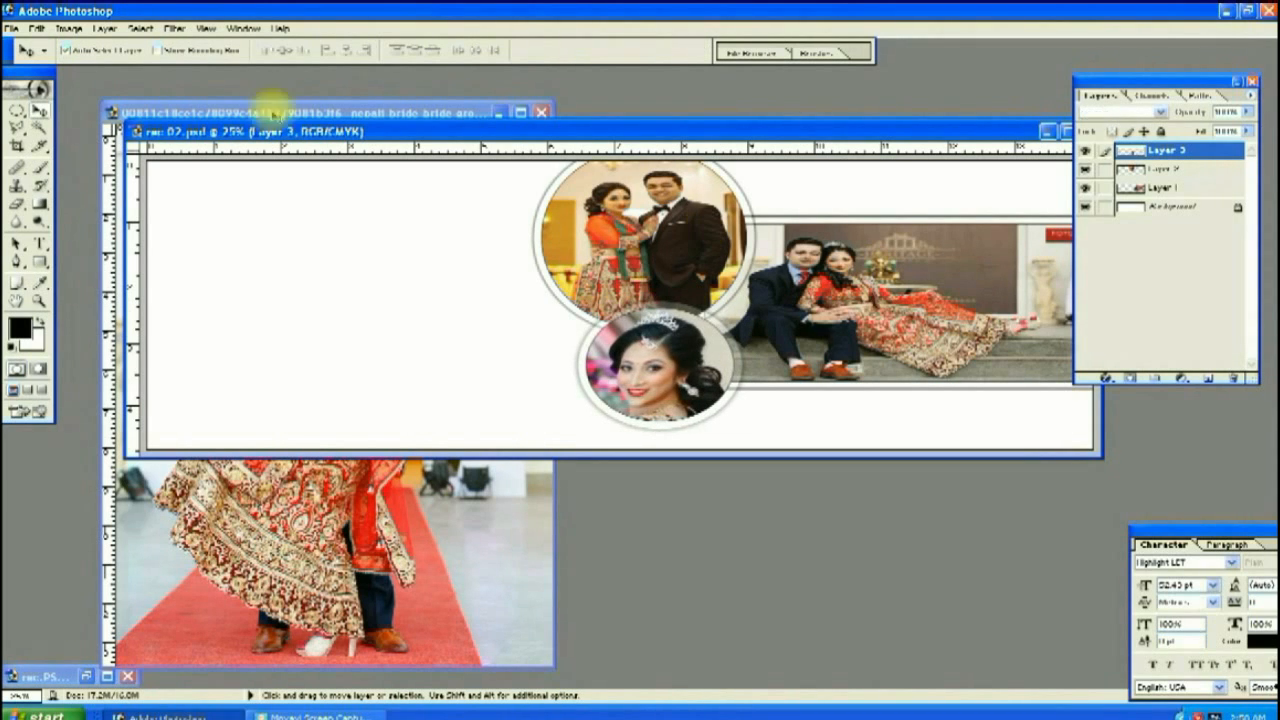
# Shift the bride portrait slightly to the right beneath the circular couple photo
pyautogui.click(660, 257)
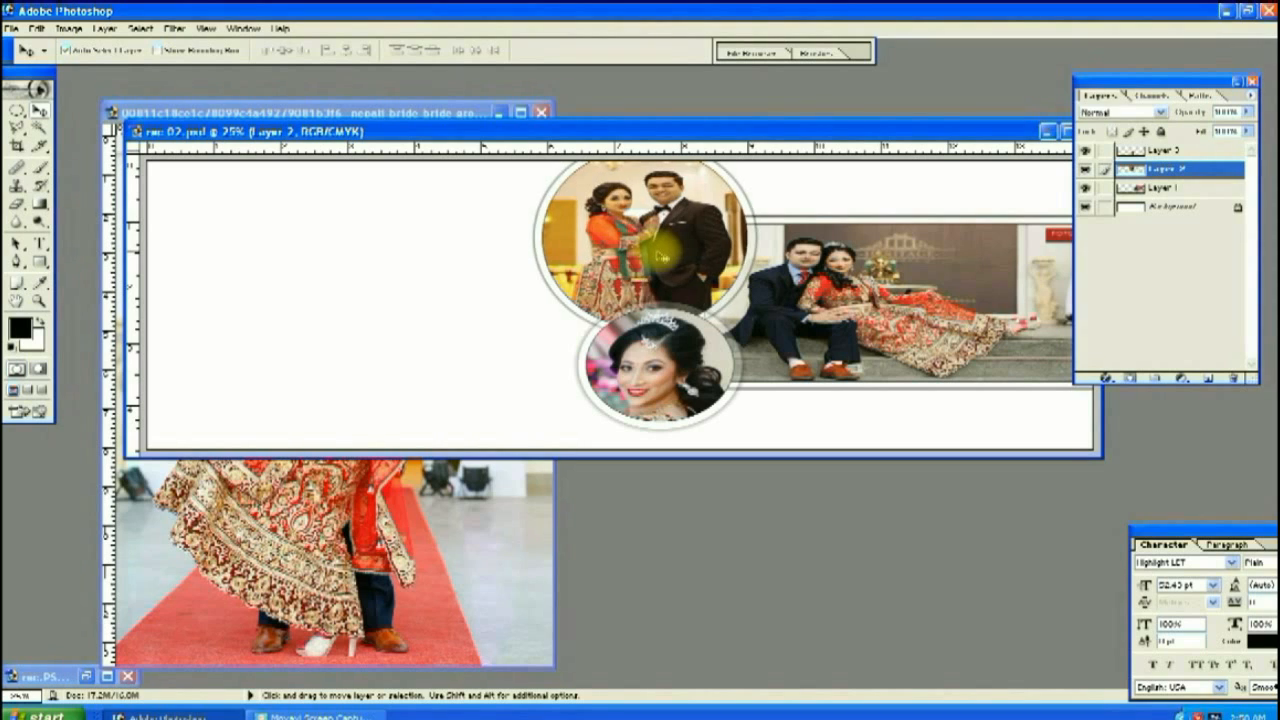
pyautogui.moveTo(634, 365); pyautogui.dragTo(657, 373)
pyautogui.click(666, 287)
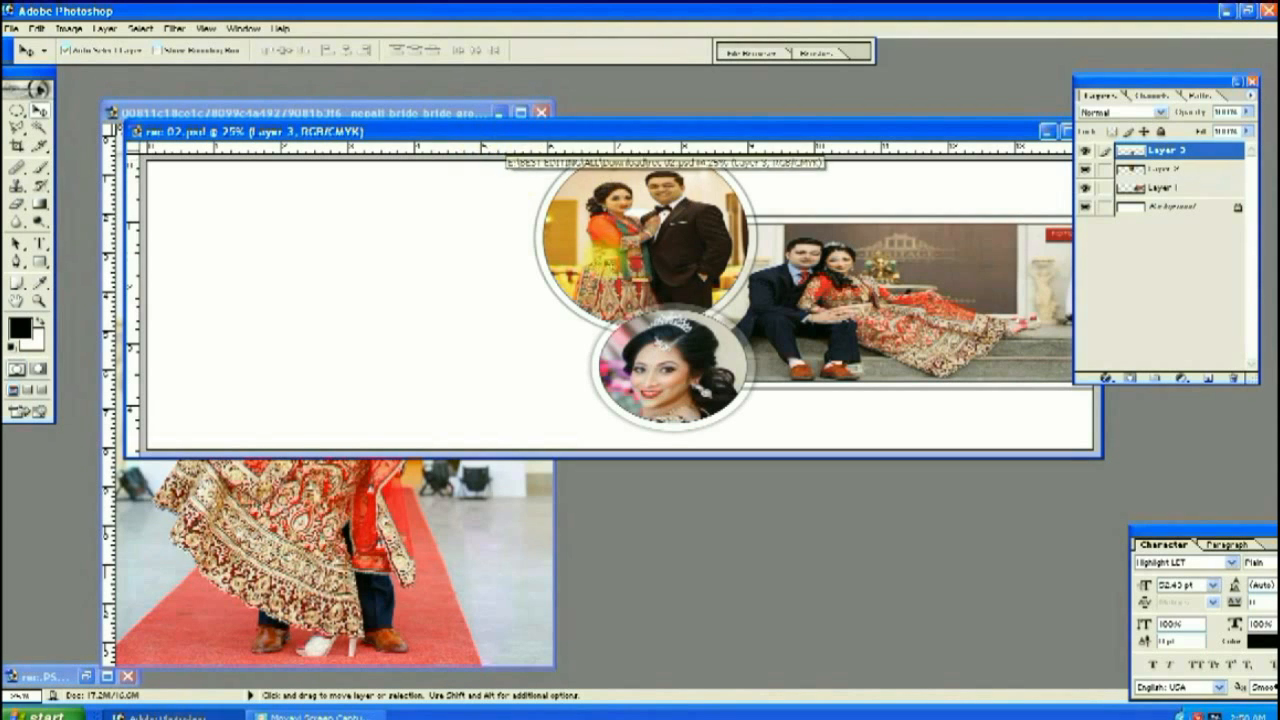
# Draw a large elliptical selection on a new layer in the page's empty half and copy the whole red-carpet couple photo
pyautogui.click(541, 345)
pyautogui.click(17, 110)
pyautogui.click(1209, 379)
pyautogui.moveTo(234, 203); pyautogui.dragTo(502, 410)
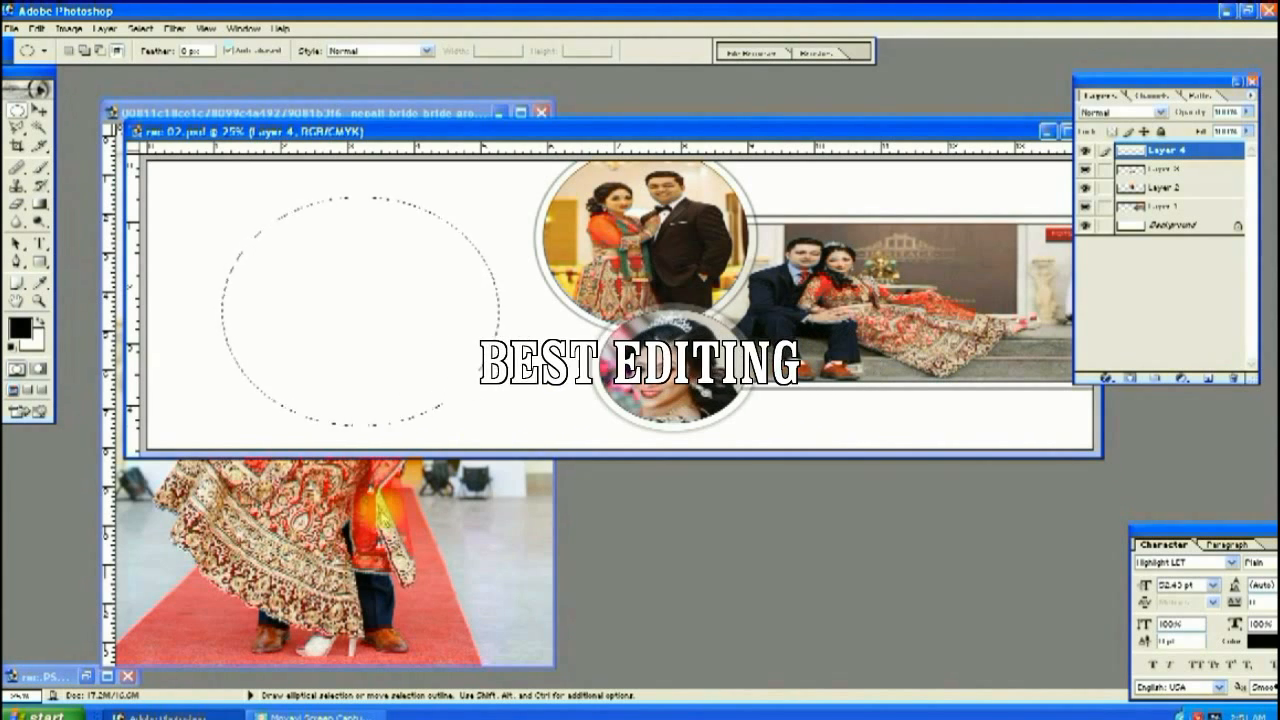
pyautogui.click(381, 515)
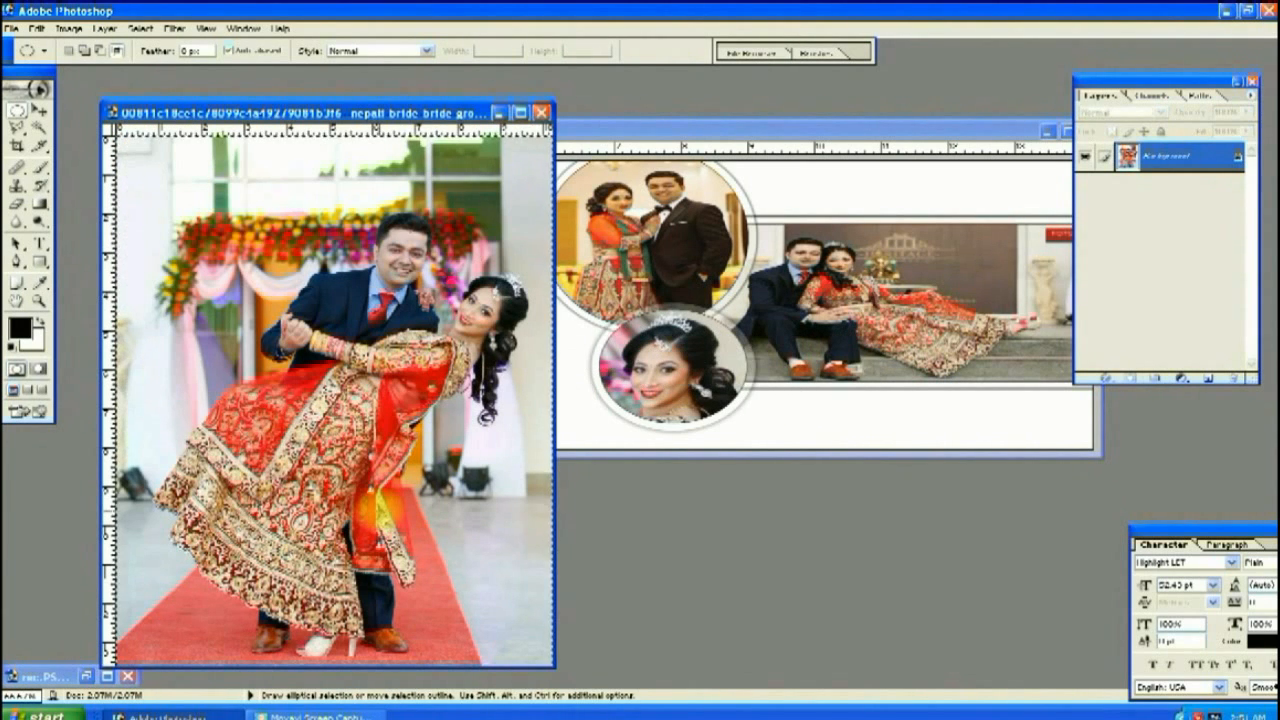
pyautogui.click(572, 345)
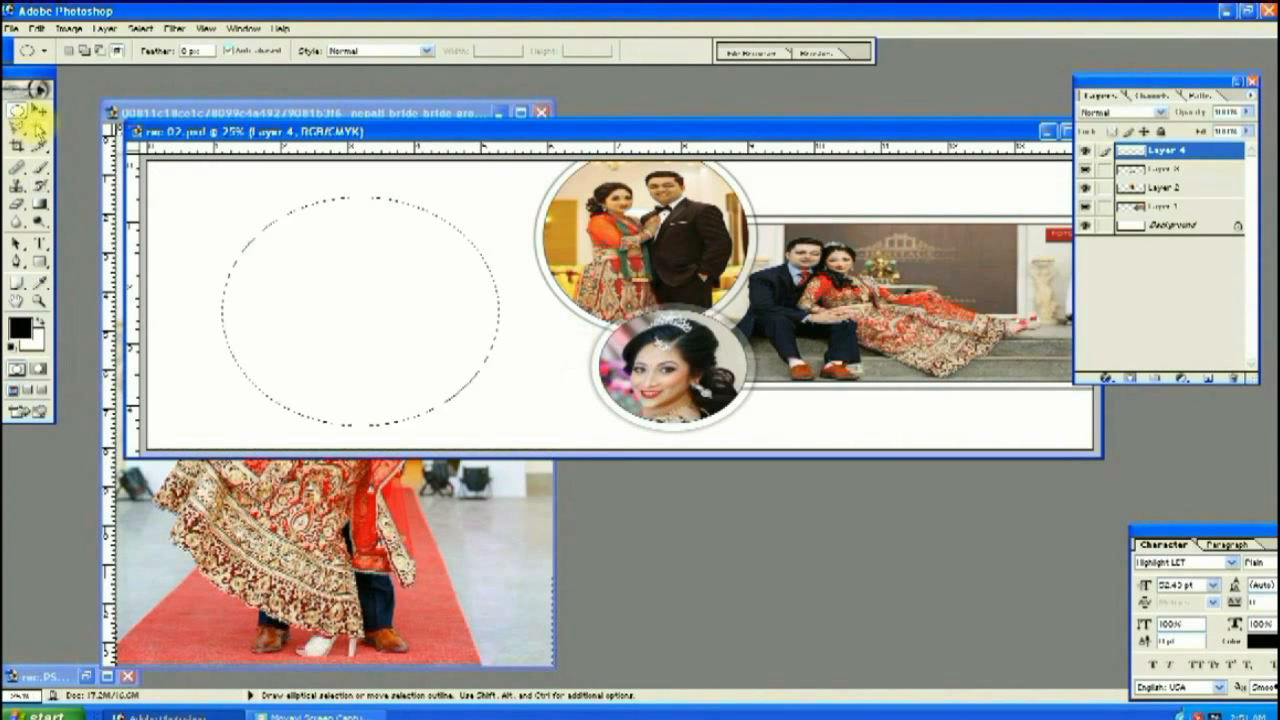
# Fill the ellipse with black, duplicate its layer, and paste the copied couple photo into the duplicate's elliptical area
pyautogui.hotkey('alt', 'BackSpace')
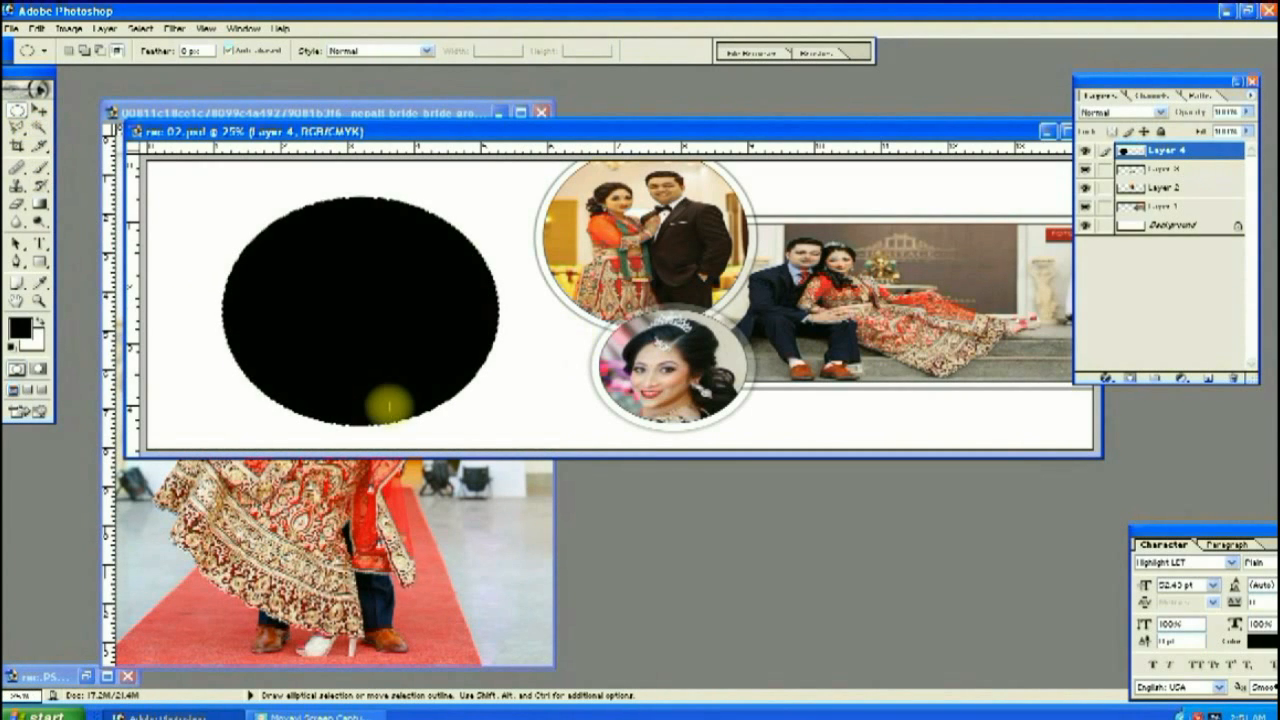
pyautogui.hotkey('ctrl', 'j')
pyautogui.click(38, 127)
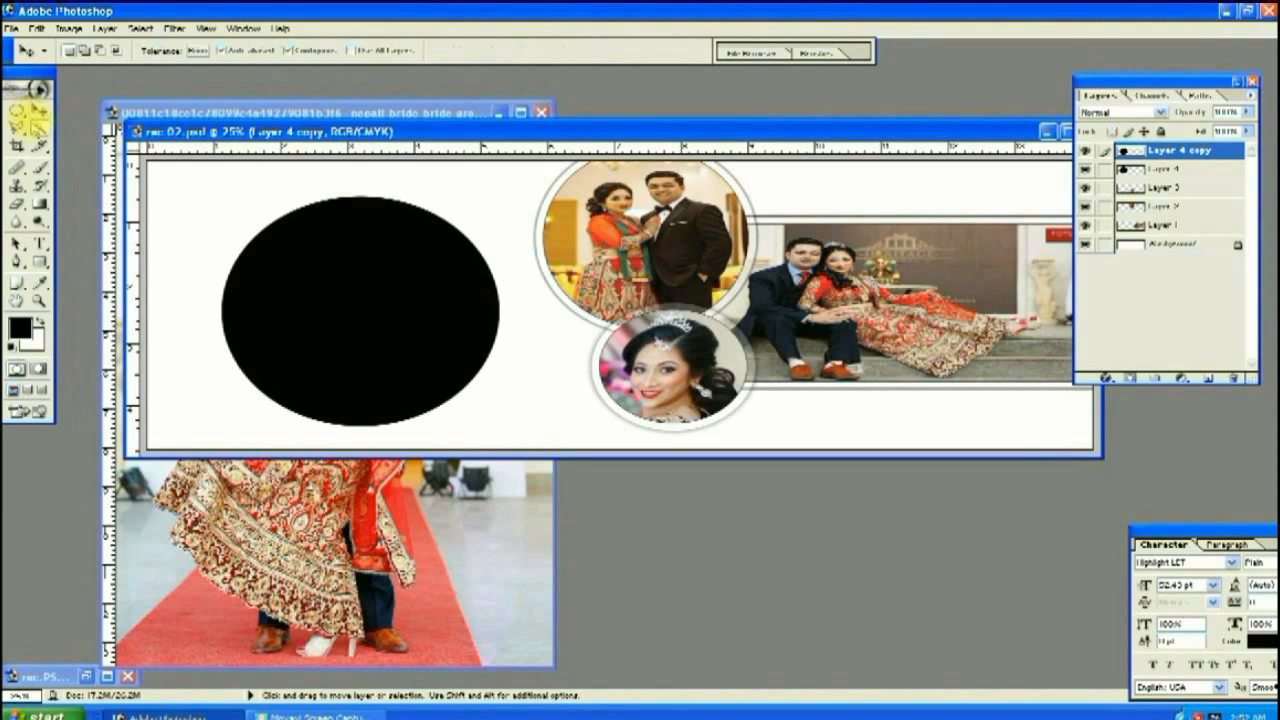
pyautogui.click(326, 280)
pyautogui.hotkey('ctrl', 'shift', 'v')
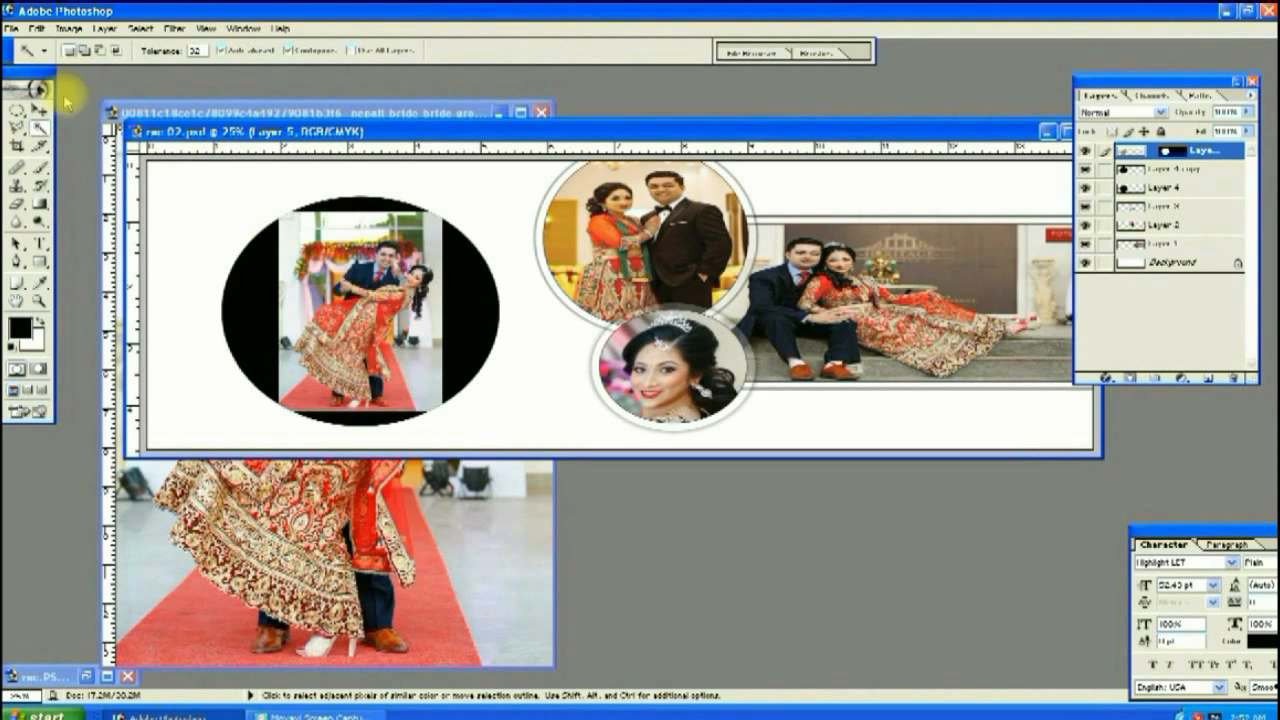
# Enlarge and reposition the pasted photo so it fills the ellipse with both faces of the couple inside it
pyautogui.click(38, 108)
pyautogui.hotkey('ctrl', 't')
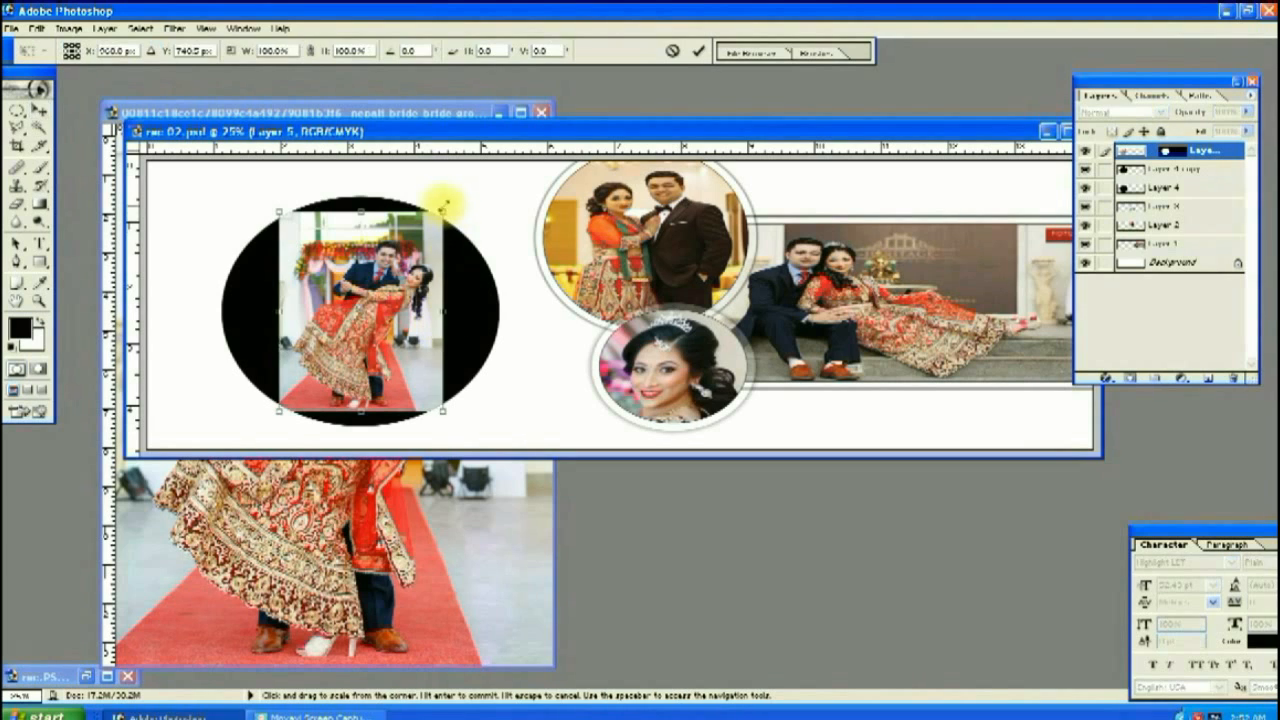
pyautogui.hotkey('ctrl', '-')
pyautogui.moveTo(393, 375); pyautogui.dragTo(317, 410)
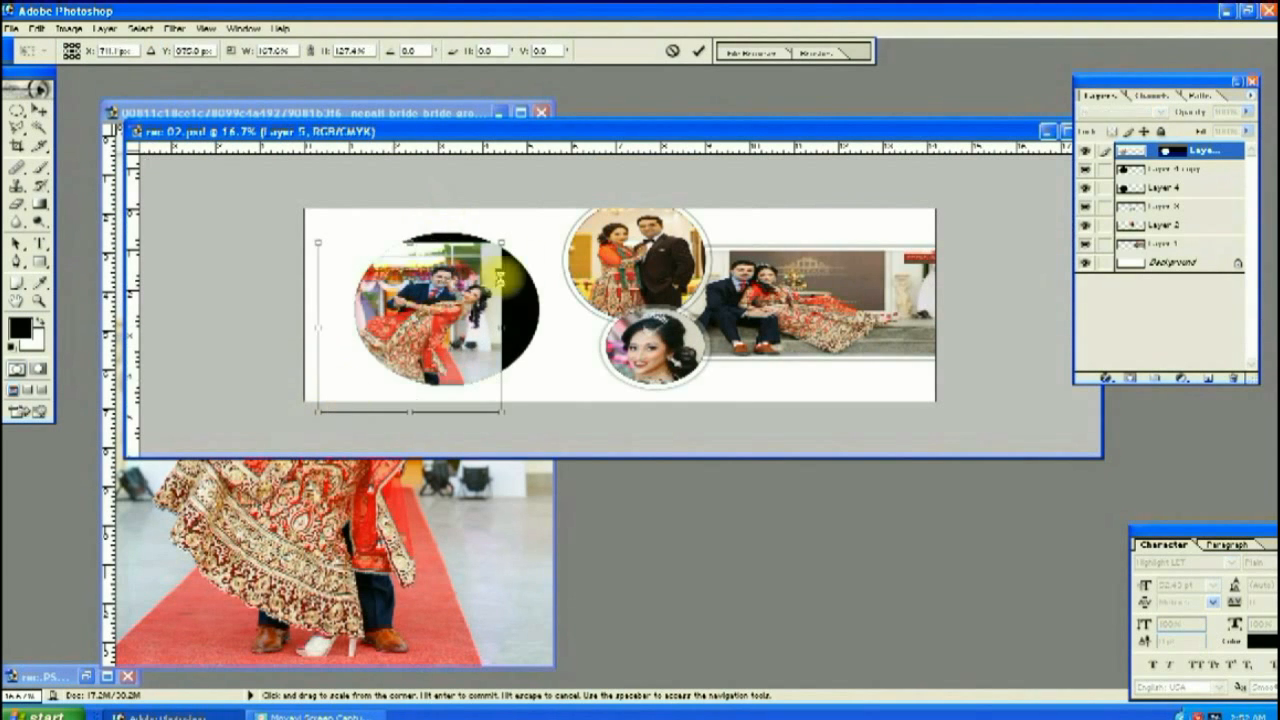
pyautogui.moveTo(500, 237); pyautogui.dragTo(566, 193)
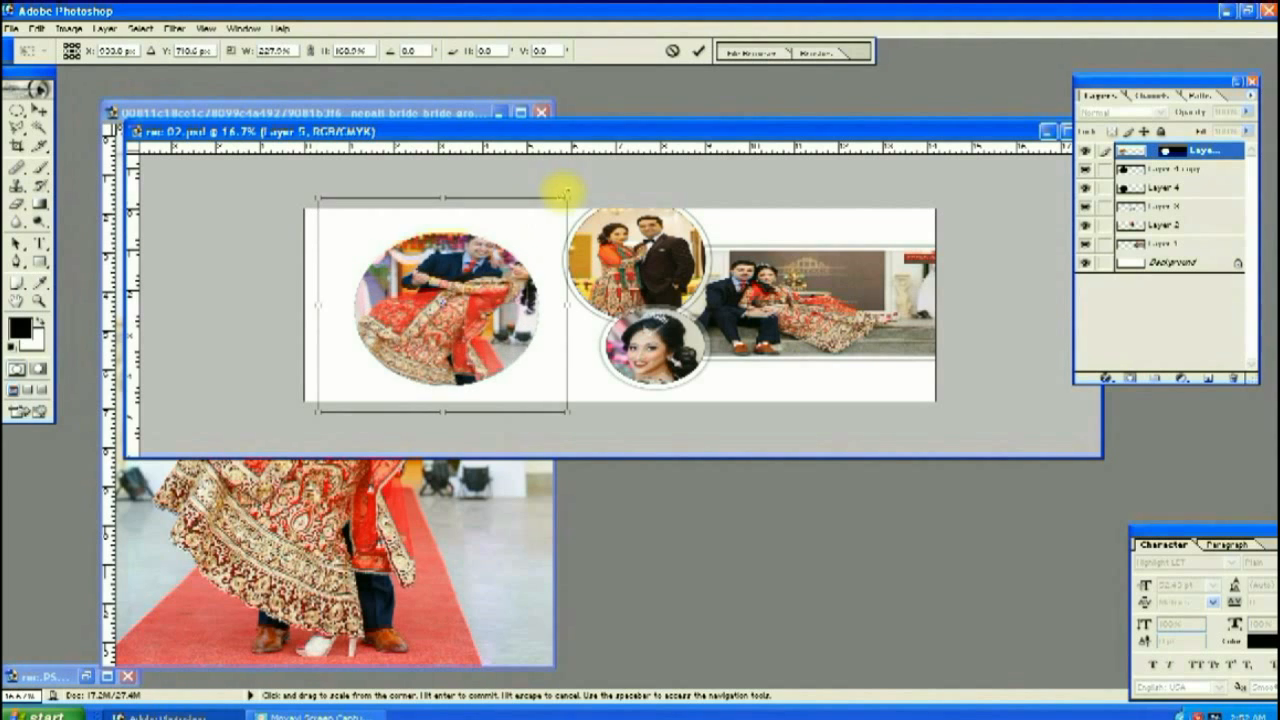
pyautogui.moveTo(490, 318); pyautogui.dragTo(469, 330)
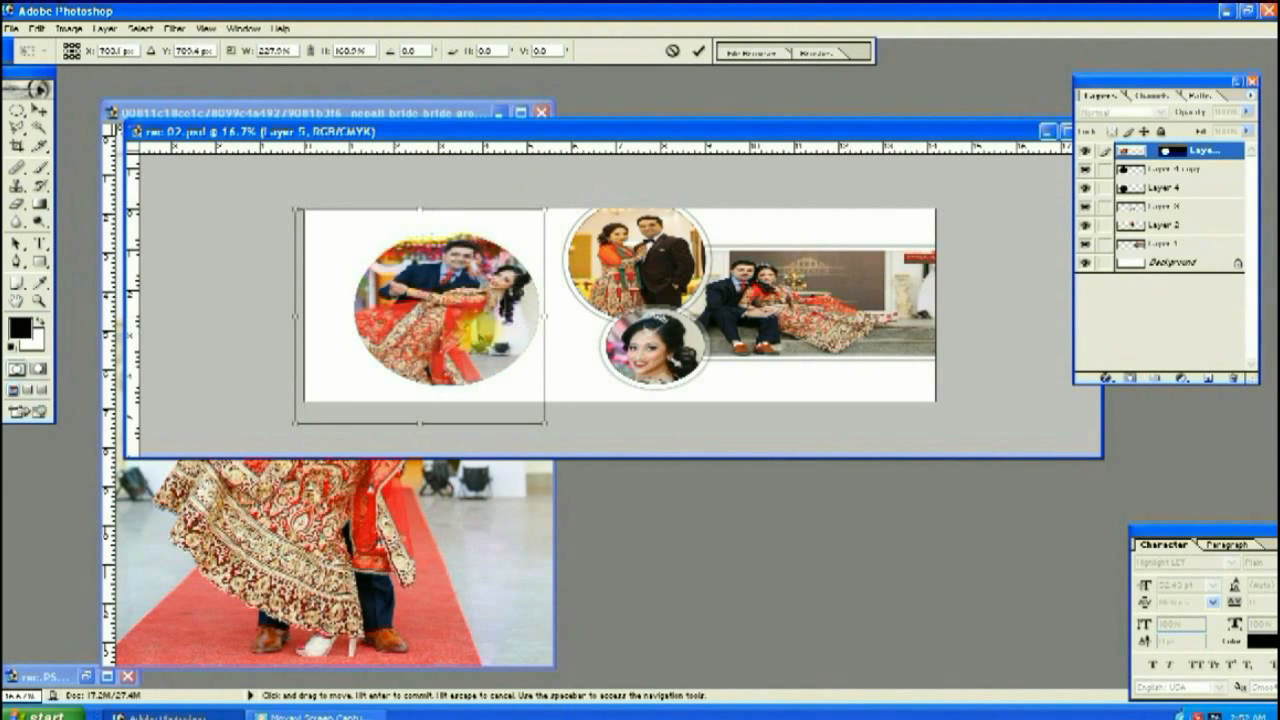
pyautogui.moveTo(540, 207)
pyautogui.mouseDown()
pyautogui.moveTo(580, 177)
pyautogui.moveTo(557, 200)
pyautogui.mouseUp()
pyautogui.moveTo(471, 319); pyautogui.dragTo(459, 328)
pyautogui.press('Return')
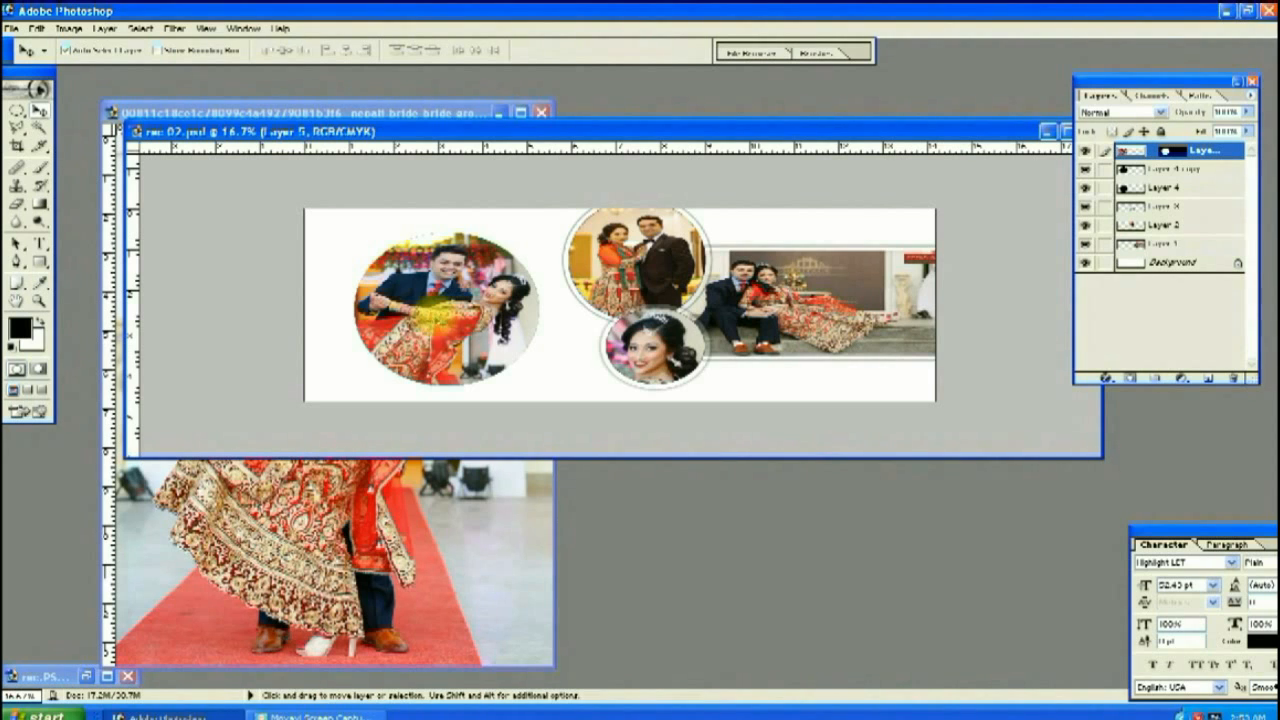
# Add a black outside stroke to the pasted elliptical couple photo
pyautogui.hotkey('ctrl', '+')
pyautogui.click(105, 28)
pyautogui.moveTo(145, 126)
pyautogui.click(320, 262)
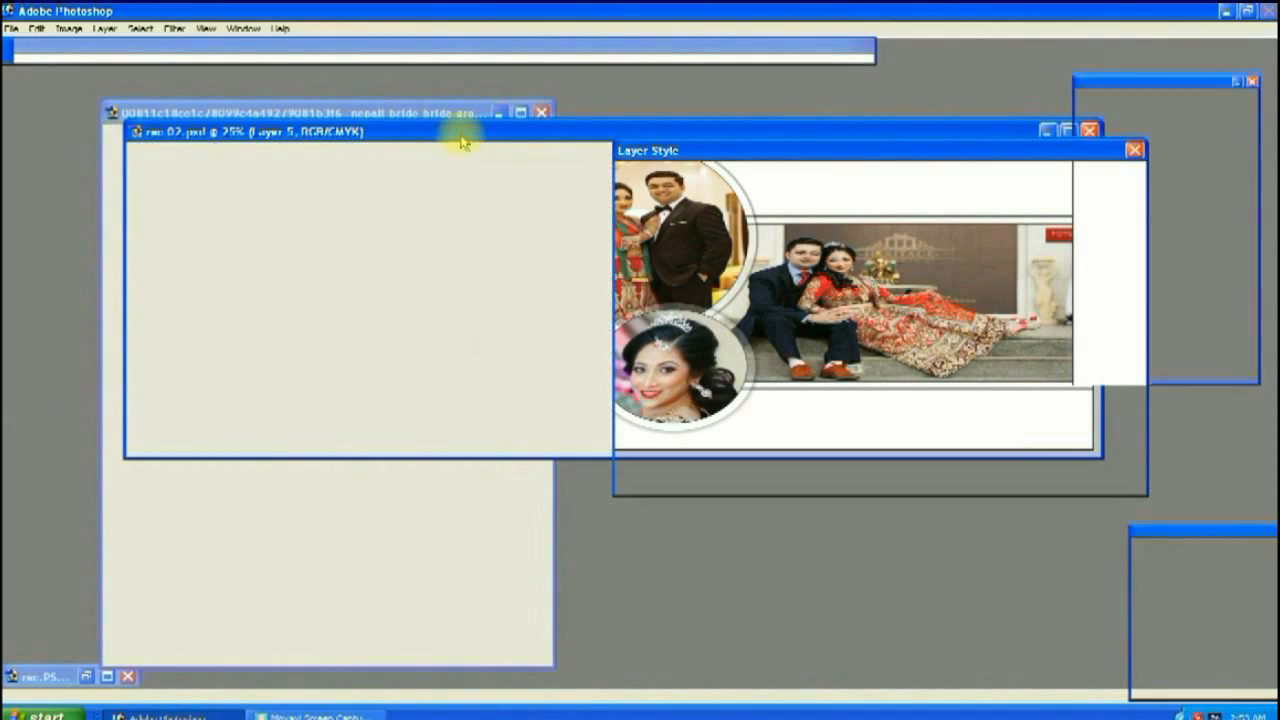
pyautogui.click(830, 298)
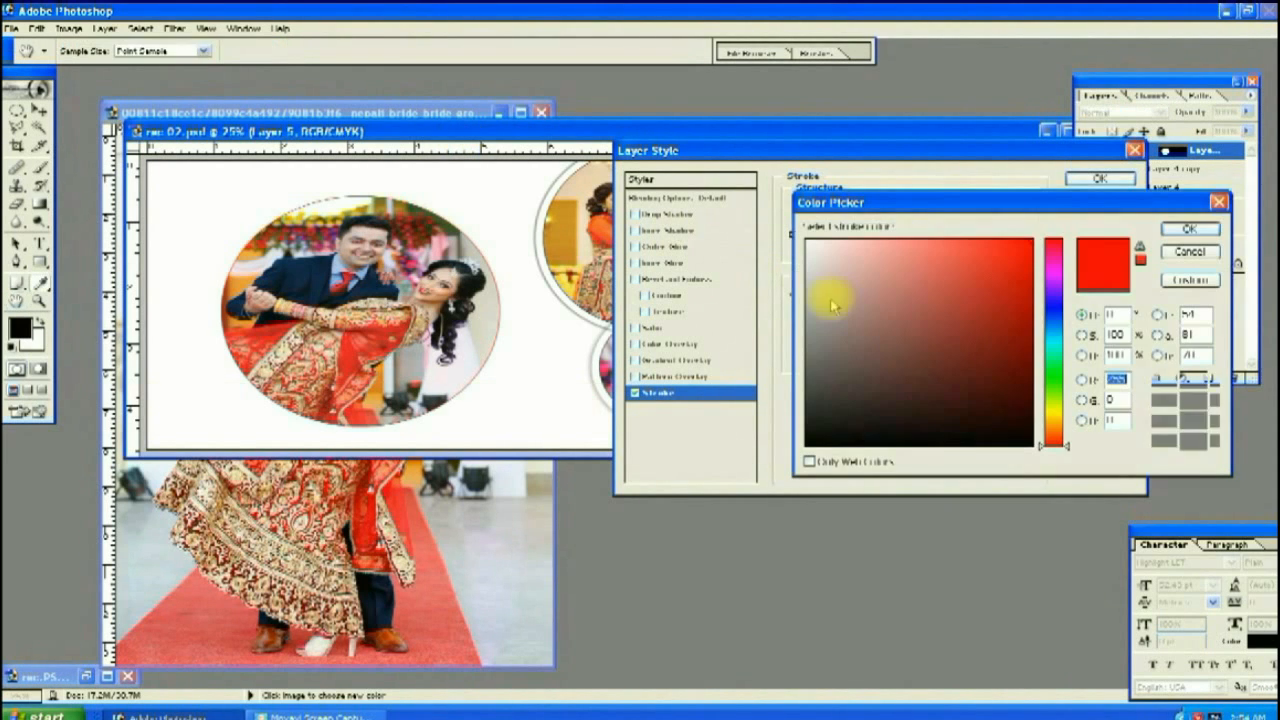
pyautogui.click(1010, 440)
pyautogui.click(1190, 232)
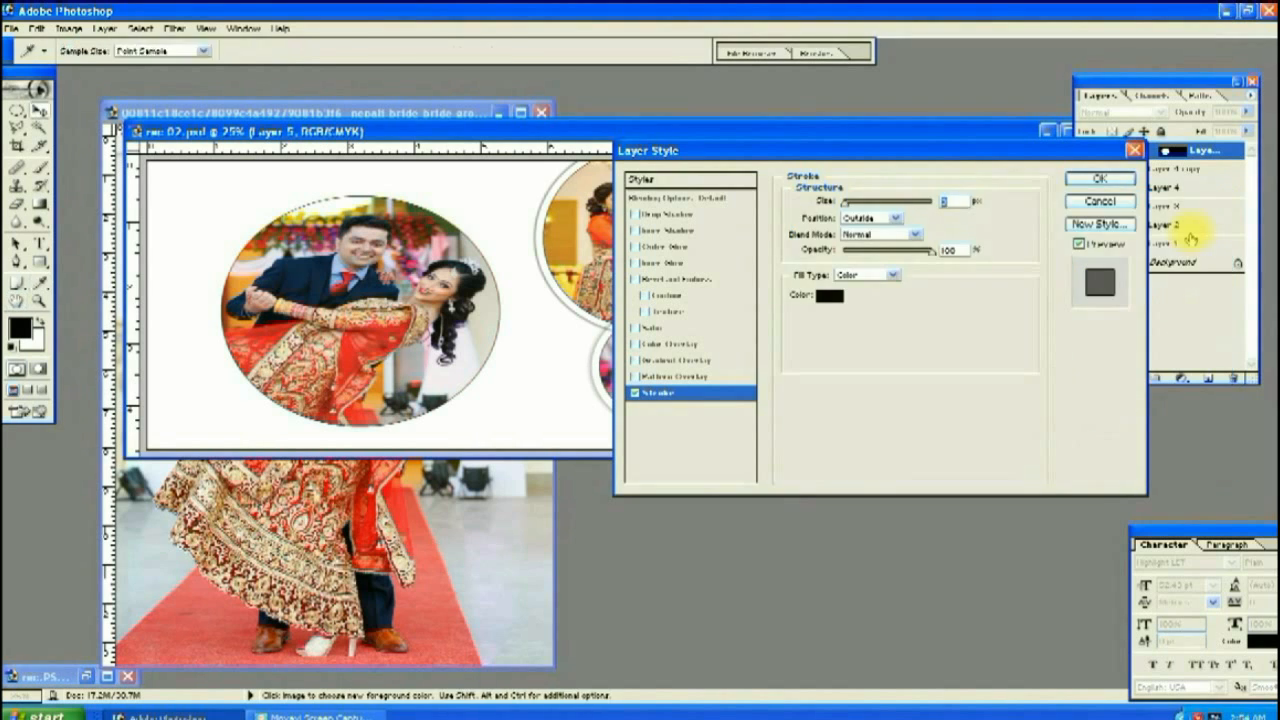
pyautogui.click(1100, 178)
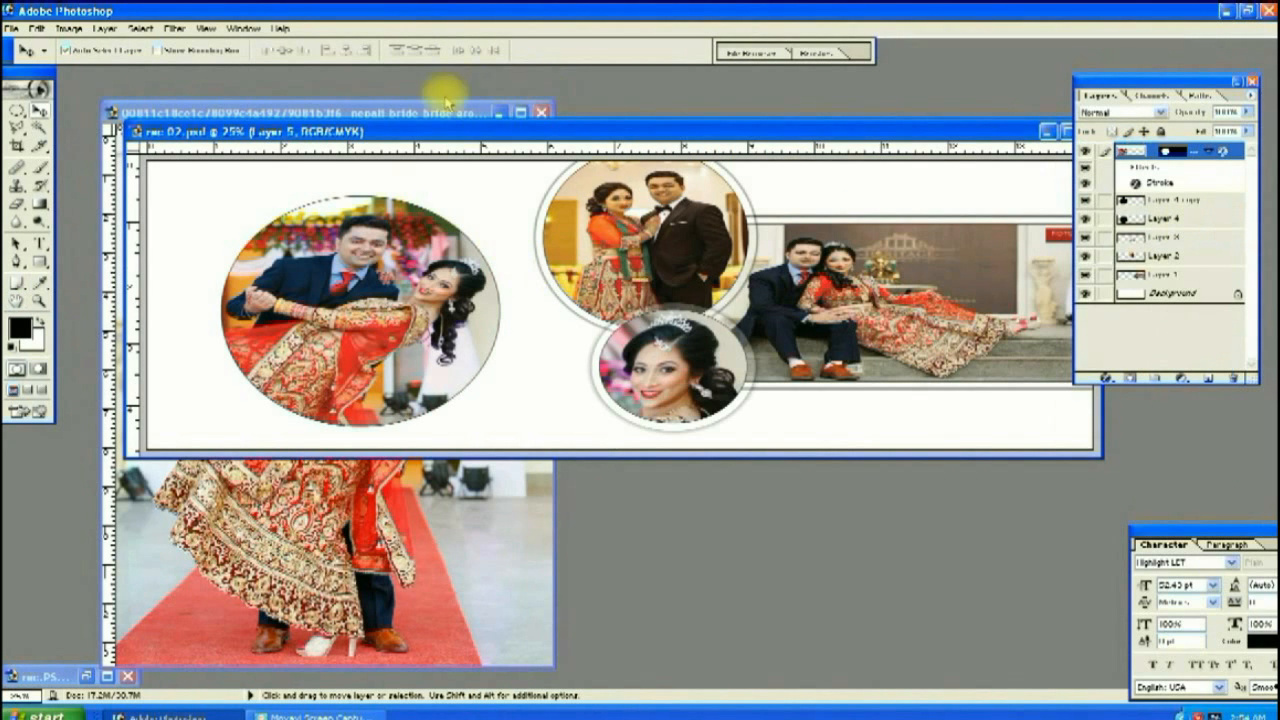
# Clear the source photo window from the workspace and collapse the effects list of the elliptical photo's layer
pyautogui.click(500, 112)
pyautogui.click(565, 132)
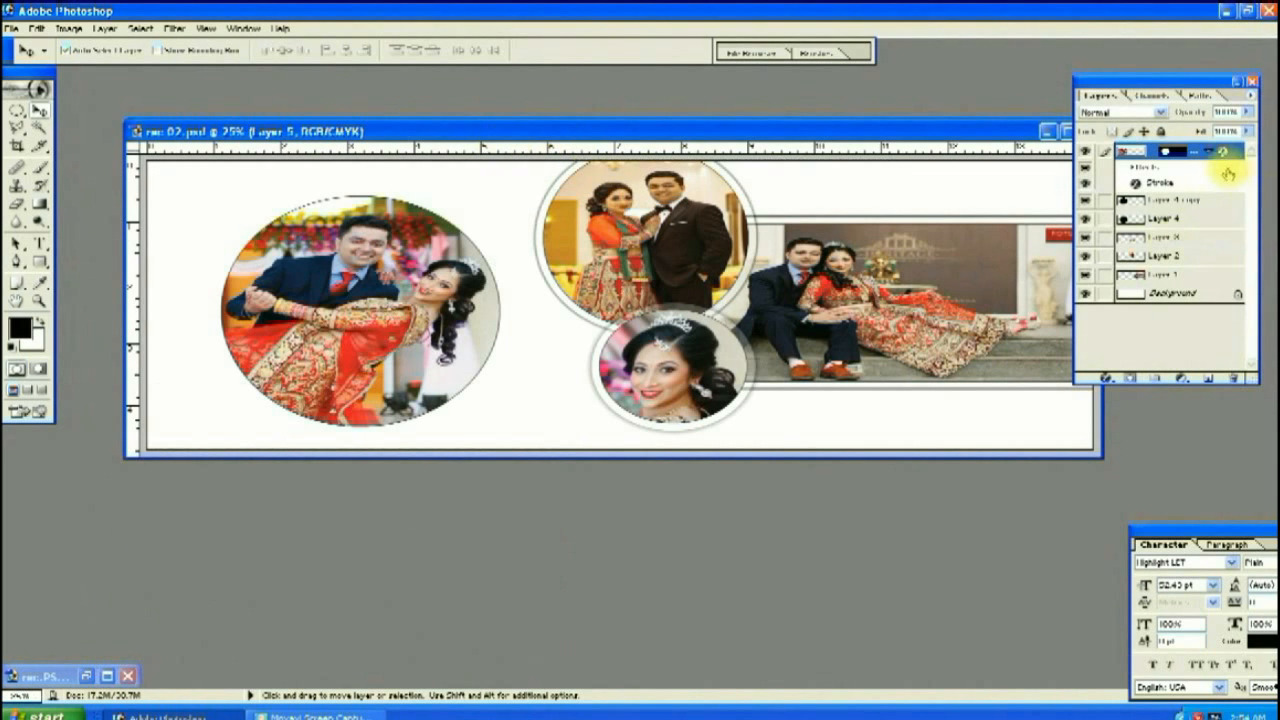
pyautogui.click(1208, 153)
# Scale the lower black ellipse, Layer 4, to about 105.6% width and 106% height, forming an even ring around the photo
pyautogui.click(1170, 188)
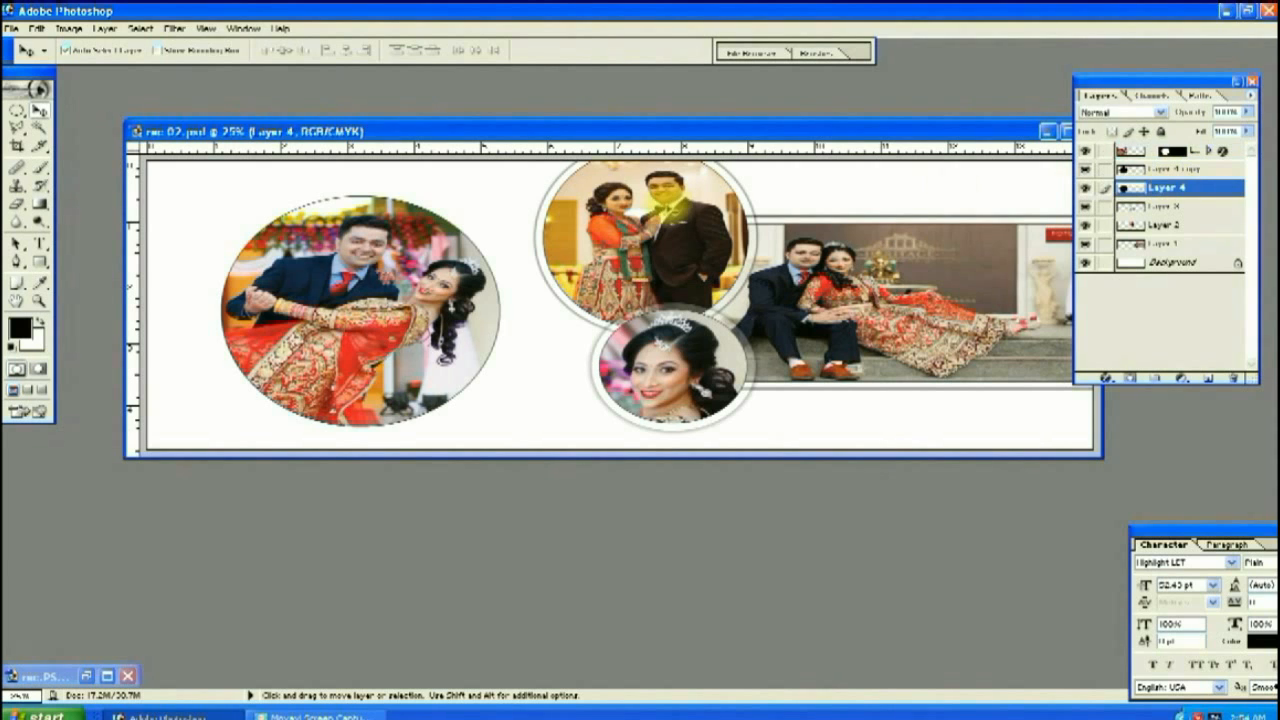
pyautogui.hotkey('ctrl', 't')
pyautogui.hotkey('ctrl', '+')
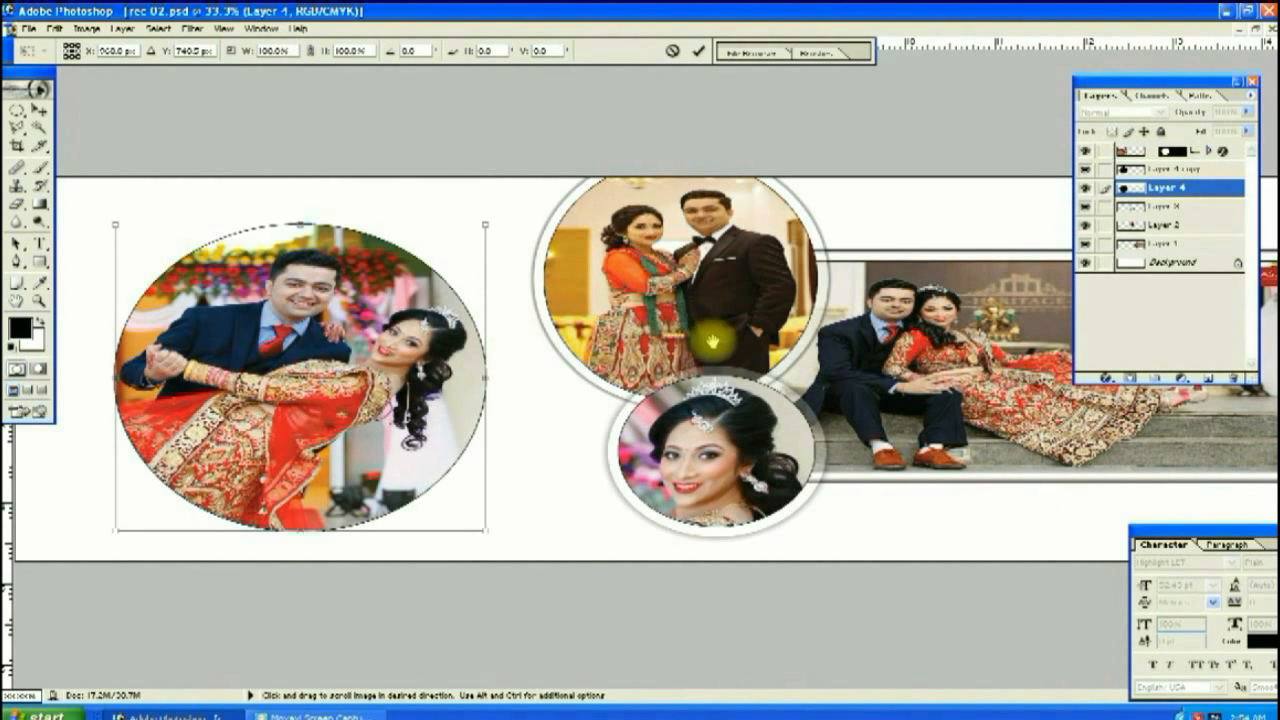
pyautogui.hotkey('ctrl', '+')
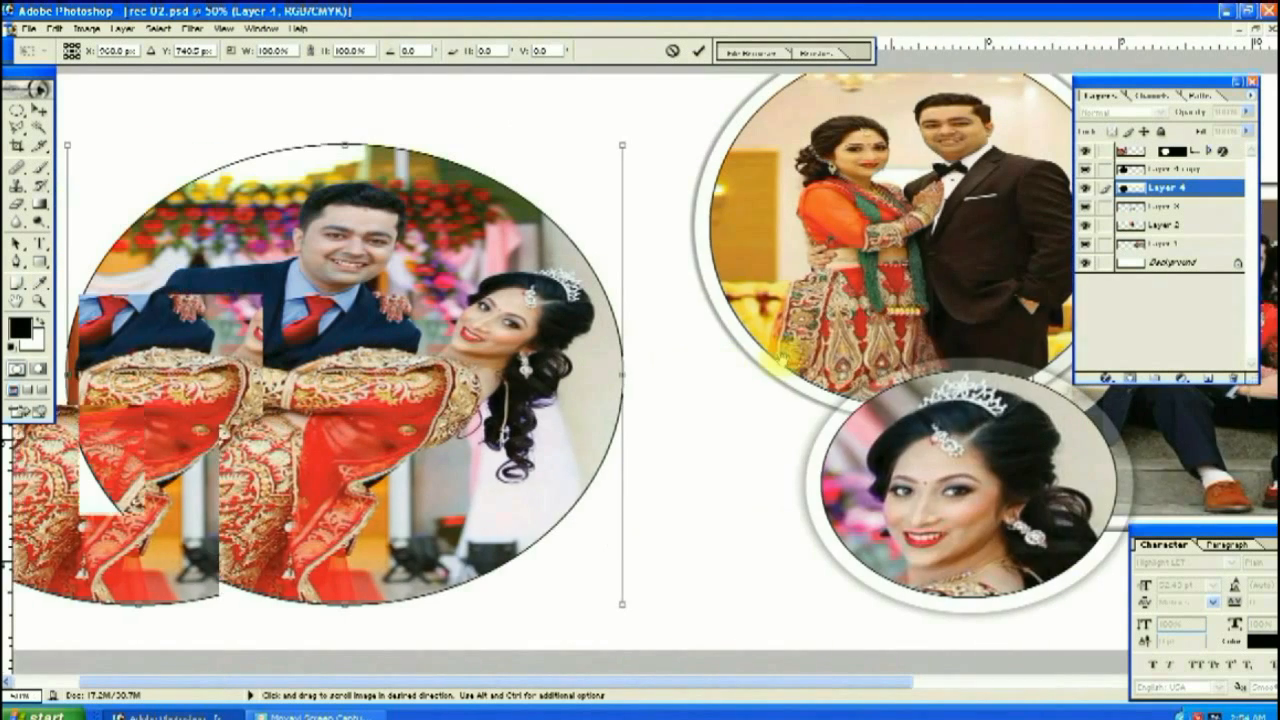
pyautogui.moveTo(718, 374); pyautogui.dragTo(729, 374)
pyautogui.moveTo(158, 365); pyautogui.dragTo(143, 376)
pyautogui.moveTo(444, 133); pyautogui.dragTo(441, 137)
pyautogui.moveTo(148, 371); pyautogui.dragTo(138, 371)
pyautogui.moveTo(437, 134); pyautogui.dragTo(437, 128)
pyautogui.moveTo(433, 603)
pyautogui.mouseDown()
pyautogui.moveTo(438, 612)
pyautogui.moveTo(417, 609)
pyautogui.moveTo(436, 627)
pyautogui.mouseUp()
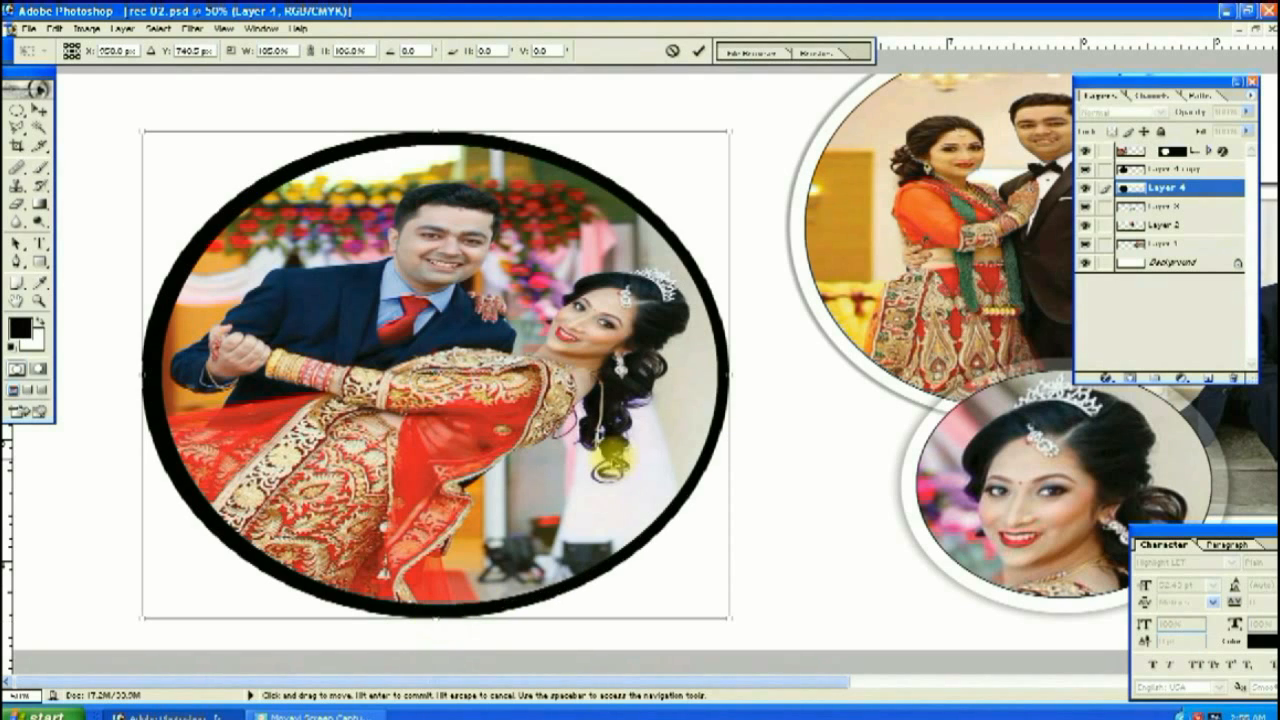
pyautogui.moveTo(143, 372); pyautogui.dragTo(148, 374)
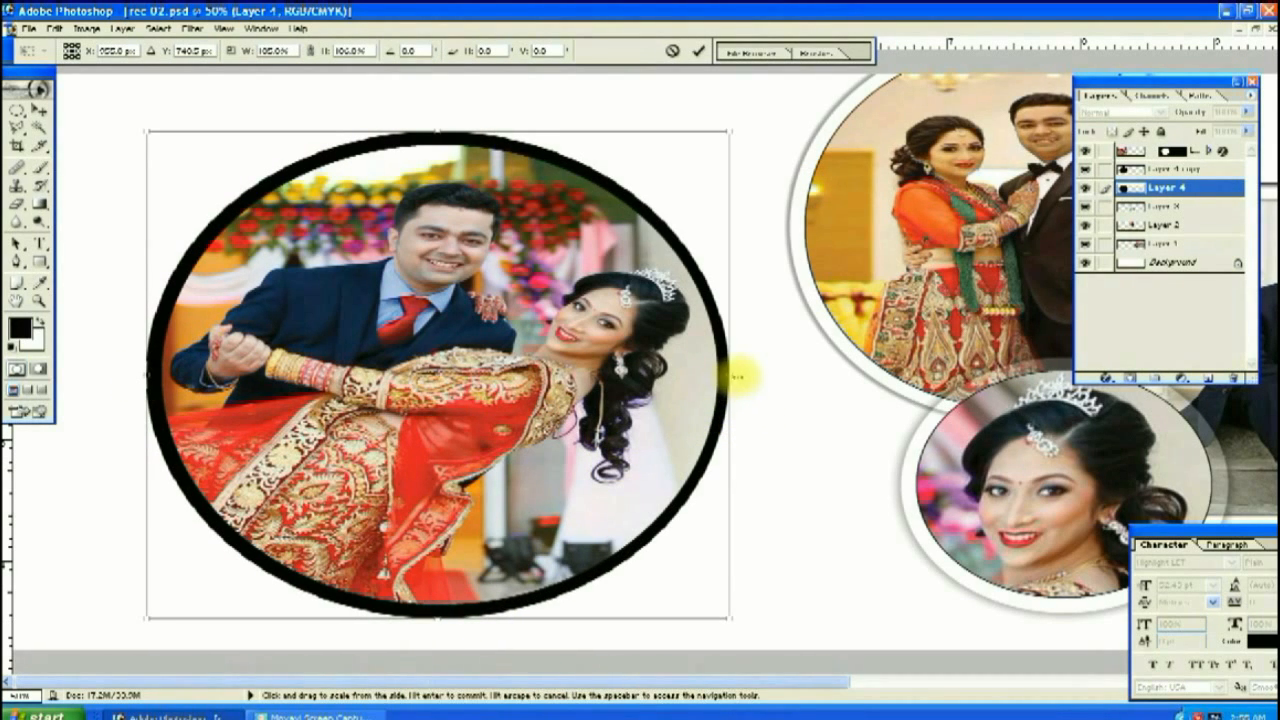
pyautogui.moveTo(735, 377); pyautogui.dragTo(738, 376)
pyautogui.hotkey('ctrl', '-')
pyautogui.hotkey('ctrl', '-')
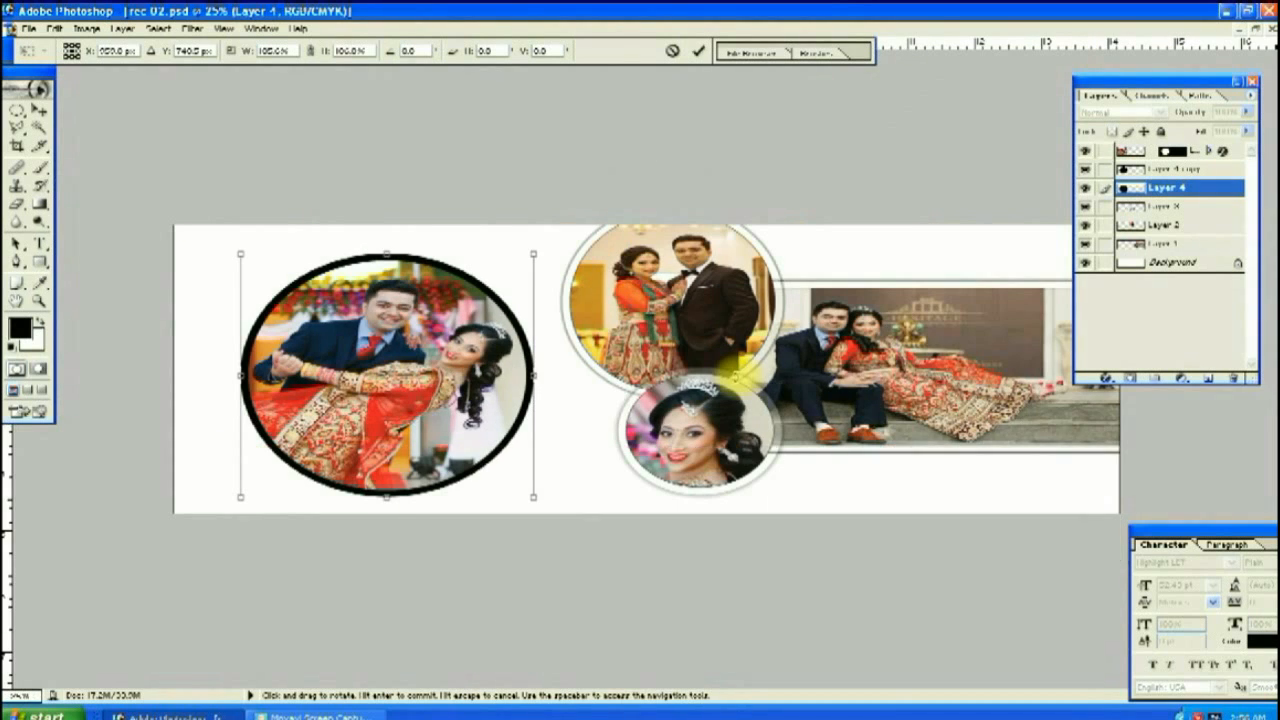
pyautogui.press('Return')
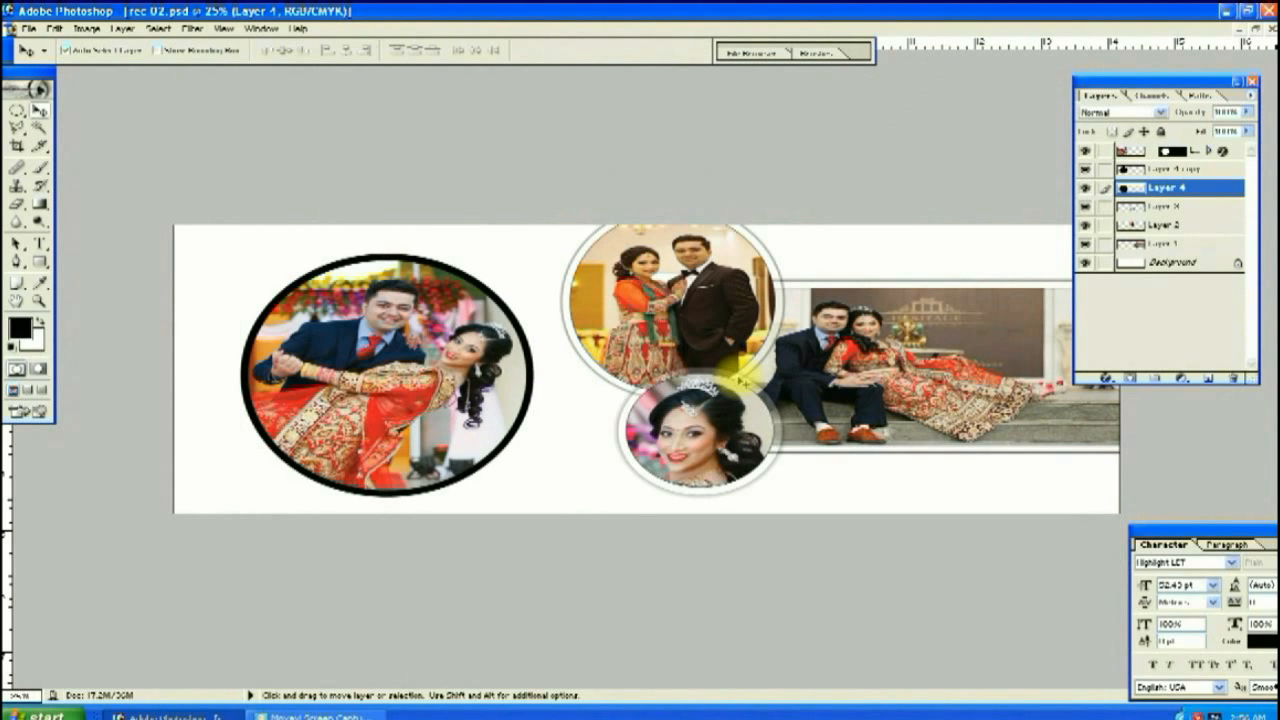
# Slightly brighten the large elliptical couple photo with Brightness/Contrast
pyautogui.click(492, 385)
pyautogui.click(98, 27)
pyautogui.moveTo(114, 54)
pyautogui.click(286, 311)
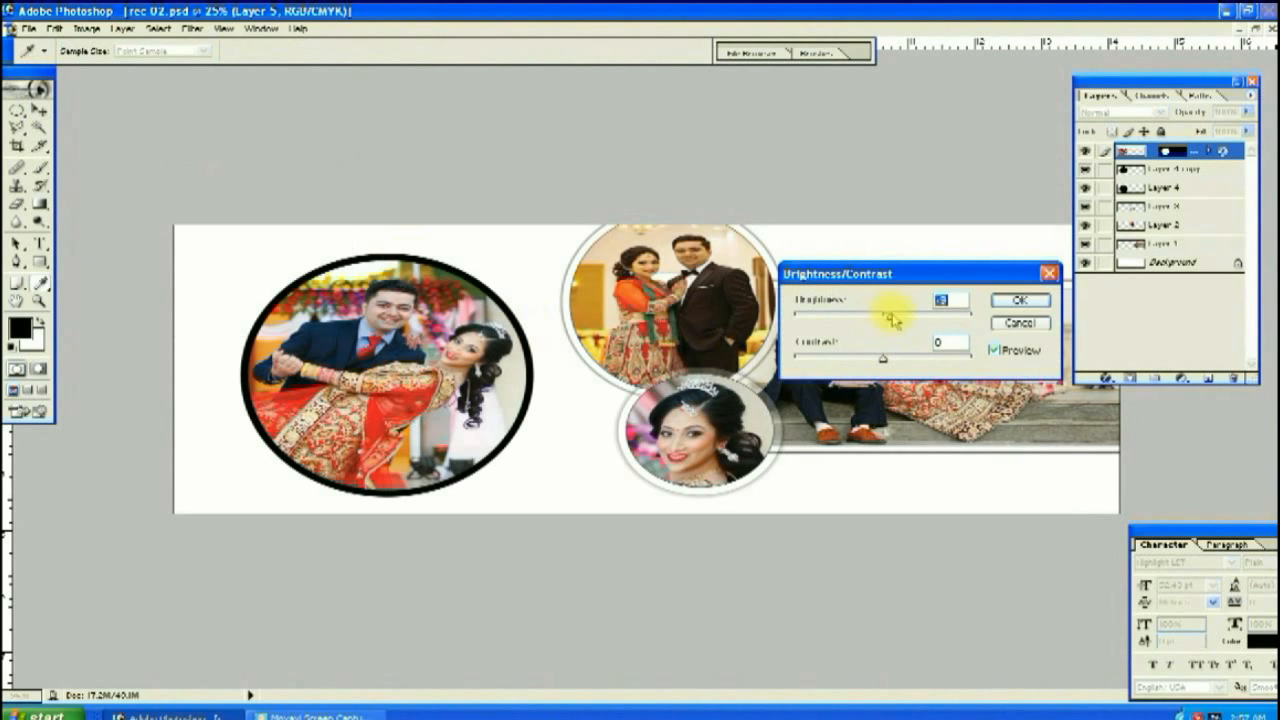
pyautogui.click(1017, 305)
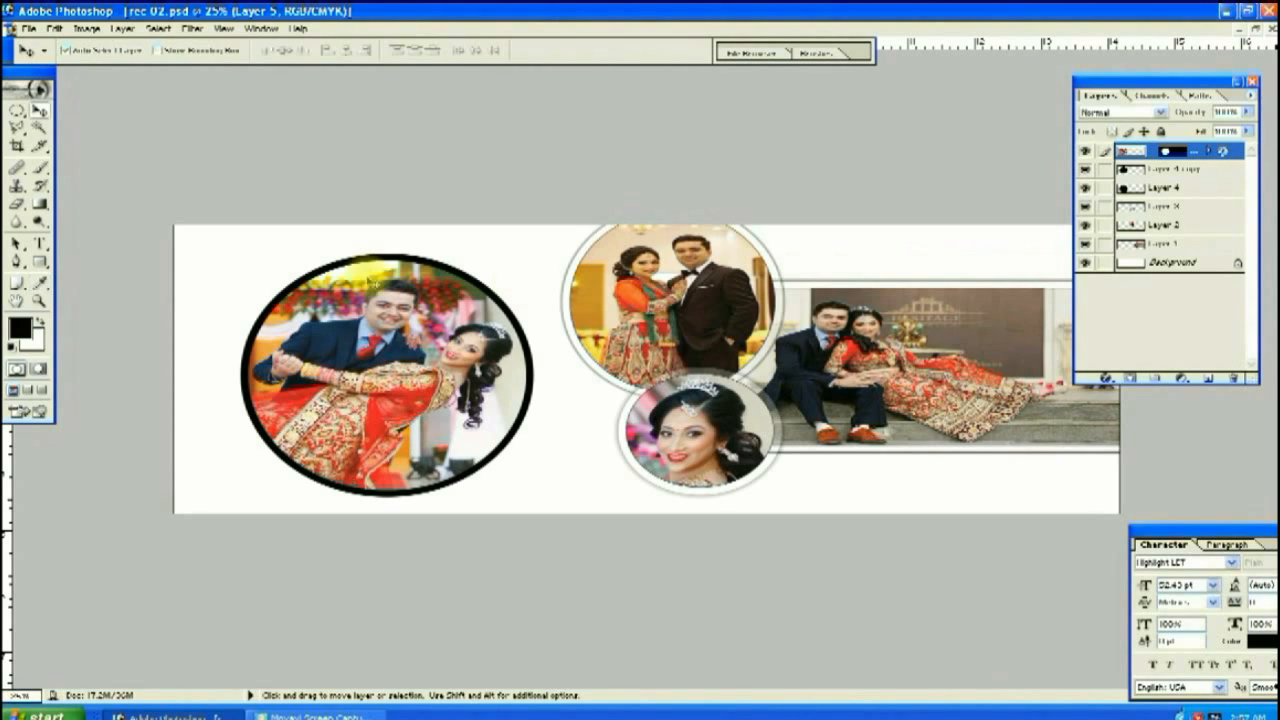
# Fill the ring ellipse on Layer 4 with white and add a black outside stroke to it
pyautogui.click(1164, 188)
pyautogui.hotkey('ctrl', 'shift', 'BackSpace')
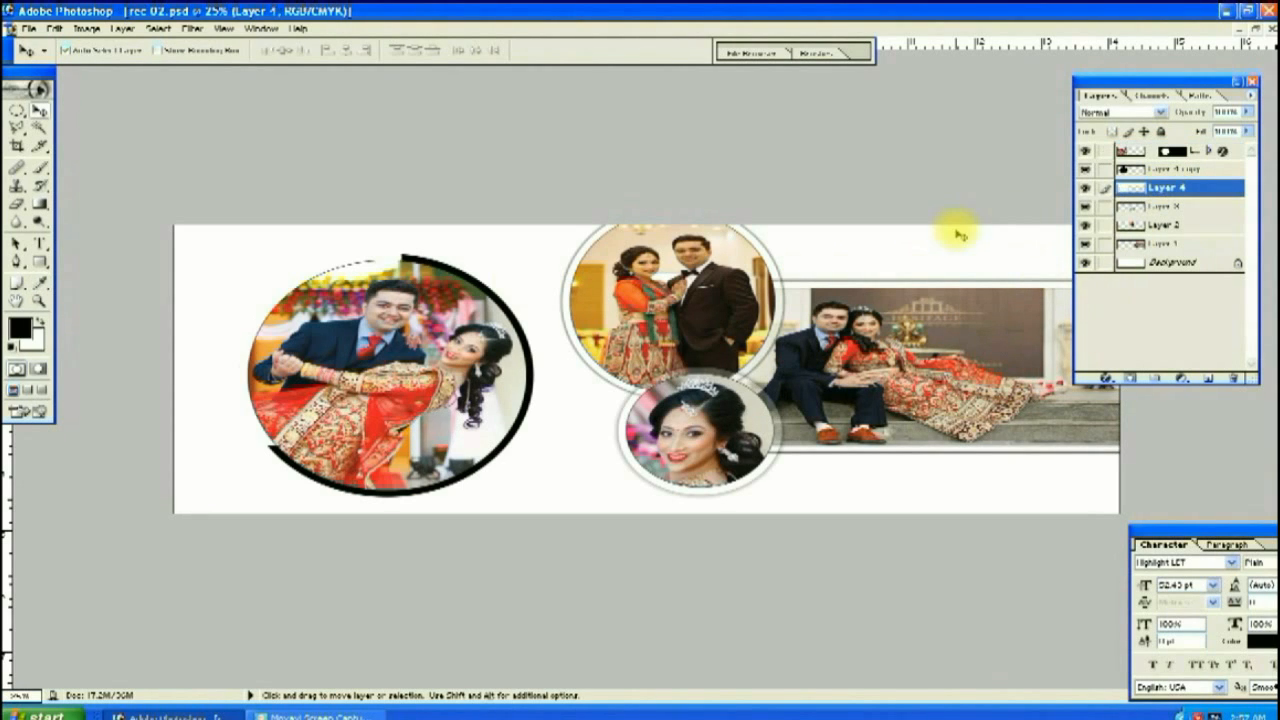
pyautogui.click(121, 31)
pyautogui.moveTo(158, 108)
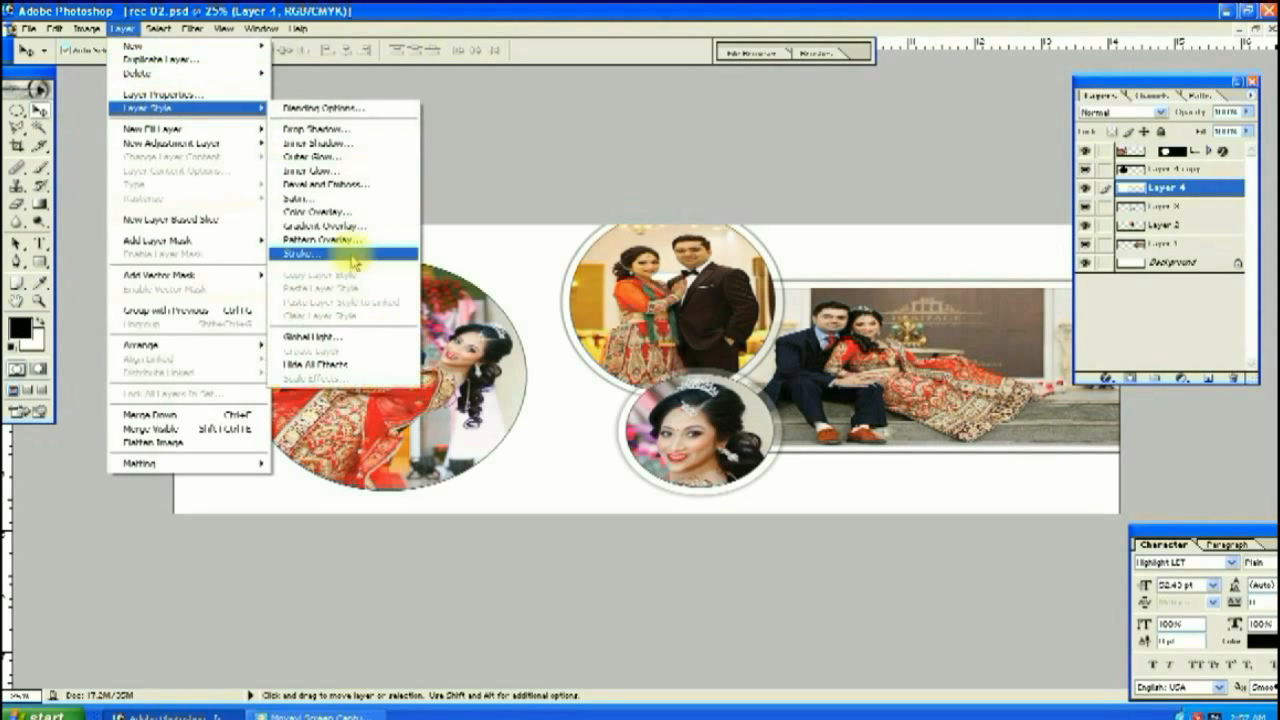
pyautogui.click(350, 256)
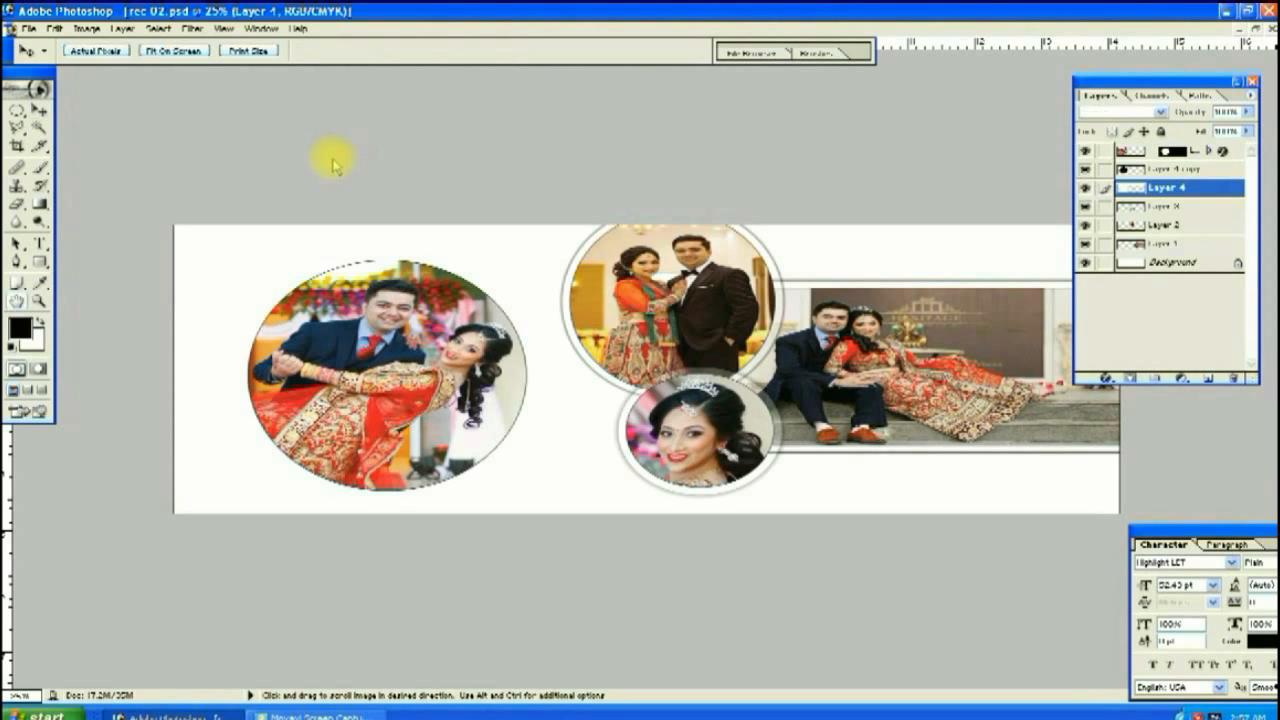
pyautogui.click(829, 294)
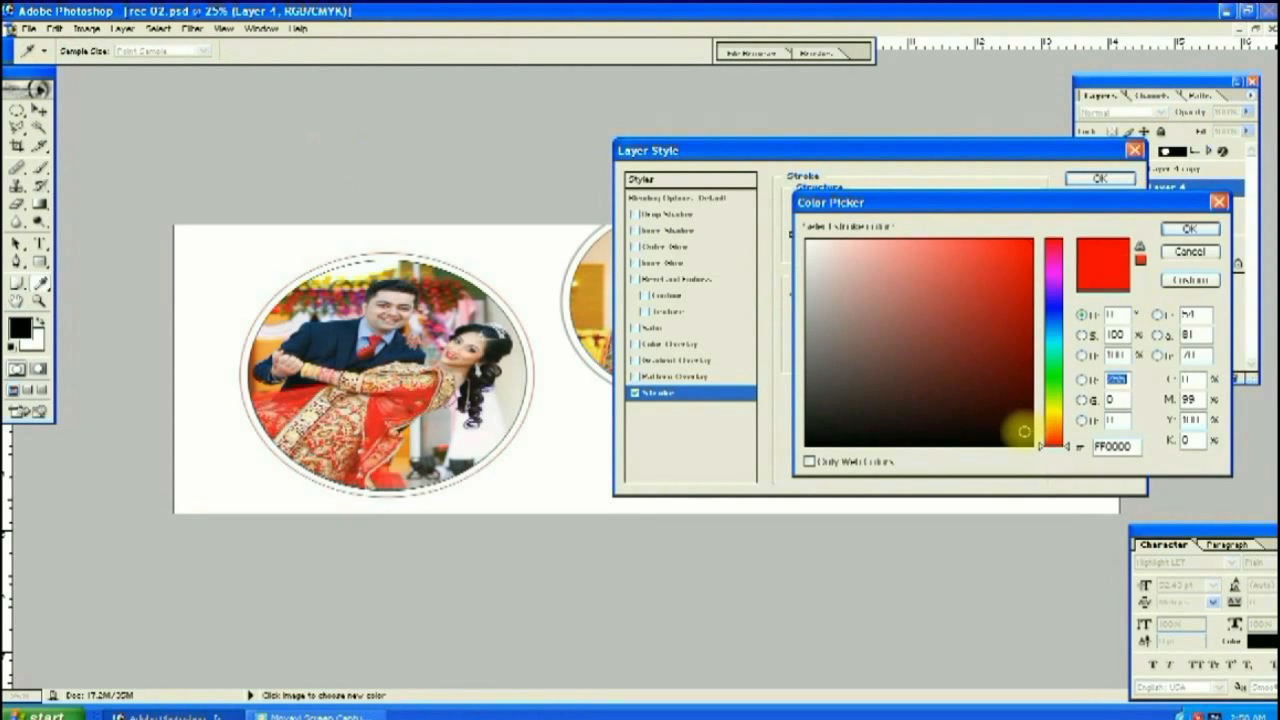
pyautogui.click(1022, 433)
pyautogui.click(1197, 230)
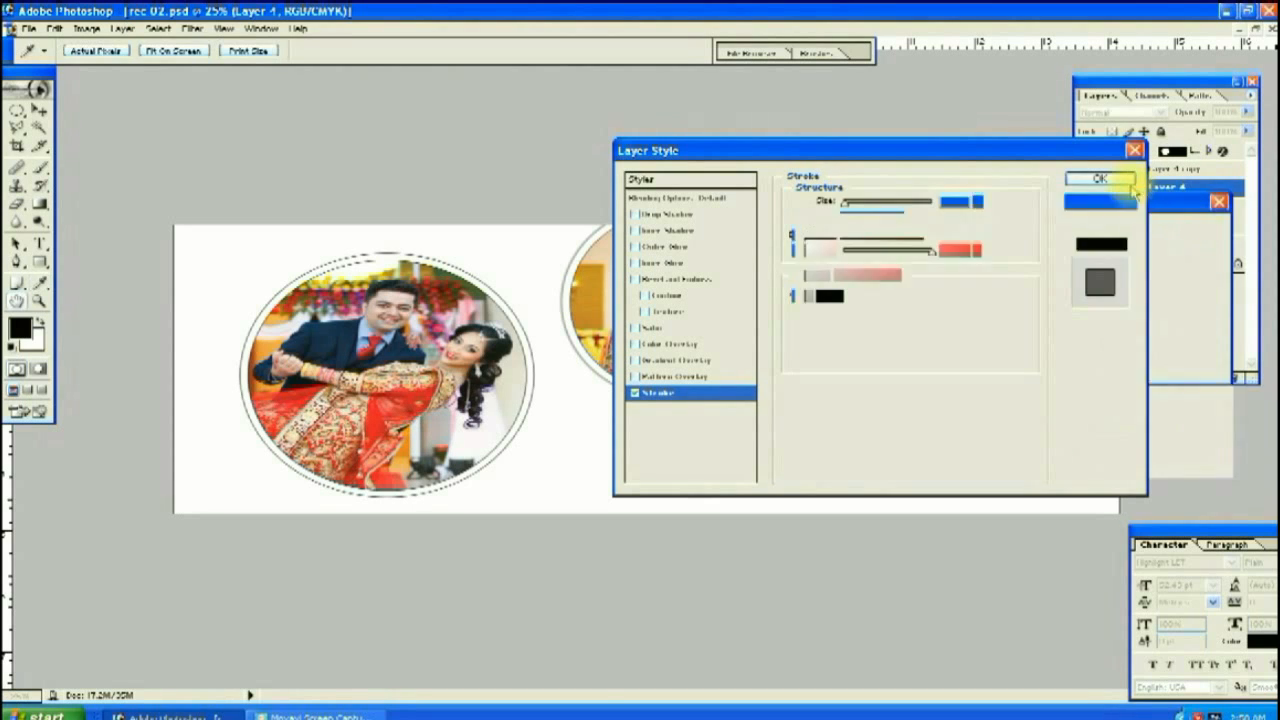
pyautogui.click(1118, 179)
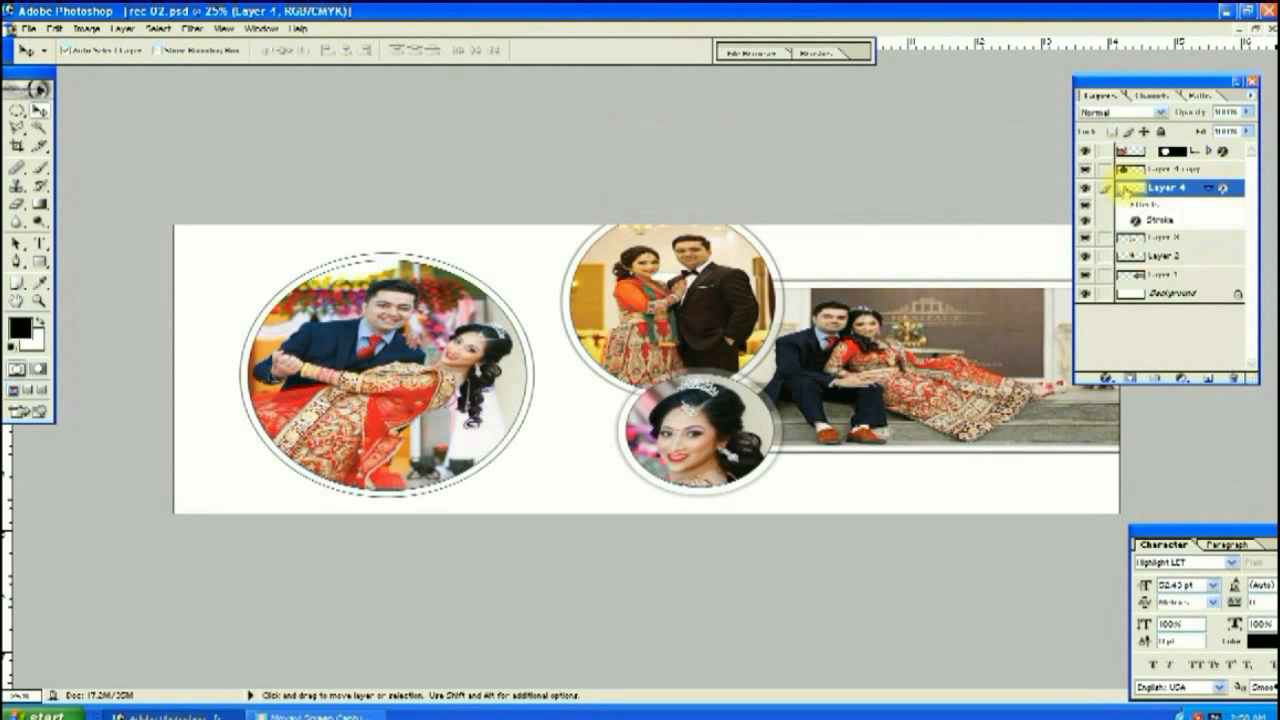
# Return the album page to a floating window, hide the background and Layers 1 to 3, and merge the visible elliptical photo layers
pyautogui.click(1252, 33)
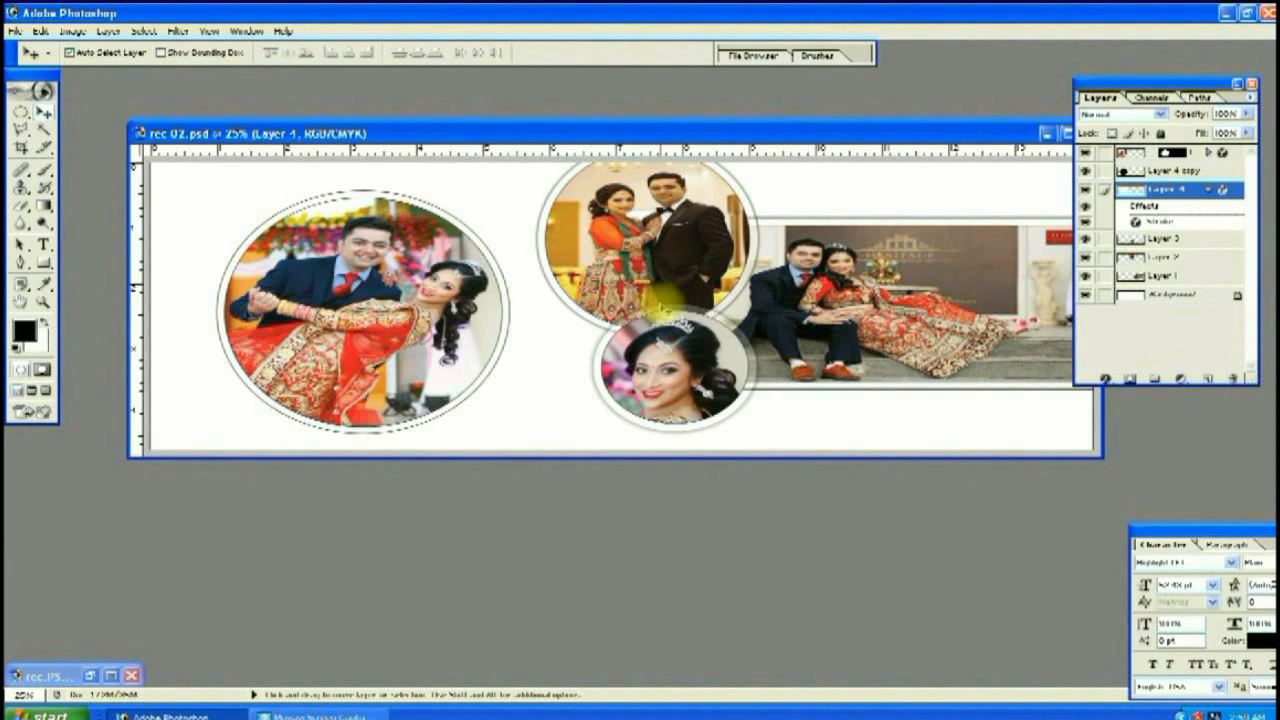
pyautogui.click(1206, 191)
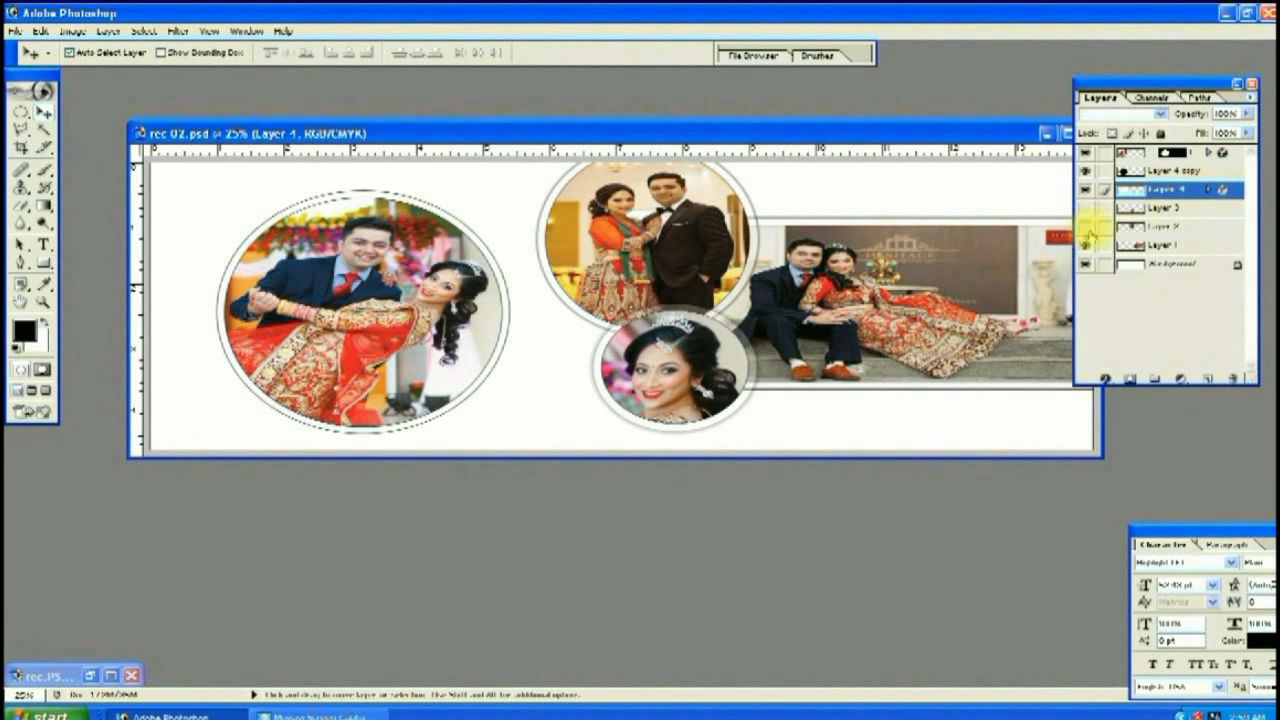
pyautogui.click(108, 31)
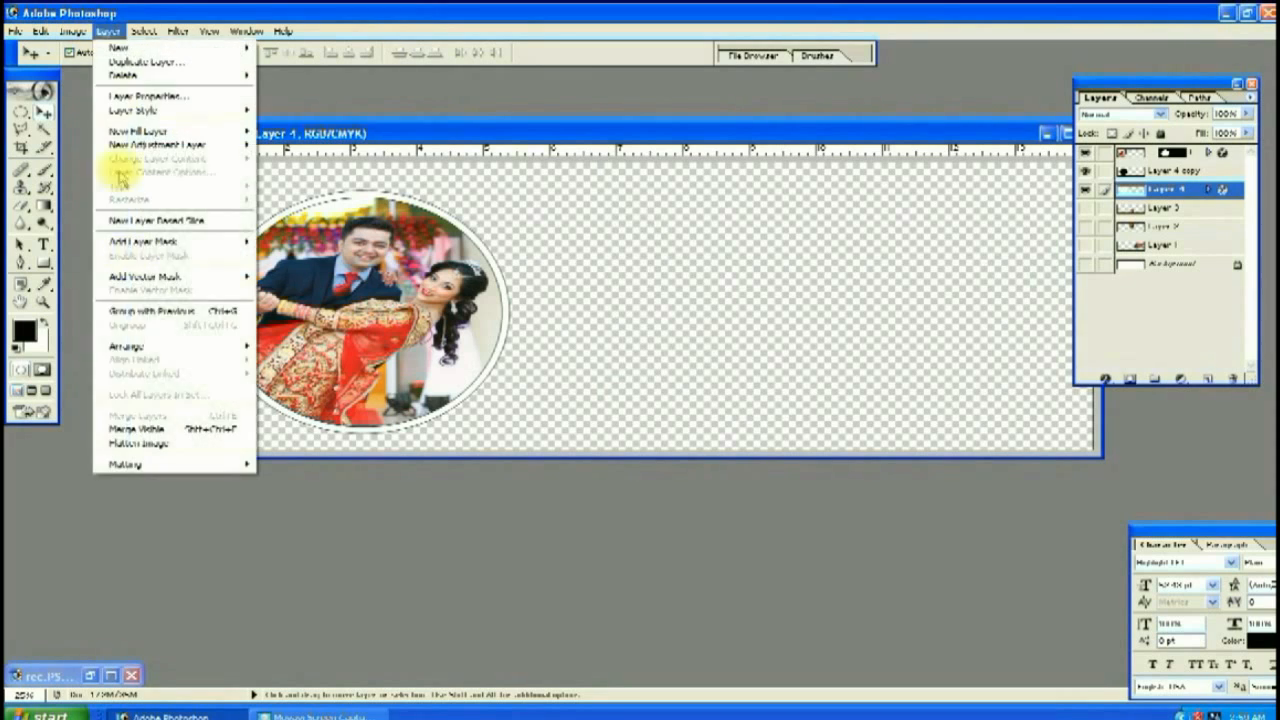
pyautogui.click(210, 423)
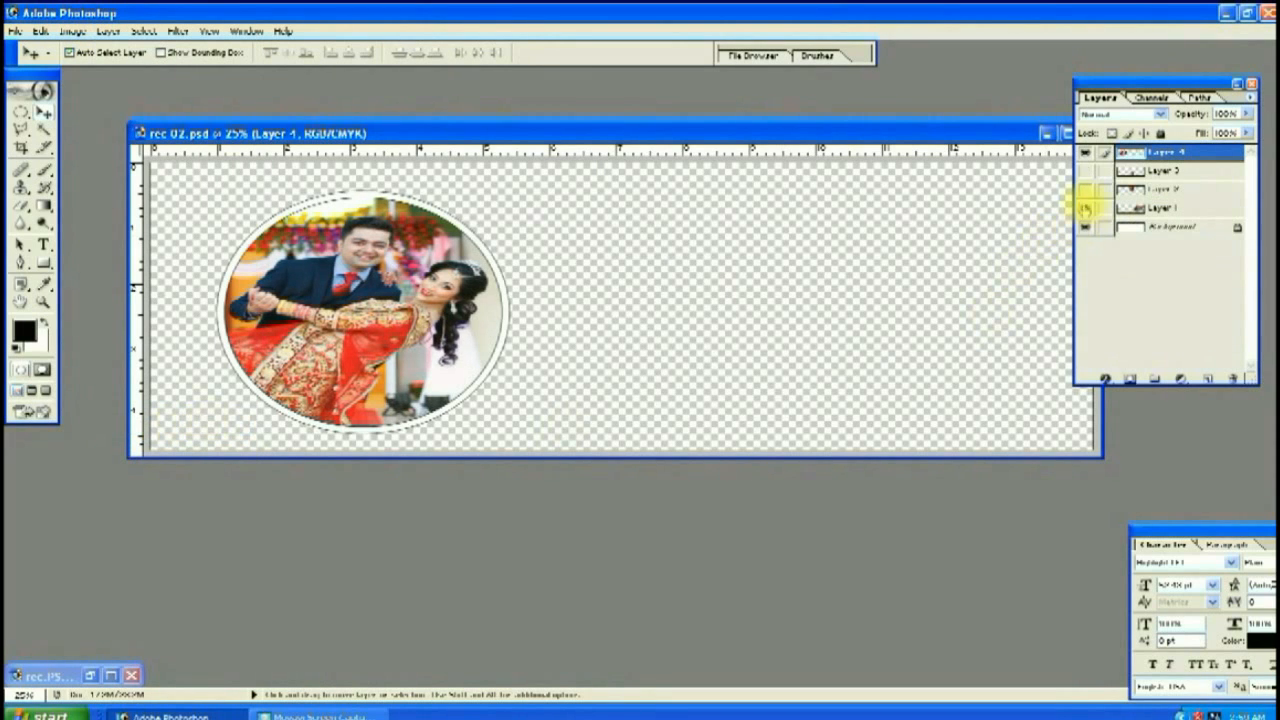
# Move the large elliptical couple photo up against the smaller circular couple photo and narrow it slightly
pyautogui.moveTo(333, 313); pyautogui.dragTo(401, 268)
pyautogui.hotkey('ctrl', 't')
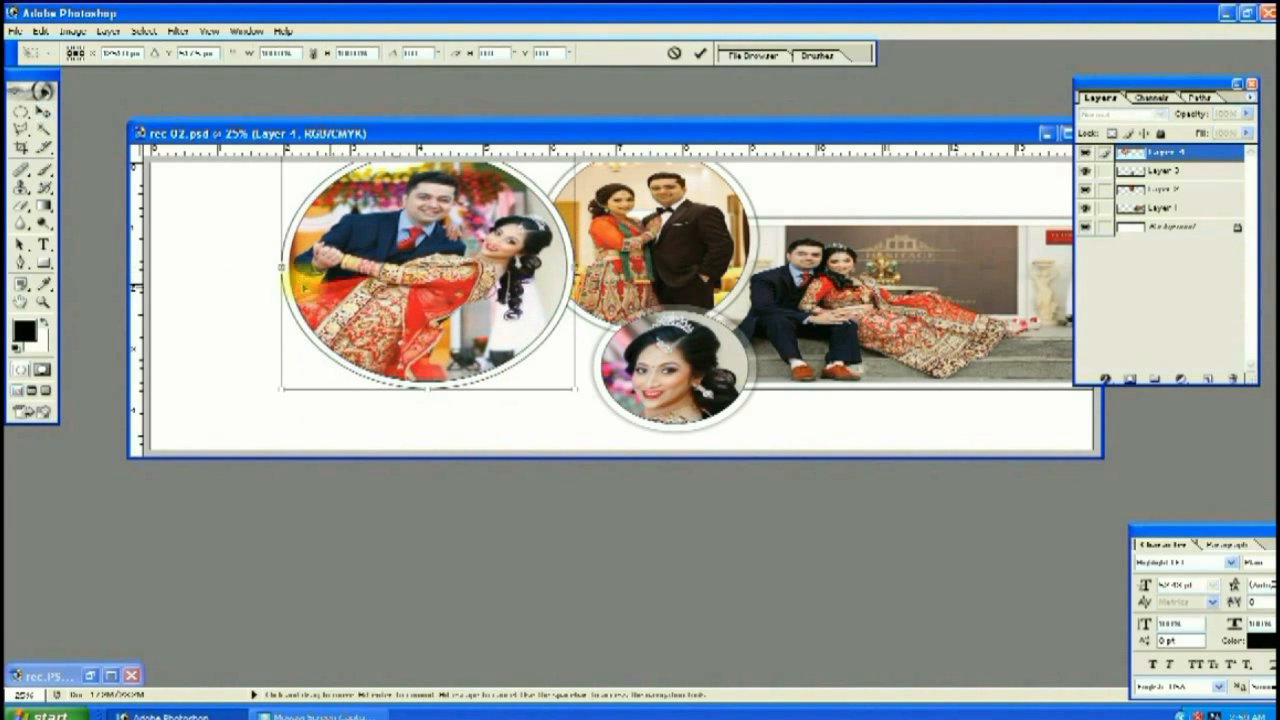
pyautogui.moveTo(575, 264); pyautogui.dragTo(570, 264)
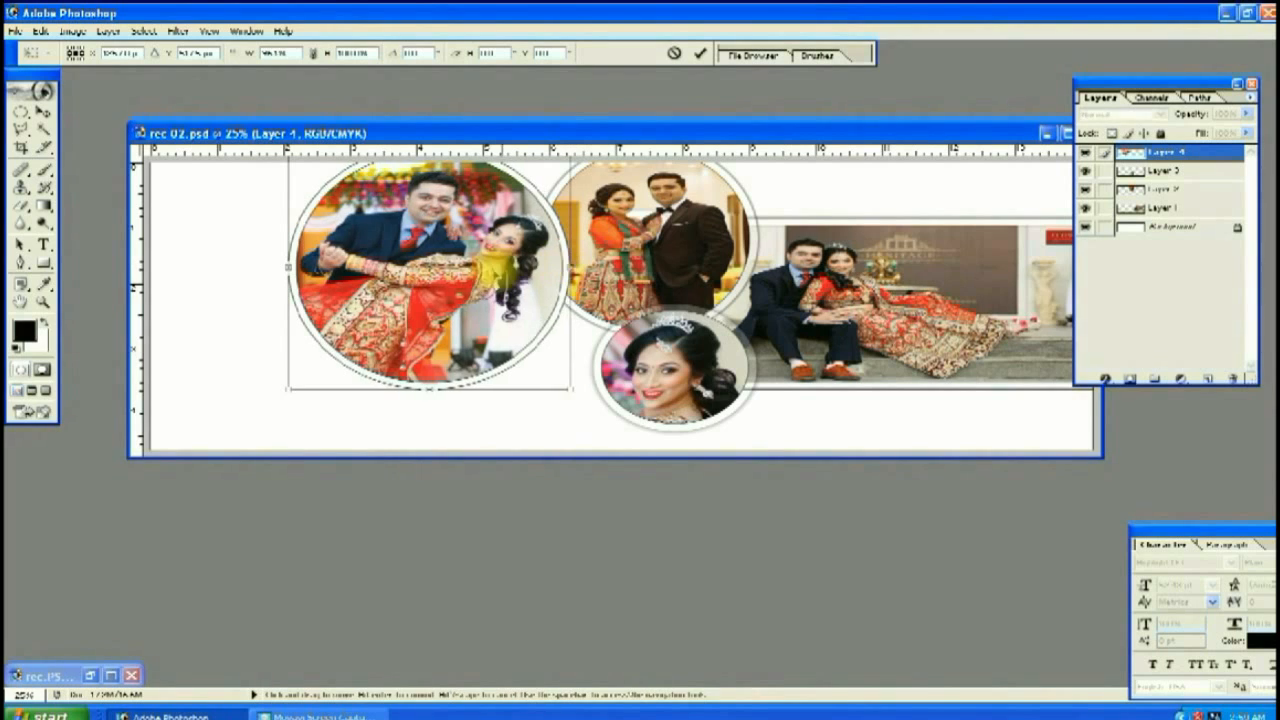
pyautogui.press('Return')
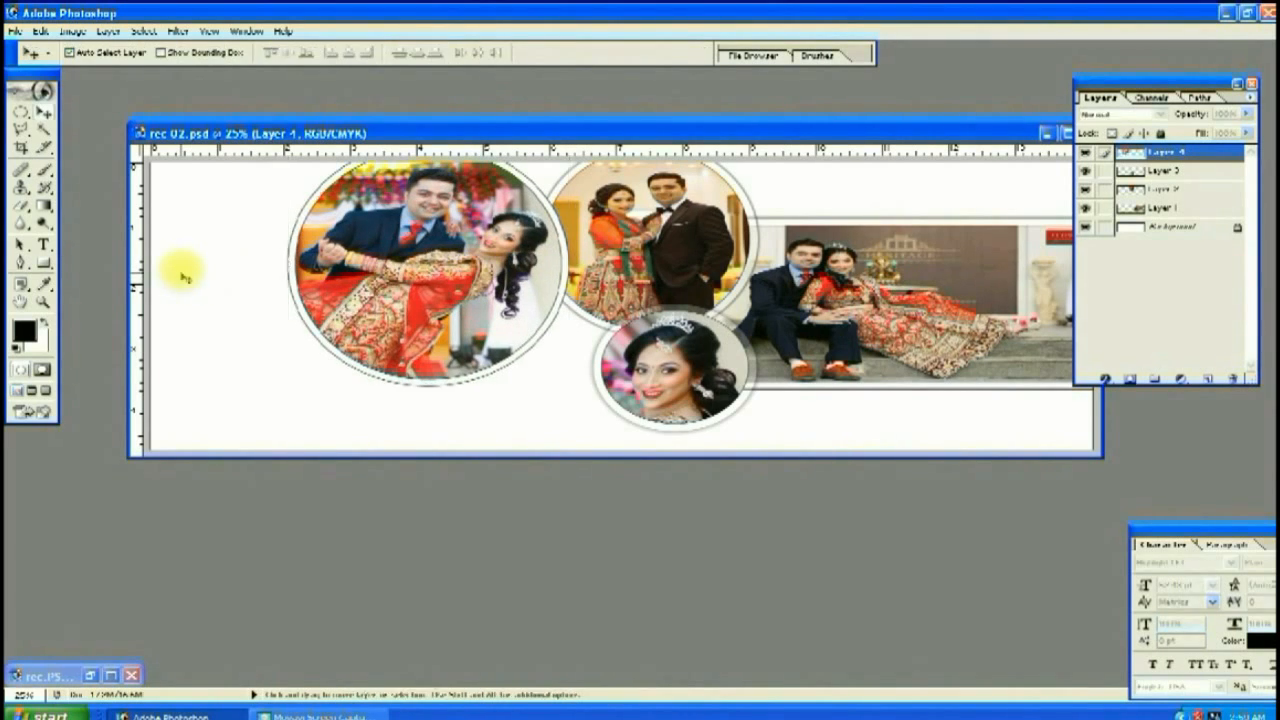
# Open DG_02_020_0112_054.jpg from the Traditional folder and copy it into the album page directly above the background layer, beneath all photos
pyautogui.doubleClick(693, 522)
pyautogui.click(796, 119)
pyautogui.click(812, 137)
pyautogui.scroll(-3, 870, 365)
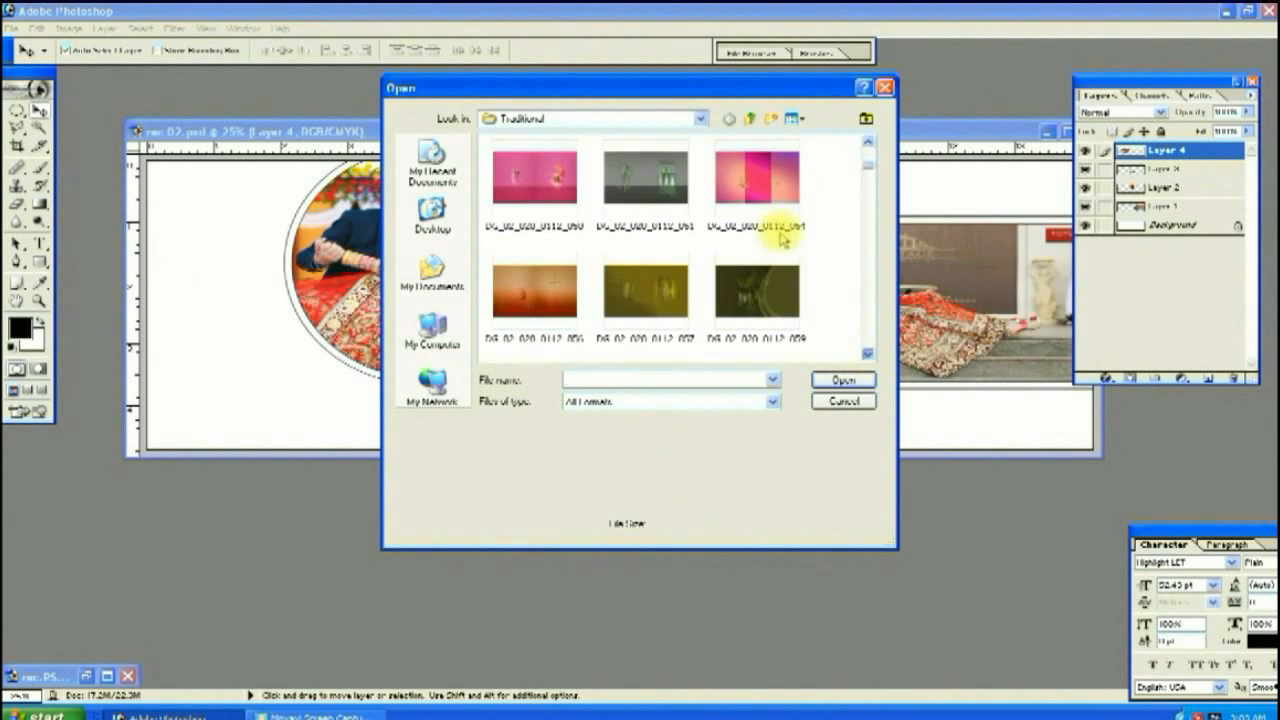
pyautogui.doubleClick(771, 214)
pyautogui.moveTo(257, 129)
pyautogui.mouseDown()
pyautogui.moveTo(360, 246)
pyautogui.moveTo(390, 397)
pyautogui.mouseUp()
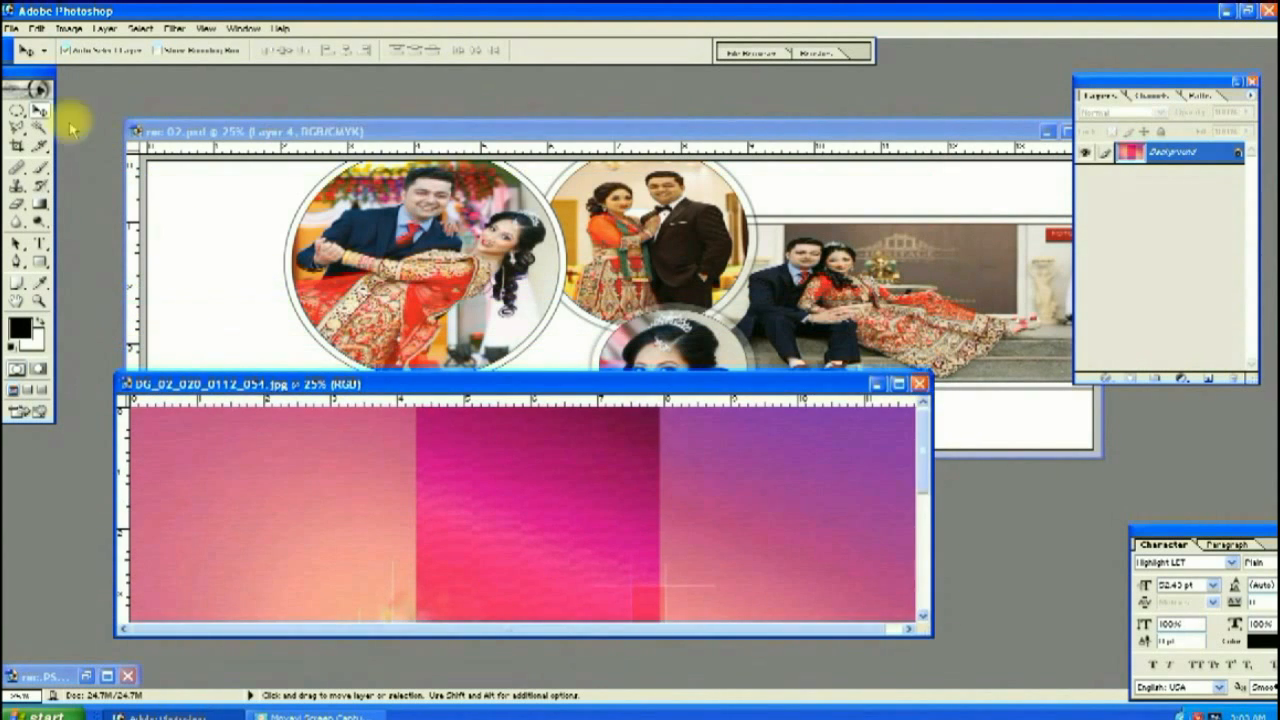
pyautogui.moveTo(258, 410); pyautogui.dragTo(251, 323)
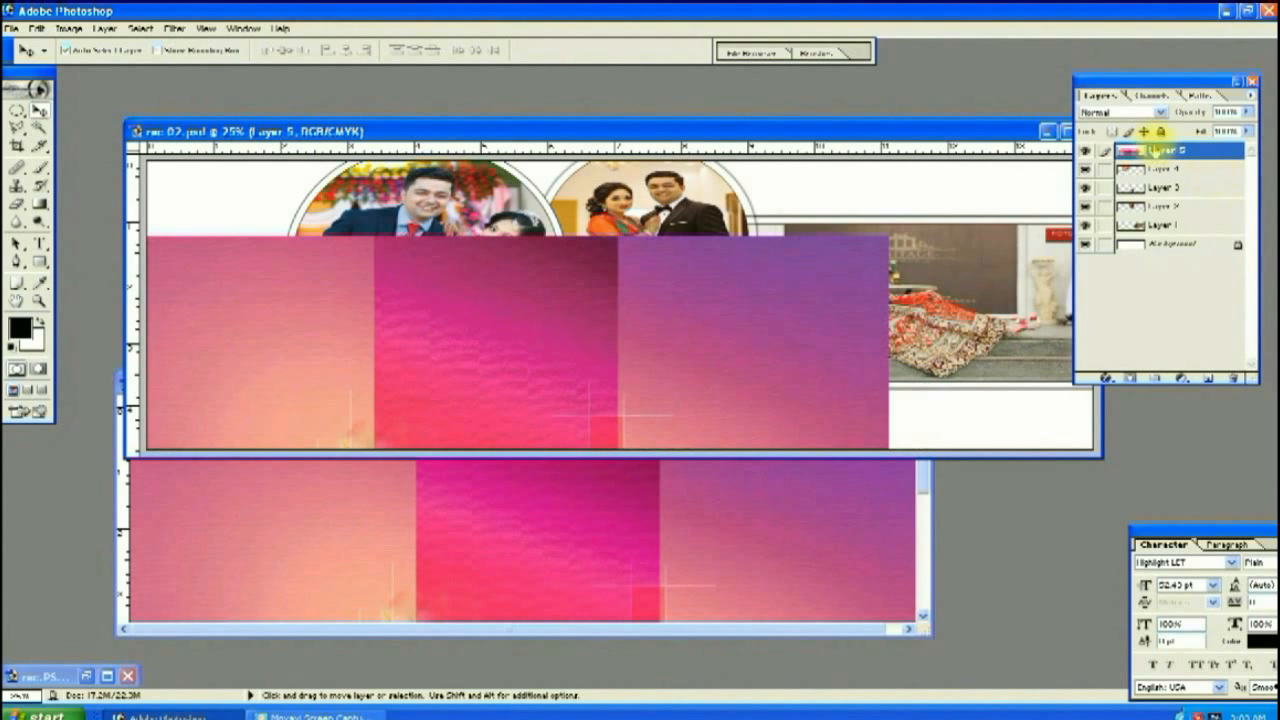
pyautogui.moveTo(1133, 168); pyautogui.dragTo(1134, 234)
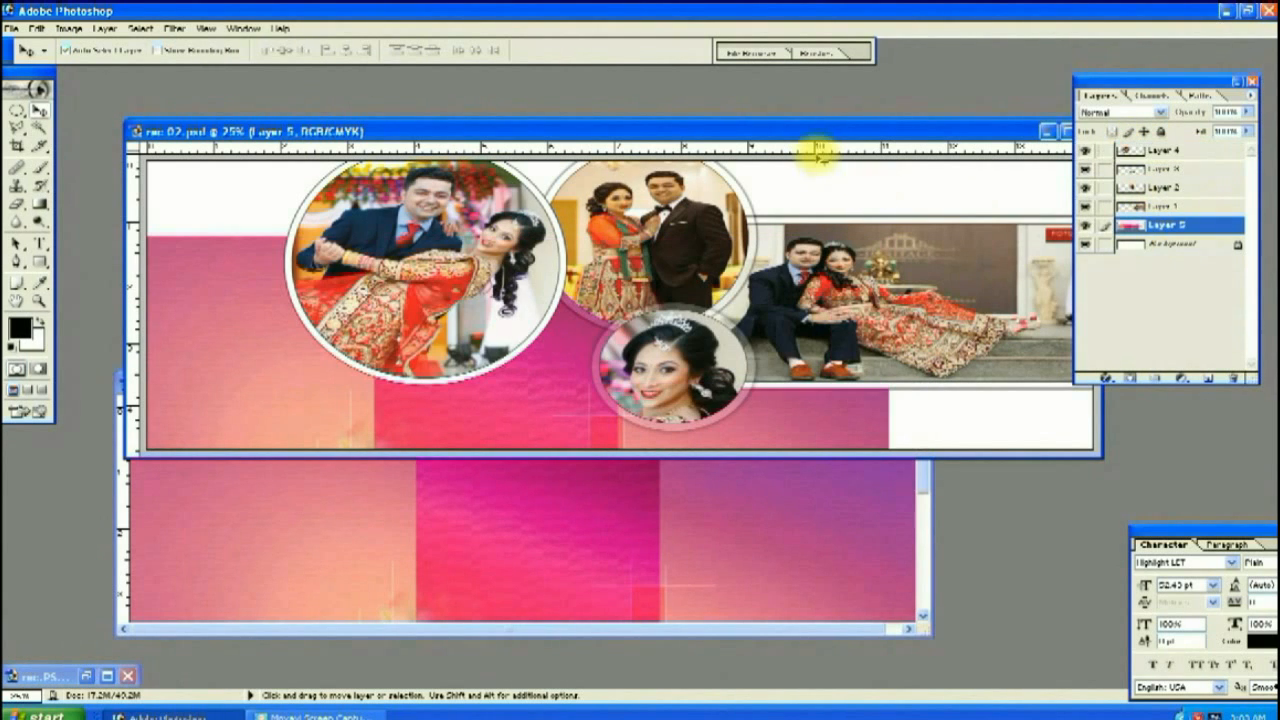
# Stretch the pink-purple gradient image on Layer 5 to cover the whole album page and close its source file
pyautogui.hotkey('ctrl', 't')
pyautogui.moveTo(890, 238); pyautogui.dragTo(725, 360)
pyautogui.moveTo(572, 399); pyautogui.dragTo(783, 195)
pyautogui.moveTo(613, 161); pyautogui.dragTo(606, 314)
pyautogui.moveTo(783, 409); pyautogui.dragTo(629, 256)
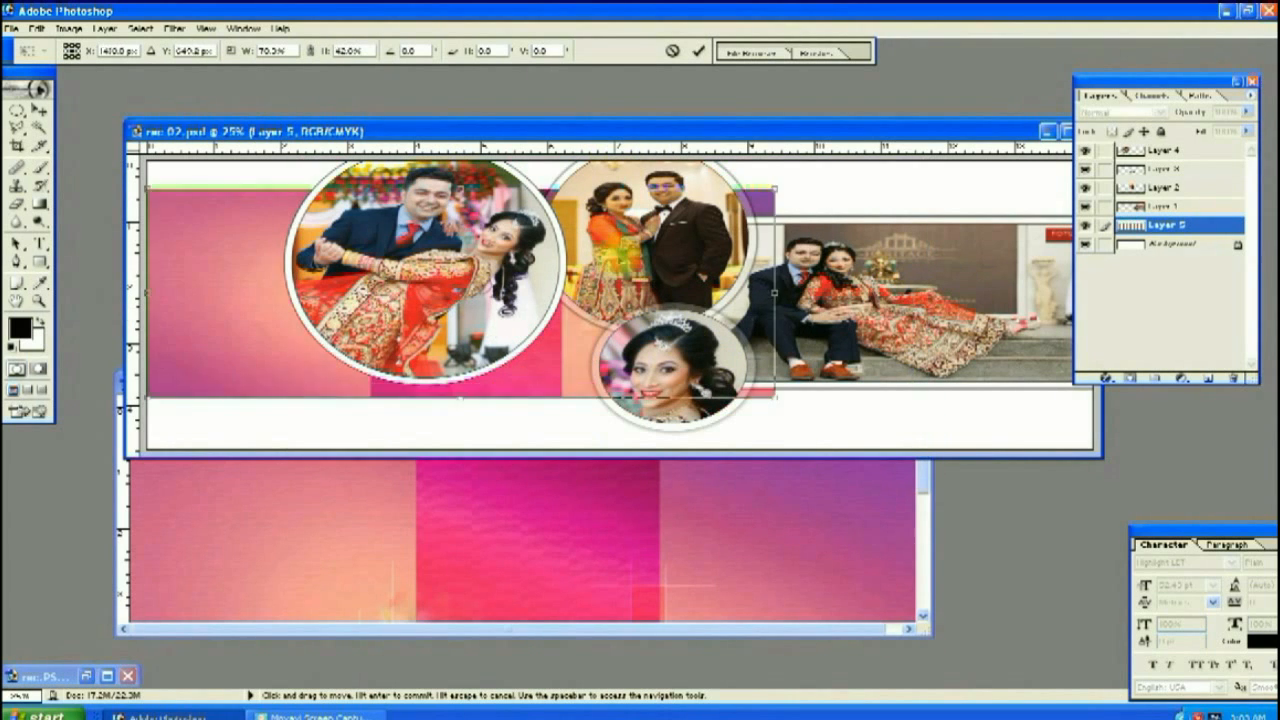
pyautogui.moveTo(789, 405); pyautogui.dragTo(1089, 434)
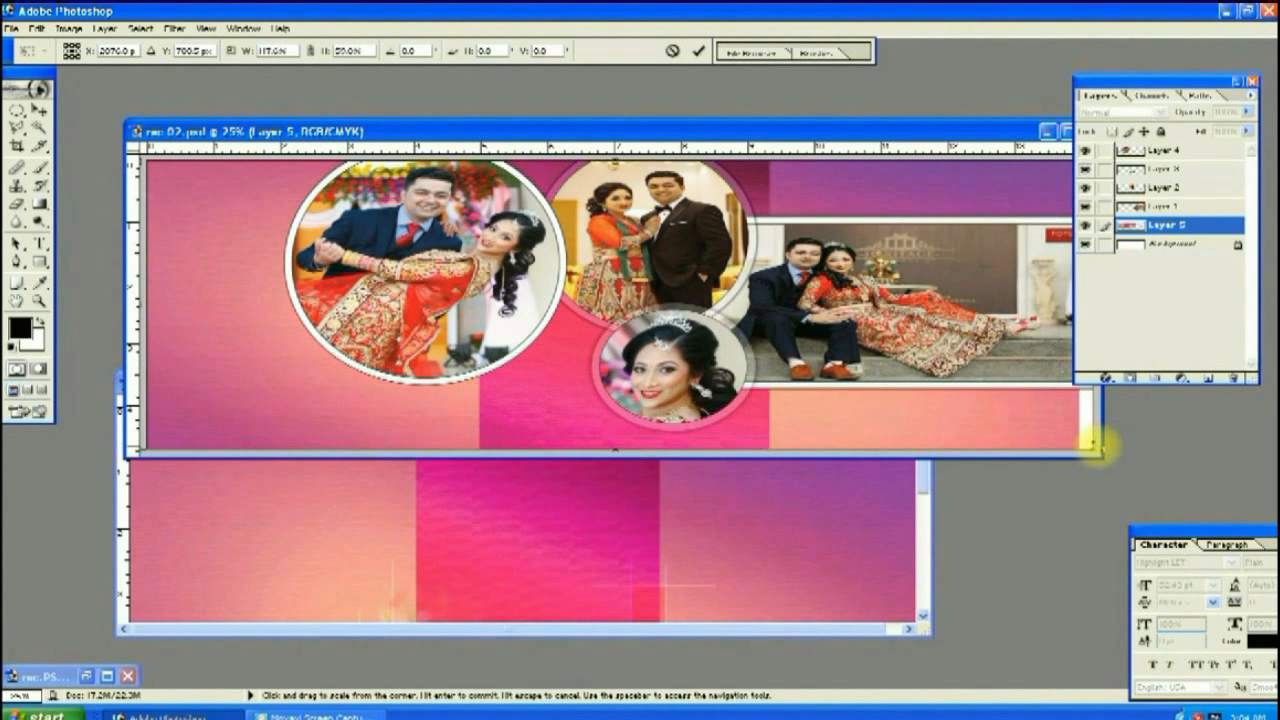
pyautogui.doubleClick(1044, 423)
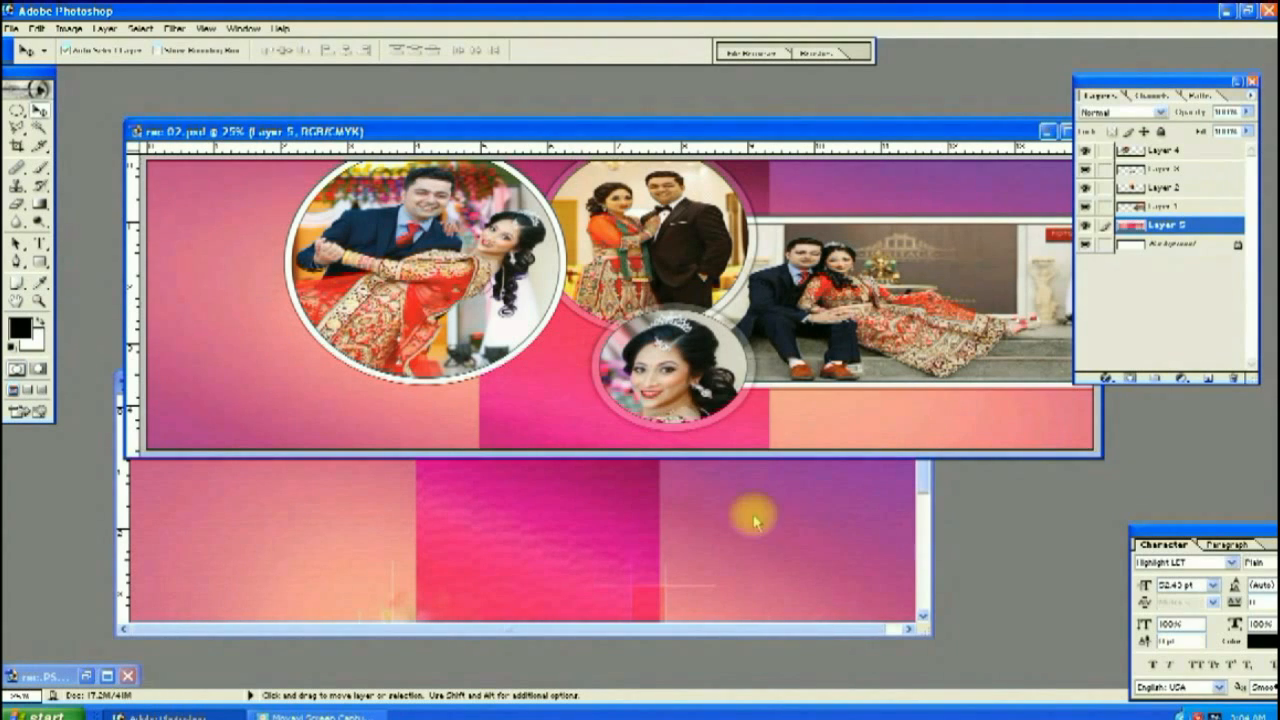
pyautogui.click(751, 517)
pyautogui.click(919, 383)
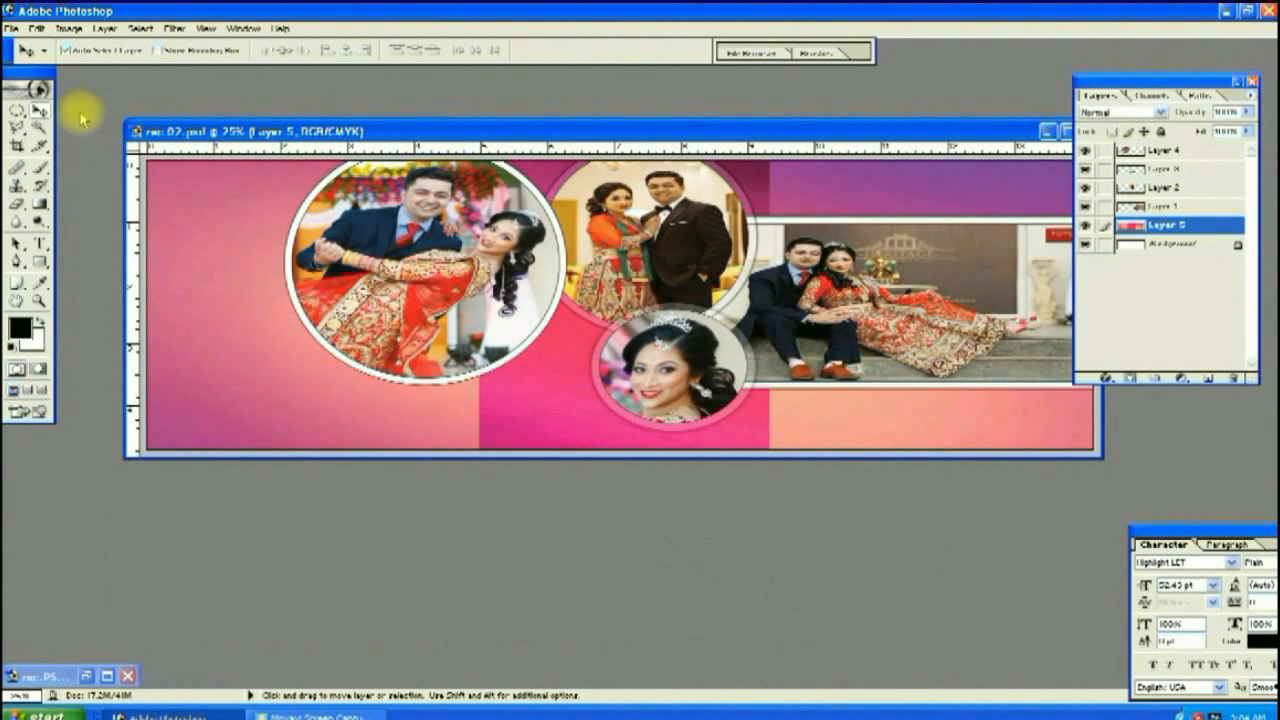
# Apply a Gaussian Blur to the gradient image on Layer 5 to soften its panel edges
pyautogui.click(174, 28)
pyautogui.moveTo(330, 127)
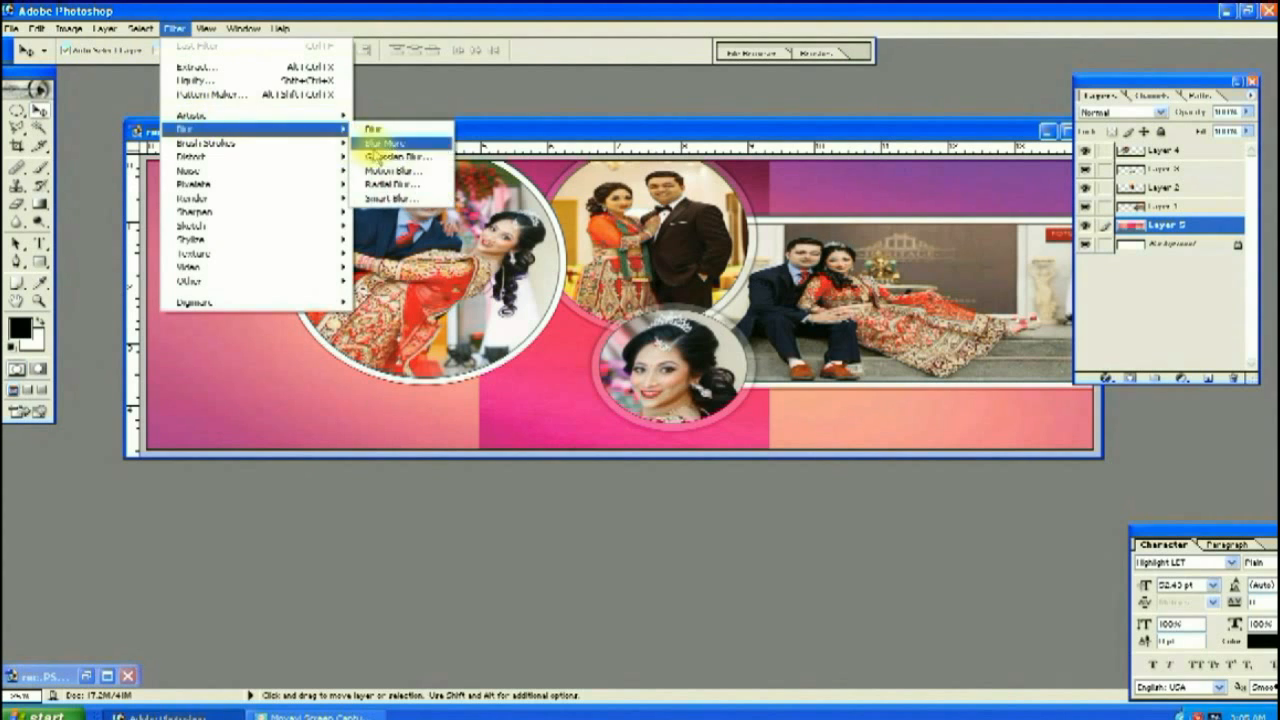
pyautogui.click(378, 150)
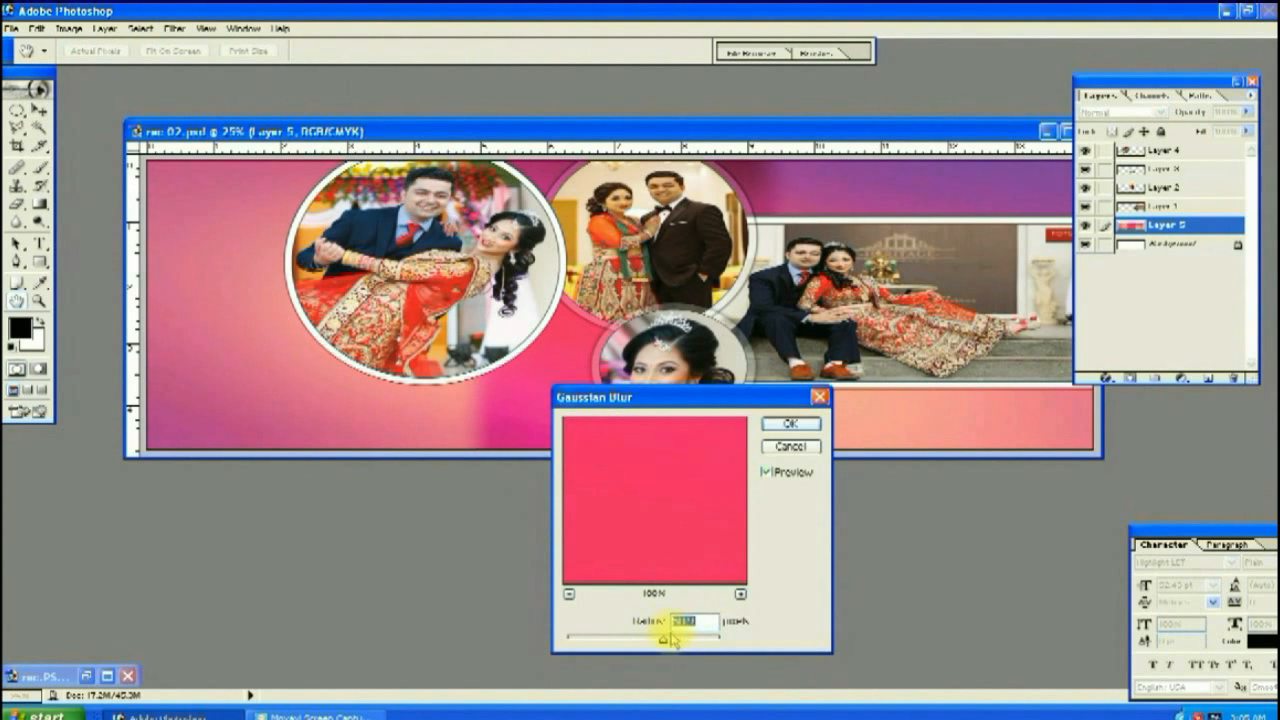
pyautogui.click(790, 425)
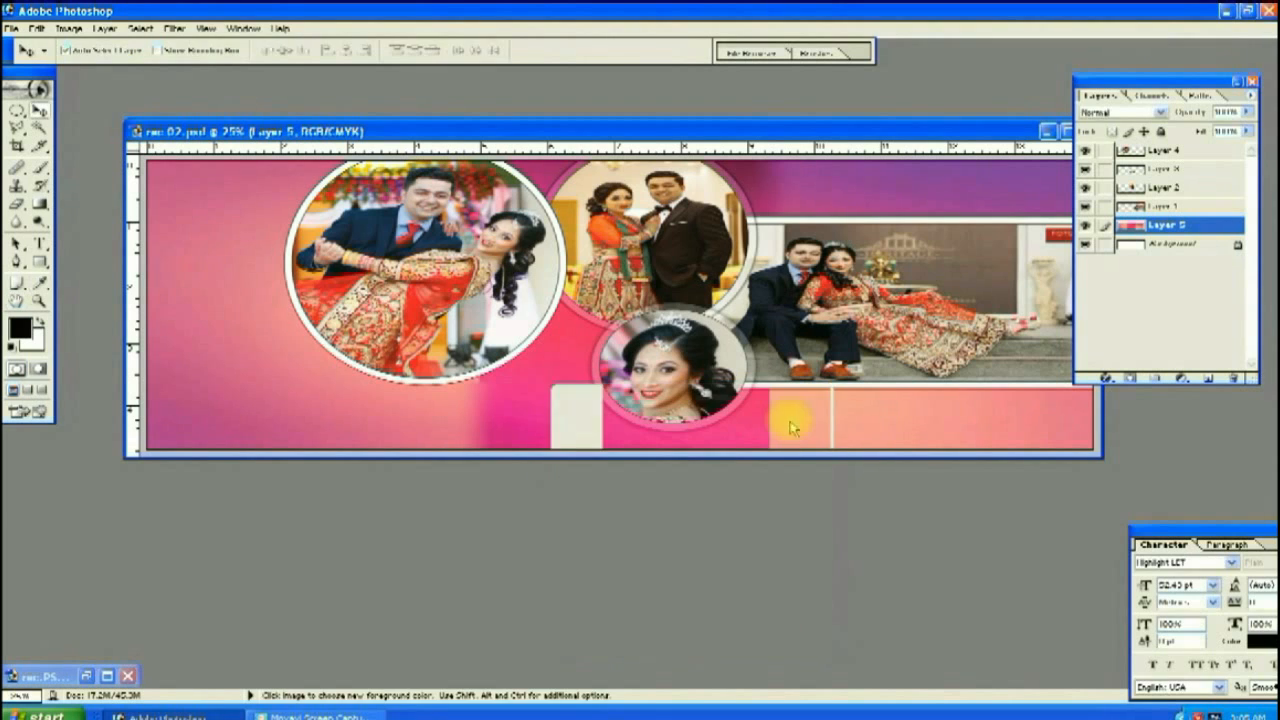
# Widen the blurred gradient on Layer 5 a little beyond the album page's left edge
pyautogui.hotkey('ctrl', '-')
pyautogui.hotkey('ctrl', 't')
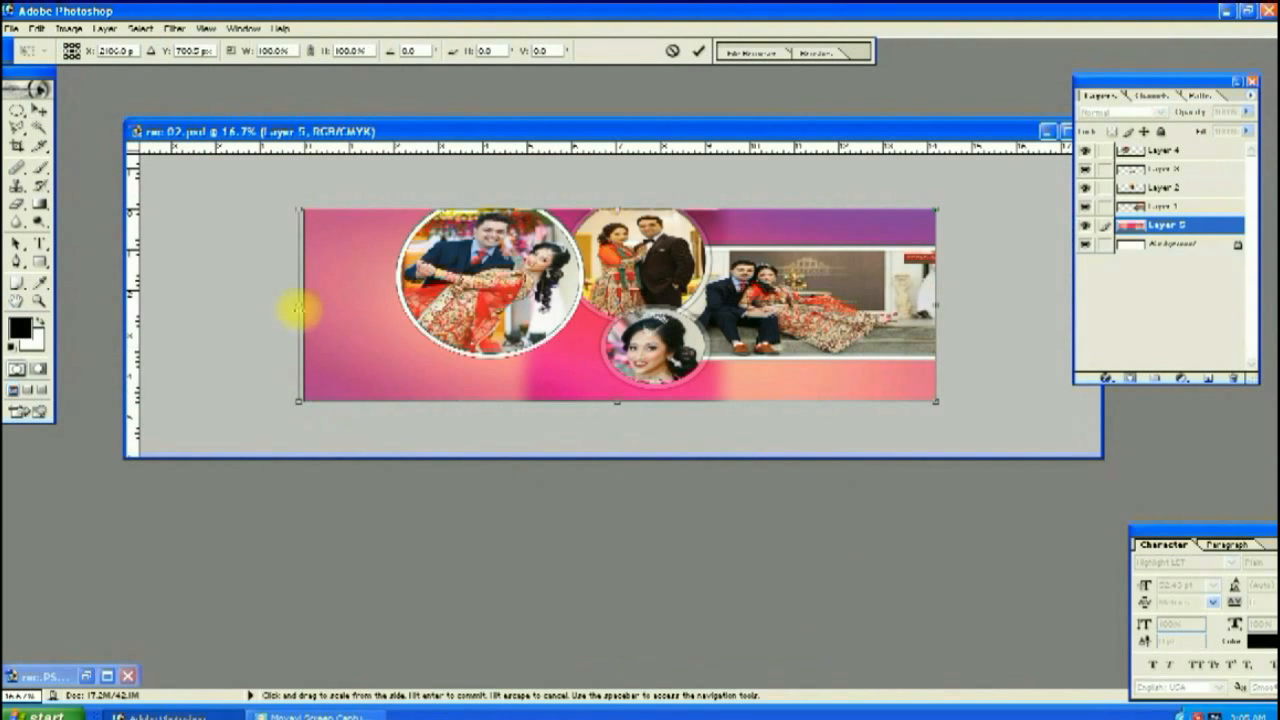
pyautogui.press('Return')
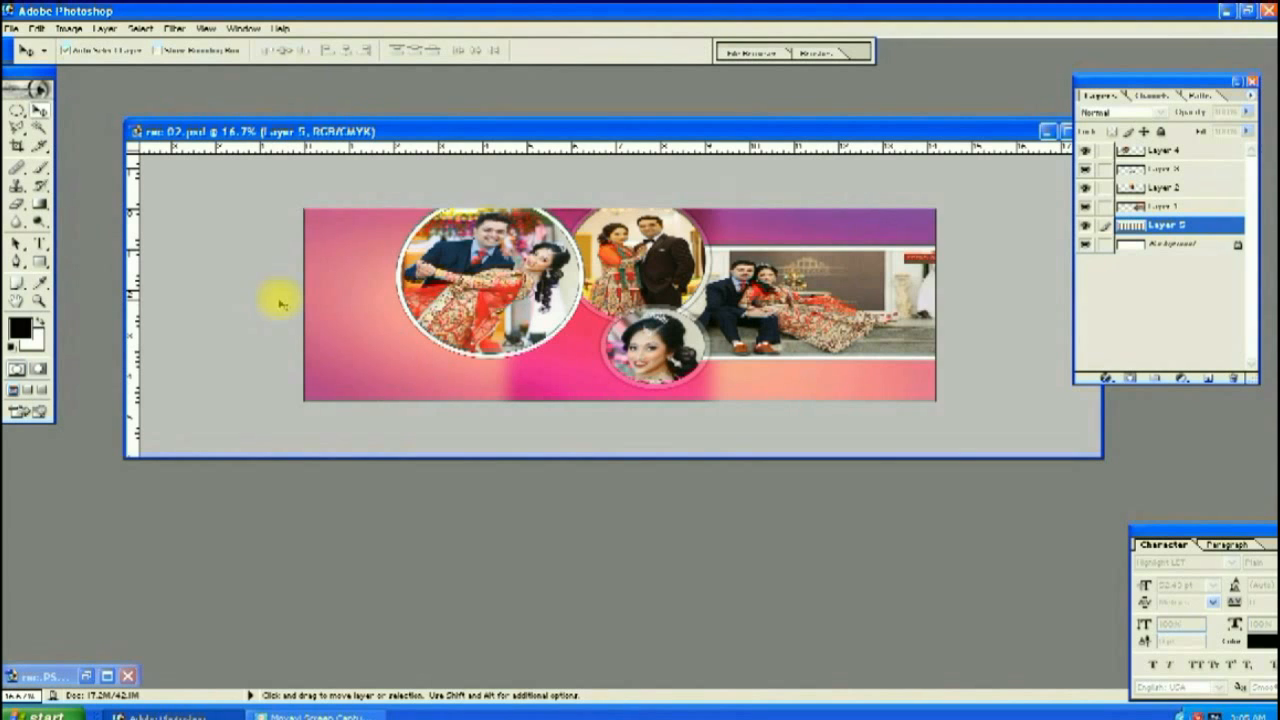
pyautogui.hotkey('ctrl', '+')
# Copy the veiled bride photo from its own file to the album page's left edge and close the source file
pyautogui.moveTo(468, 131); pyautogui.dragTo(438, 153)
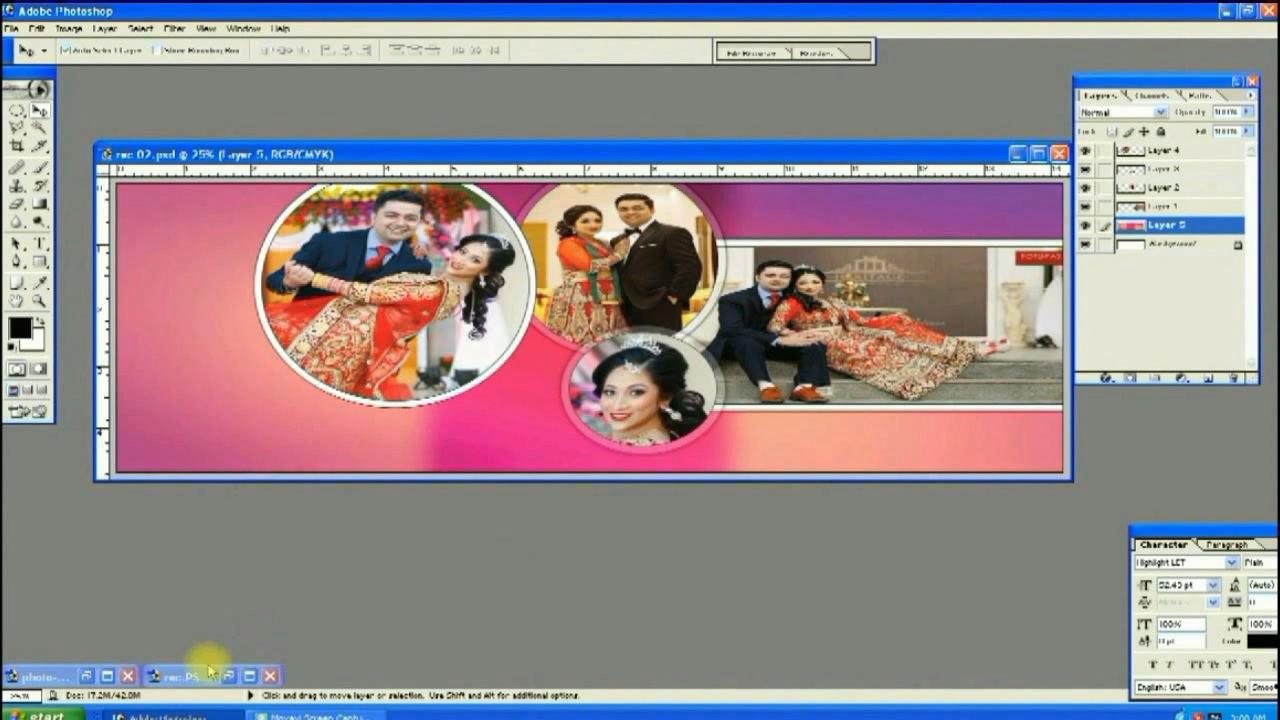
pyautogui.doubleClick(86, 674)
pyautogui.moveTo(345, 140); pyautogui.dragTo(200, 270)
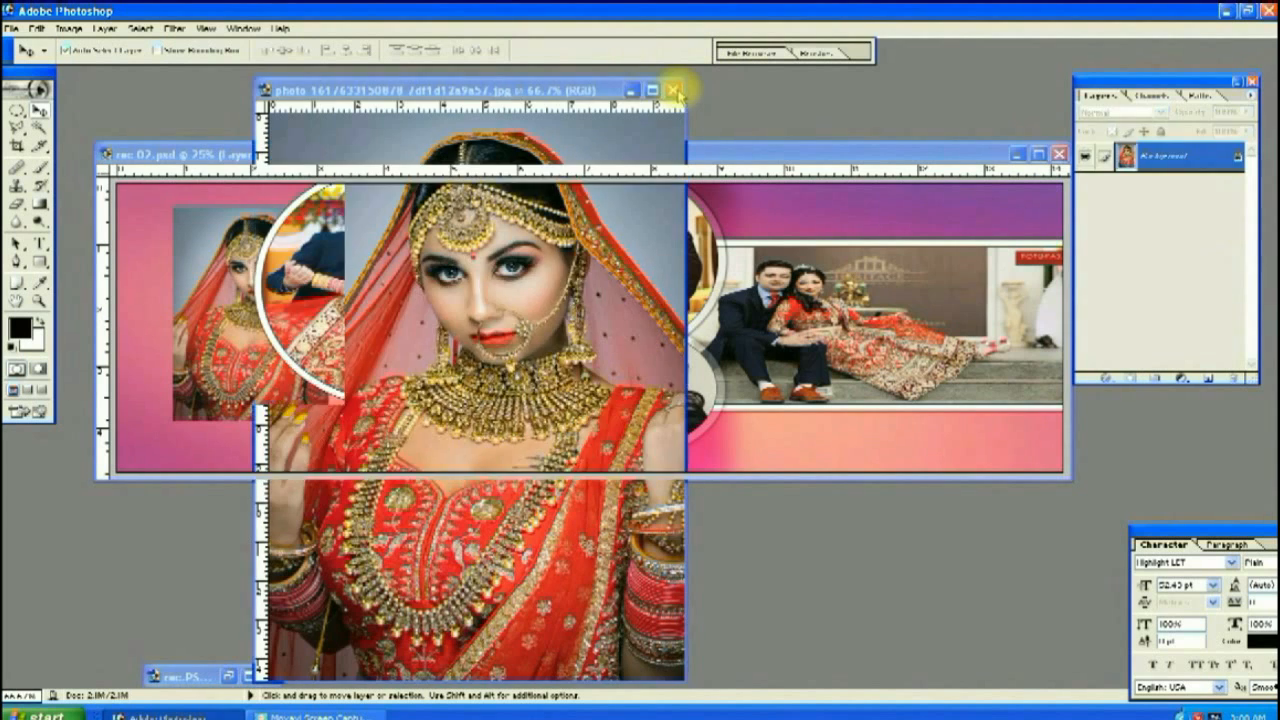
pyautogui.click(676, 90)
pyautogui.hotkey('ctrl', '-')
pyautogui.moveTo(294, 288); pyautogui.dragTo(268, 282)
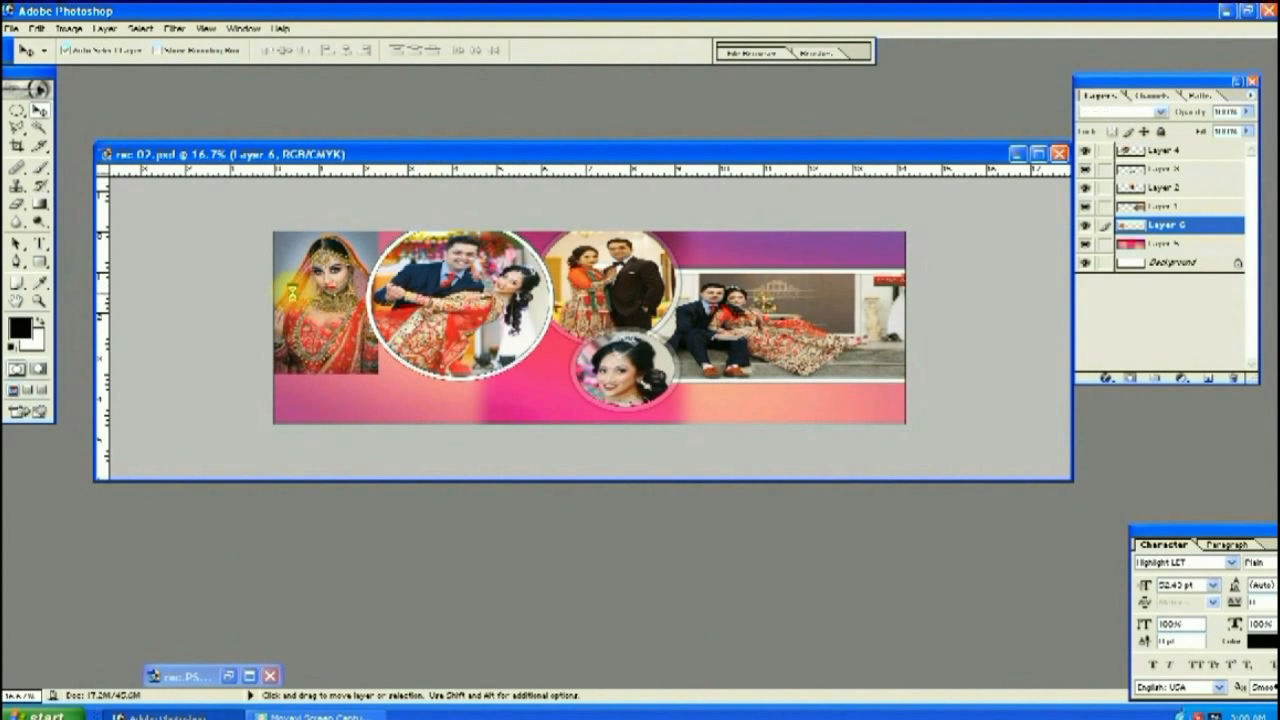
# Enlarge the veiled bride portrait on Layer 6 to fill the page height and rotate it by -7.7 degrees
pyautogui.hotkey('ctrl', 't')
pyautogui.moveTo(378, 382); pyautogui.dragTo(445, 428)
pyautogui.moveTo(261, 241); pyautogui.dragTo(243, 229)
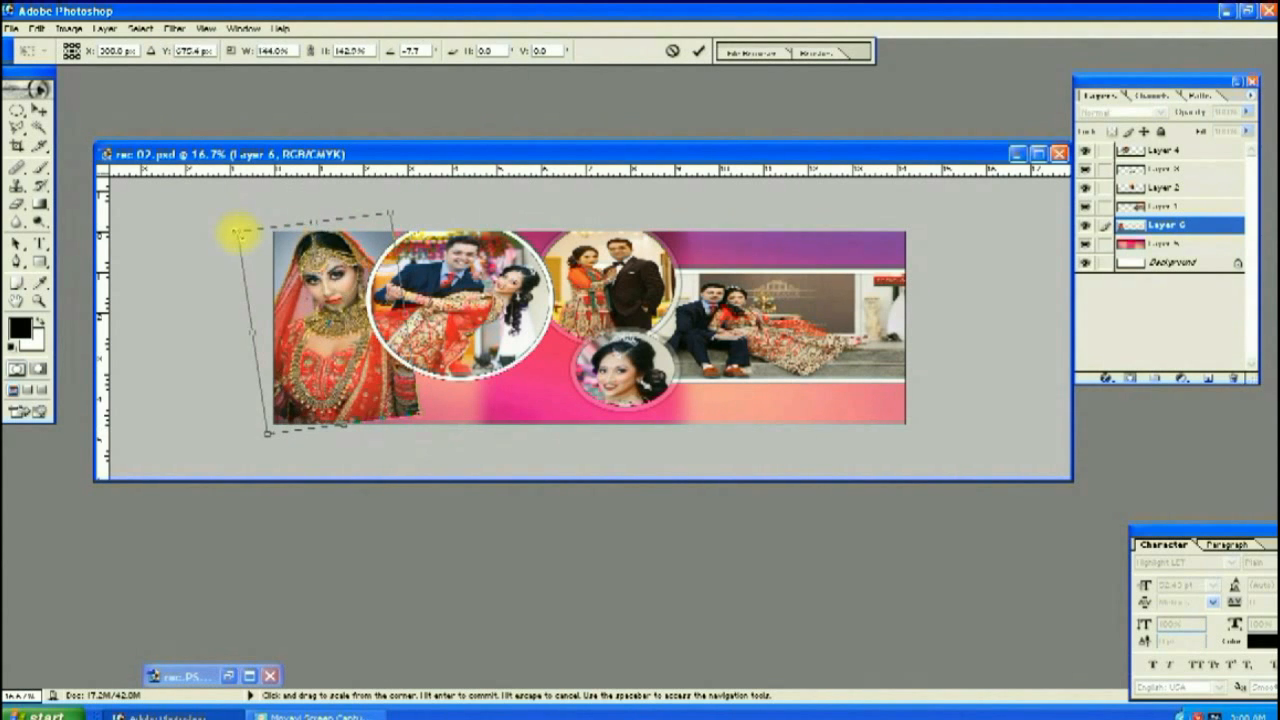
pyautogui.moveTo(269, 270); pyautogui.dragTo(271, 280)
pyautogui.moveTo(236, 241); pyautogui.dragTo(234, 241)
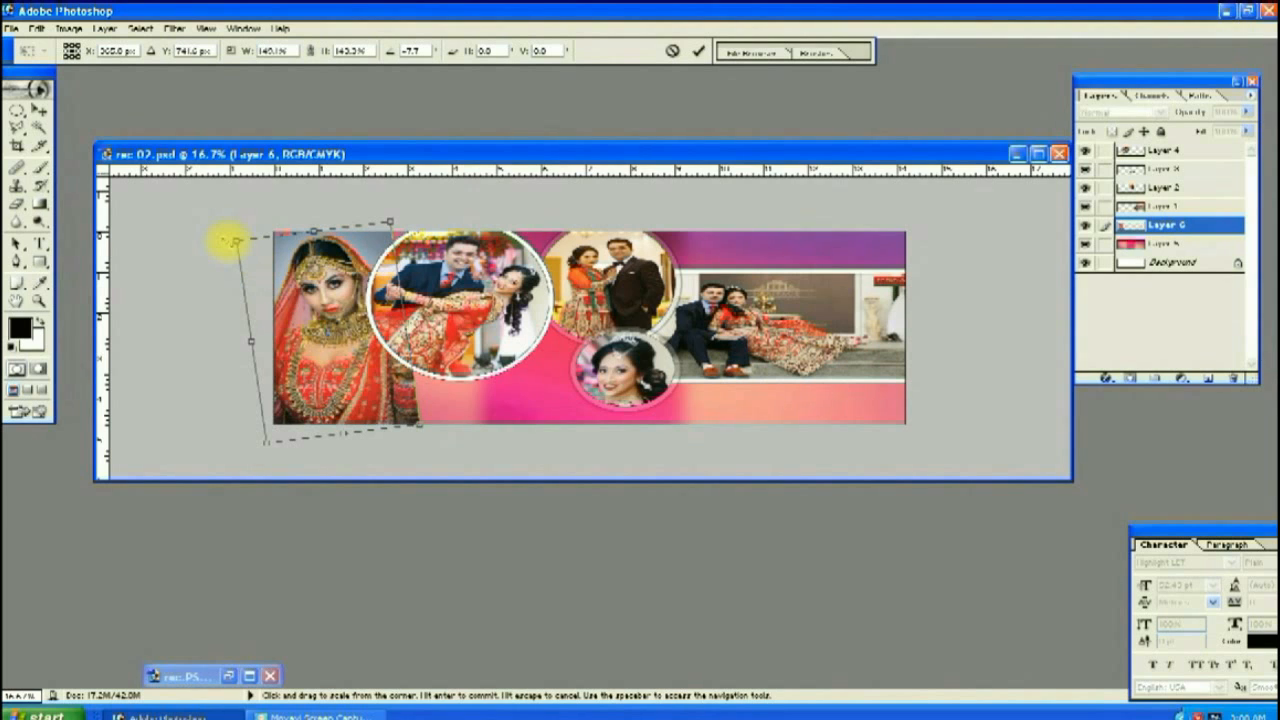
pyautogui.press('Return')
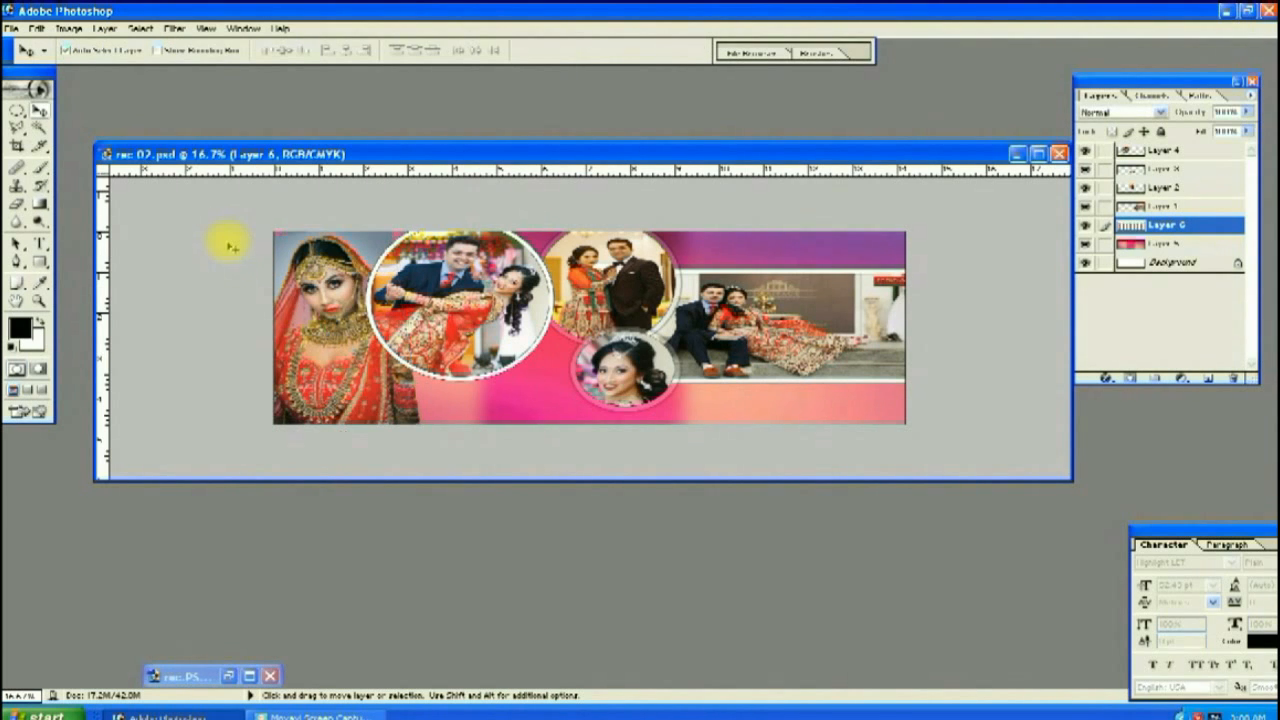
pyautogui.hotkey('ctrl', '+')
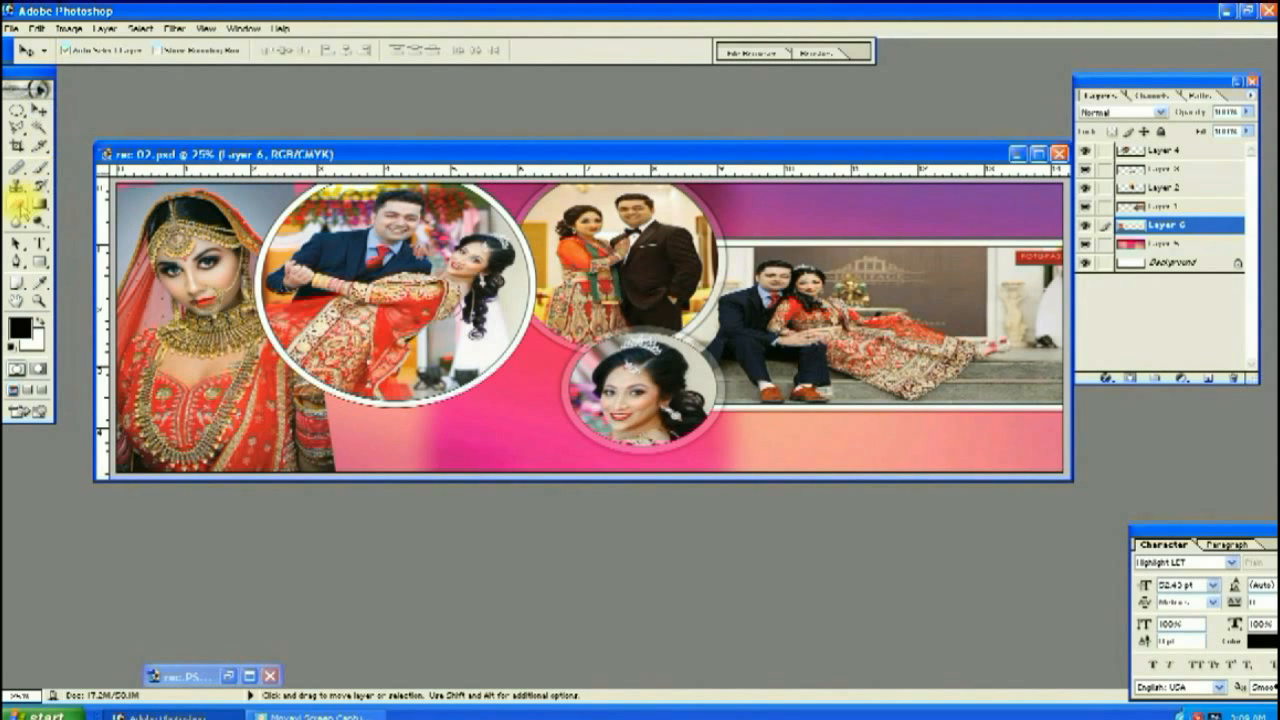
# Brighten the veiled bride portrait on Layer 6 with Brightness/Contrast
pyautogui.click(18, 205)
pyautogui.click(68, 28)
pyautogui.moveTo(114, 63)
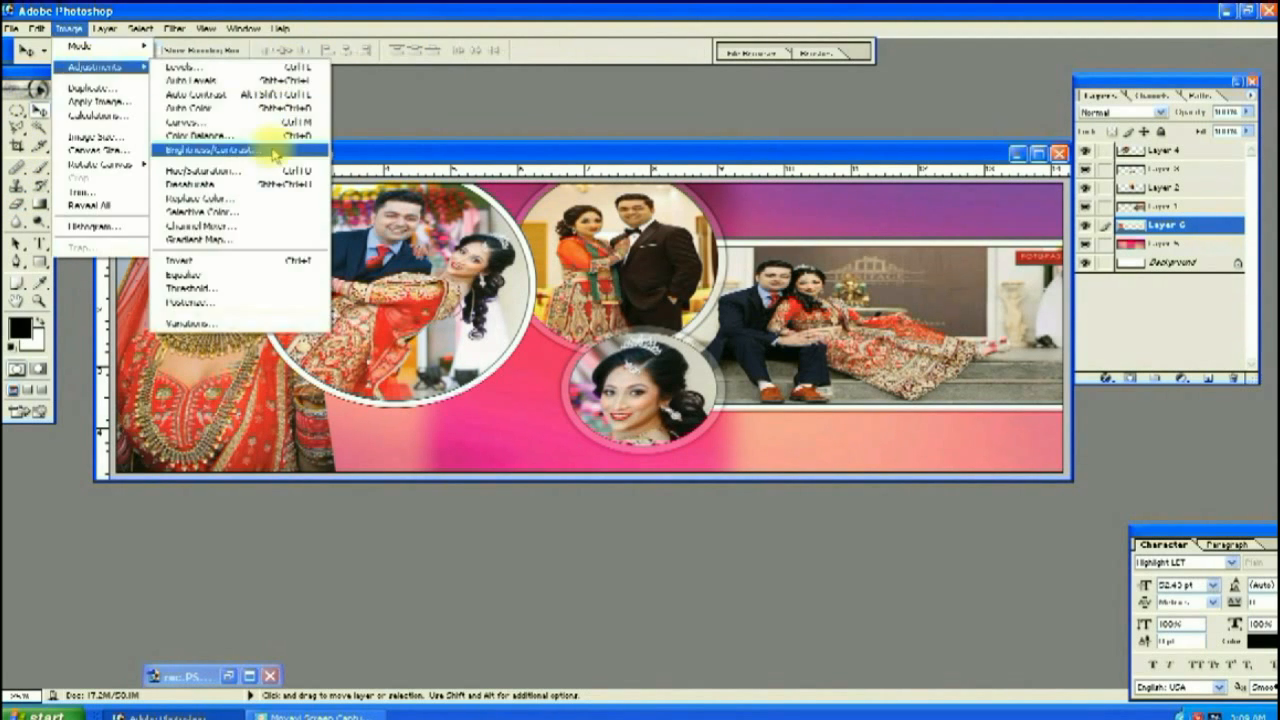
pyautogui.click(271, 149)
pyautogui.moveTo(884, 318); pyautogui.dragTo(905, 316)
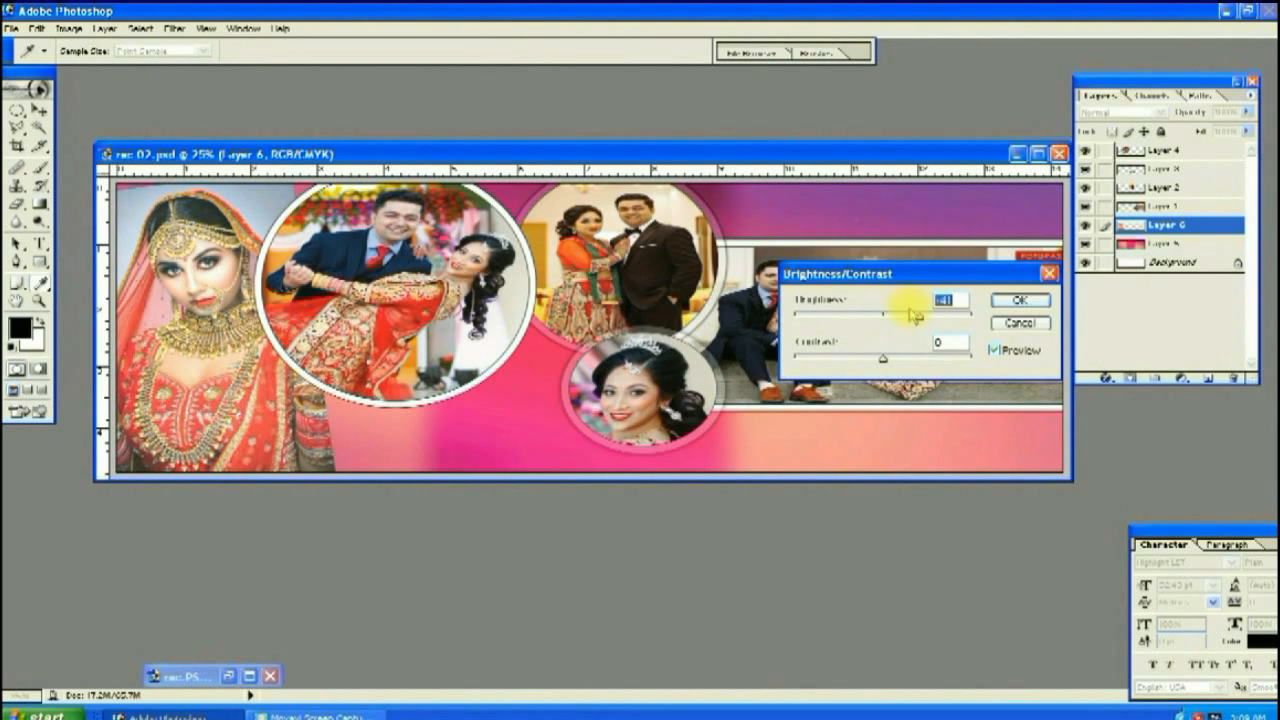
pyautogui.click(1012, 300)
pyautogui.press('v')
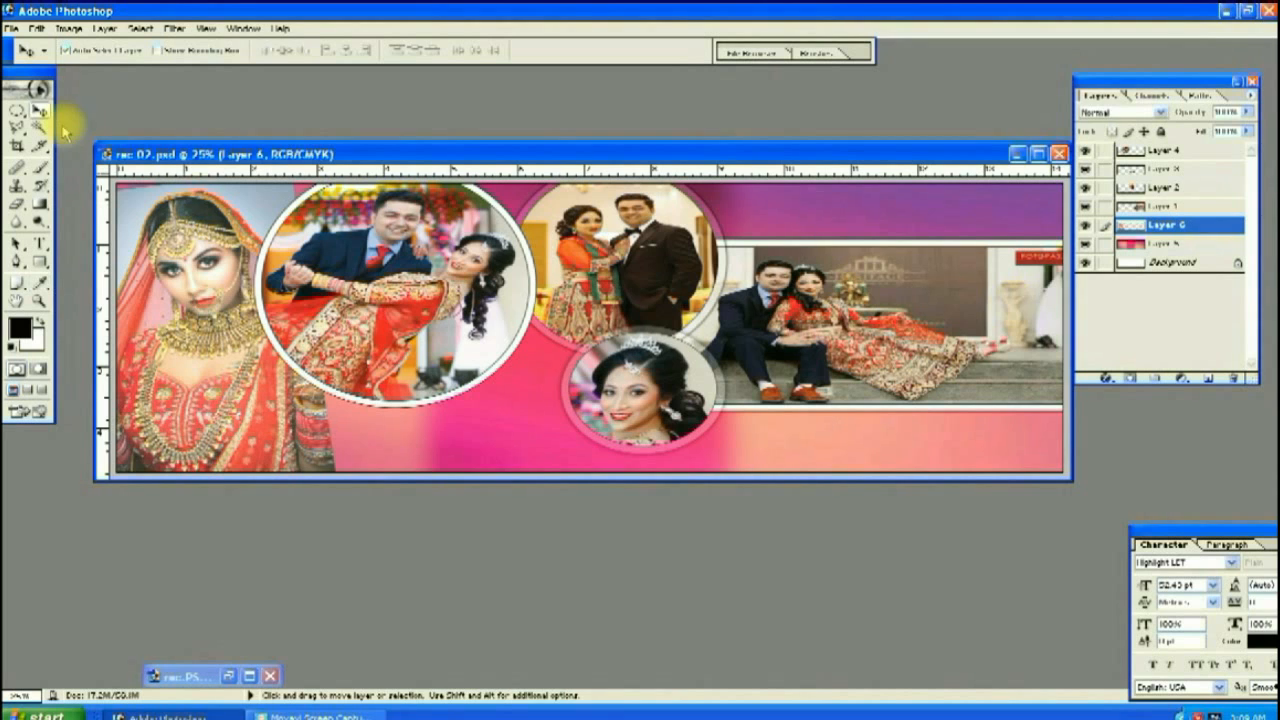
# Slightly raise the contrast of the veiled bride portrait, leaving brightness at 0
pyautogui.click(74, 32)
pyautogui.moveTo(110, 54)
pyautogui.click(230, 137)
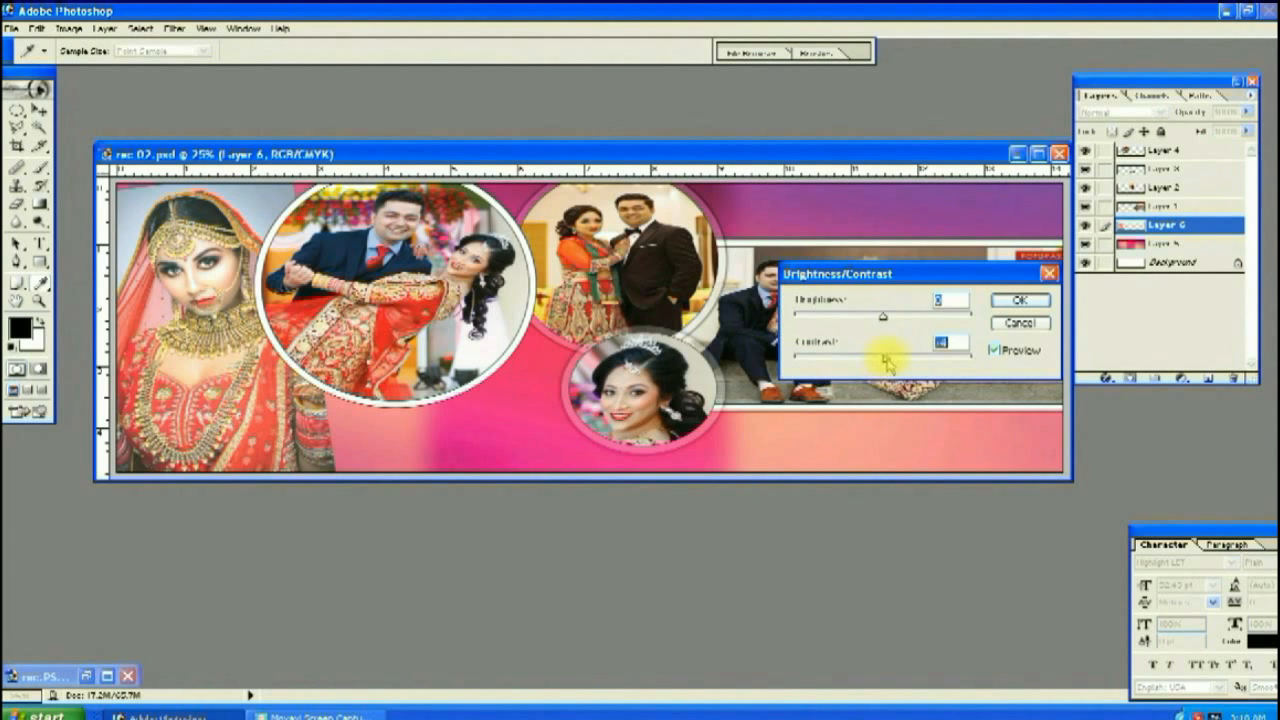
pyautogui.click(1015, 300)
pyautogui.press('v')
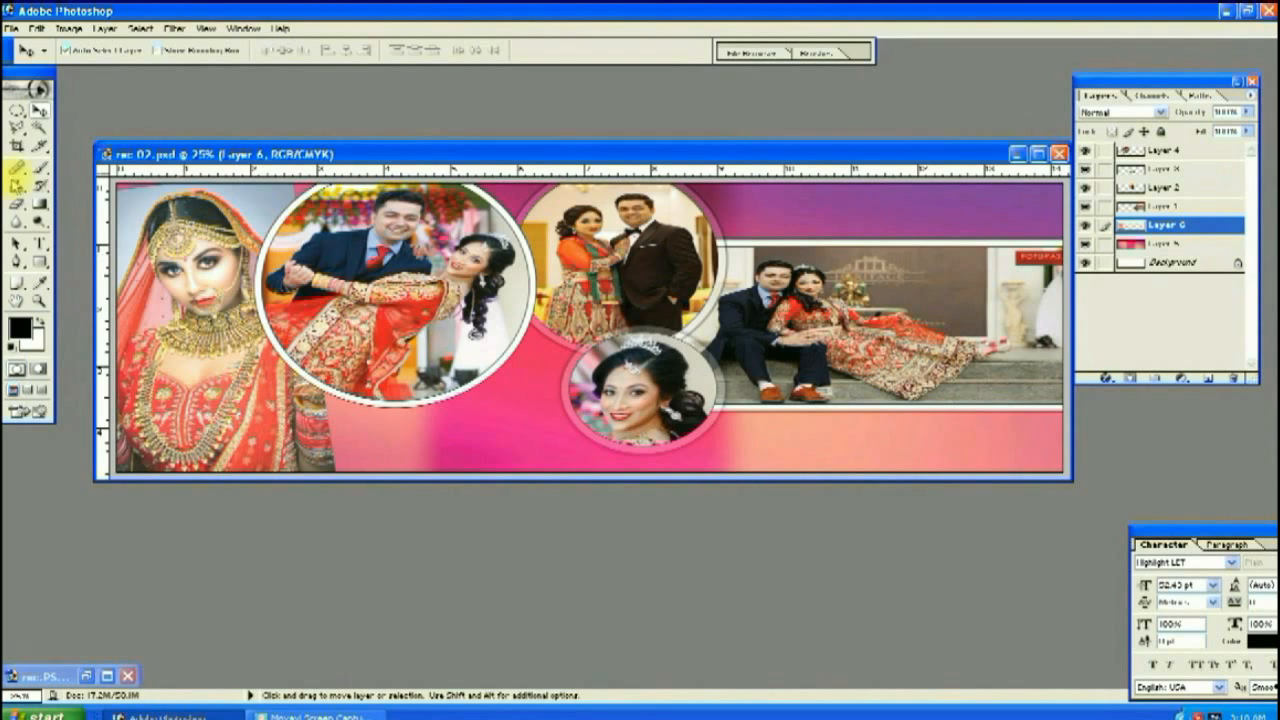
# Erase the veiled bride's surrounding backdrop at 25% opacity and soften her edges using the Blur tool in Normal mode
pyautogui.click(16, 203)
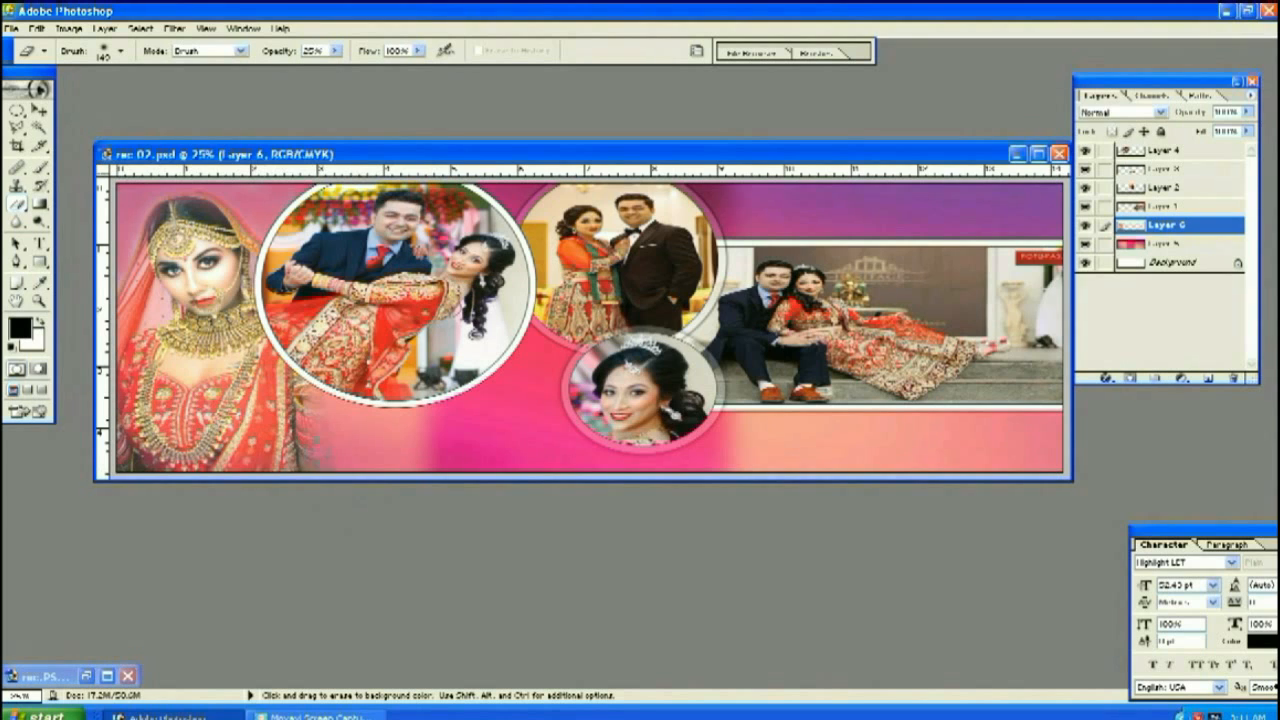
pyautogui.click(17, 222)
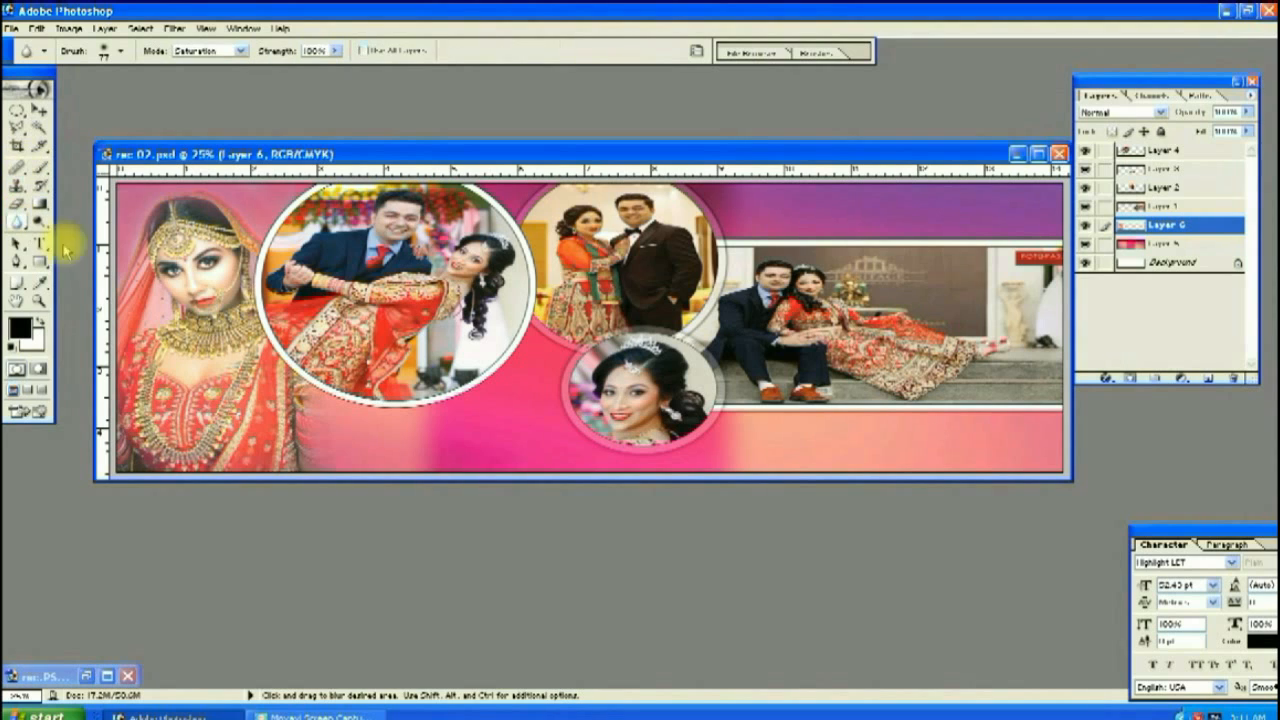
pyautogui.click(242, 51)
pyautogui.click(232, 64)
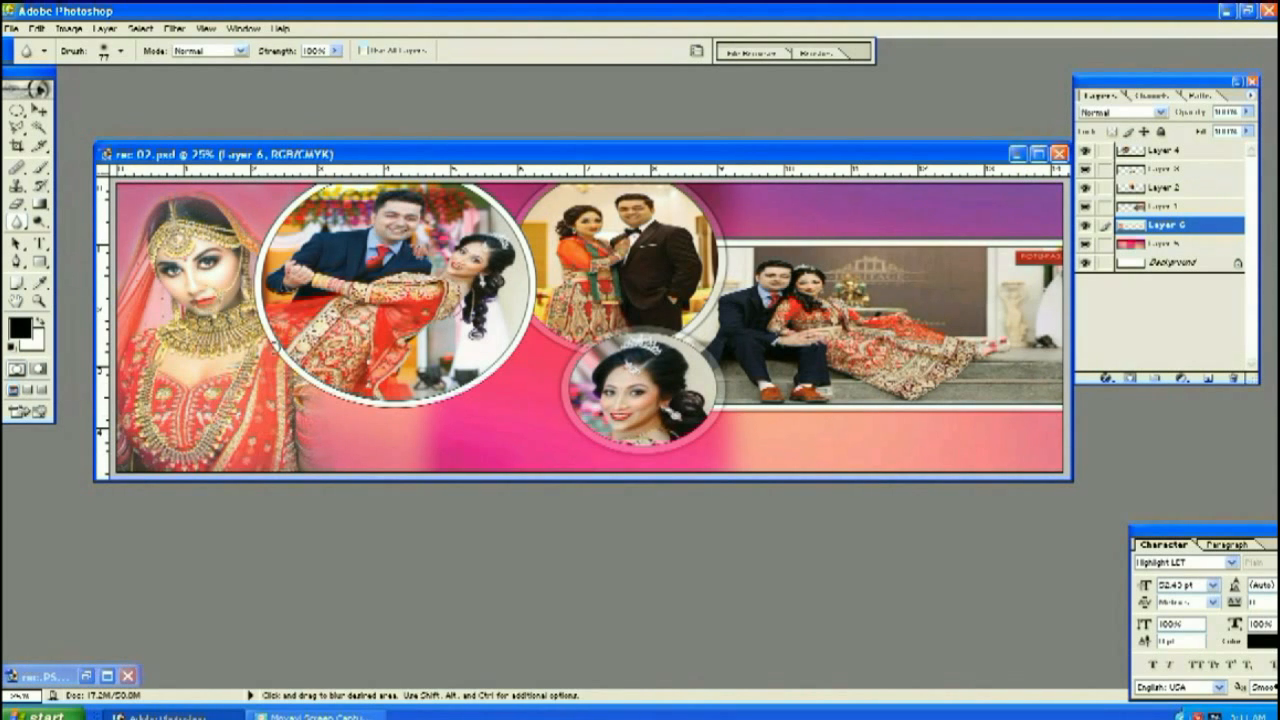
# Enlarge the cut-out bride portrait on Layer 6 slightly outward over the page's upper-left corner
pyautogui.hotkey('ctrl', '-')
pyautogui.hotkey('ctrl', 't')
pyautogui.moveTo(232, 220); pyautogui.dragTo(217, 213)
pyautogui.press('Return')
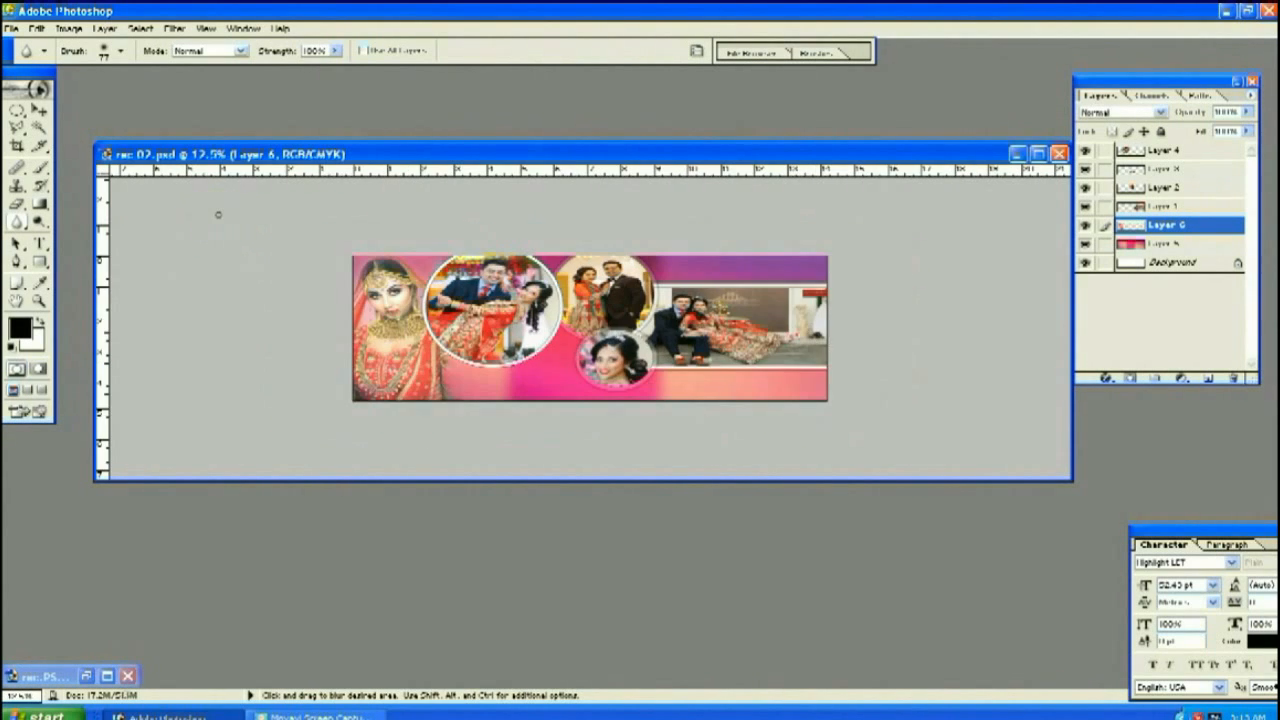
pyautogui.hotkey('ctrl', '+')
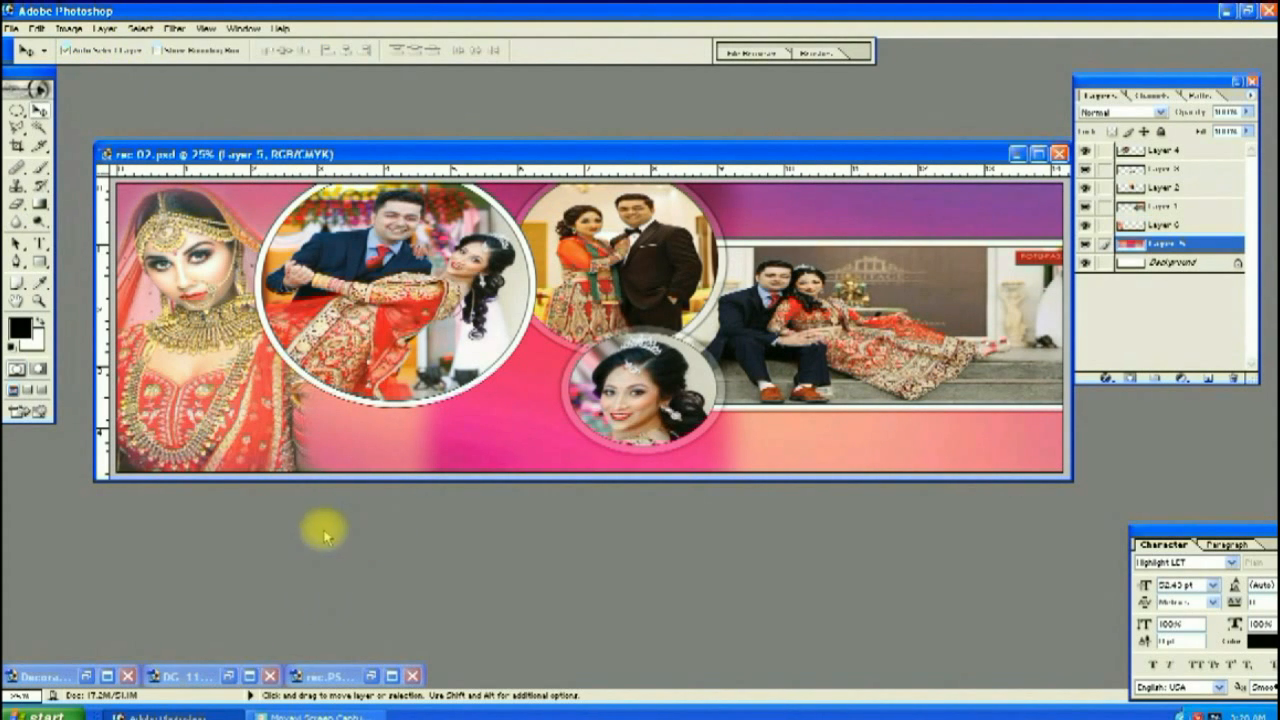
# Bring the WEDDING title artwork into the album page and scale it down to fit below the framed seated-couple photo
pyautogui.click(229, 679)
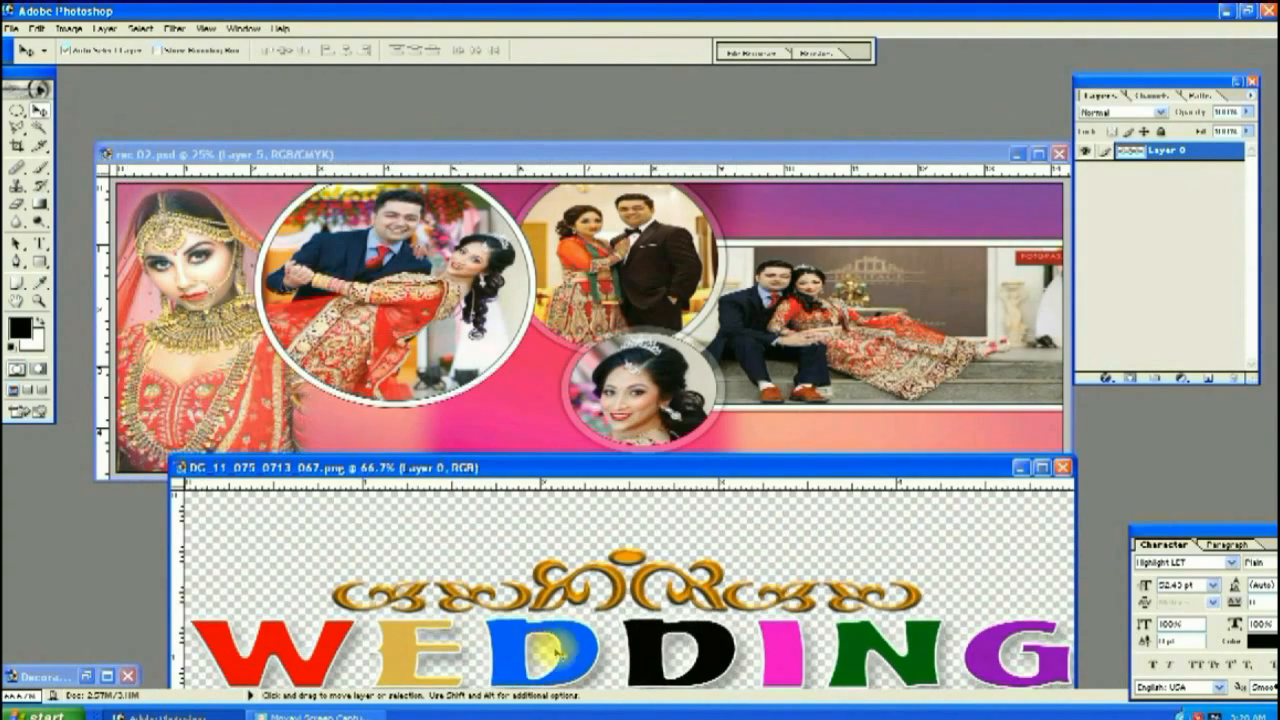
pyautogui.moveTo(553, 652); pyautogui.dragTo(849, 432)
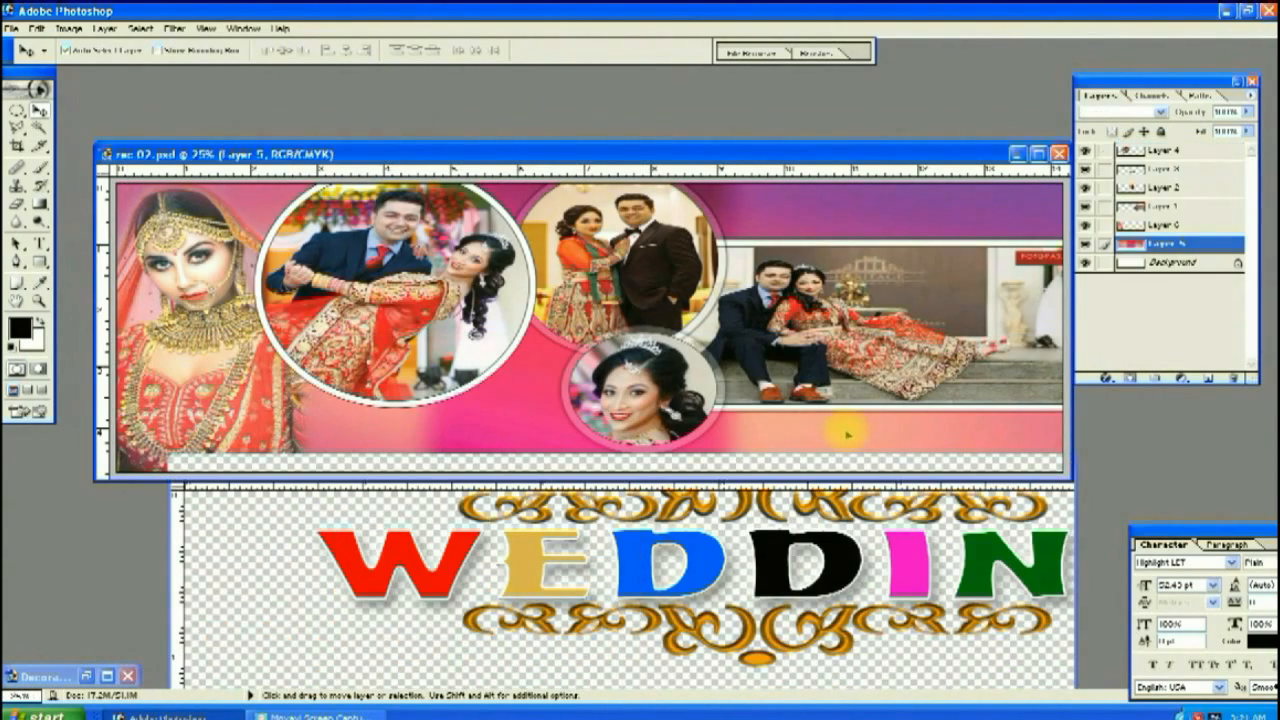
pyautogui.hotkey('ctrl', 't')
pyautogui.moveTo(707, 399); pyautogui.dragTo(757, 424)
pyautogui.moveTo(1031, 474); pyautogui.dragTo(963, 463)
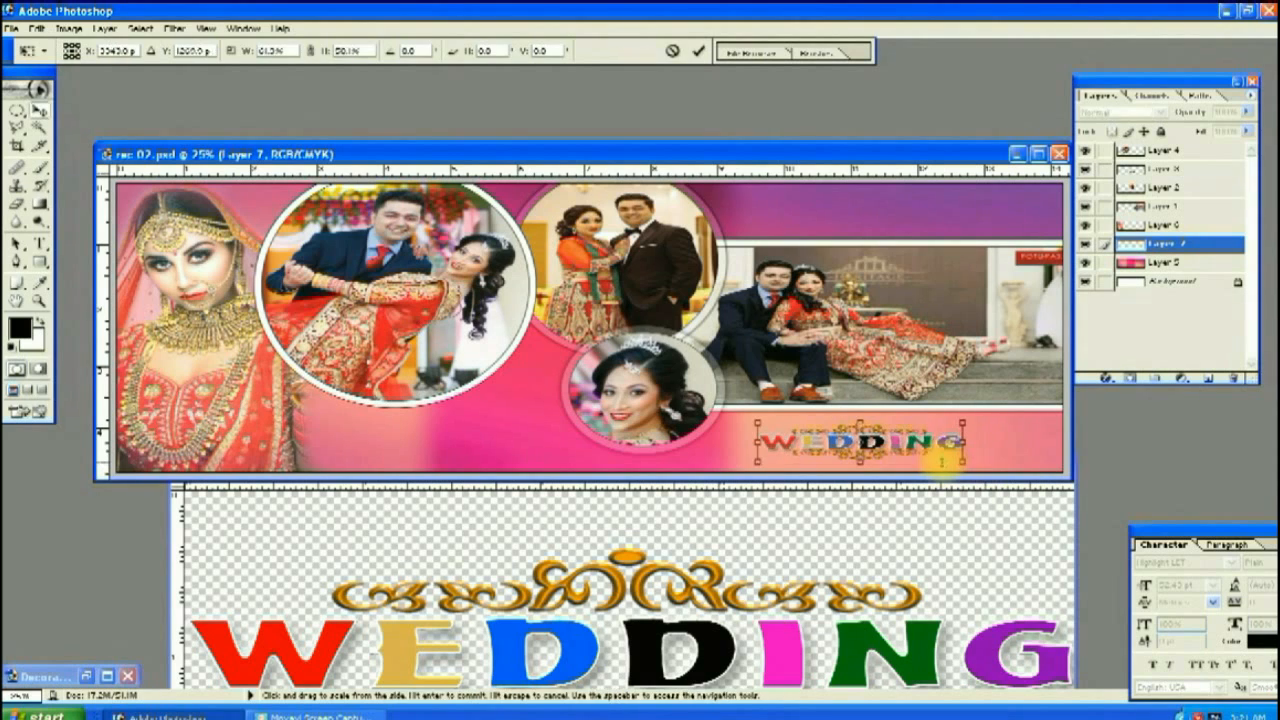
pyautogui.press('Return')
# Shift the WEDDING title slightly right beneath the framed photo and close the title's source image
pyautogui.moveTo(880, 444); pyautogui.dragTo(916, 451)
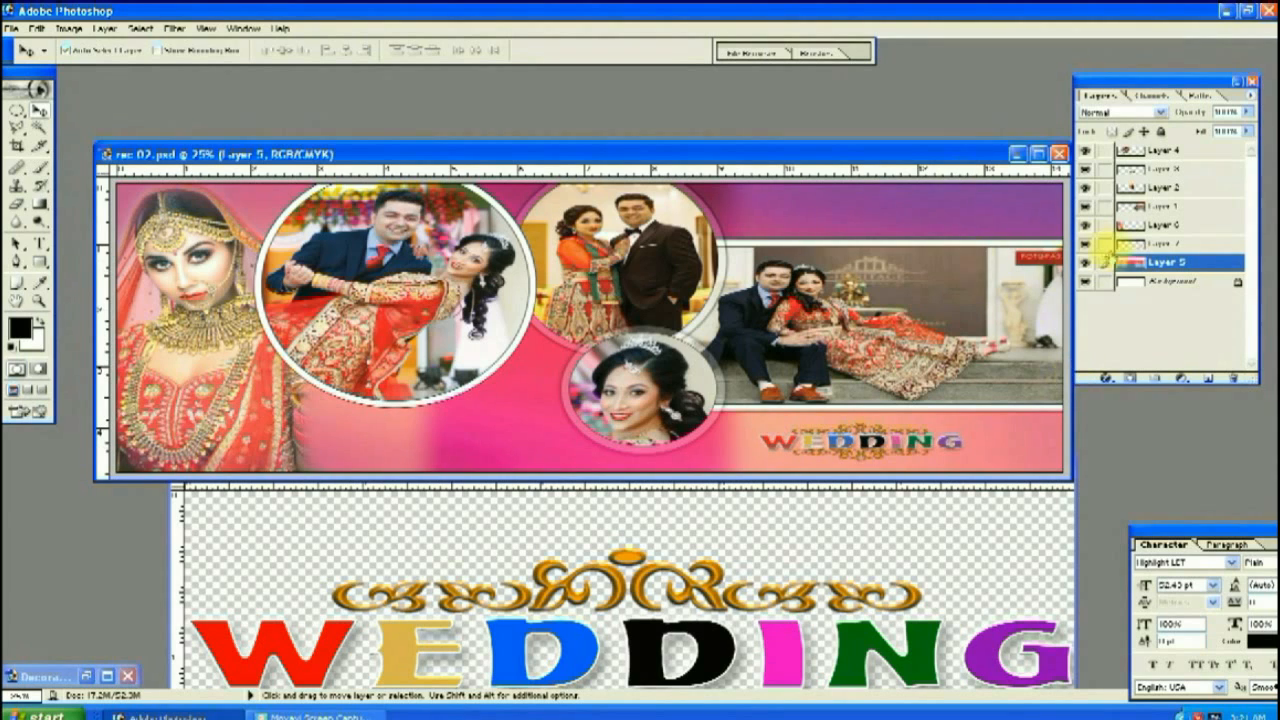
pyautogui.click(862, 442)
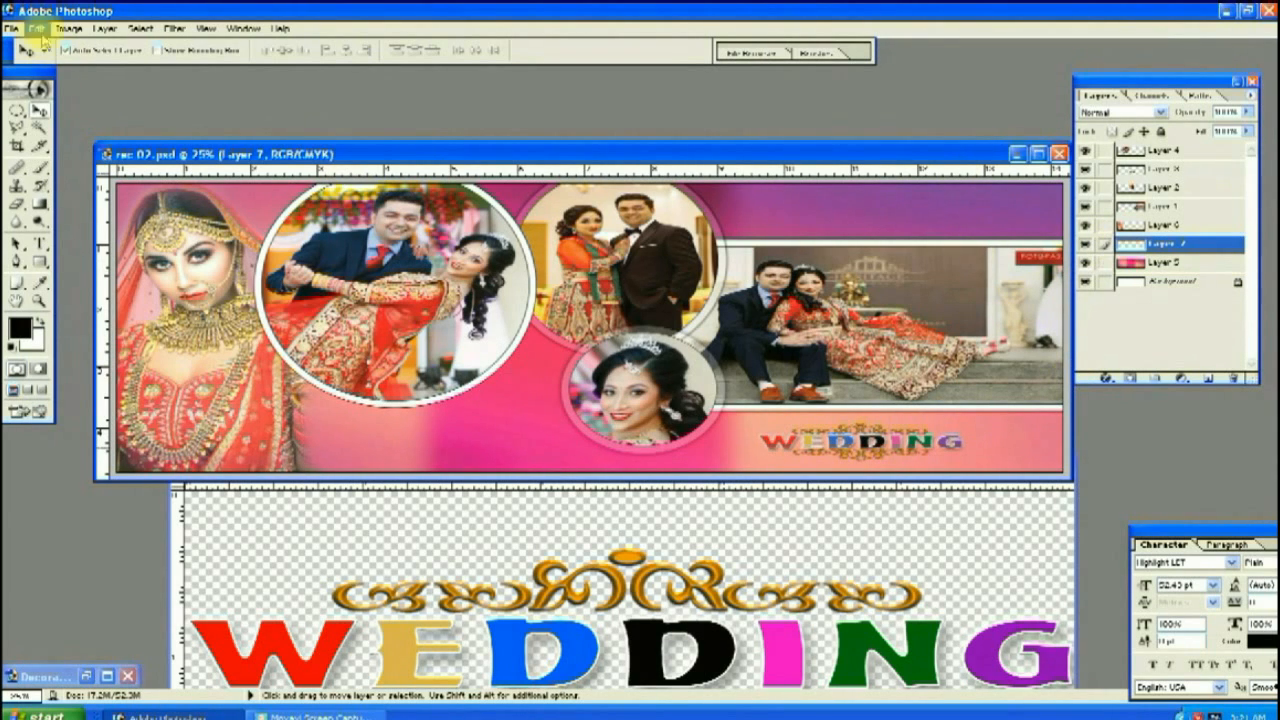
pyautogui.moveTo(862, 442); pyautogui.dragTo(886, 443)
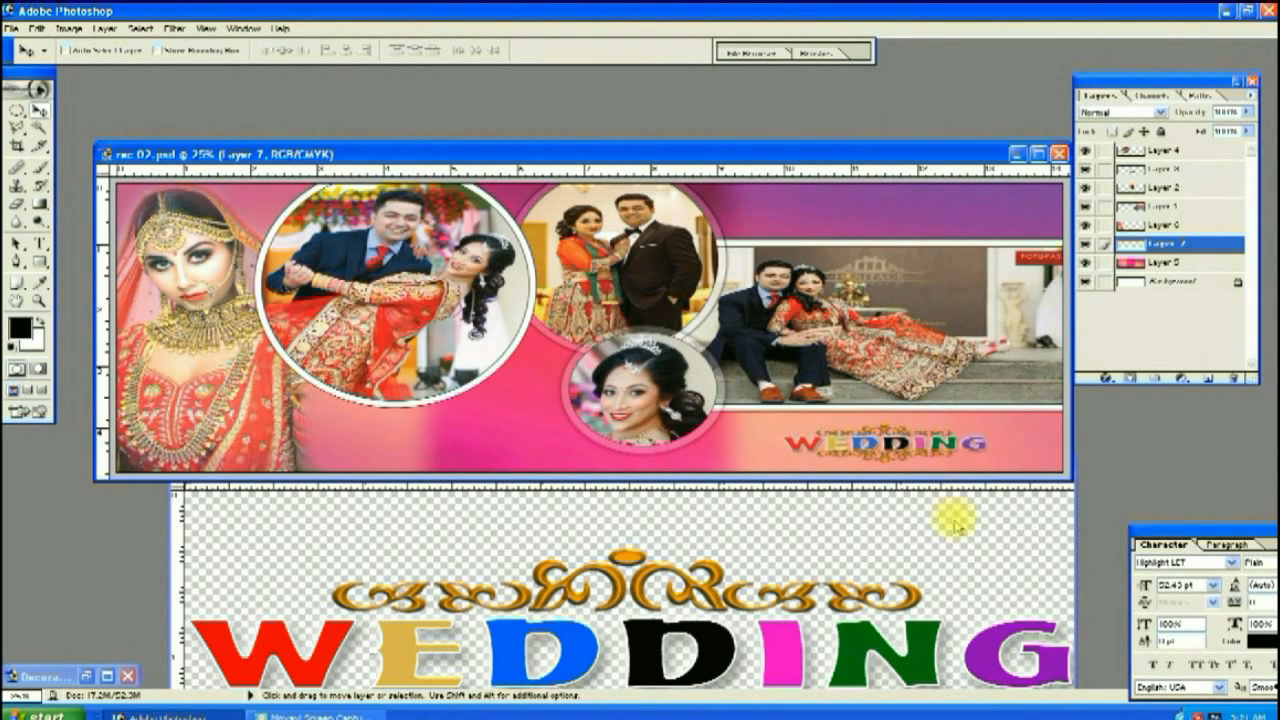
pyautogui.click(1066, 470)
pyautogui.click(1022, 468)
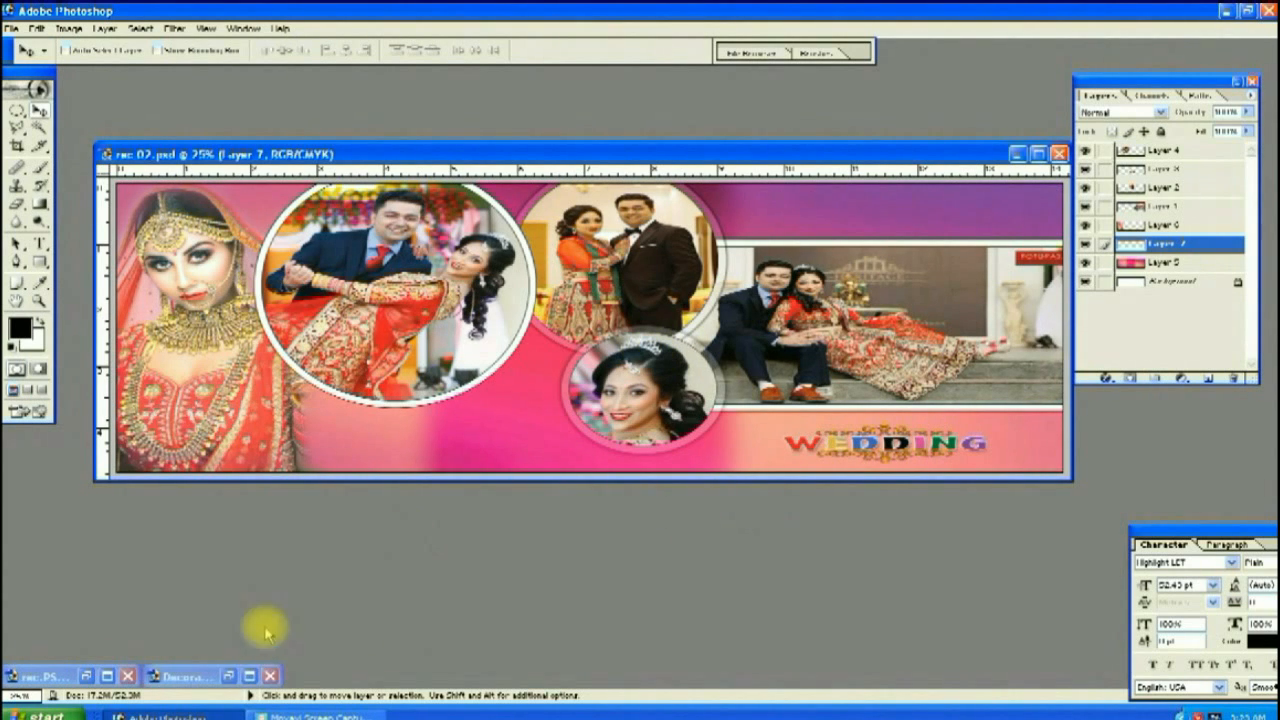
# Copy the black floral swirl from the Decorative image into the album page and shrink it to fit beside the small circular bride portrait
pyautogui.click(231, 676)
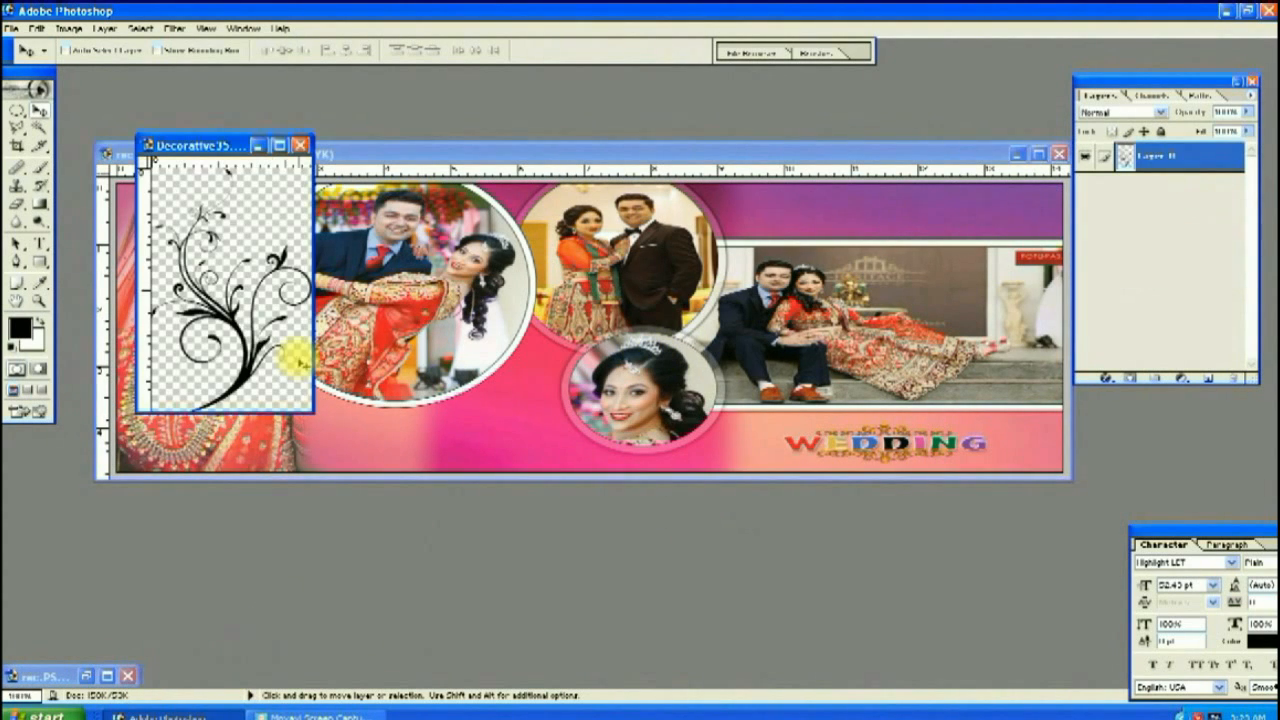
pyautogui.moveTo(228, 168); pyautogui.dragTo(578, 296)
pyautogui.hotkey('ctrl', 't')
pyautogui.moveTo(532, 418); pyautogui.dragTo(515, 462)
pyautogui.moveTo(561, 351); pyautogui.dragTo(542, 370)
pyautogui.moveTo(520, 425); pyautogui.dragTo(530, 397)
pyautogui.press('Return')
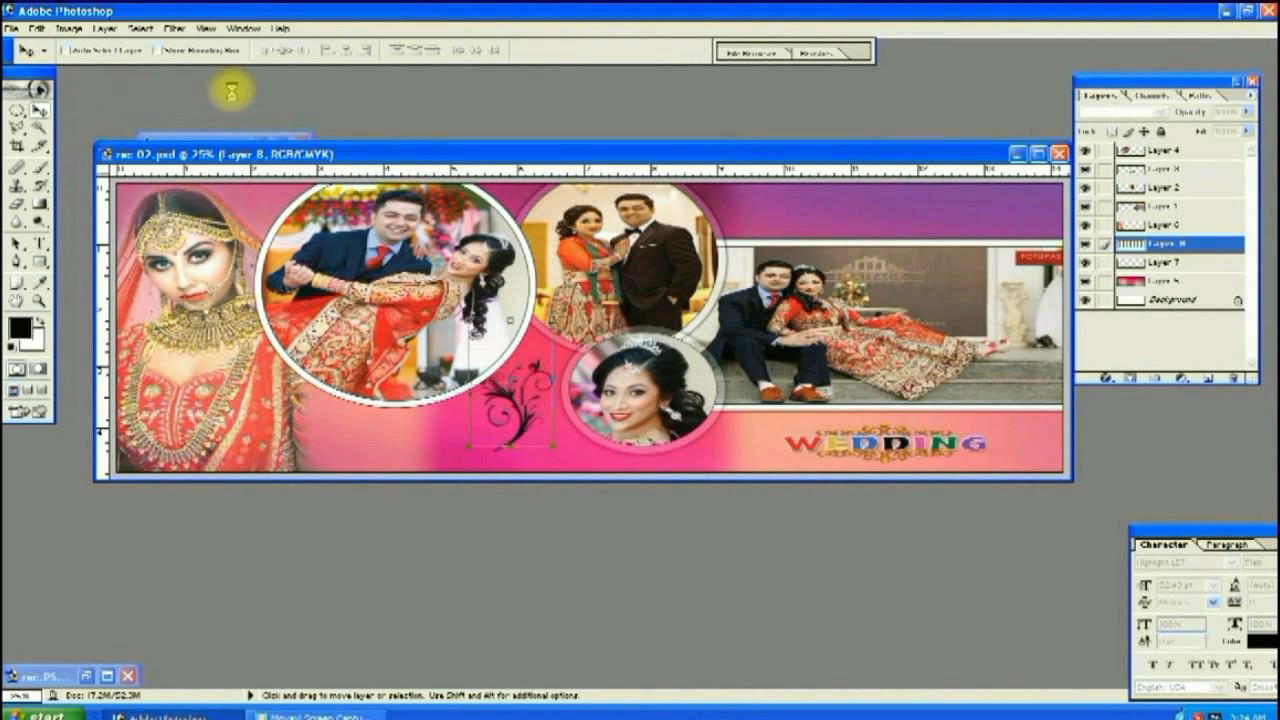
# Apply a white Color Overlay layer style to the floral swirl
pyautogui.click(105, 29)
pyautogui.moveTo(215, 108)
pyautogui.click(266, 207)
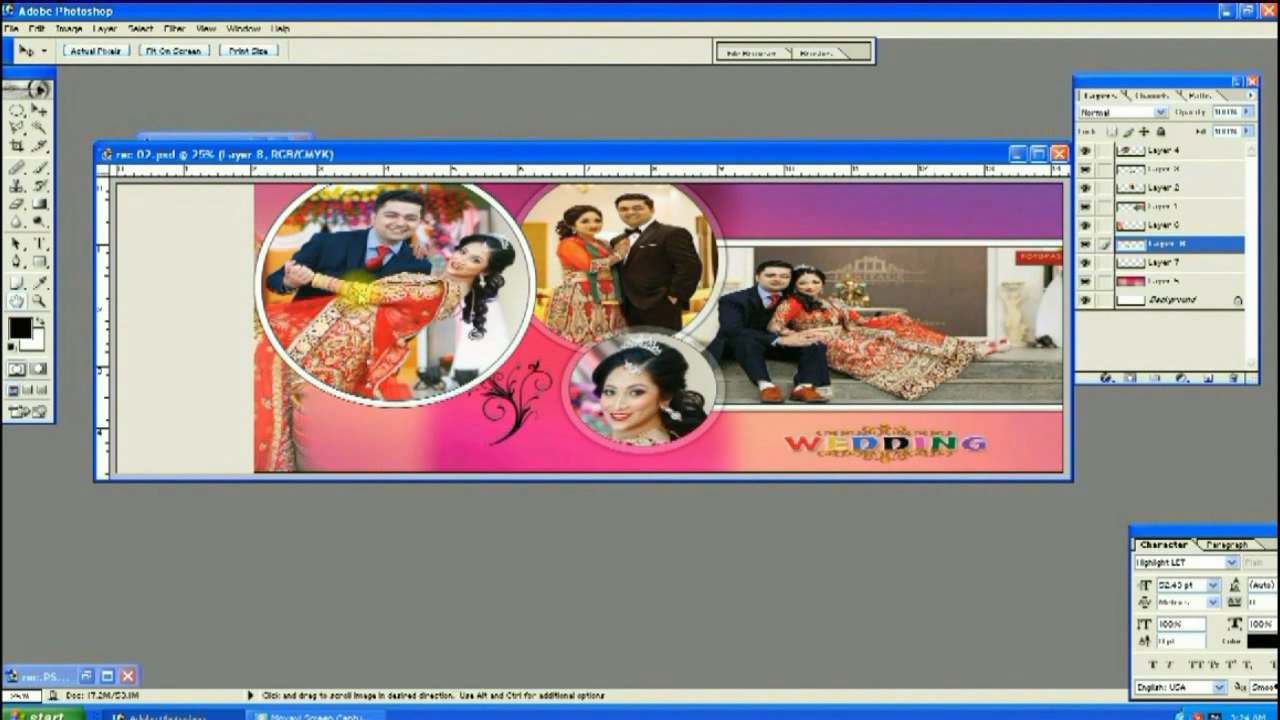
pyautogui.click(940, 203)
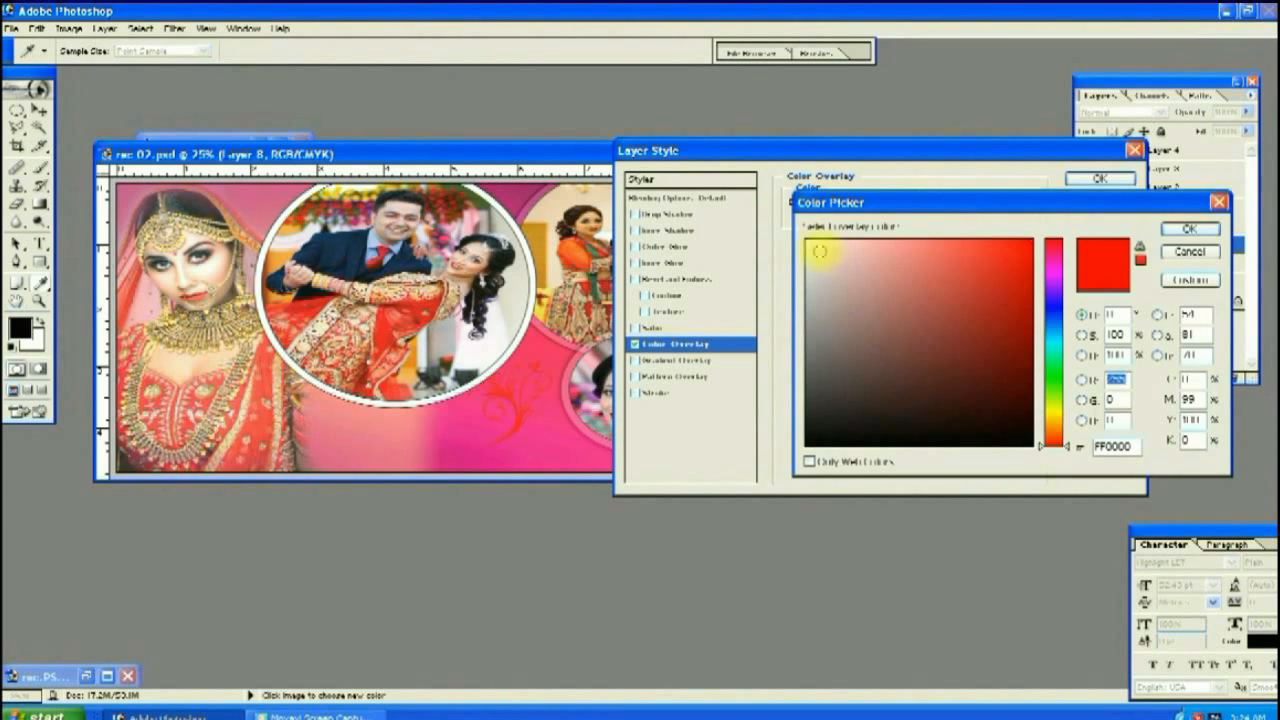
pyautogui.click(1189, 229)
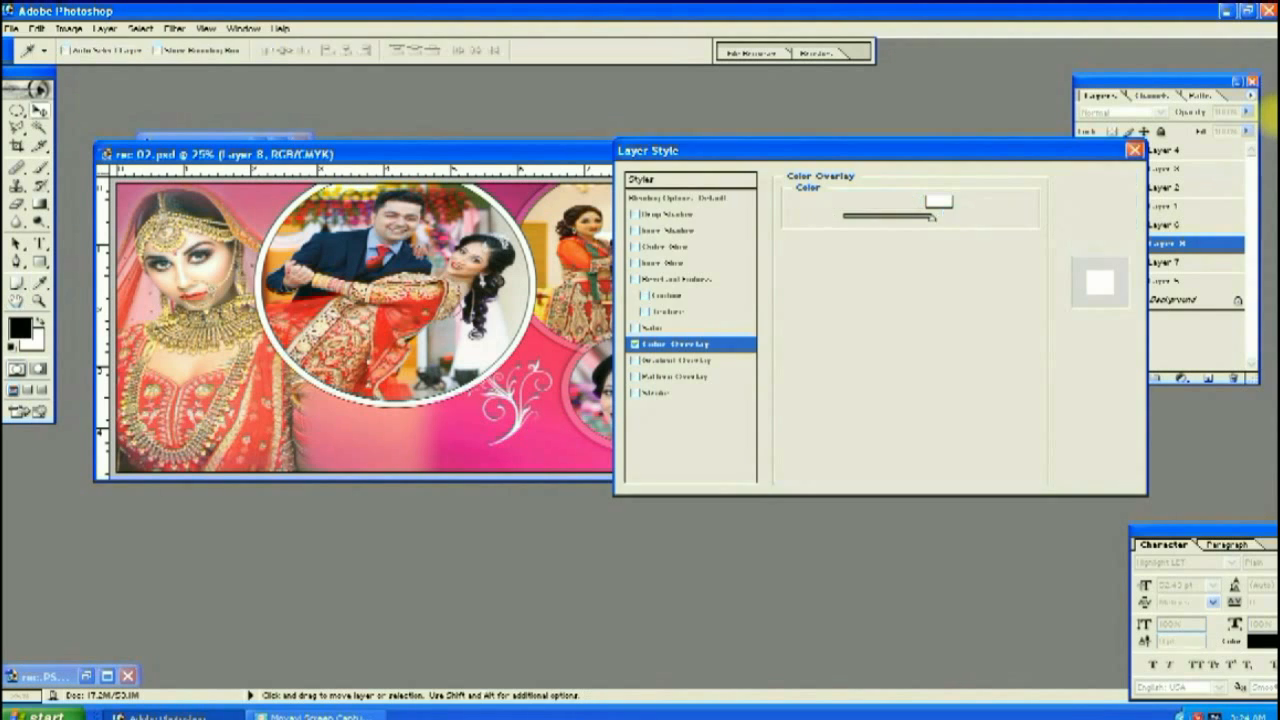
pyautogui.press('Return')
# Duplicate the white swirl onto the purple strip above the framed photo and flip the copy vertically
pyautogui.moveTo(515, 400); pyautogui.dragTo(805, 208)
pyautogui.click(36, 28)
pyautogui.moveTo(110, 289)
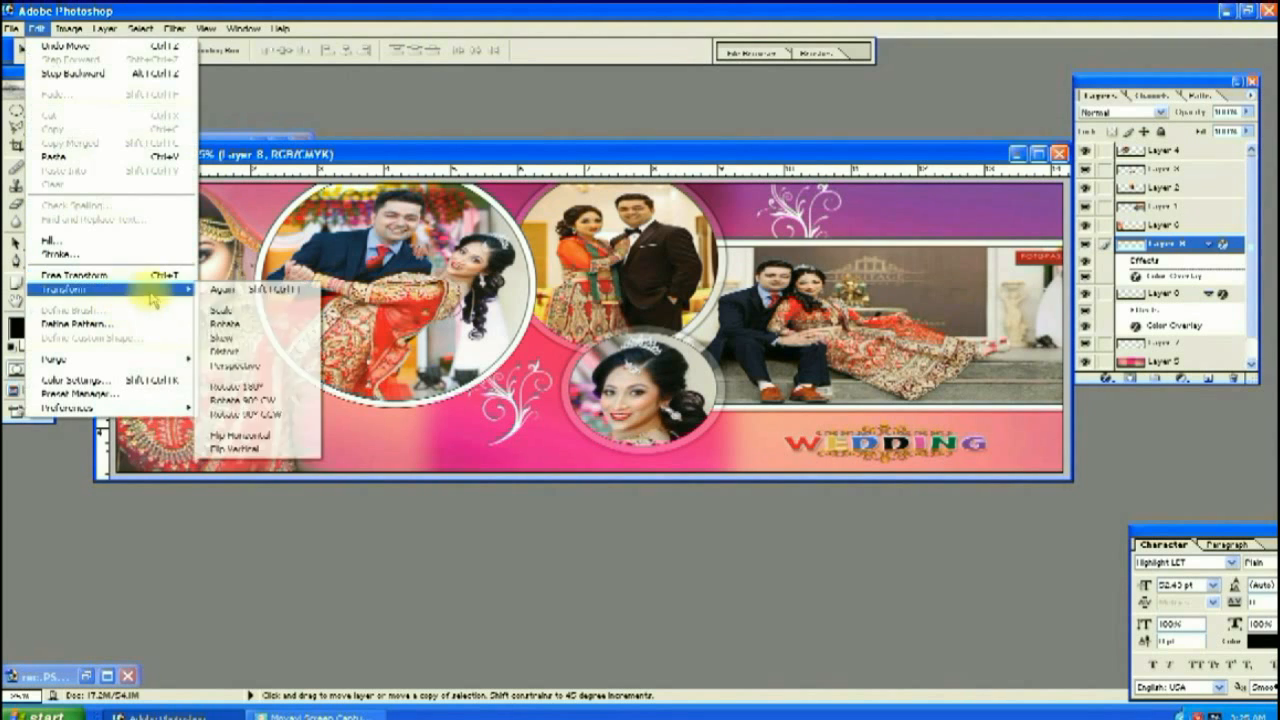
pyautogui.click(230, 450)
# Rotate the swirl copy on the purple strip by 55° and scale it down slightly to fit the strip
pyautogui.click(36, 28)
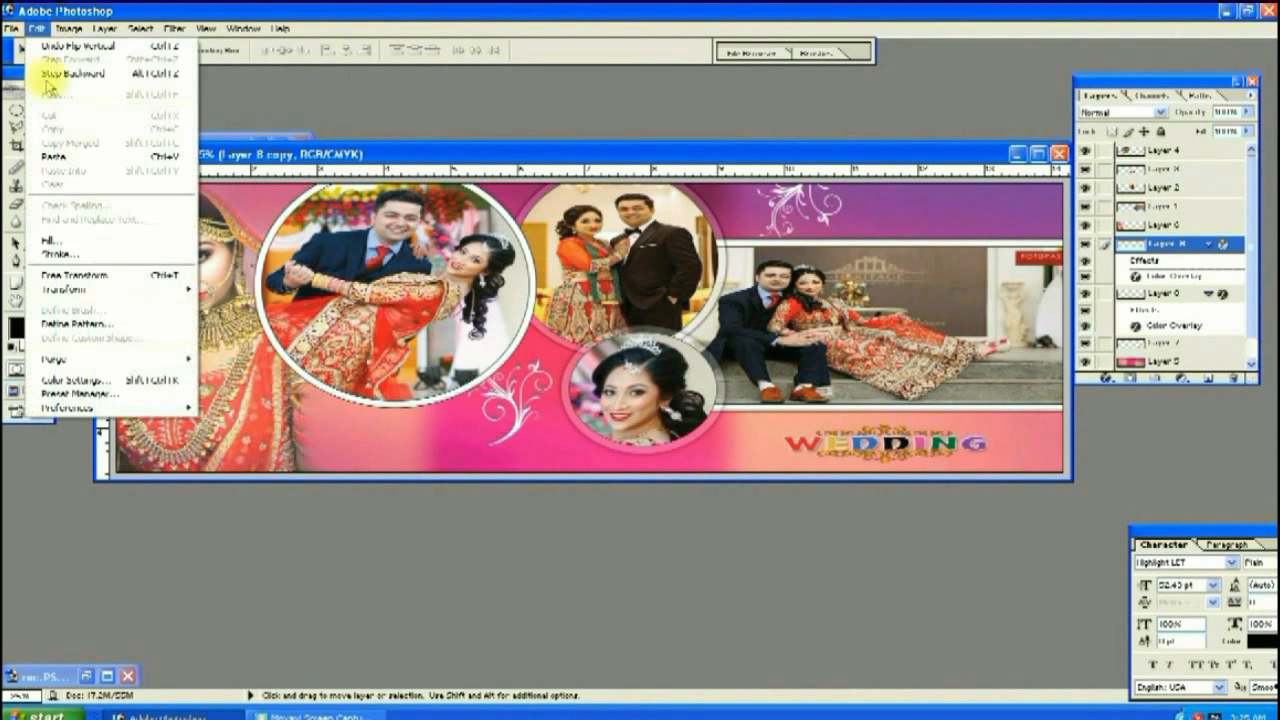
pyautogui.moveTo(110, 289)
pyautogui.click(297, 425)
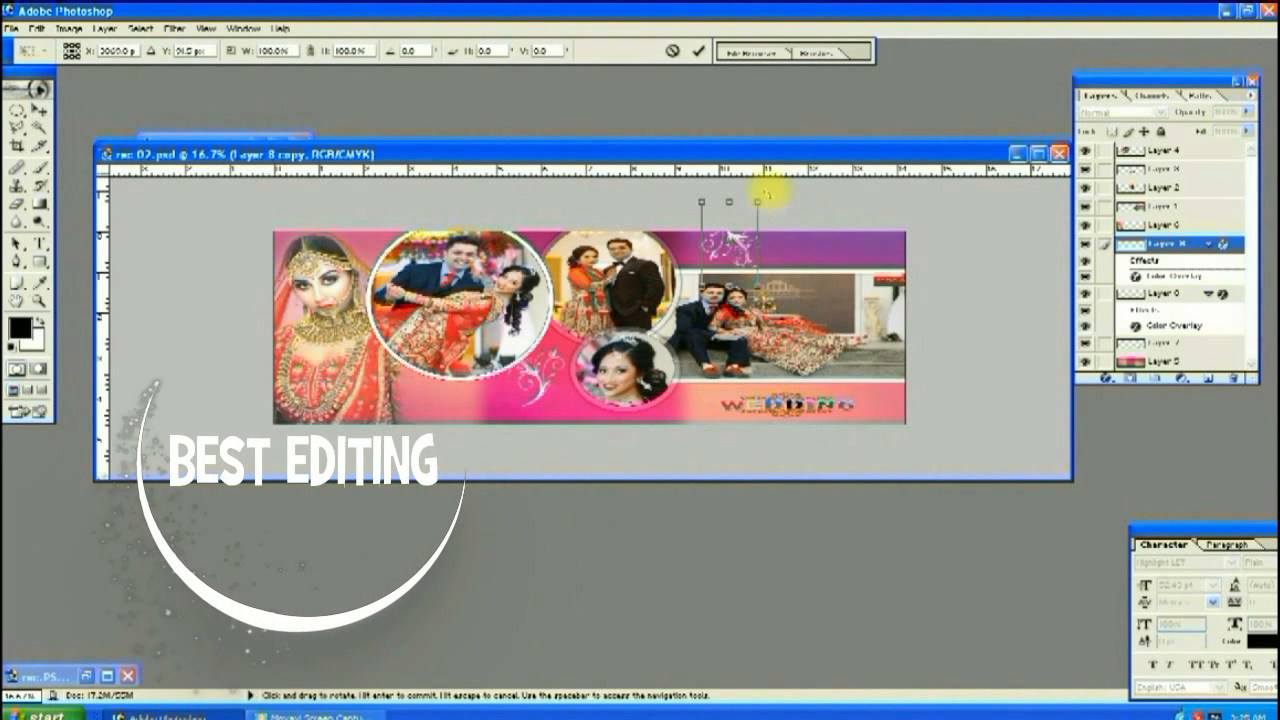
pyautogui.moveTo(790, 198); pyautogui.dragTo(860, 243)
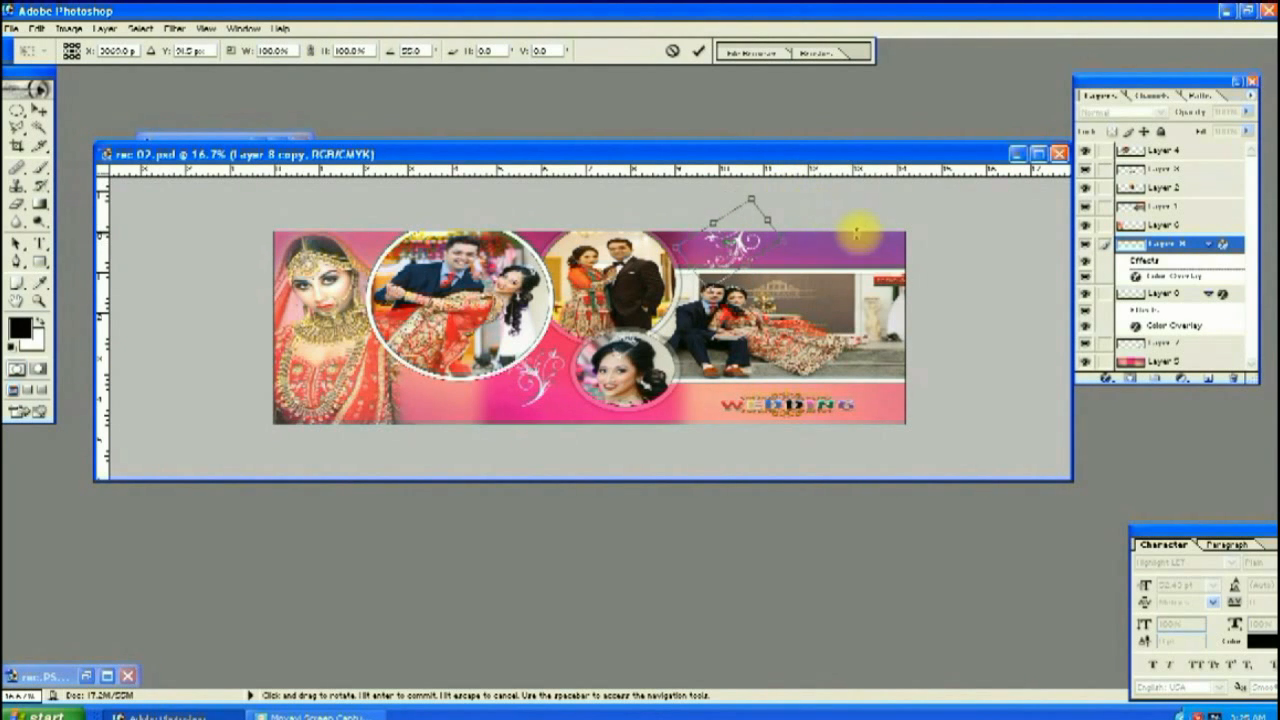
pyautogui.hotkey('ctrl', '+')
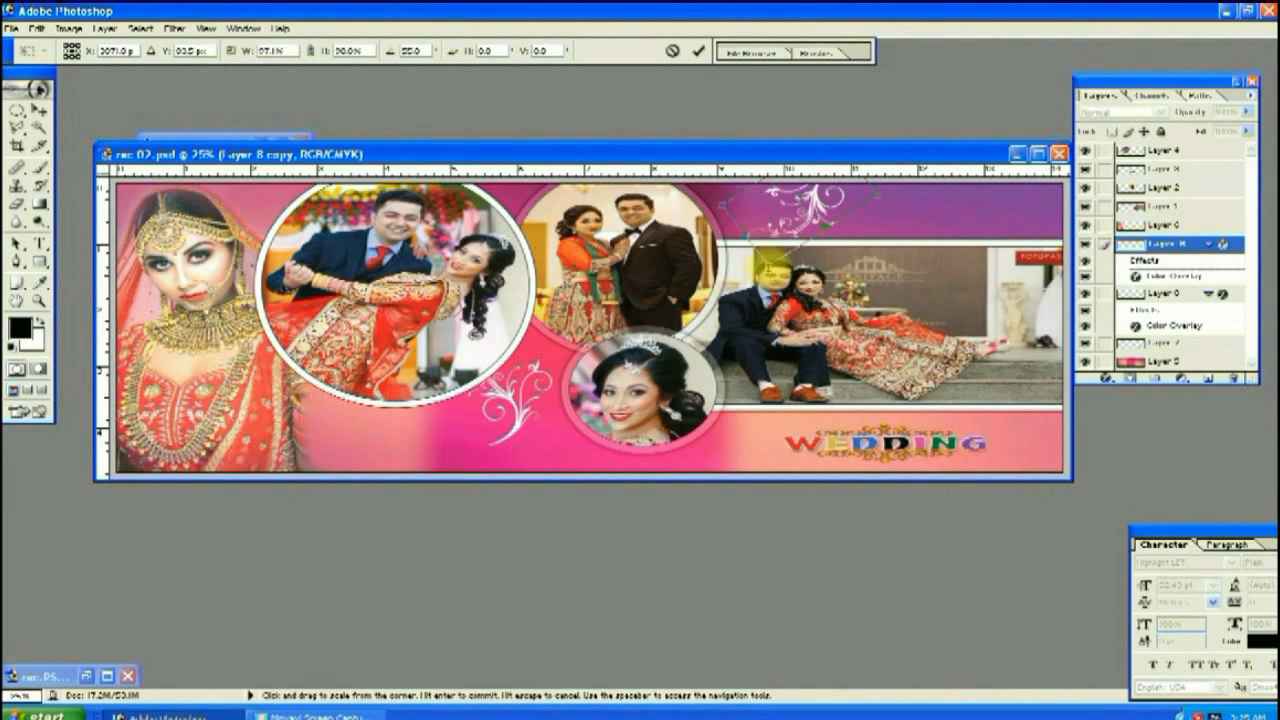
pyautogui.moveTo(769, 268); pyautogui.dragTo(773, 253)
pyautogui.moveTo(826, 207)
pyautogui.mouseDown()
pyautogui.moveTo(792, 205)
pyautogui.moveTo(806, 198)
pyautogui.mouseUp()
pyautogui.press('Return')
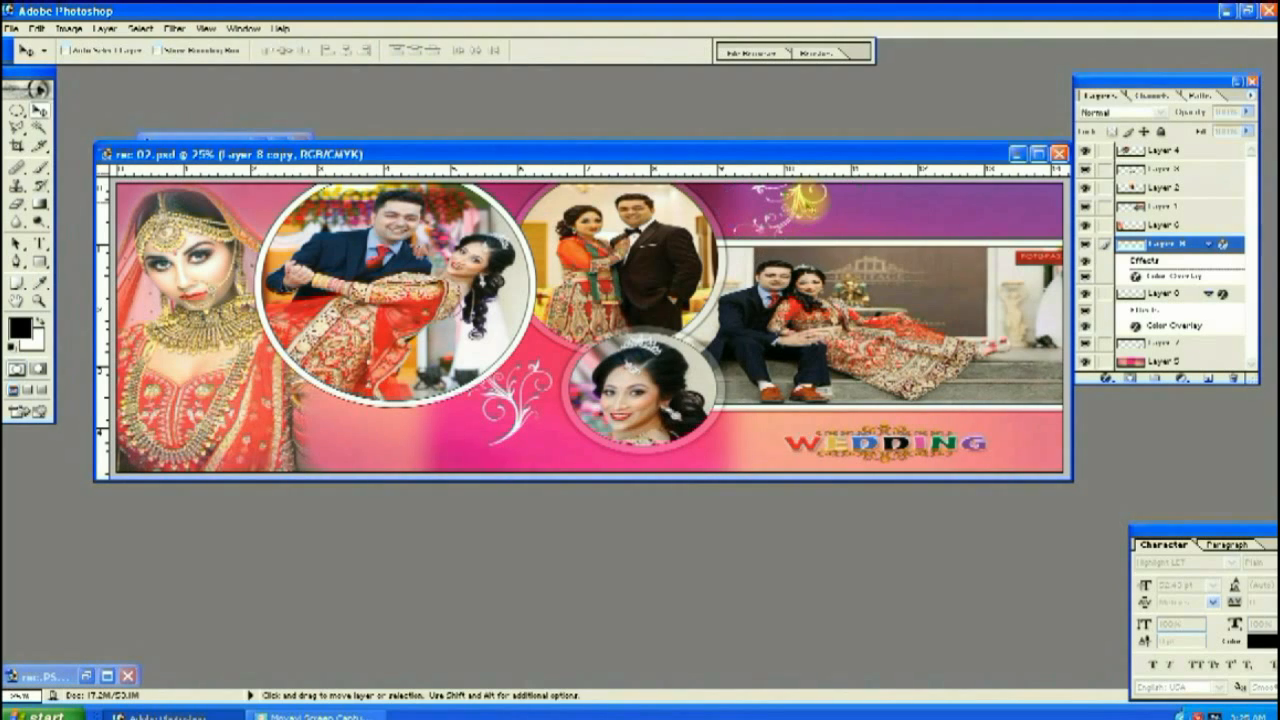
# Enlarge the rotated swirl by about 5% and duplicate it twice along the purple strip to form a row of three
pyautogui.hotkey('ctrl', 't')
pyautogui.moveTo(852, 243); pyautogui.dragTo(863, 249)
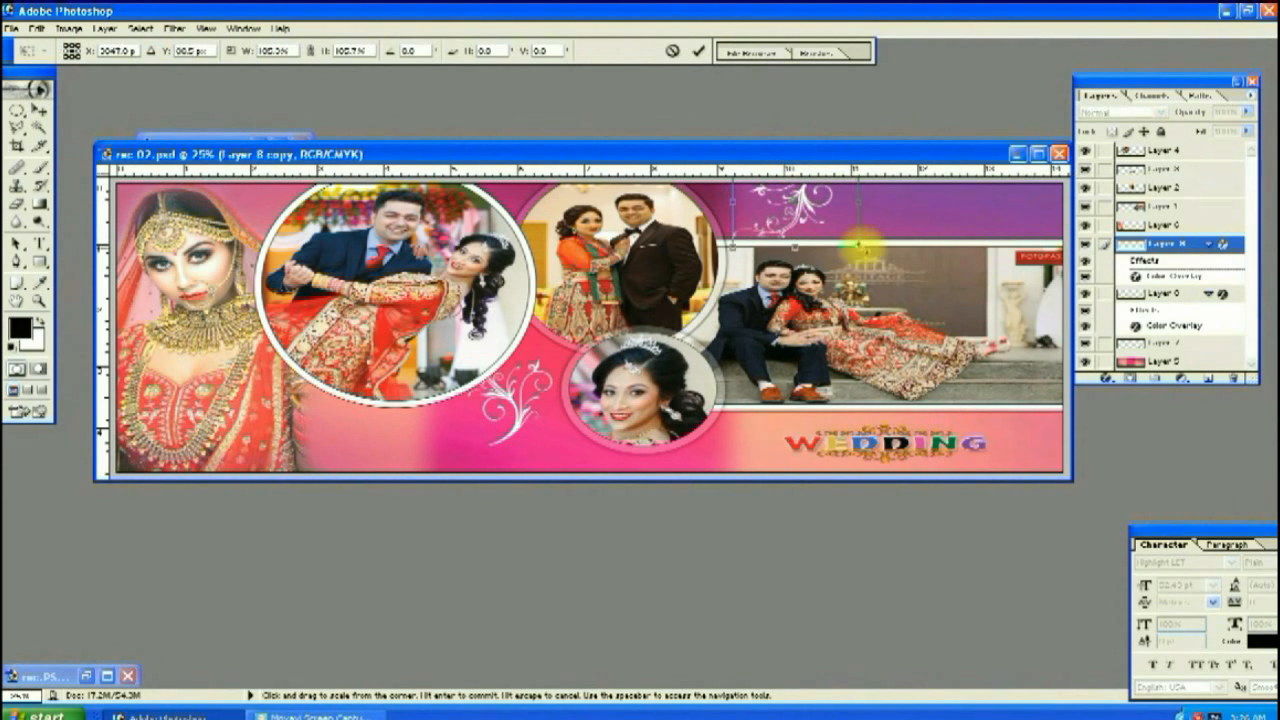
pyautogui.moveTo(823, 211); pyautogui.dragTo(1024, 200)
pyautogui.press('Return')
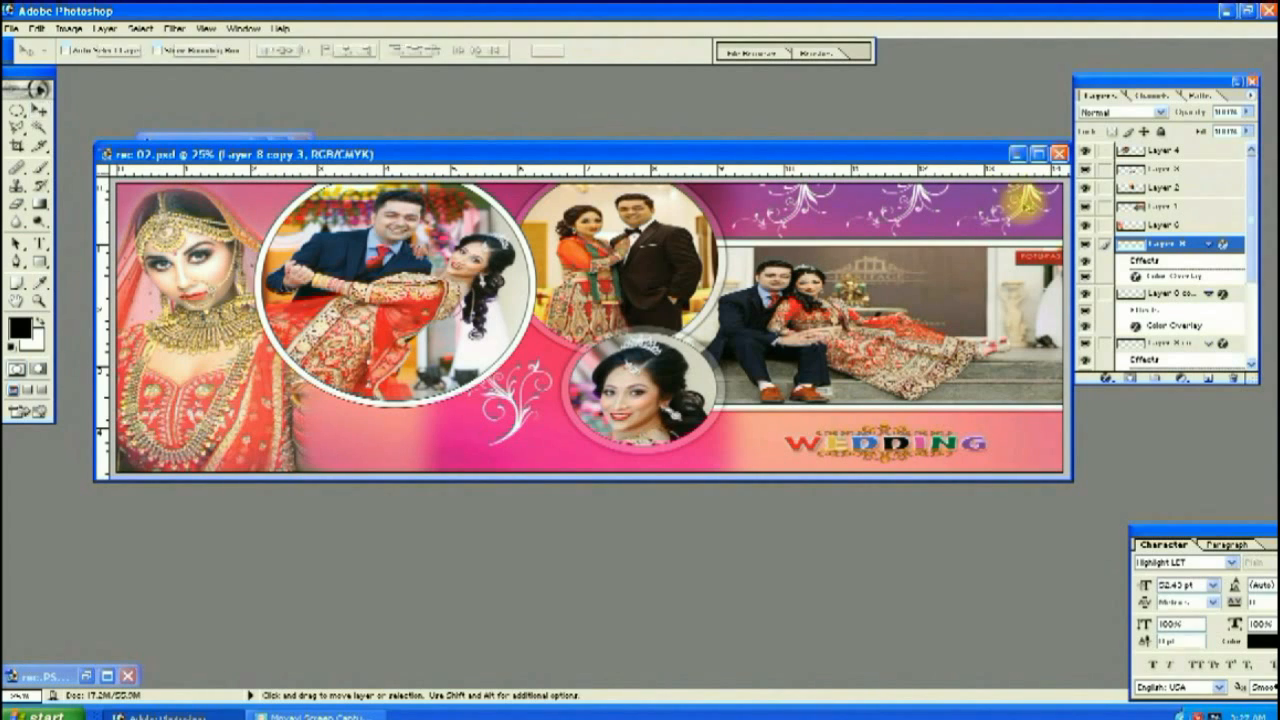
# Adjust the last swirl in the strip with Free Transform and widen the middle one to 104.2%
pyautogui.hotkey('ctrl', 't')
pyautogui.press('Return')
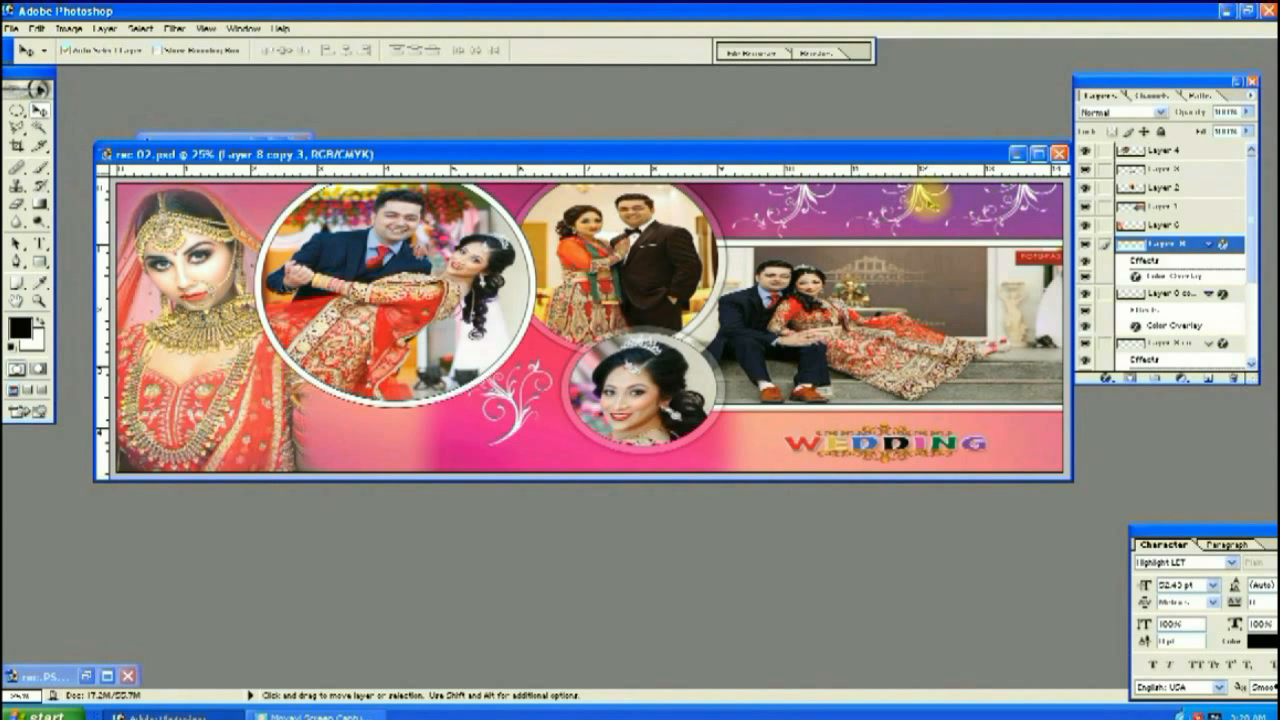
pyautogui.keyDown('ctrl'); pyautogui.click(924, 198); pyautogui.keyUp('ctrl')
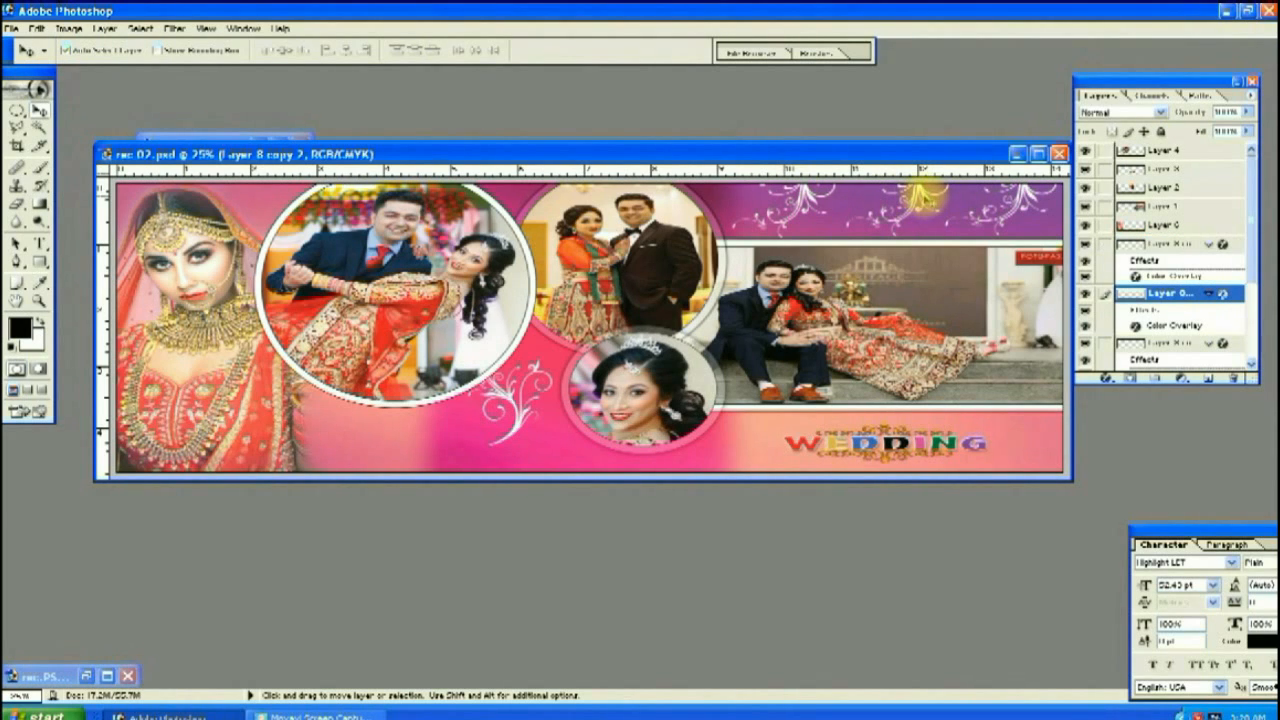
pyautogui.hotkey('ctrl', 't')
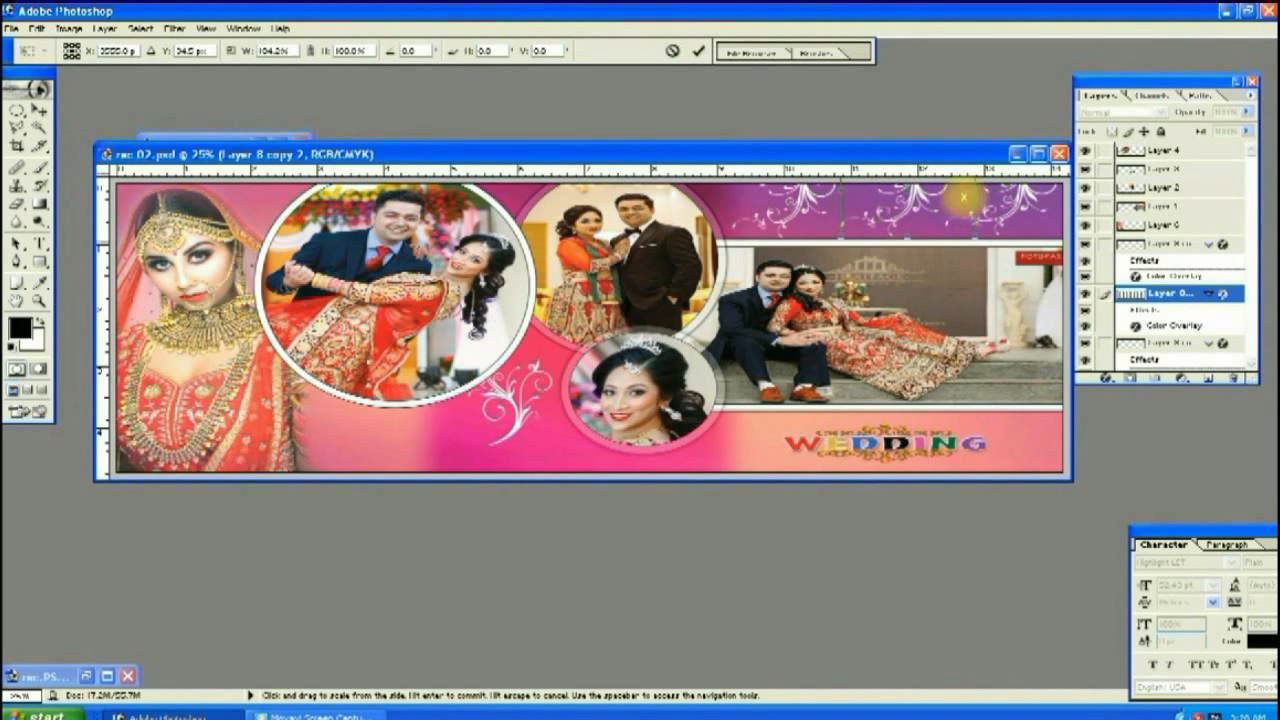
pyautogui.press('Return')
# Widen the first swirl in the purple strip to 106.2% and save the album page
pyautogui.keyDown('ctrl'); pyautogui.click(800, 193); pyautogui.keyUp('ctrl')
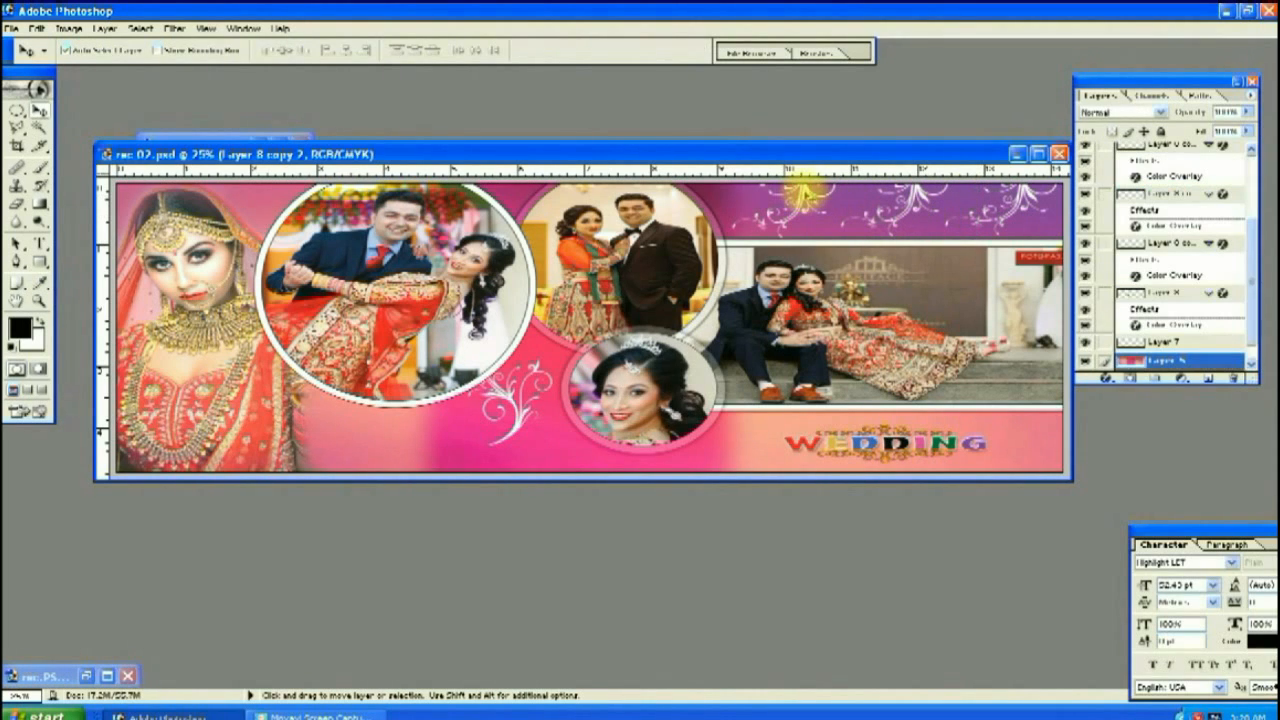
pyautogui.hotkey('ctrl', 't')
pyautogui.press('Escape')
pyautogui.click(808, 195)
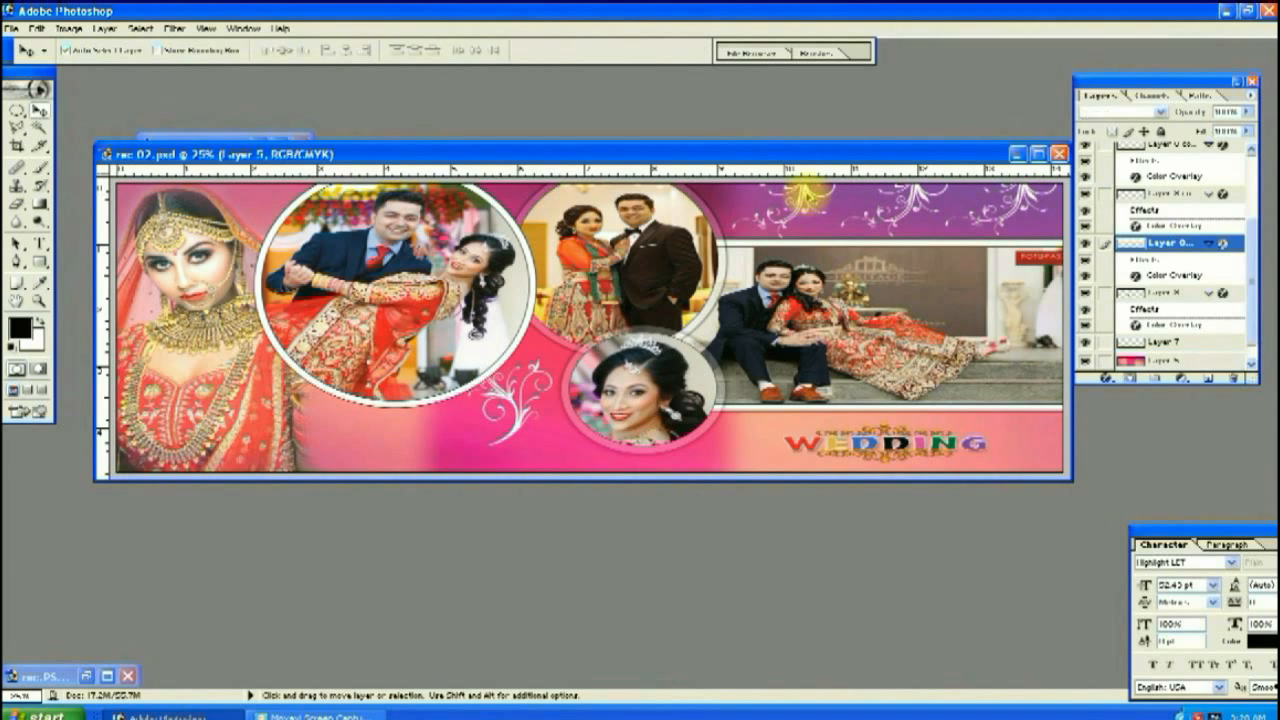
pyautogui.hotkey('ctrl', 't')
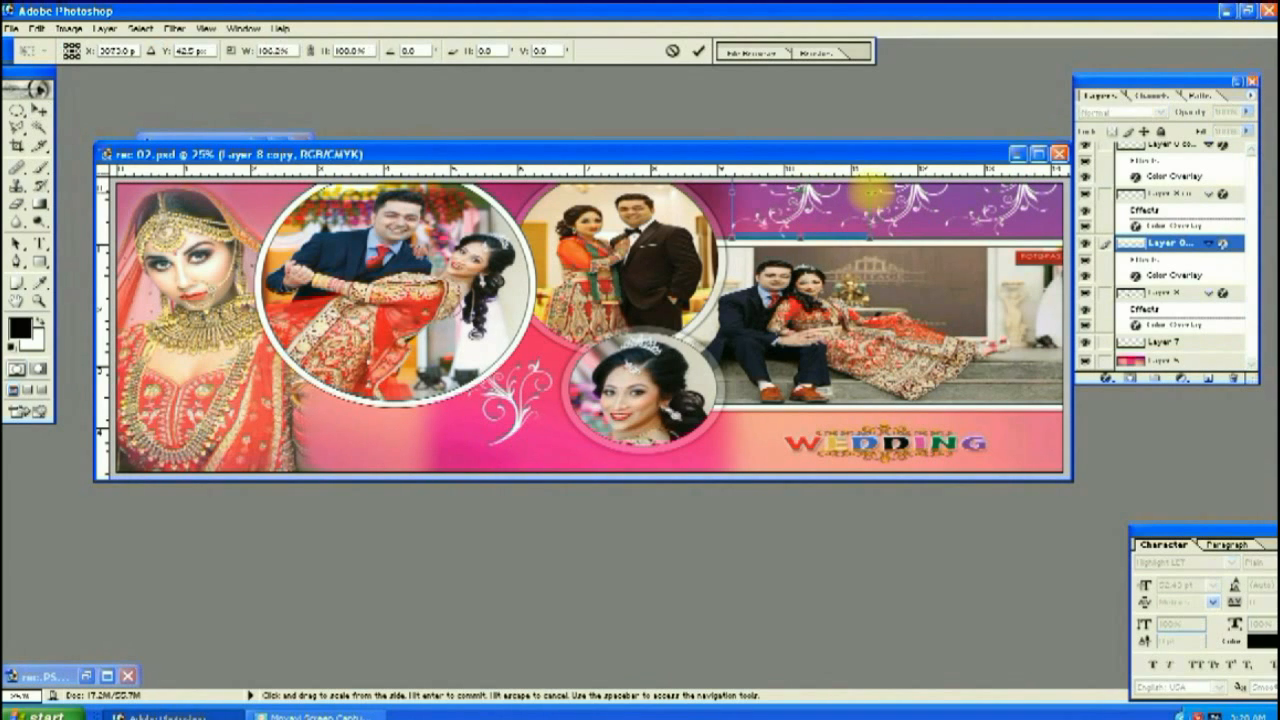
pyautogui.press('Return')
pyautogui.hotkey('ctrl', 'j')
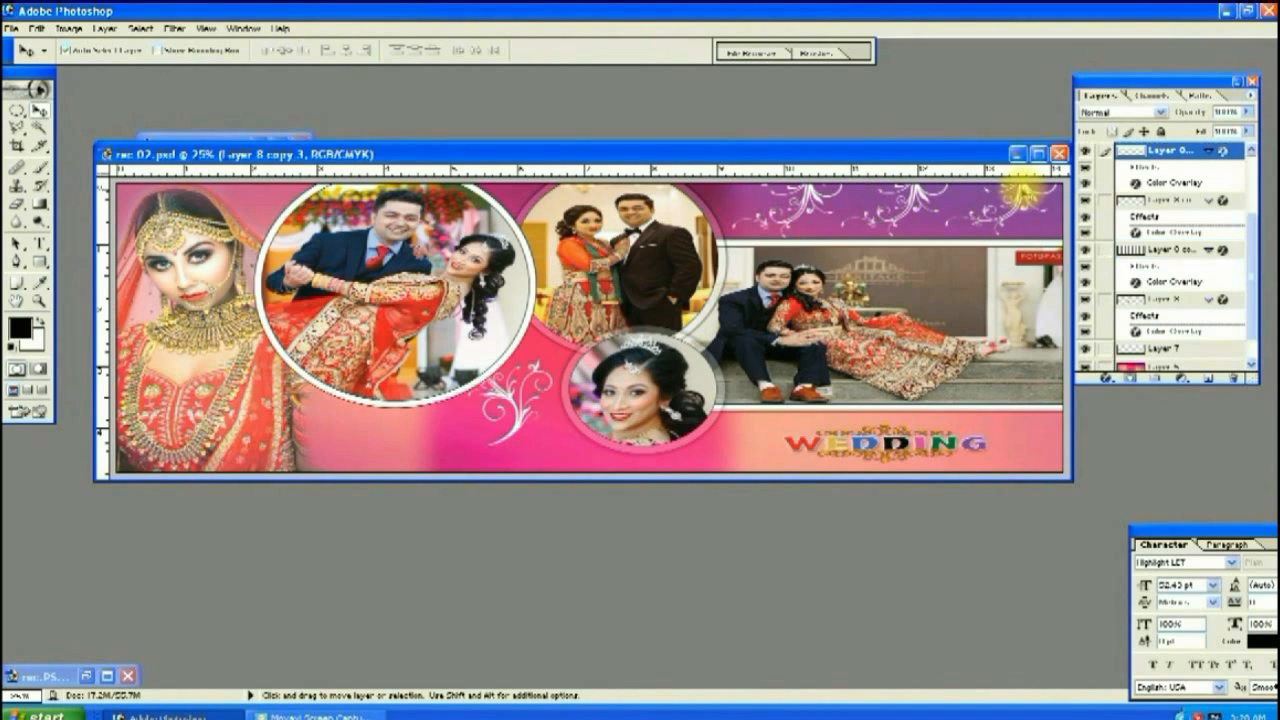
pyautogui.moveTo(1023, 189); pyautogui.dragTo(1031, 189)
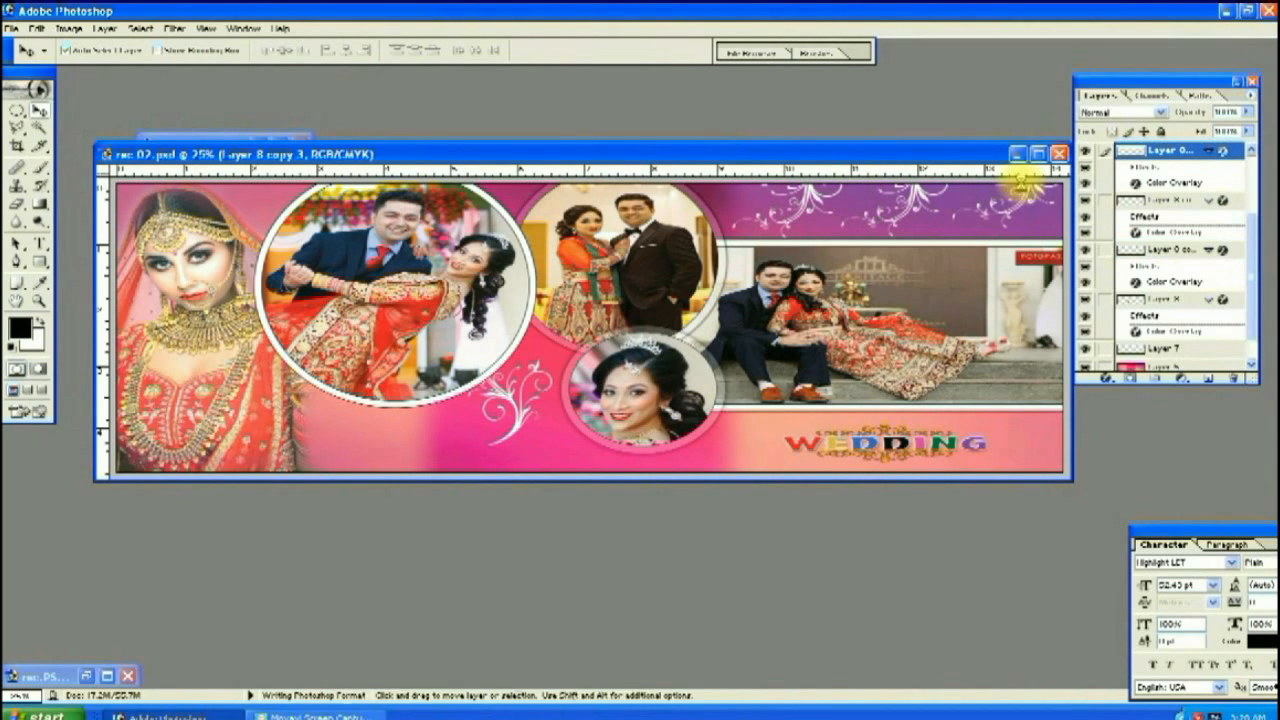
# Flip the original swirl beside the small circular bride portrait both horizontally and vertically
pyautogui.click(497, 287)
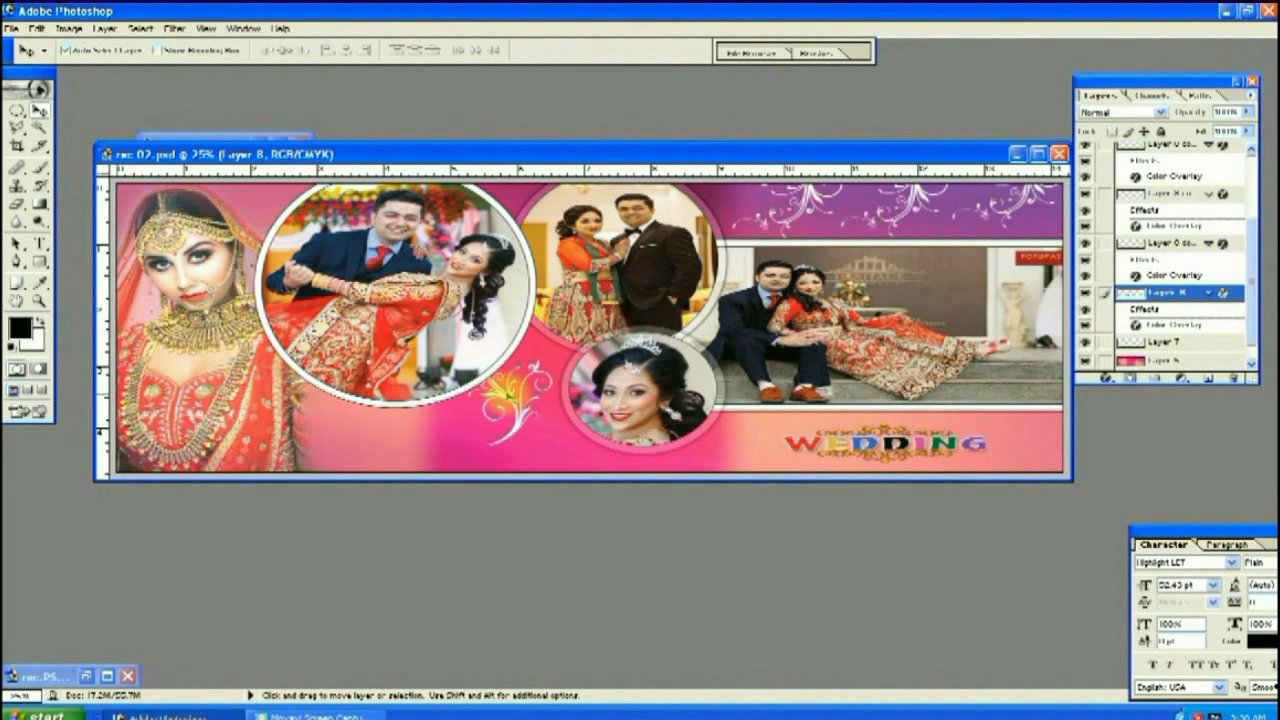
pyautogui.click(512, 400)
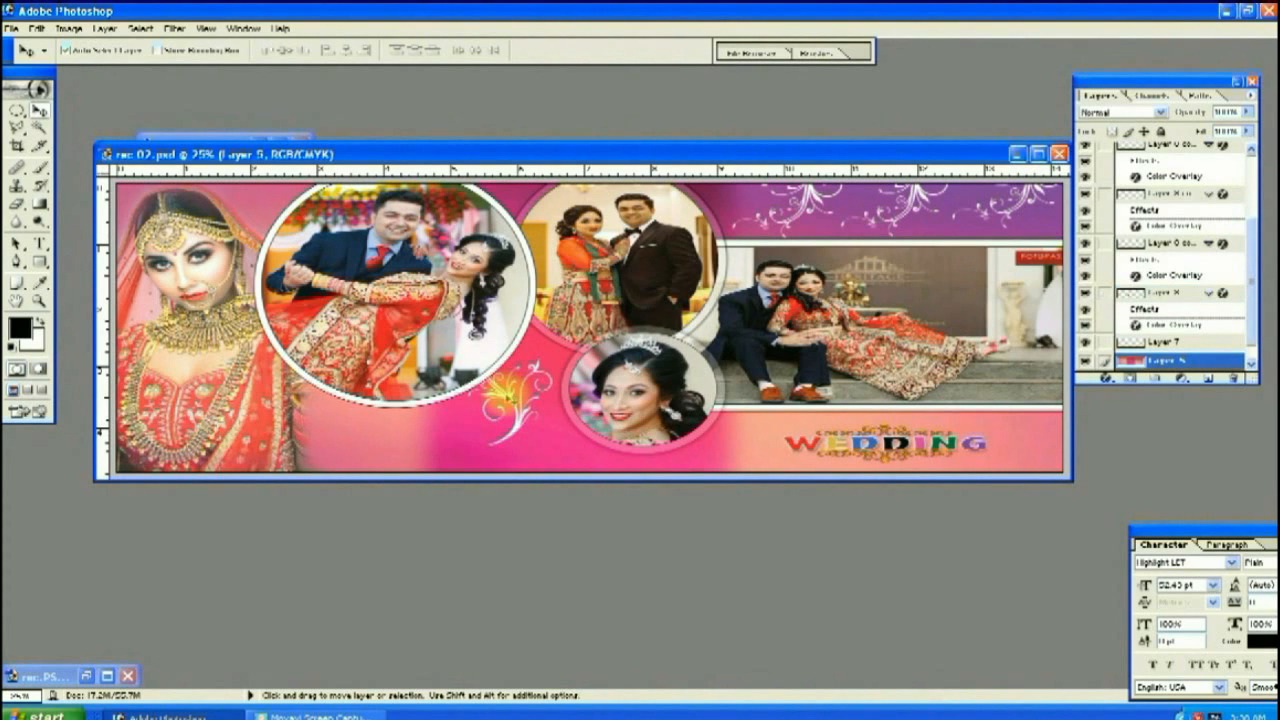
pyautogui.click(510, 398)
pyautogui.hotkey('ctrl', 't')
pyautogui.click(36, 28)
pyautogui.moveTo(105, 290)
pyautogui.click(230, 437)
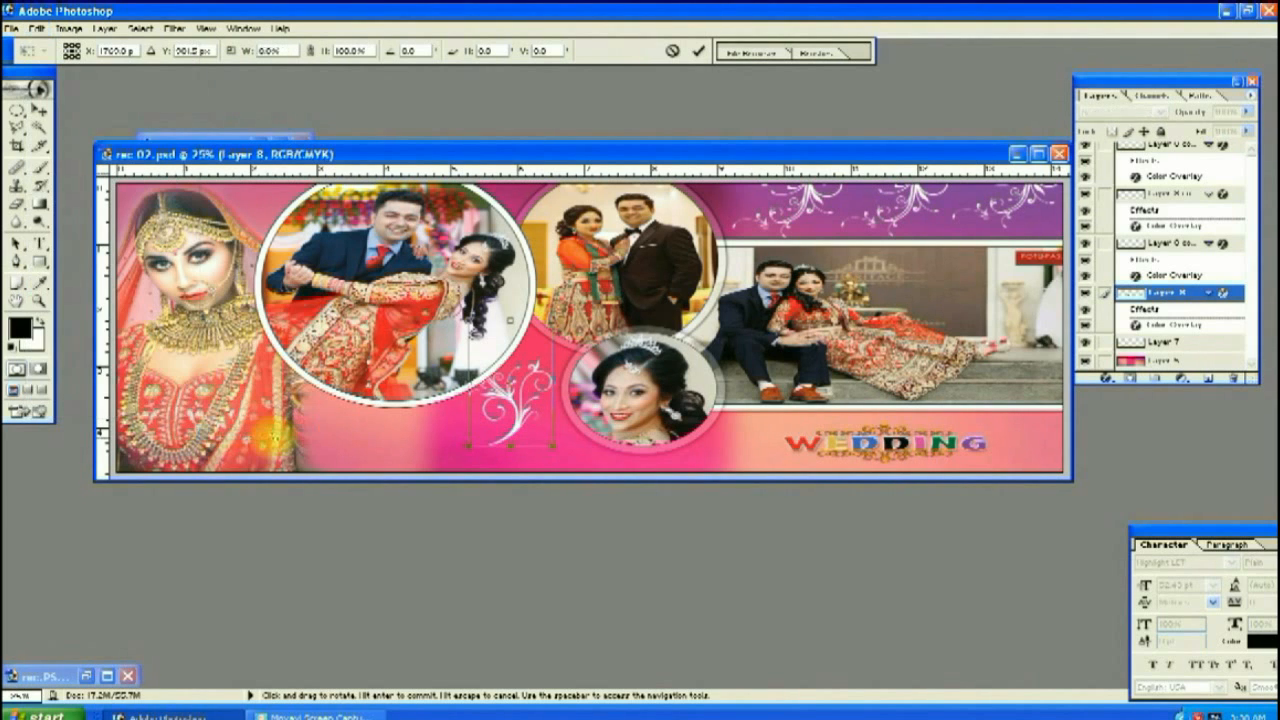
pyautogui.click(34, 29)
pyautogui.click(235, 435)
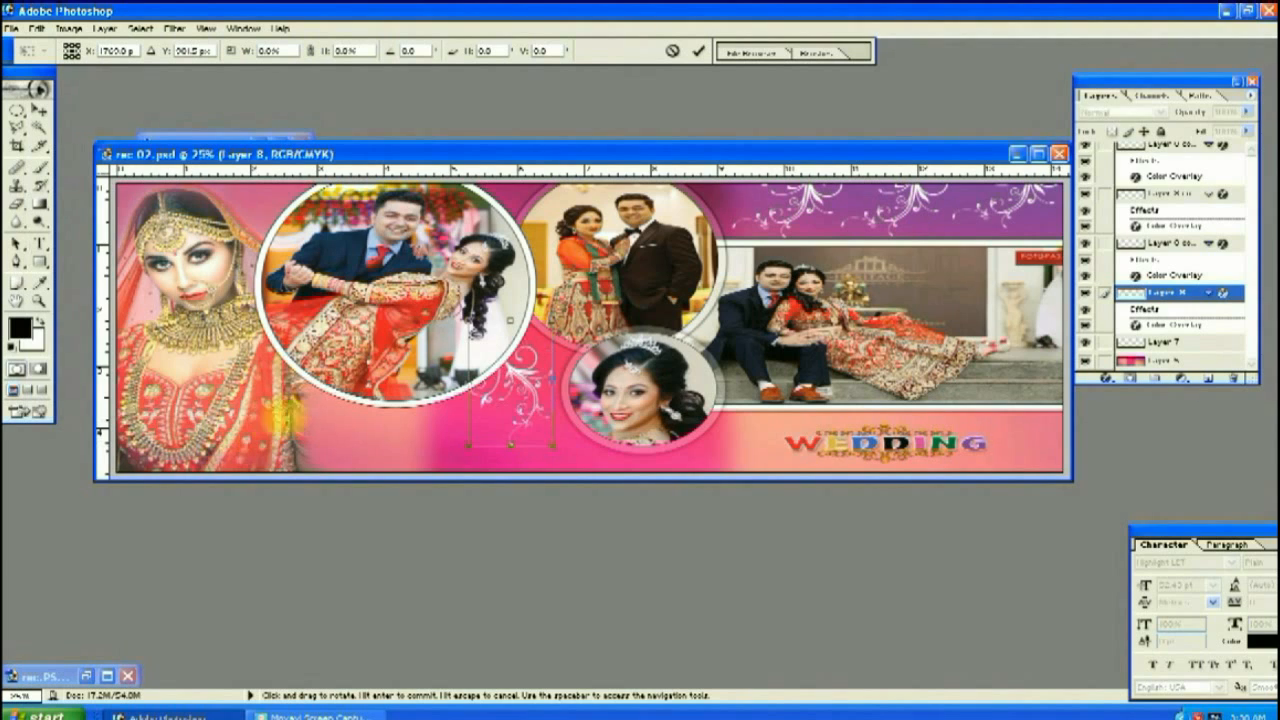
# Move the swirl down beside the small bride portrait, partly under the large ringed circle, and widen it with Free Transform
pyautogui.moveTo(557, 314); pyautogui.dragTo(602, 300)
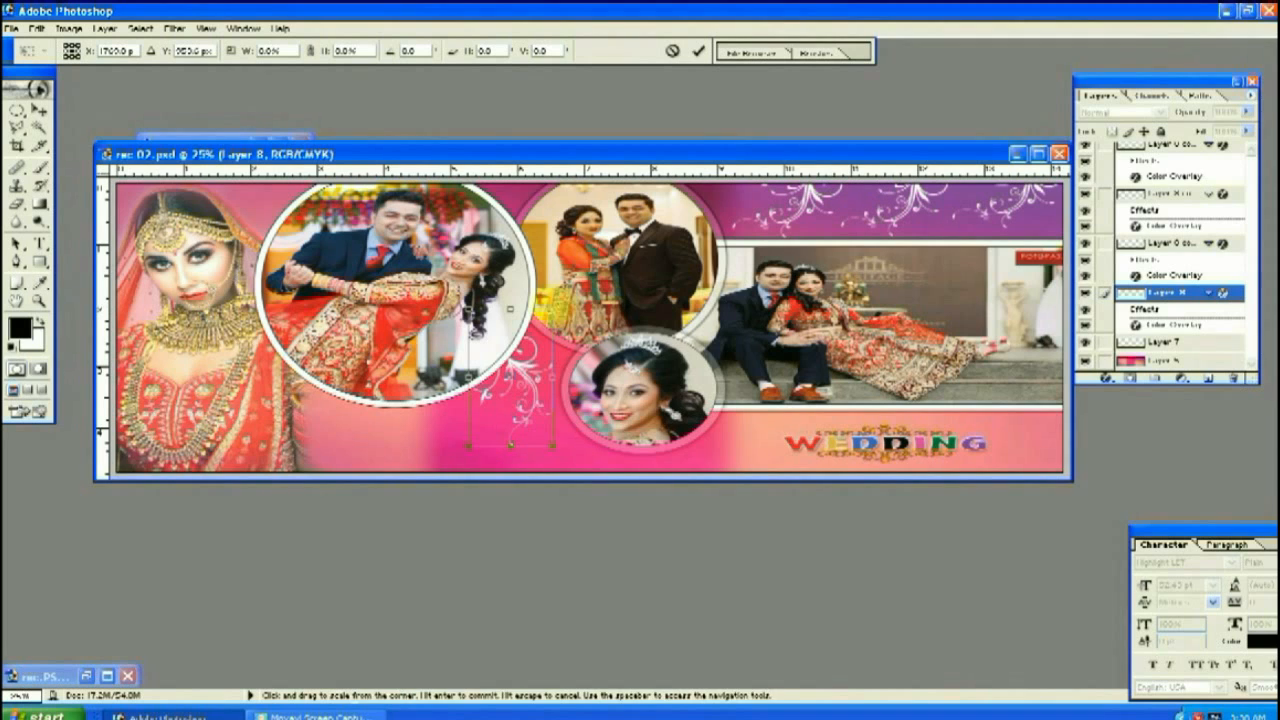
pyautogui.moveTo(553, 378); pyautogui.dragTo(459, 418)
pyautogui.moveTo(417, 336); pyautogui.dragTo(434, 354)
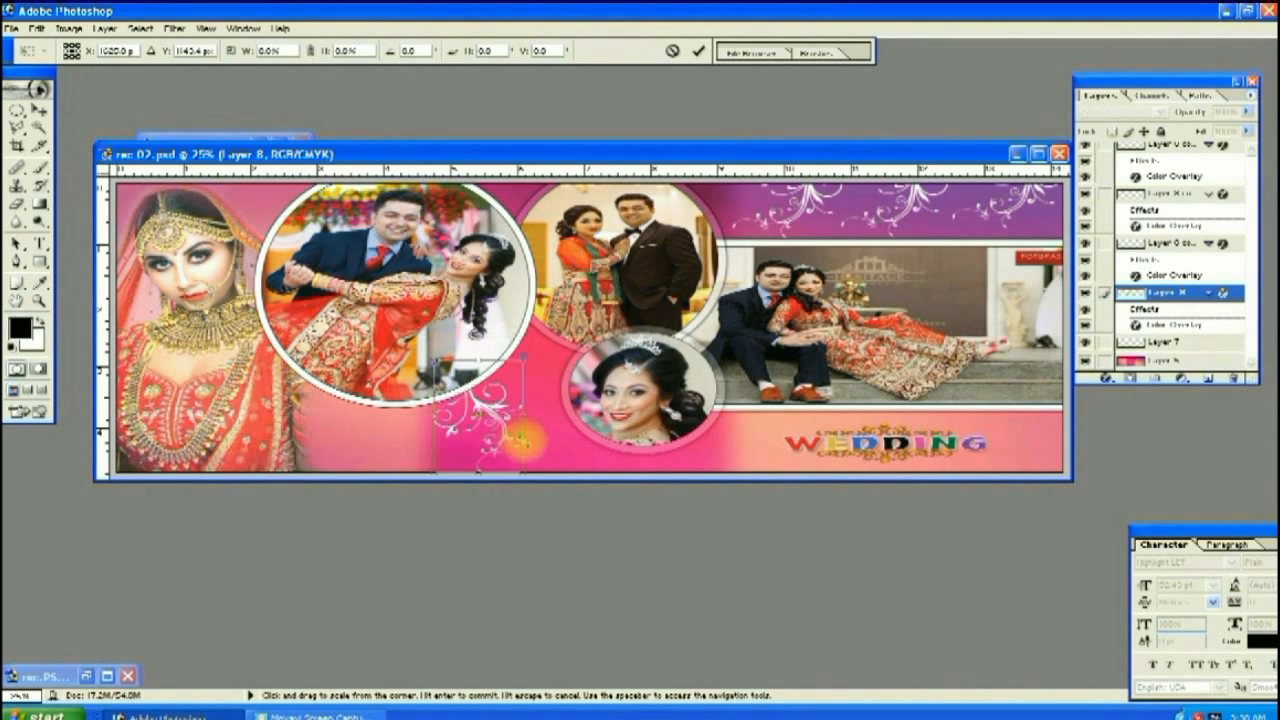
pyautogui.moveTo(525, 355); pyautogui.dragTo(562, 352)
pyautogui.moveTo(514, 403); pyautogui.dragTo(492, 393)
pyautogui.moveTo(525, 437); pyautogui.dragTo(530, 437)
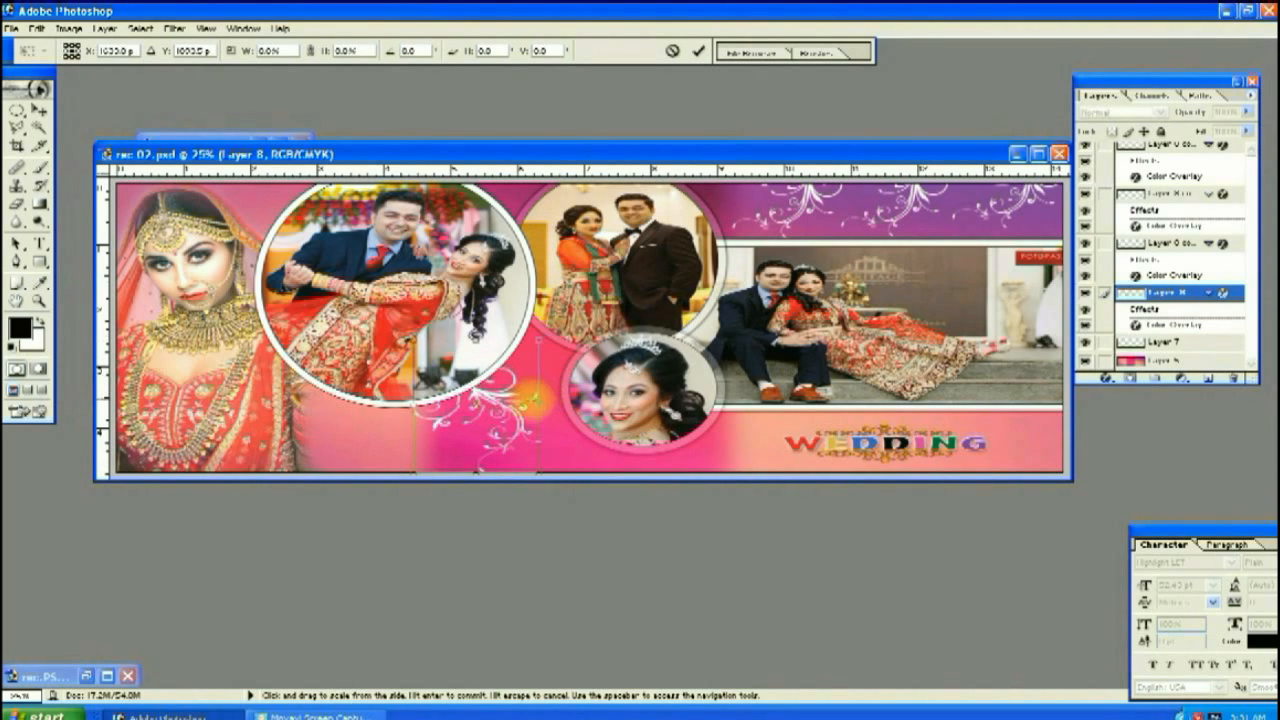
pyautogui.press('Return')
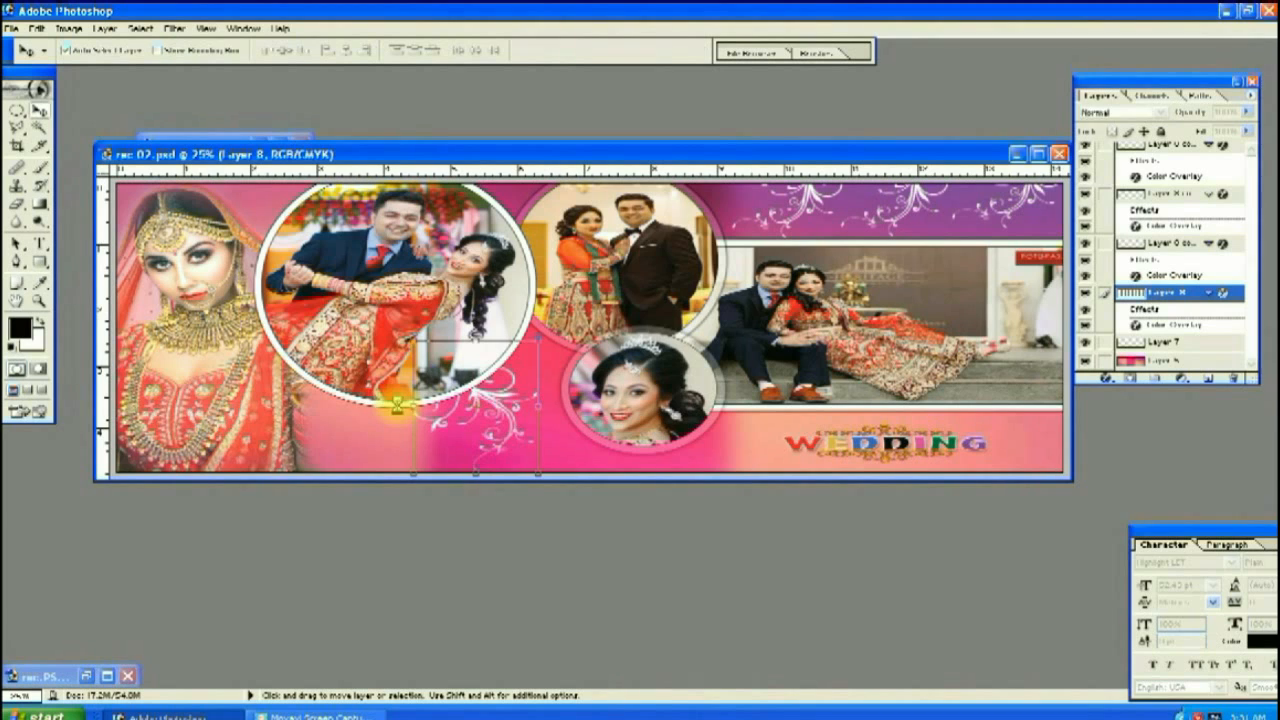
# Enlarge the same swirl slightly toward its lower-left corner with another Free Transform
pyautogui.hotkey('ctrl', 't')
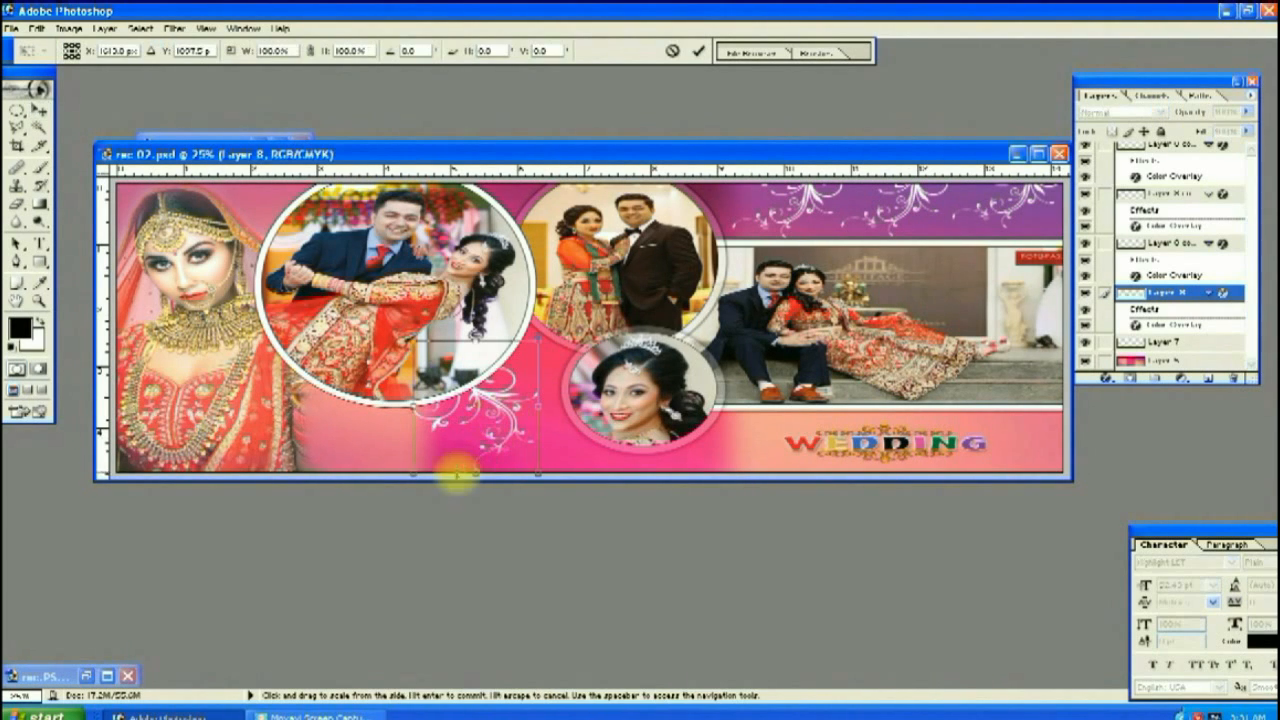
pyautogui.moveTo(420, 489); pyautogui.dragTo(408, 488)
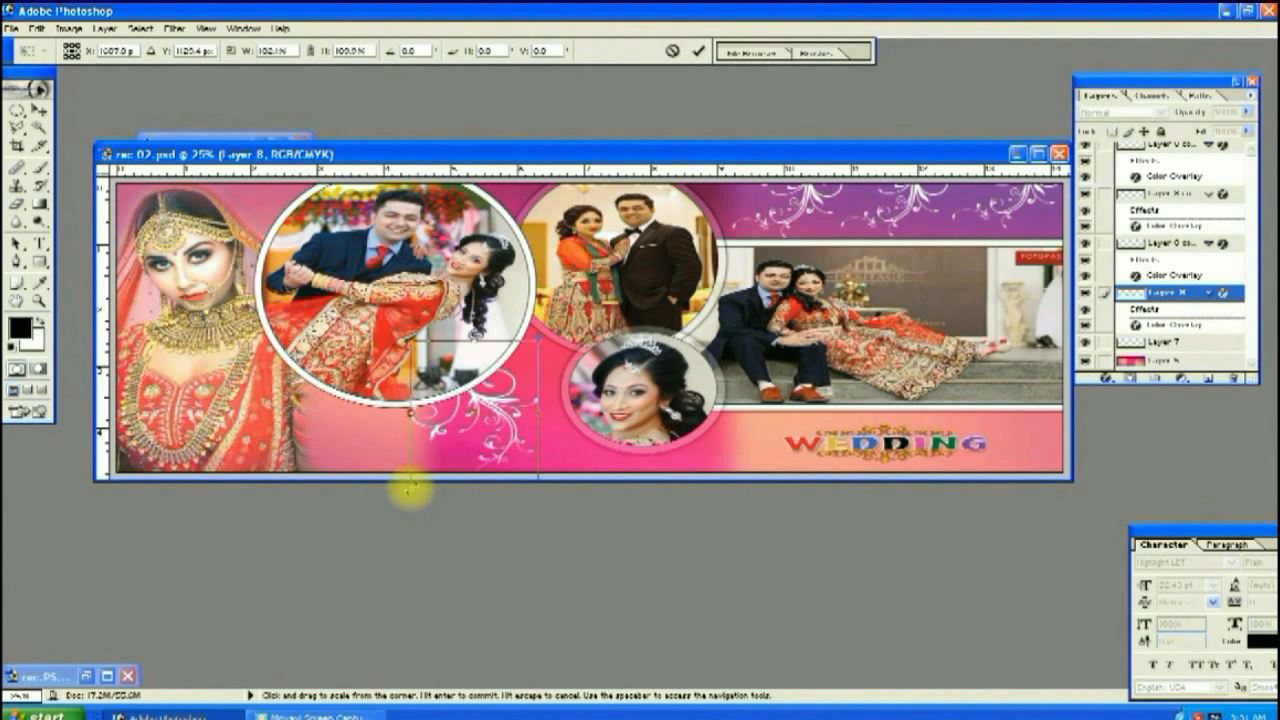
pyautogui.press('Return')
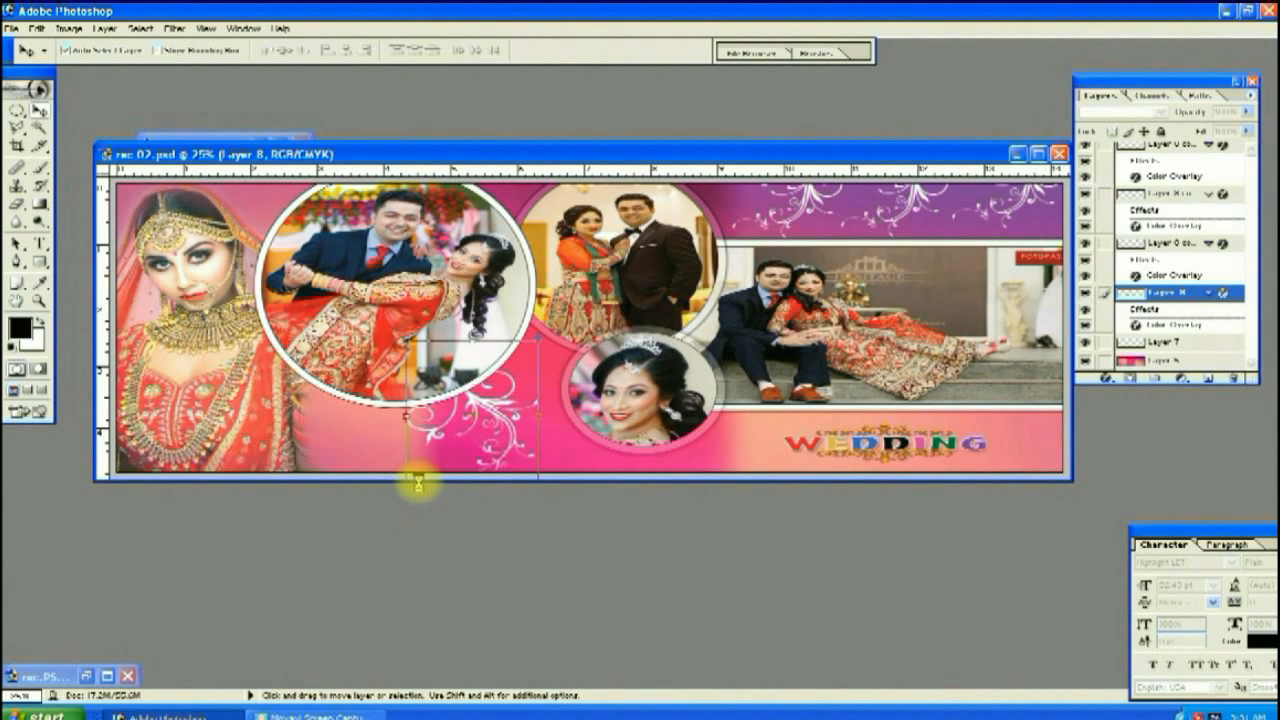
# Nudge the WEDDING title layer slightly to the right
pyautogui.click(1165, 342)
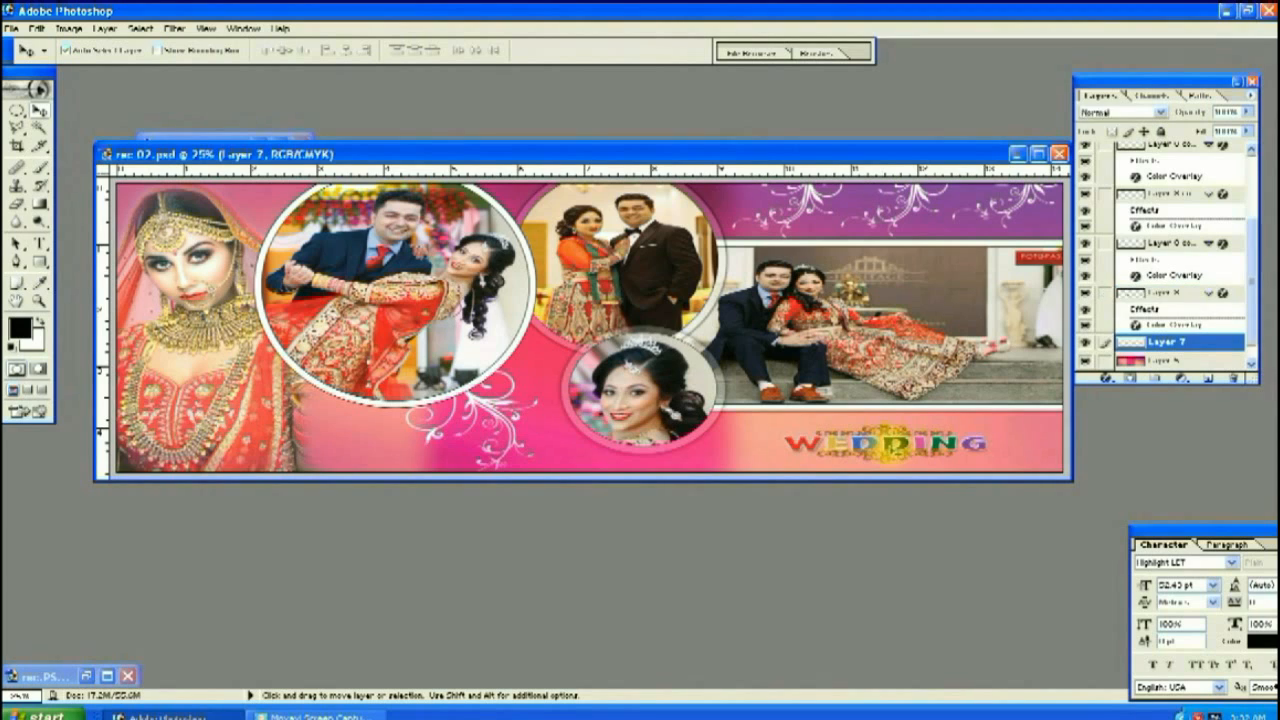
pyautogui.hotkey('shift', 'Right')
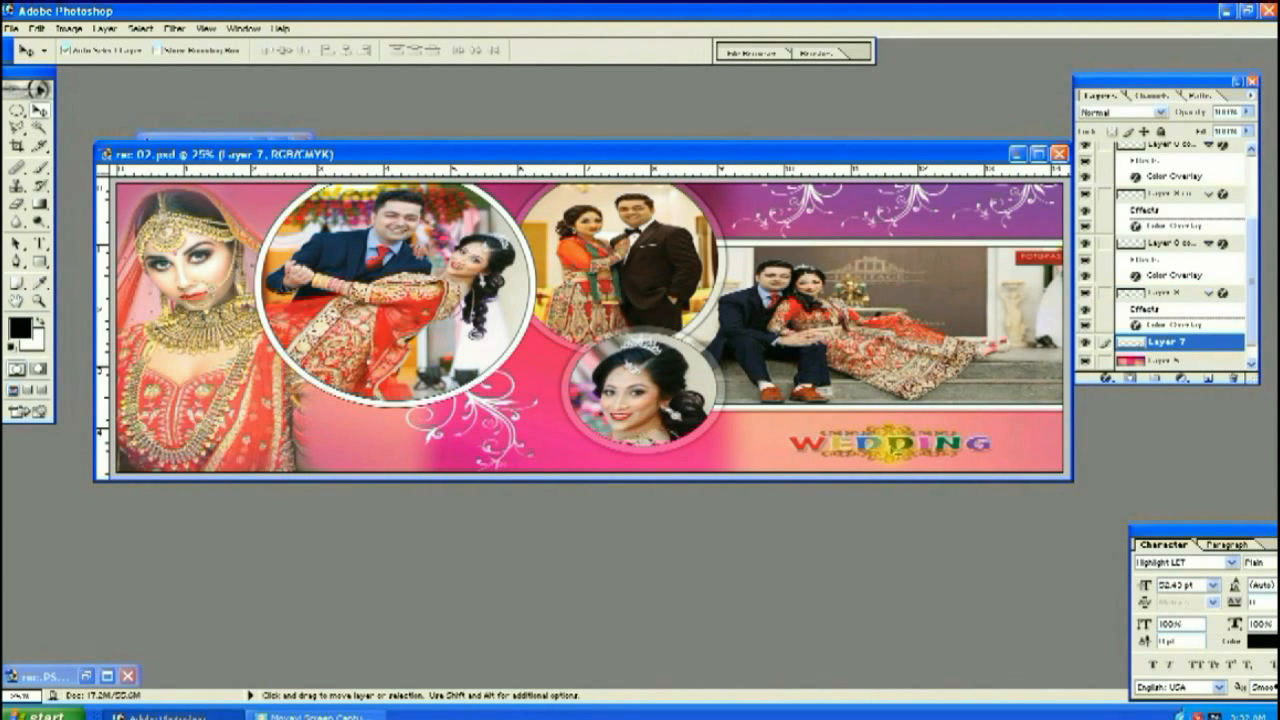
# Narrow the gradient background layer from its left side until its edge meets the page edge
pyautogui.hotkey('ctrl', '-')
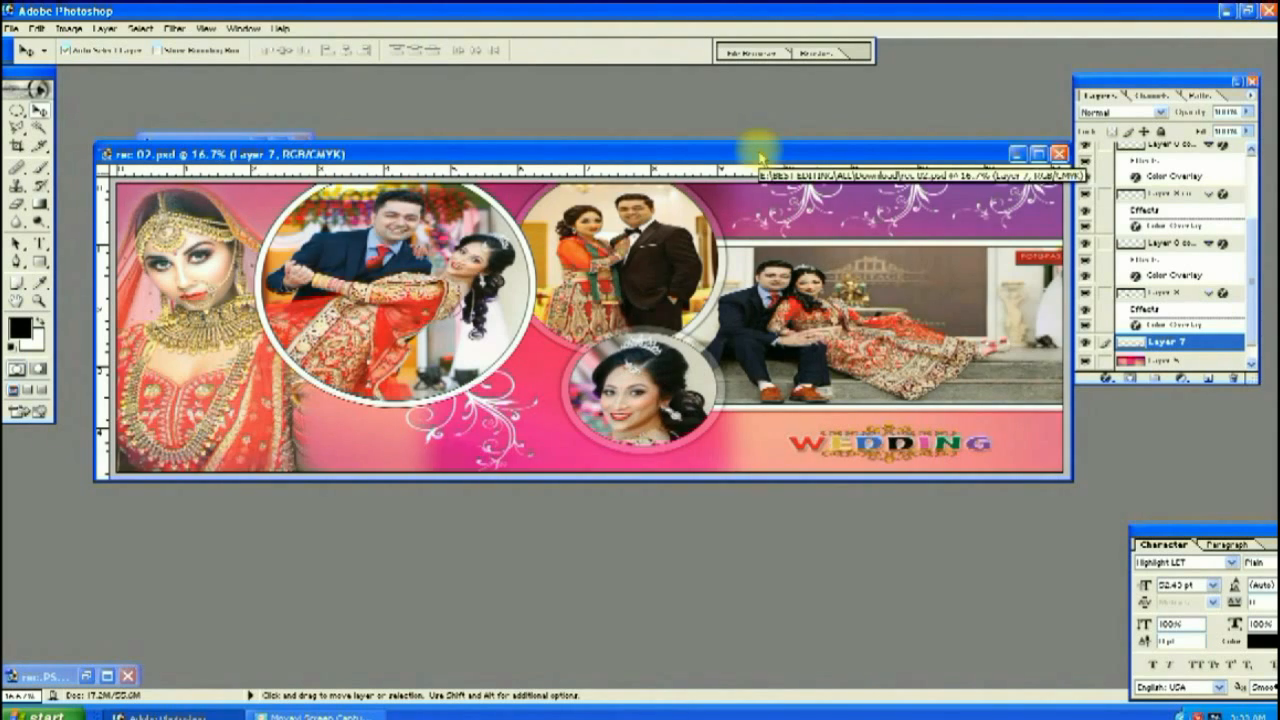
pyautogui.click(1160, 360)
pyautogui.hotkey('ctrl', 't')
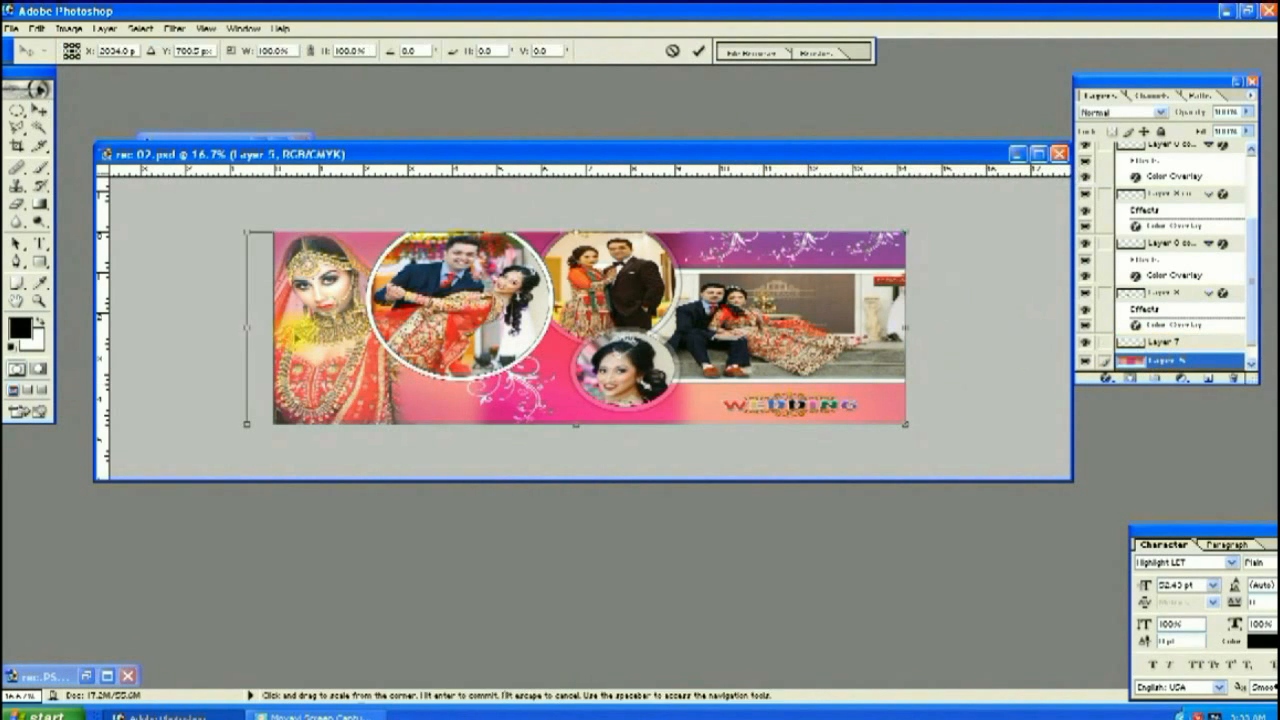
pyautogui.press('Return')
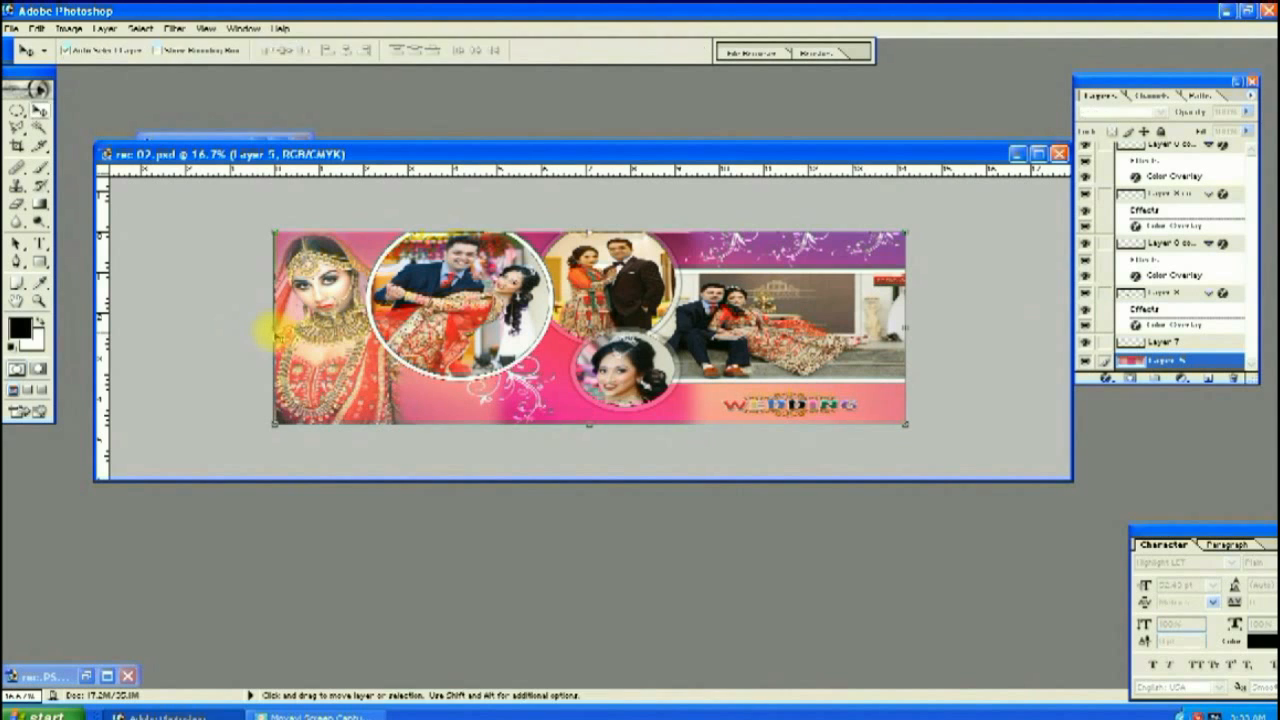
pyautogui.hotkey('ctrl', '+')
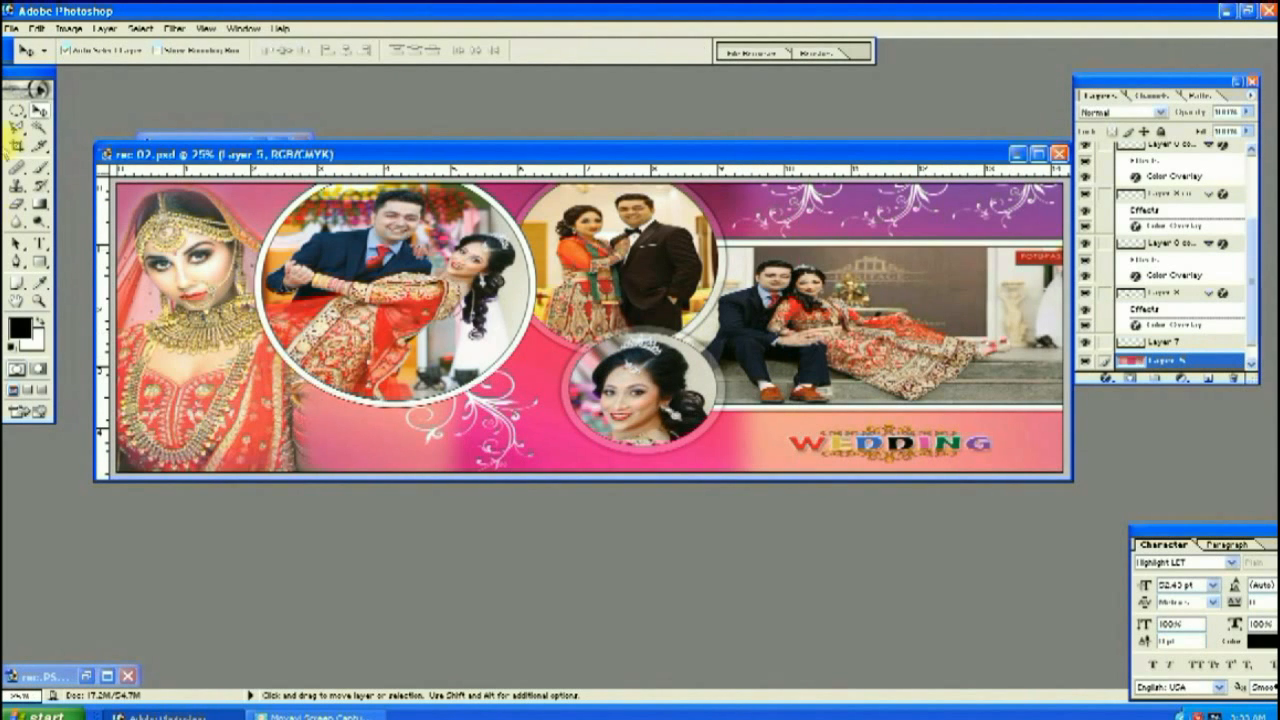
# Shrink the small circular bride portrait slightly with Free Transform and nudge it down
pyautogui.keyDown('ctrl'); pyautogui.click(622, 400); pyautogui.keyUp('ctrl')
pyautogui.hotkey('ctrl', 't')
pyautogui.moveTo(549, 456); pyautogui.dragTo(565, 454)
pyautogui.moveTo(688, 414); pyautogui.dragTo(681, 407)
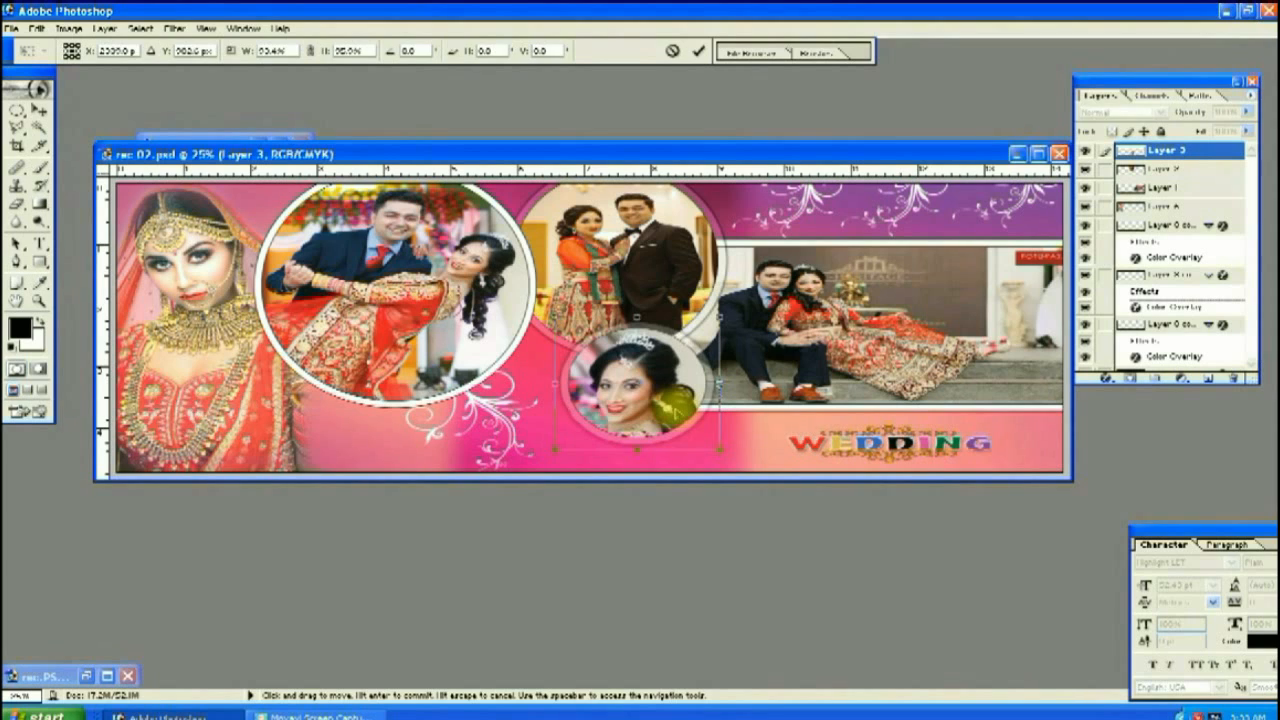
pyautogui.press('Return')
pyautogui.press('Down')
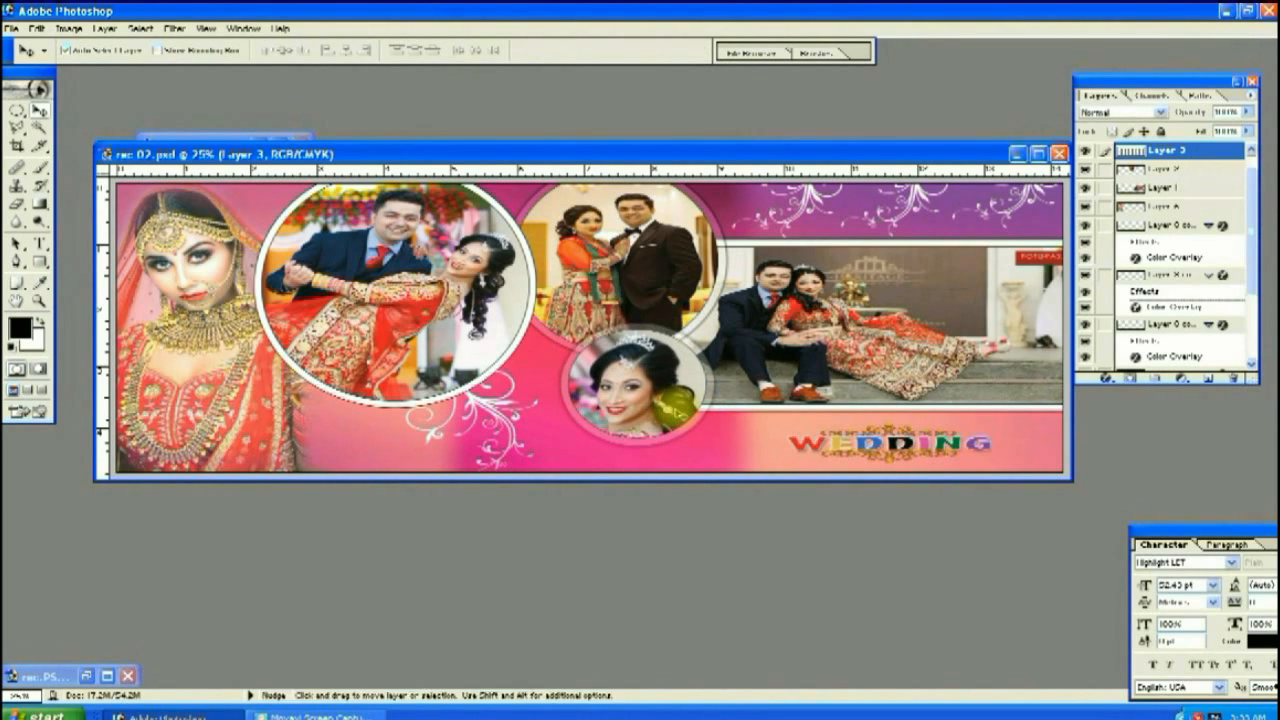
pyautogui.press('Down')
# Scale the large blended bride portrait to about 94% width and 97.5% height and shift it slightly left
pyautogui.keyDown('ctrl'); pyautogui.click(172, 367); pyautogui.keyUp('ctrl')
pyautogui.hotkey('ctrl', 't')
pyautogui.hotkey('ctrl', '-')
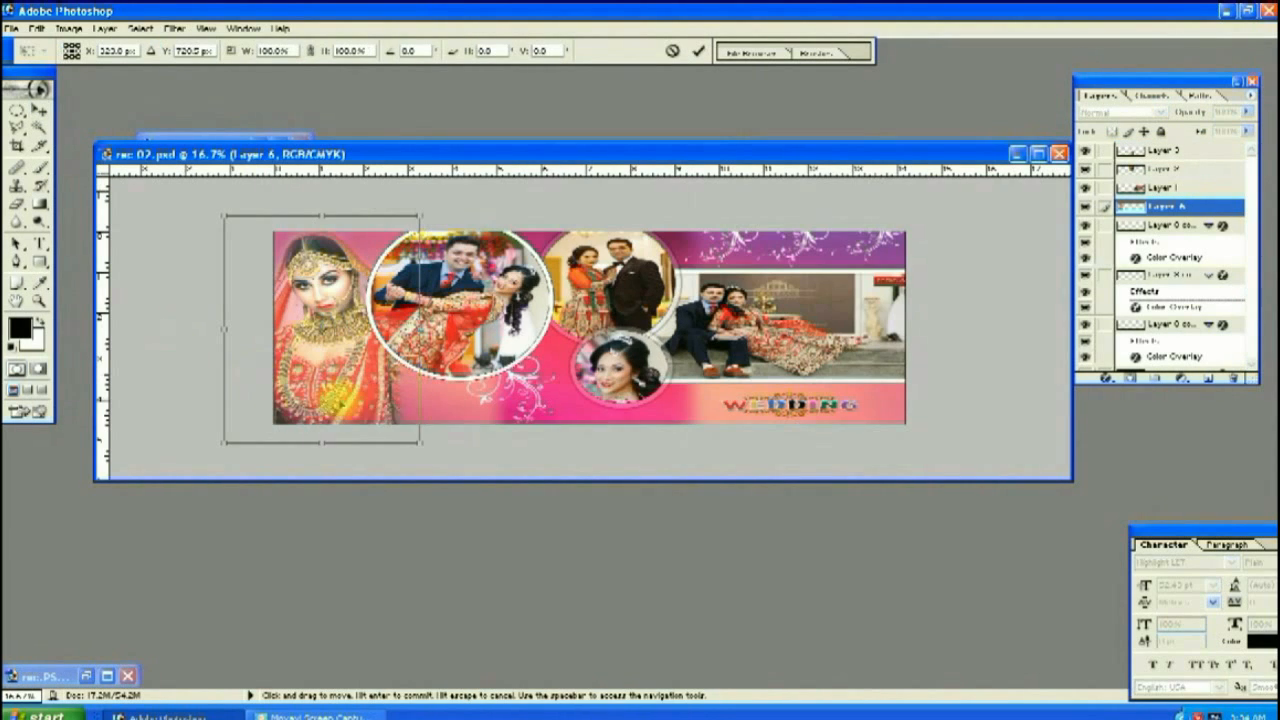
pyautogui.moveTo(222, 446); pyautogui.dragTo(231, 442)
pyautogui.moveTo(320, 350); pyautogui.dragTo(316, 350)
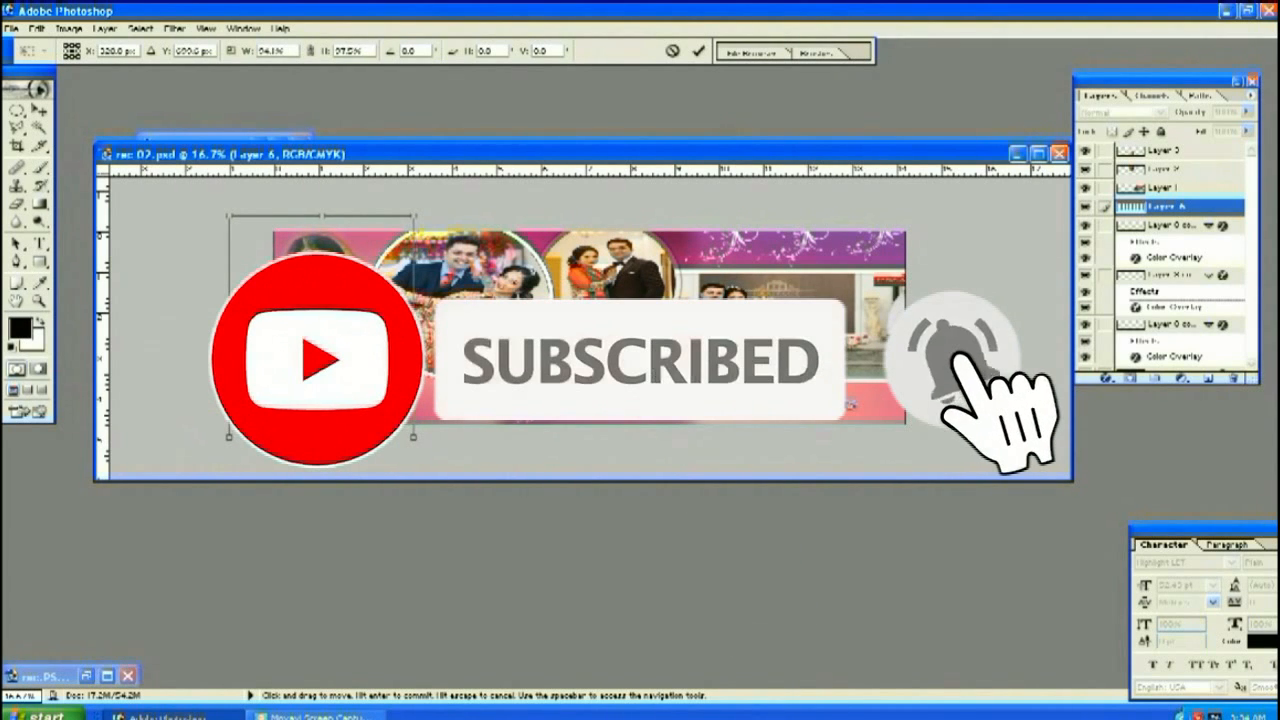
pyautogui.press('Return')
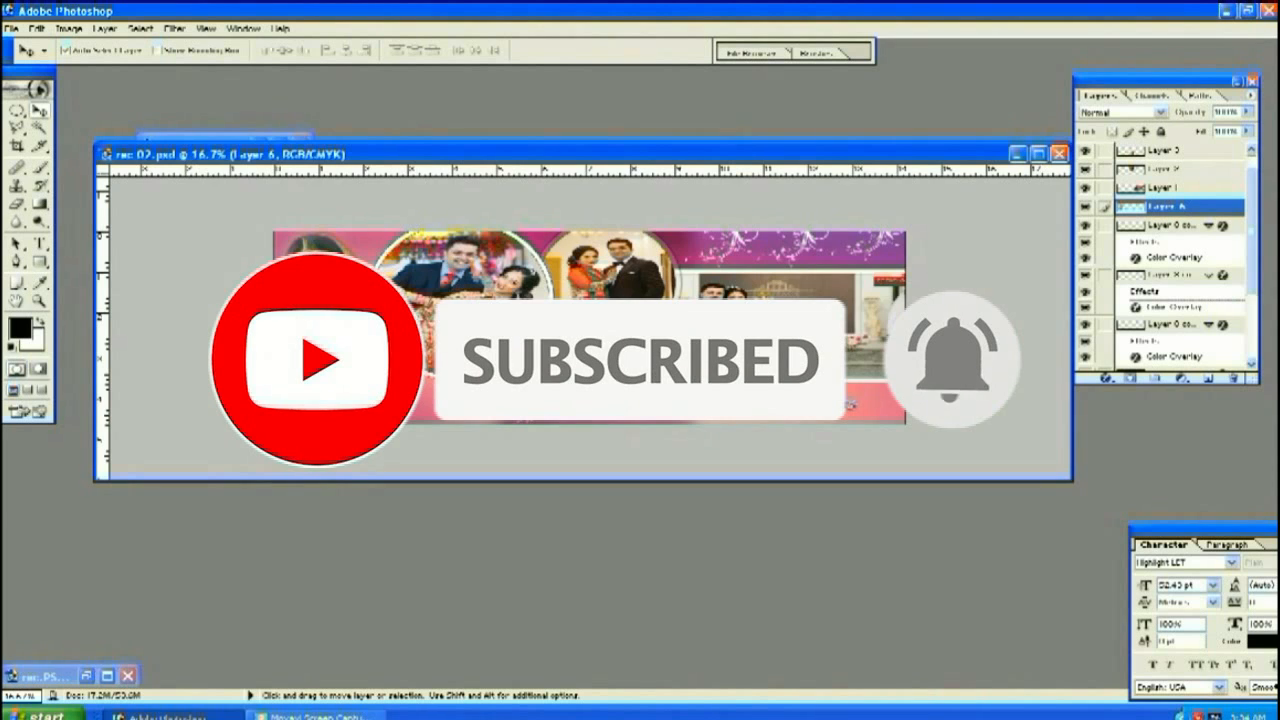
pyautogui.hotkey('ctrl', '+')
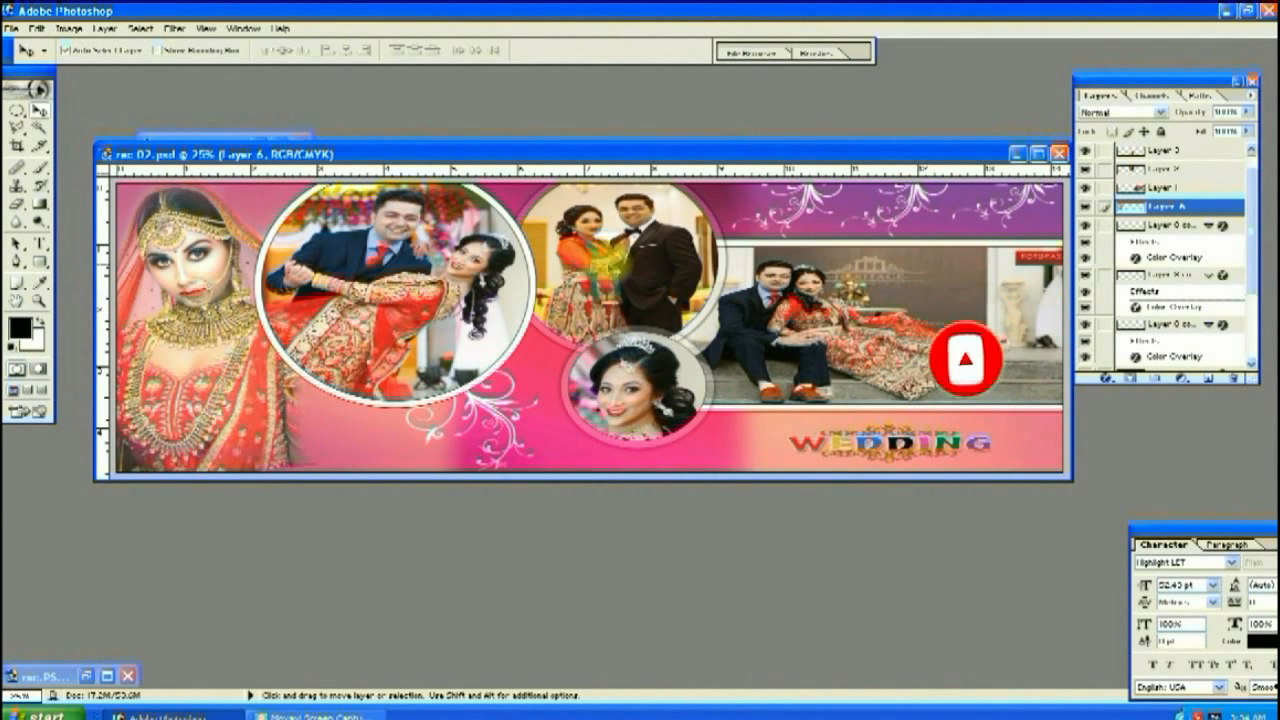
# Clear the workspace by closing the leftover document and the Character palette, moving the Layers palette aside and centring the album page window
pyautogui.click(150, 136)
pyautogui.click(300, 147)
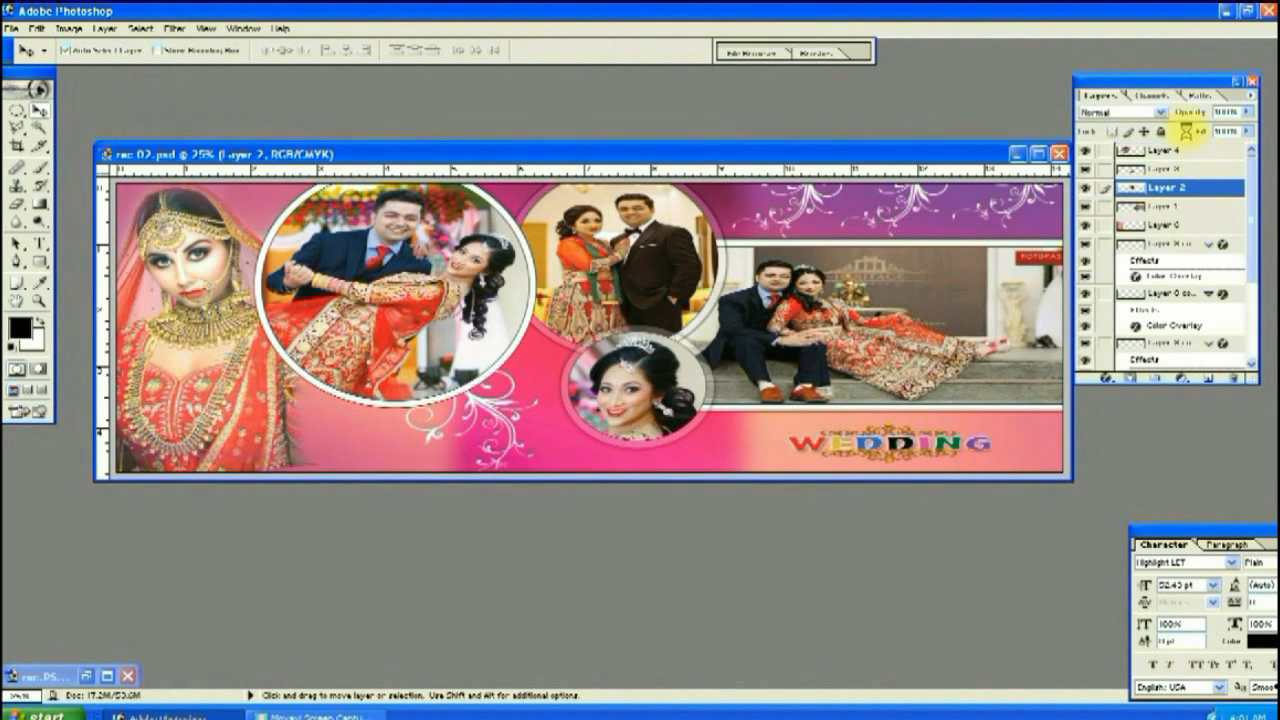
pyautogui.moveTo(1152, 80); pyautogui.dragTo(1254, 52)
pyautogui.moveTo(568, 151); pyautogui.dragTo(603, 138)
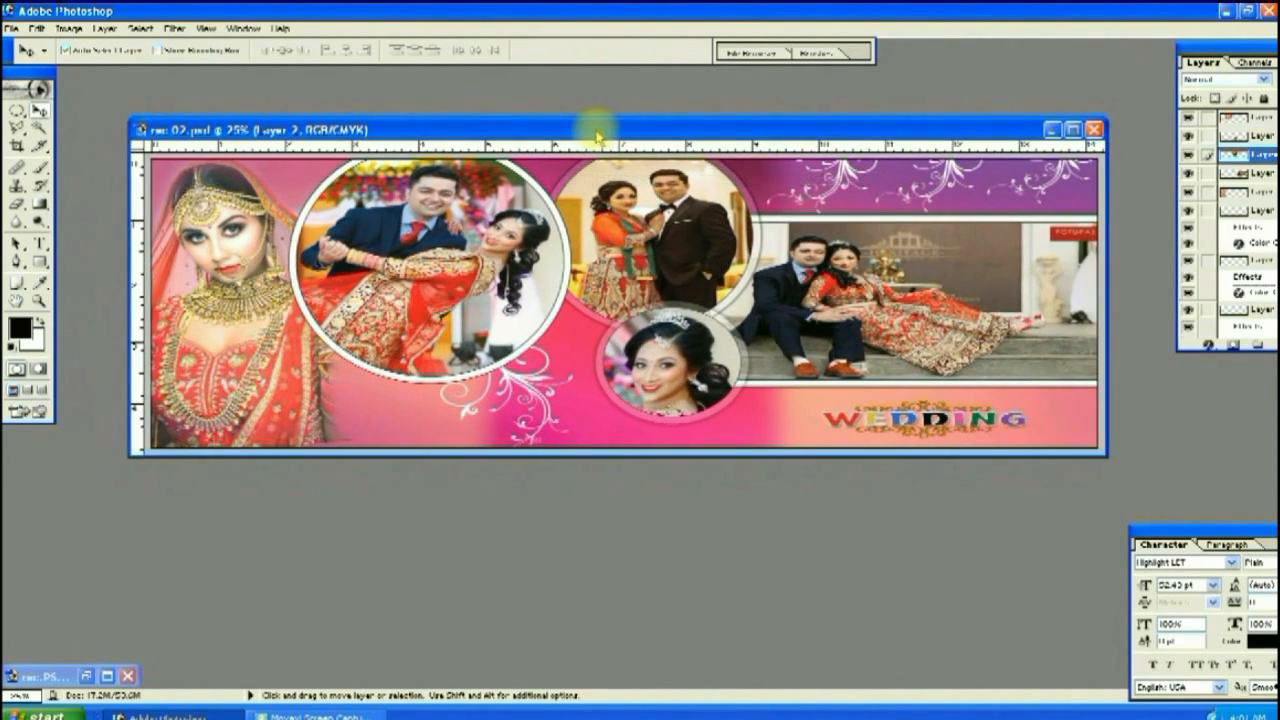
pyautogui.moveTo(1182, 530); pyautogui.dragTo(1114, 530)
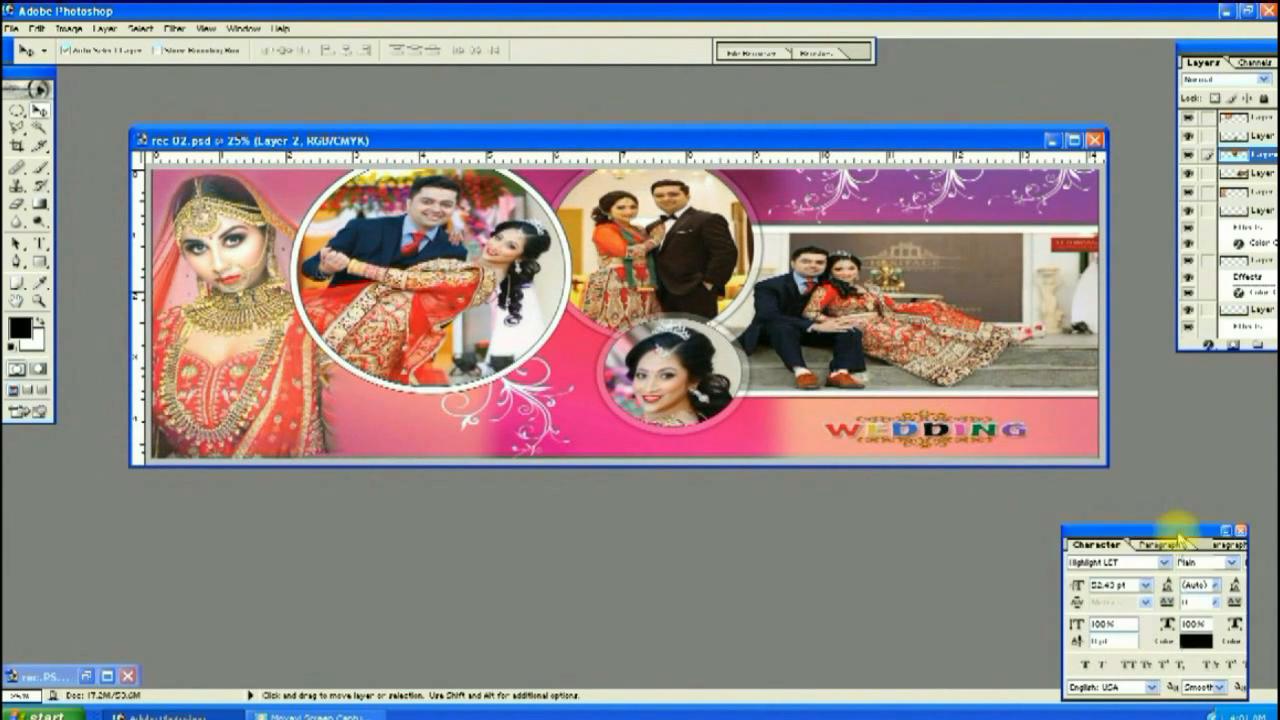
pyautogui.click(1245, 528)
pyautogui.moveTo(668, 146); pyautogui.dragTo(675, 203)
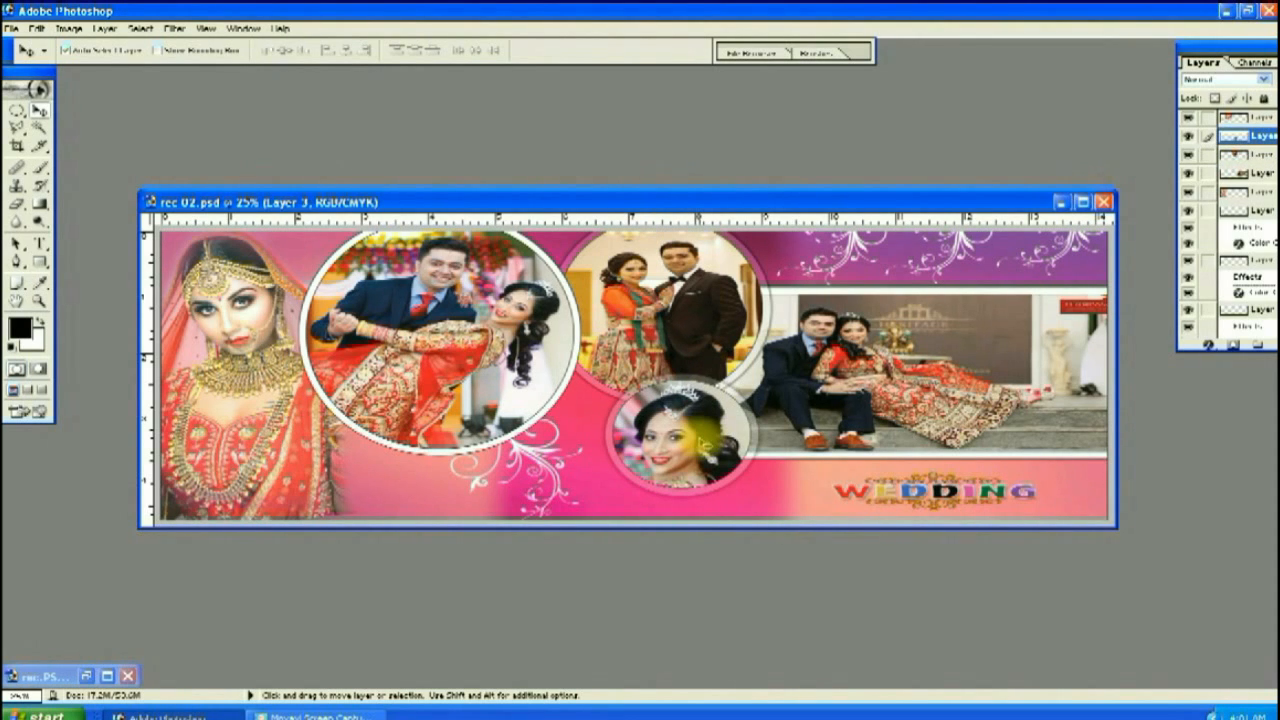
# Narrow the small circular bride portrait to about 97% width and reposition it slightly
pyautogui.hotkey('ctrl', 't')
pyautogui.moveTo(757, 435); pyautogui.dragTo(757, 440)
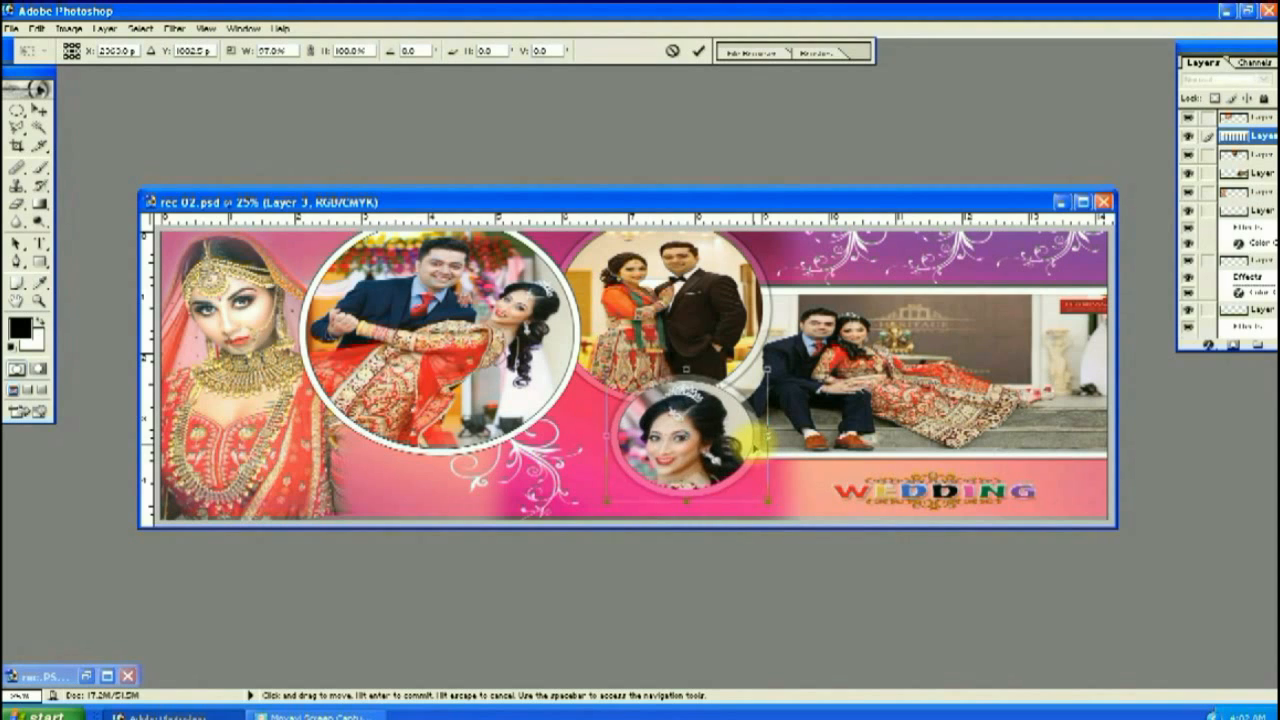
pyautogui.press('Return')
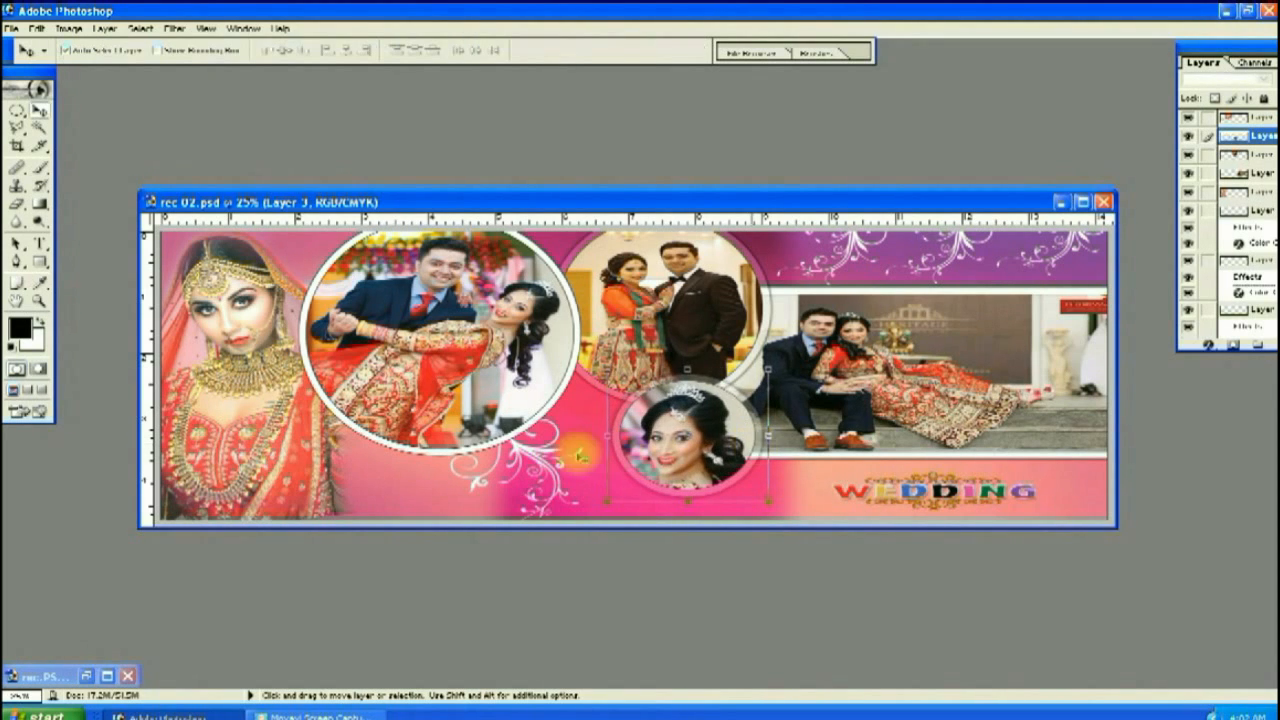
# Widen the swirl beside the small bride portrait to about 109% and reduce its height to about 97%
pyautogui.click(697, 428)
pyautogui.hotkey('ctrl', 't')
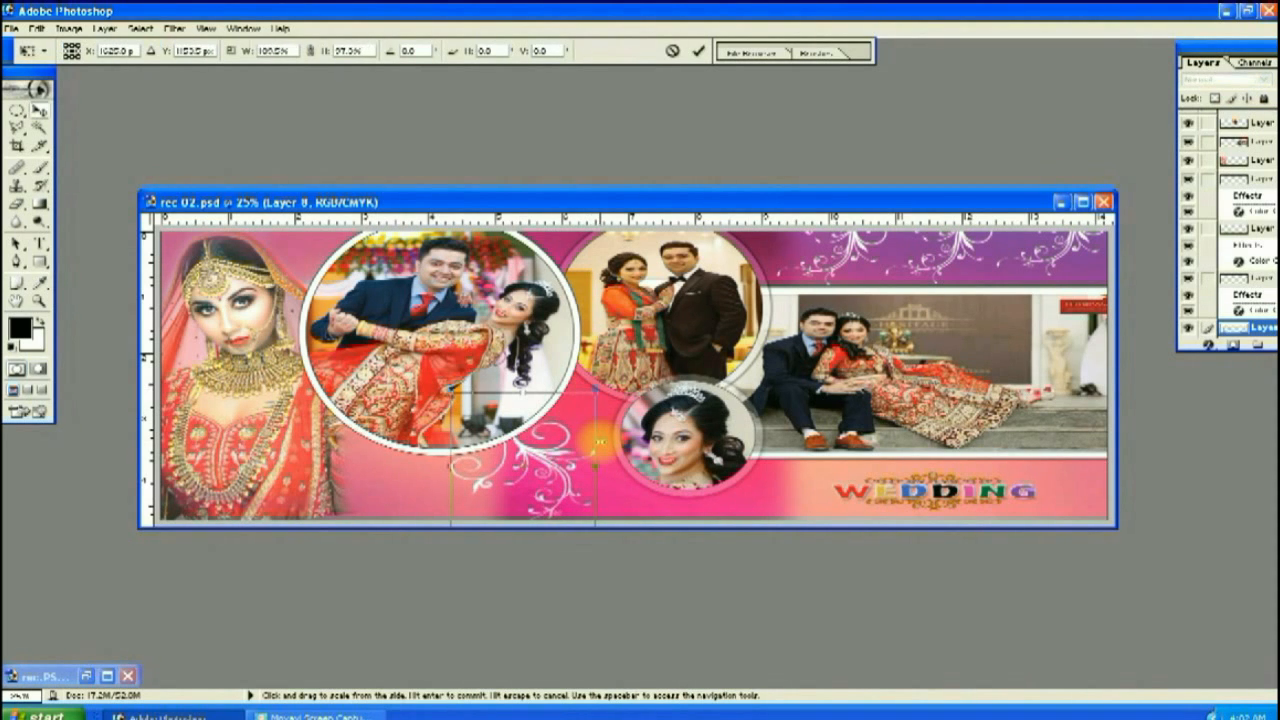
pyautogui.press('Return')
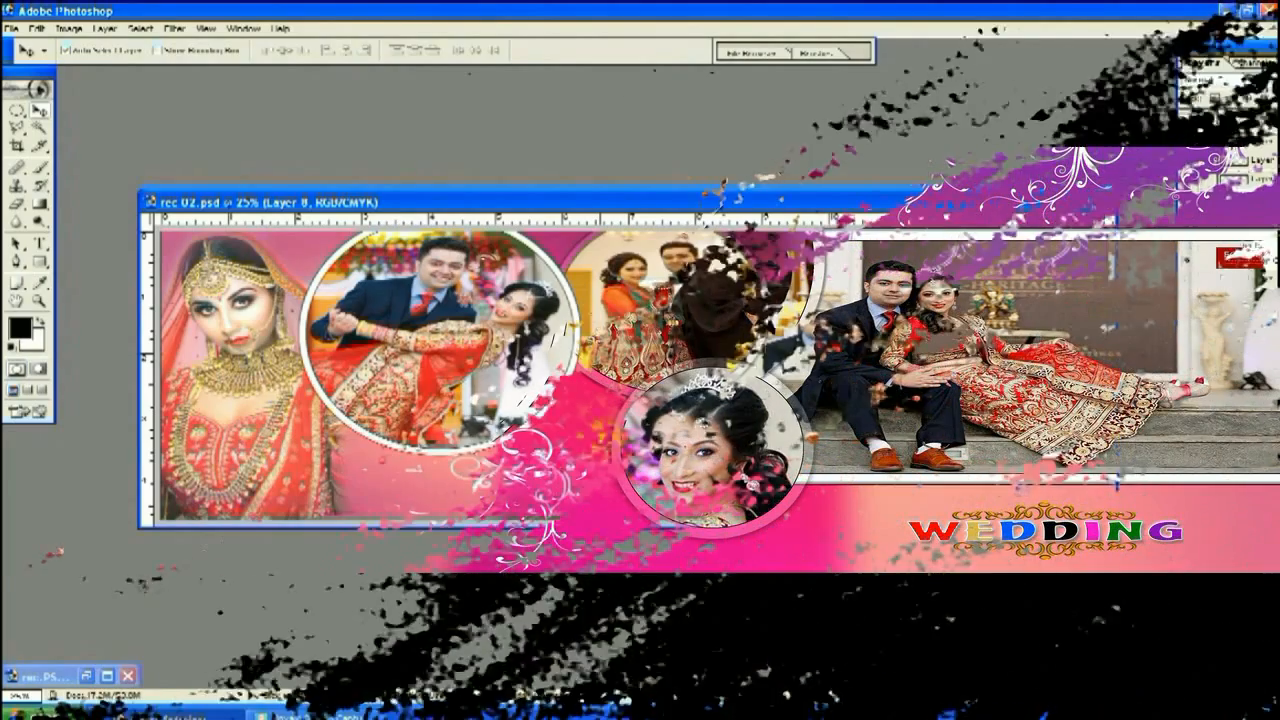